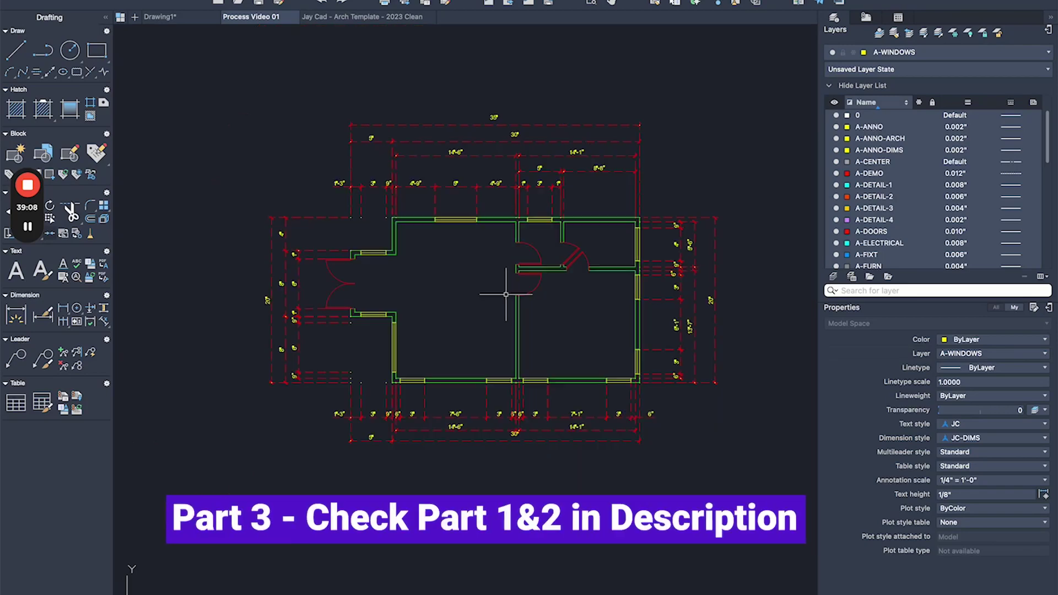
- Select the kitchen sink block with the shaded drainboard in the third row of the Kitchen Blocks table
{"action": "scroll", "coordinate": [445, 285], "scroll_direction": "down", "scroll_amount": 2}
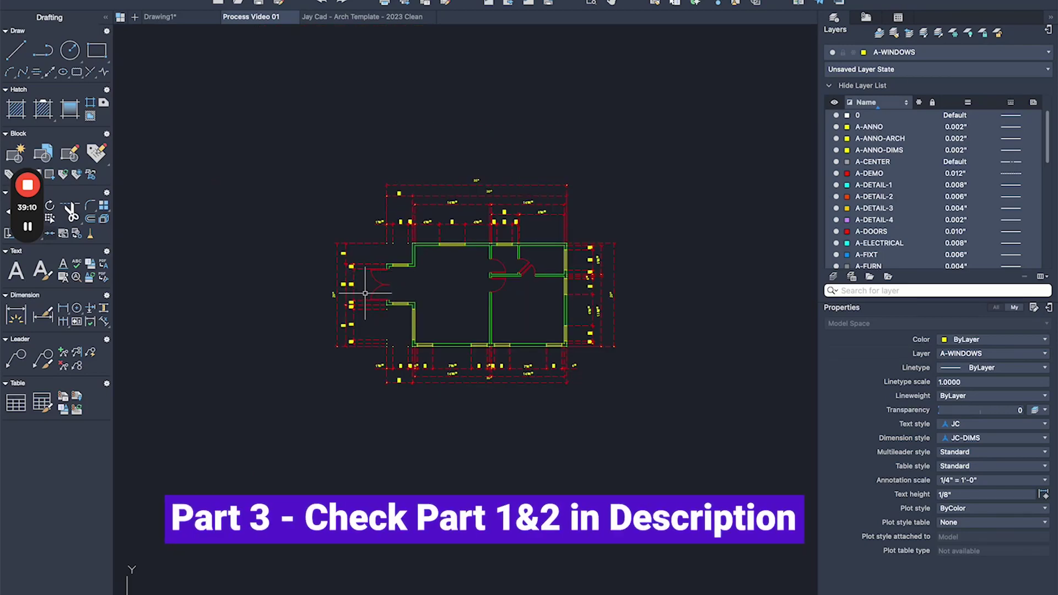
{"action": "scroll", "coordinate": [334, 297], "scroll_direction": "down", "scroll_amount": 5}
{"action": "middle_click_drag", "start_coordinate": [288, 302], "coordinate": [391, 286]}
{"action": "scroll", "coordinate": [454, 272], "scroll_direction": "up", "scroll_amount": 5}
{"action": "scroll", "coordinate": [544, 273], "scroll_direction": "down", "scroll_amount": 5}
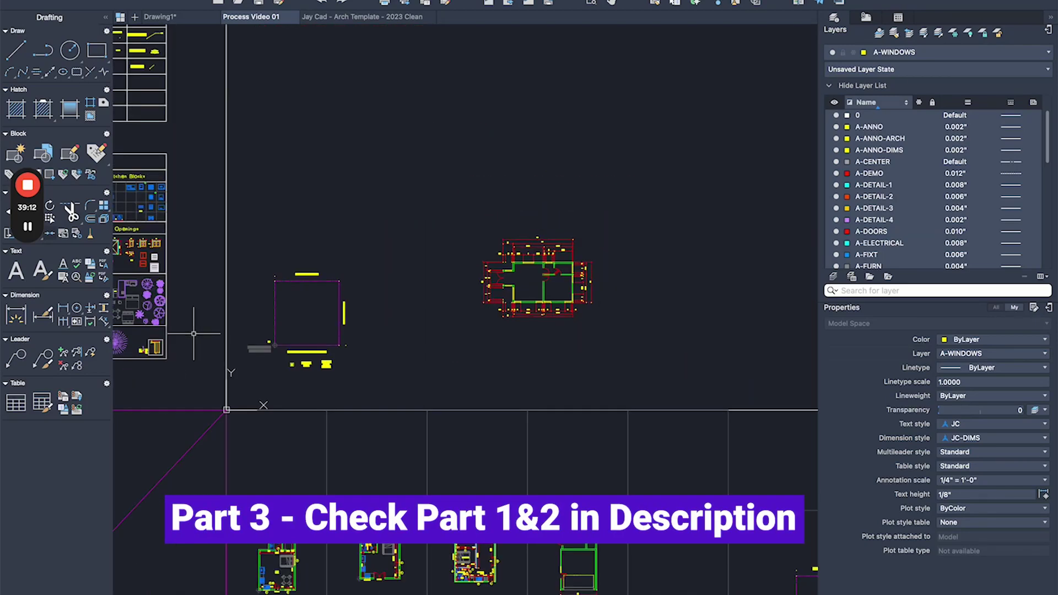
{"action": "middle_click_drag", "start_coordinate": [194, 333], "coordinate": [508, 396]}
{"action": "scroll", "coordinate": [461, 354], "scroll_direction": "down", "scroll_amount": 1}
{"action": "scroll", "coordinate": [364, 247], "scroll_direction": "up", "scroll_amount": 5}
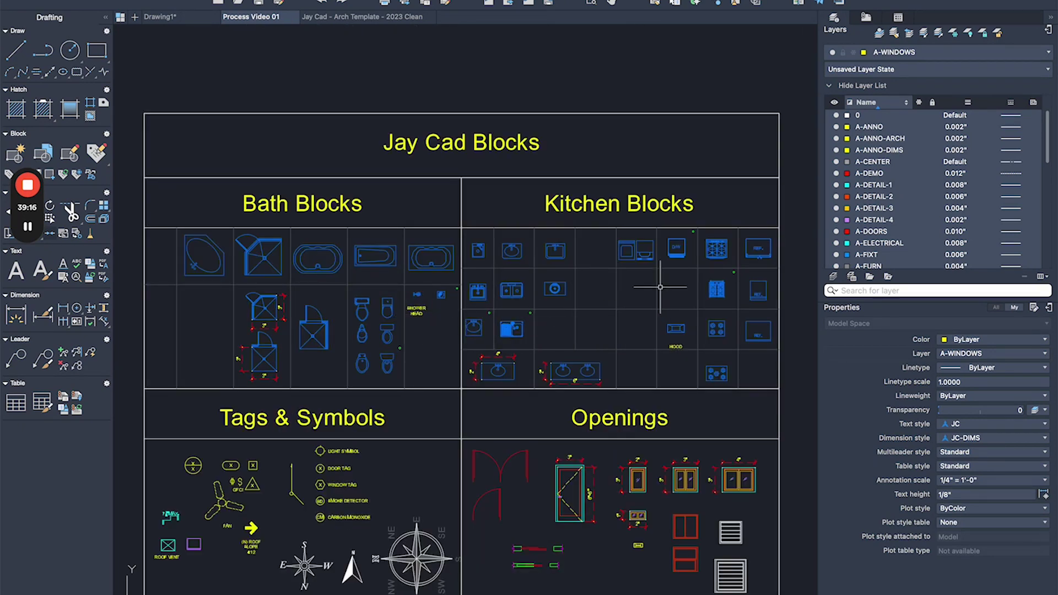
{"action": "middle_click_drag", "start_coordinate": [660, 287], "coordinate": [448, 243]}
{"action": "scroll", "coordinate": [356, 226], "scroll_direction": "up", "scroll_amount": 2}
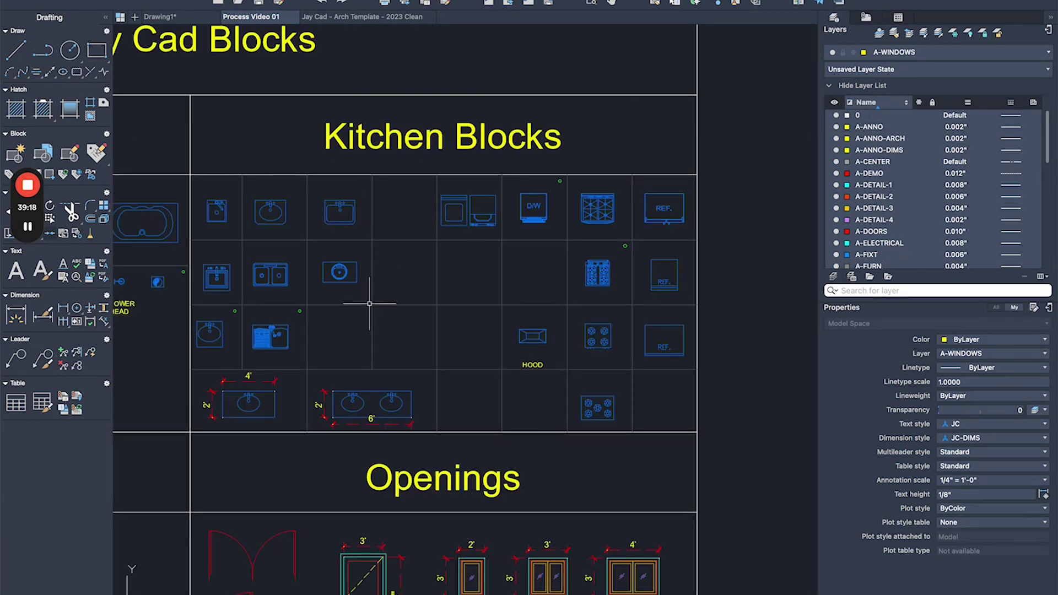
{"action": "scroll", "coordinate": [369, 303], "scroll_direction": "up", "scroll_amount": 3}
{"action": "left_click", "coordinate": [343, 310]}
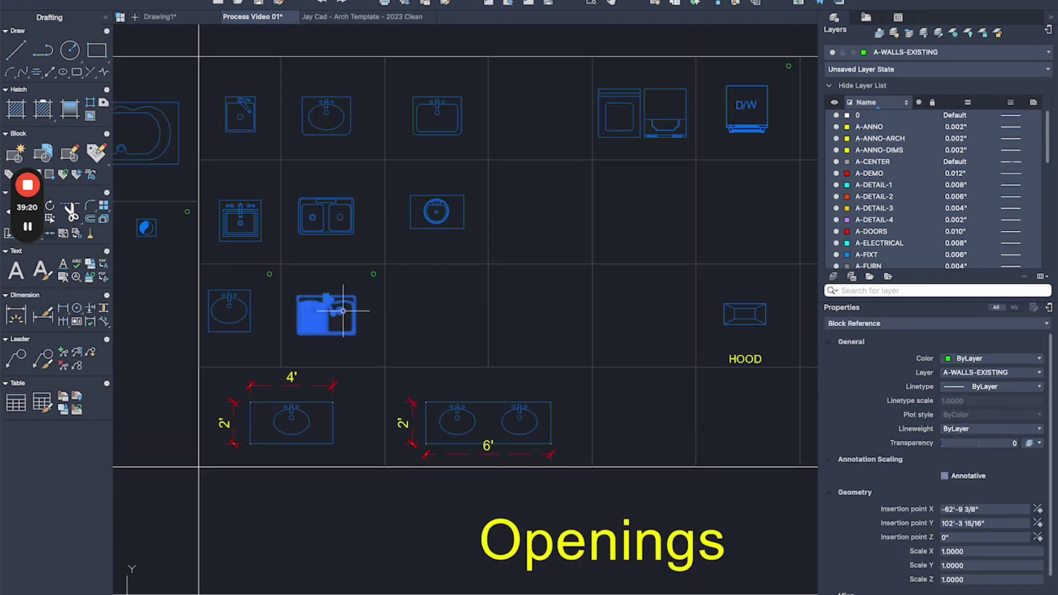
- Add the D/W dishwasher, the six-burner range and the REF. refrigerator from the first row of Kitchen Blocks to the selection
{"action": "scroll", "coordinate": [342, 310], "scroll_direction": "down", "scroll_amount": 2}
{"action": "scroll", "coordinate": [380, 325], "scroll_direction": "up", "scroll_amount": 2}
{"action": "middle_click_drag", "start_coordinate": [443, 305], "coordinate": [334, 327]}
{"action": "mouse_move", "coordinate": [555, 260]}
{"action": "middle_mouse_down"}
{"action": "mouse_move", "coordinate": [492, 282]}
{"action": "mouse_move", "coordinate": [493, 263]}
{"action": "middle_mouse_up"}
{"action": "left_click", "coordinate": [528, 171]}
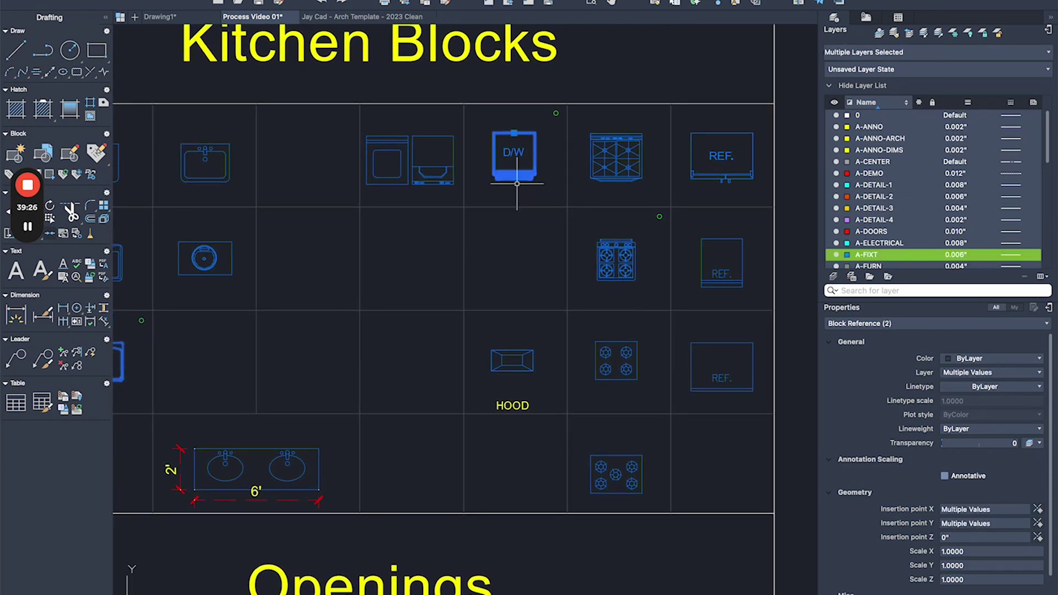
{"action": "middle_click_drag", "start_coordinate": [623, 195], "coordinate": [575, 184]}
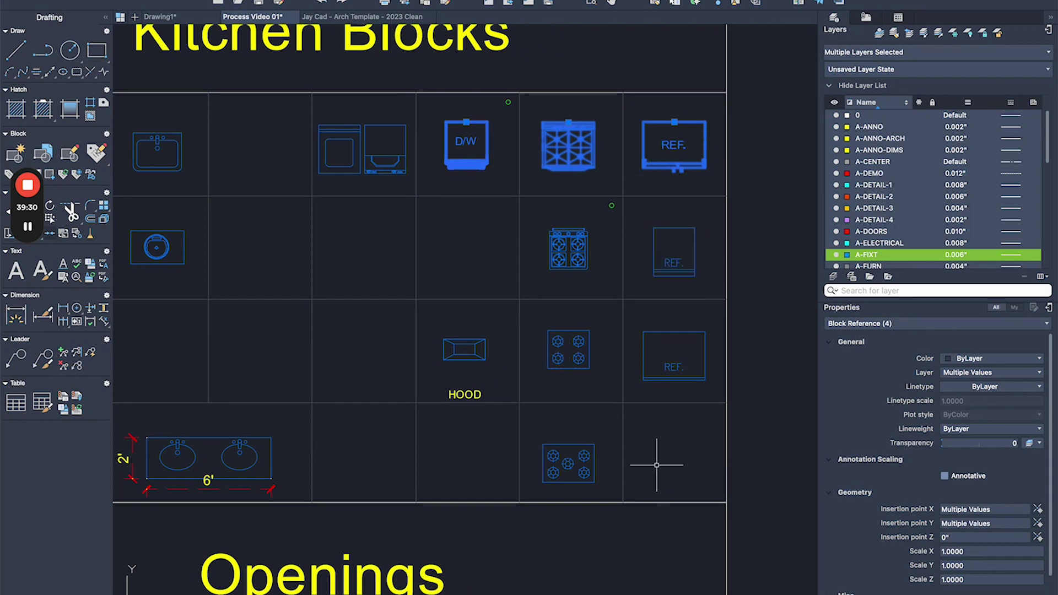
{"action": "middle_click_drag", "start_coordinate": [640, 422], "coordinate": [695, 391]}
{"action": "middle_click_drag", "start_coordinate": [467, 370], "coordinate": [553, 412]}
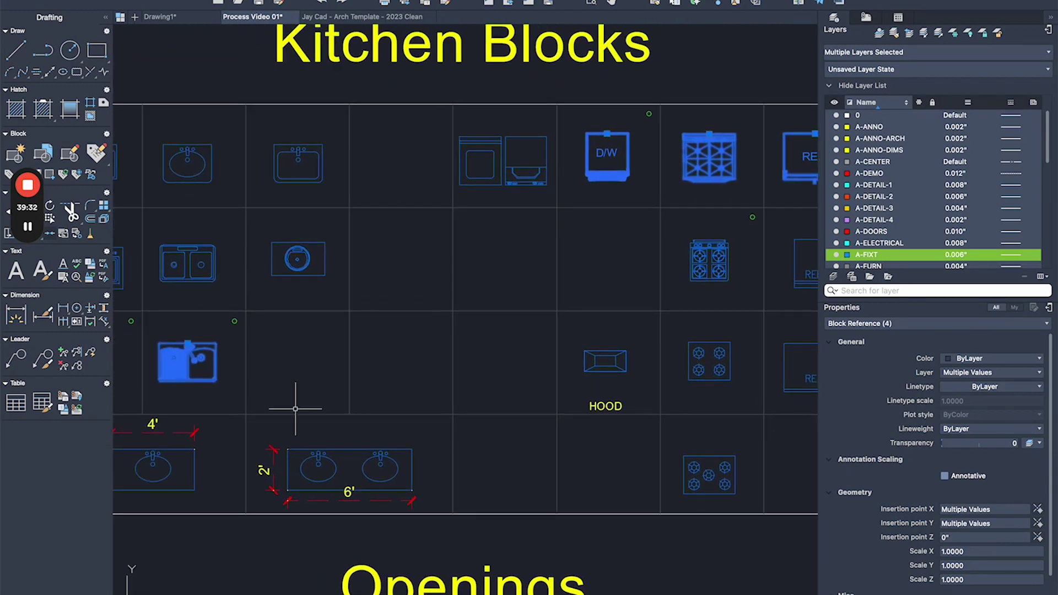
- Copy the four selected kitchen blocks from the block library to the empty area above the floor plan
{"action": "type", "text": "co"}
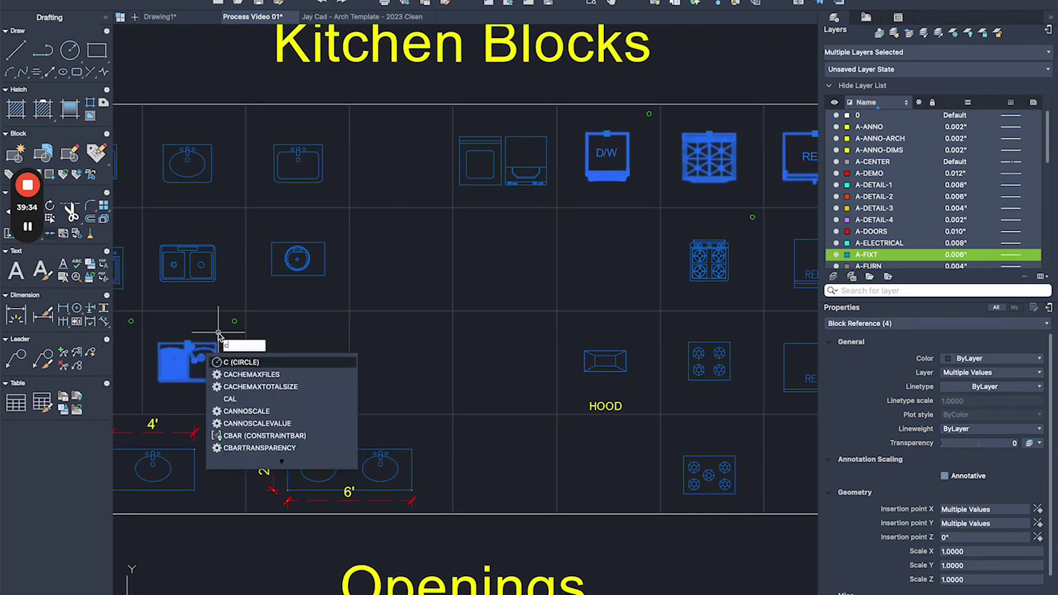
{"action": "key", "text": "Return"}
{"action": "left_click", "coordinate": [219, 332]}
{"action": "scroll", "coordinate": [237, 336], "scroll_direction": "down", "scroll_amount": 5}
{"action": "middle_click_drag", "start_coordinate": [810, 332], "coordinate": [402, 248]}
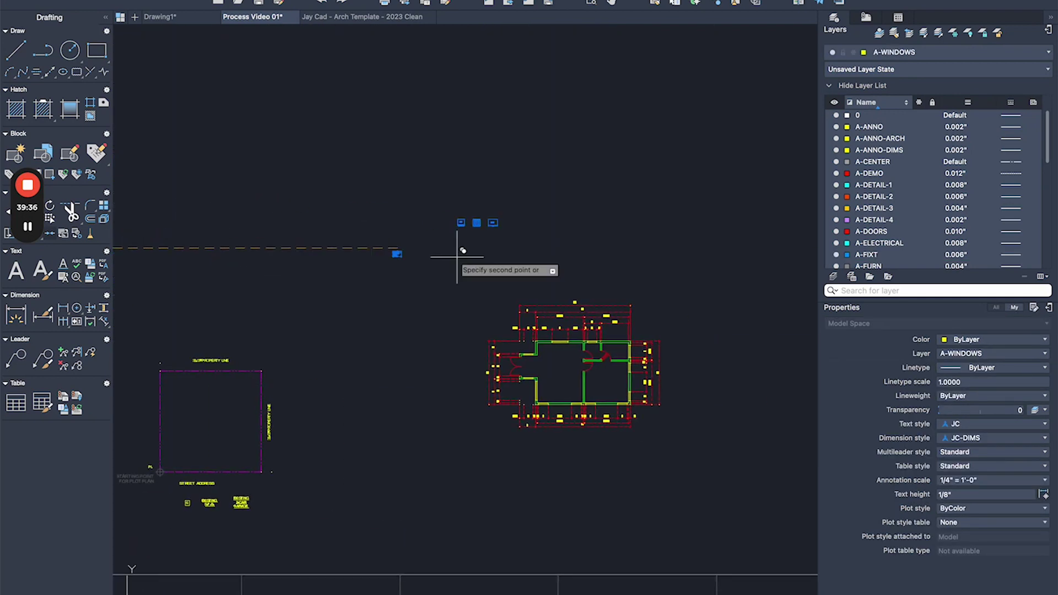
{"action": "scroll", "coordinate": [584, 274], "scroll_direction": "up", "scroll_amount": 4}
{"action": "left_click", "coordinate": [568, 287]}
{"action": "key", "text": "Escape"}
- Move the copied dishwasher, range and refrigerator blocks into the large western room of the floor plan
{"action": "left_click", "coordinate": [687, 265]}
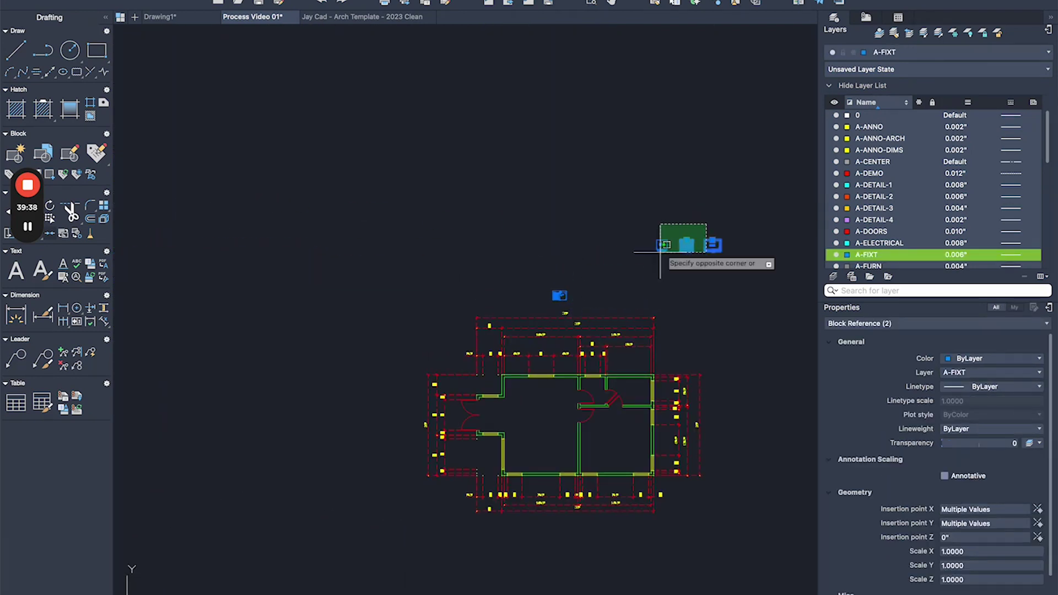
{"action": "scroll", "coordinate": [686, 262], "scroll_direction": "up", "scroll_amount": 2}
{"action": "left_click", "coordinate": [687, 255]}
{"action": "middle_click_drag", "start_coordinate": [458, 439], "coordinate": [490, 263]}
{"action": "scroll", "coordinate": [500, 354], "scroll_direction": "up", "scroll_amount": 3}
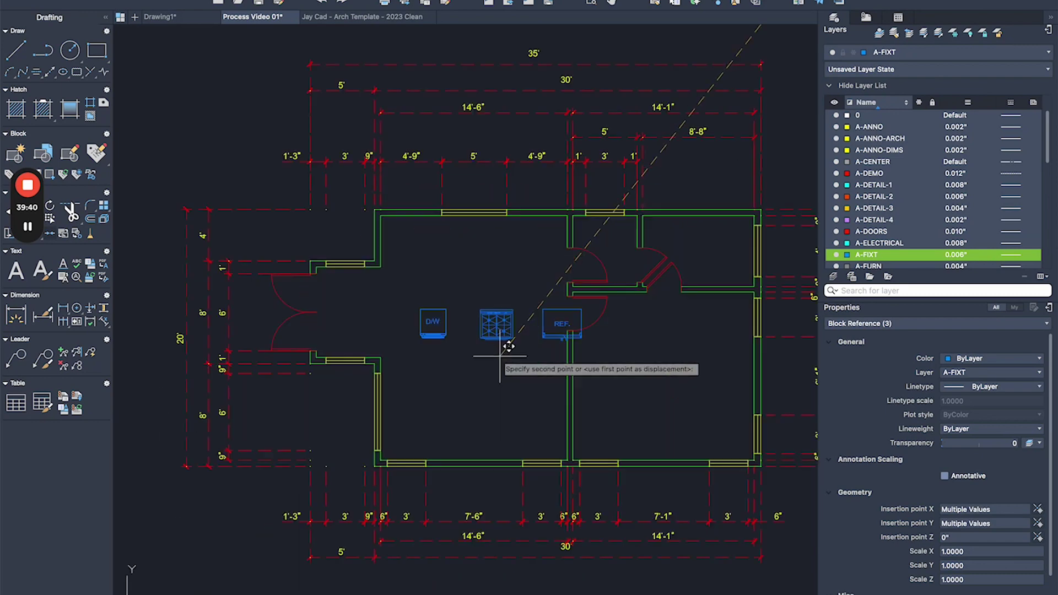
{"action": "left_click", "coordinate": [471, 367]}
- Move the copied sink block into the same room, just below the dishwasher and range
{"action": "middle_click_drag", "start_coordinate": [529, 182], "coordinate": [536, 477]}
{"action": "left_click", "coordinate": [617, 248]}
{"action": "left_click", "coordinate": [507, 336]}
{"action": "middle_click_drag", "start_coordinate": [591, 312], "coordinate": [533, 191]}
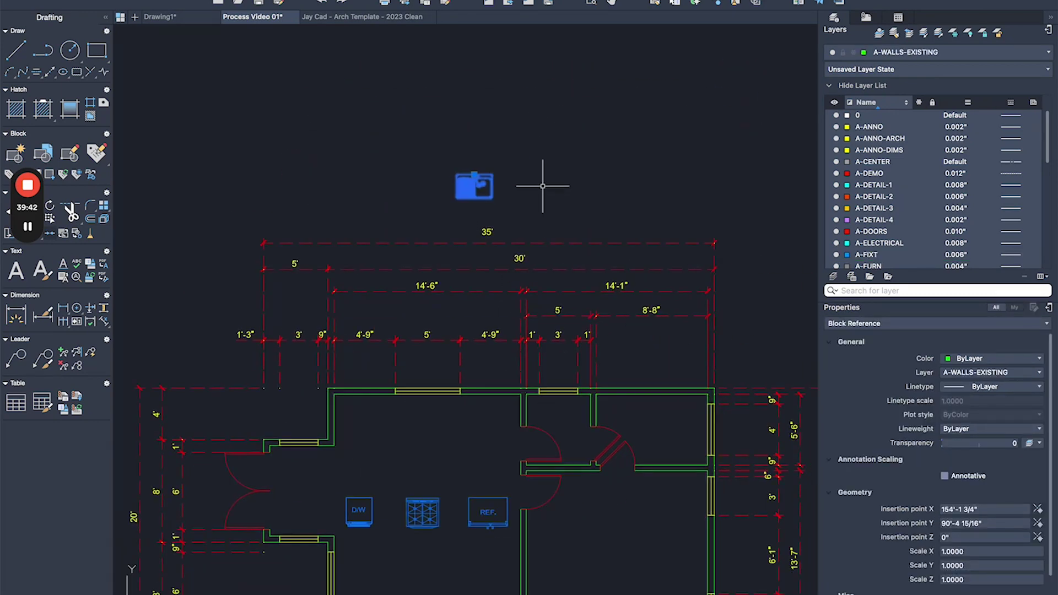
{"action": "key", "text": "m"}
{"action": "key", "text": "space"}
{"action": "left_click", "coordinate": [541, 178]}
{"action": "left_click", "coordinate": [457, 530]}
{"action": "scroll", "coordinate": [413, 496], "scroll_direction": "up", "scroll_amount": 3}
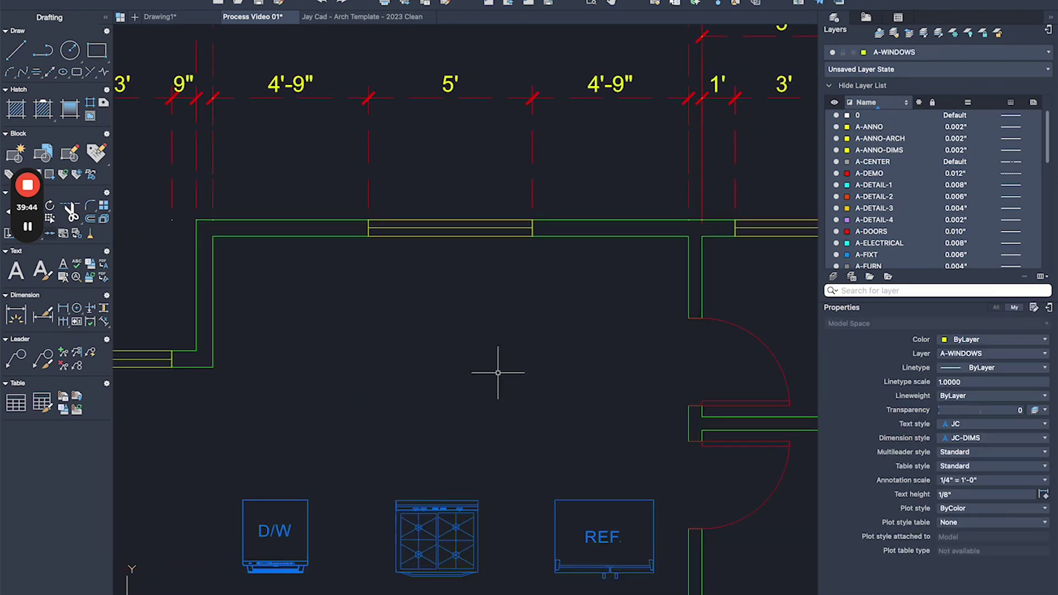
- Set A-FURNITURE as the current layer
{"action": "left_click", "coordinate": [919, 53]}
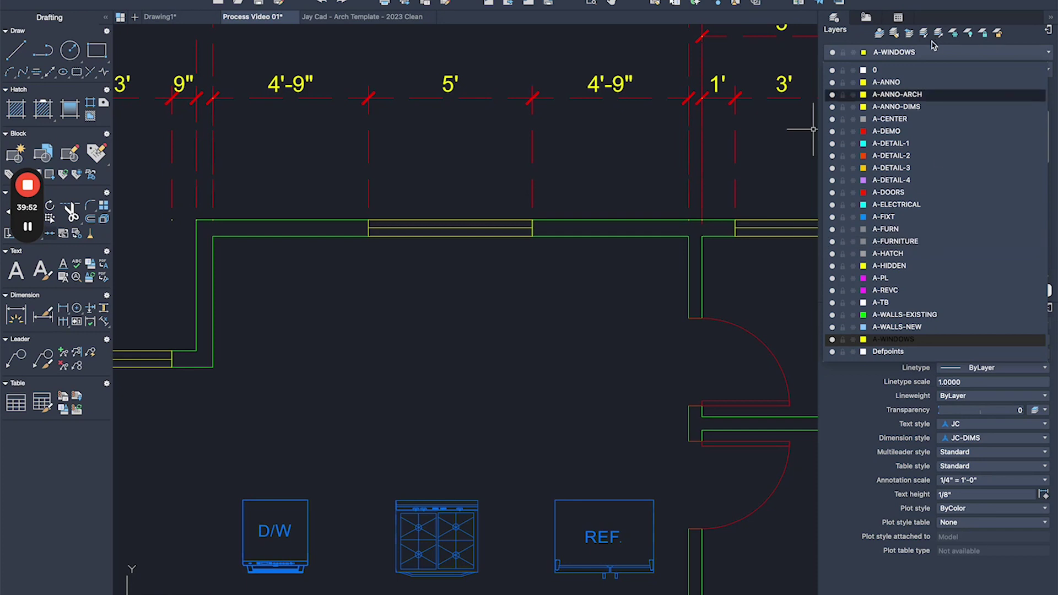
{"action": "left_click", "coordinate": [943, 242]}
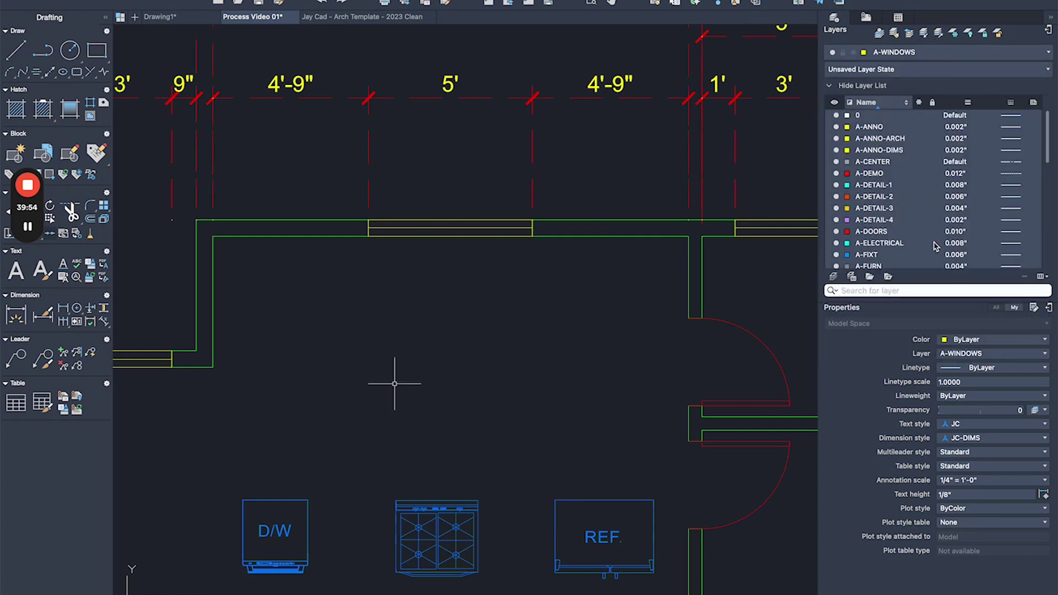
{"action": "left_click", "coordinate": [952, 54]}
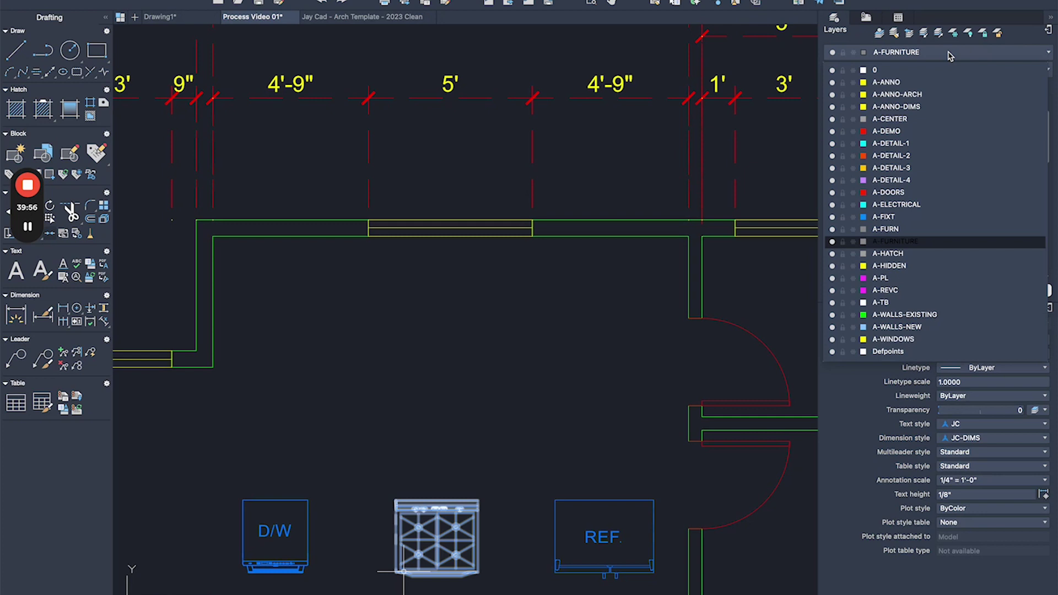
{"action": "left_click", "coordinate": [918, 244]}
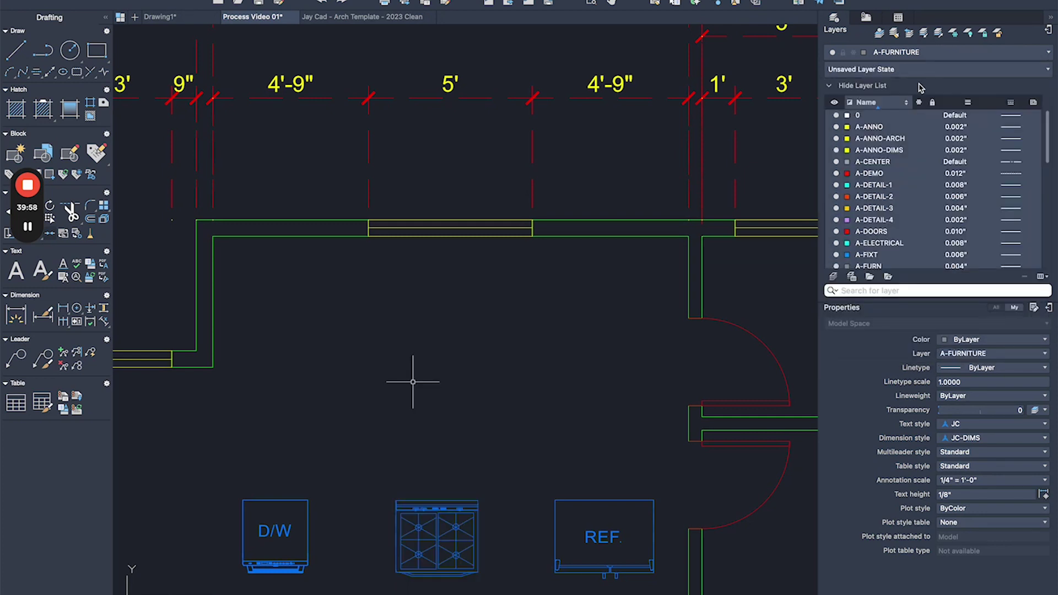
- Make A-FURN the current layer instead of A-FURNITURE
{"action": "scroll", "coordinate": [880, 245], "scroll_direction": "down", "scroll_amount": 4}
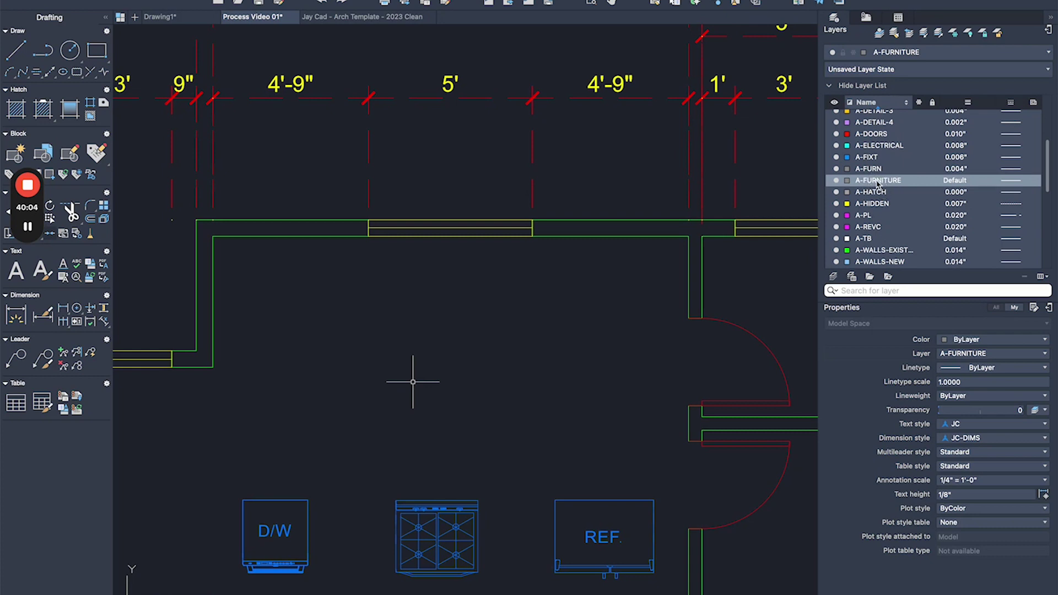
{"action": "right_click", "coordinate": [877, 184]}
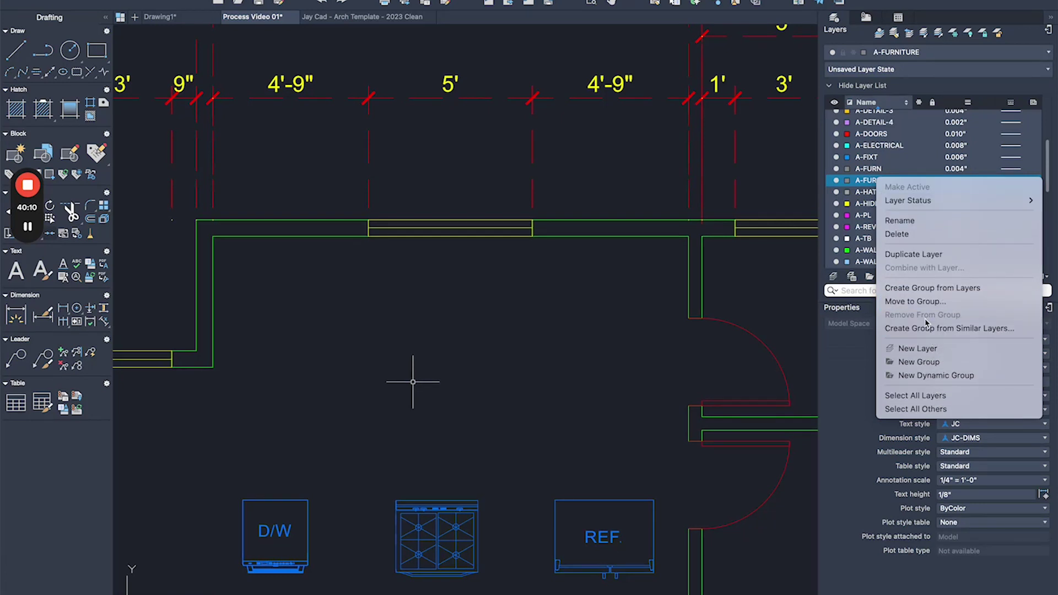
{"action": "left_click", "coordinate": [873, 186]}
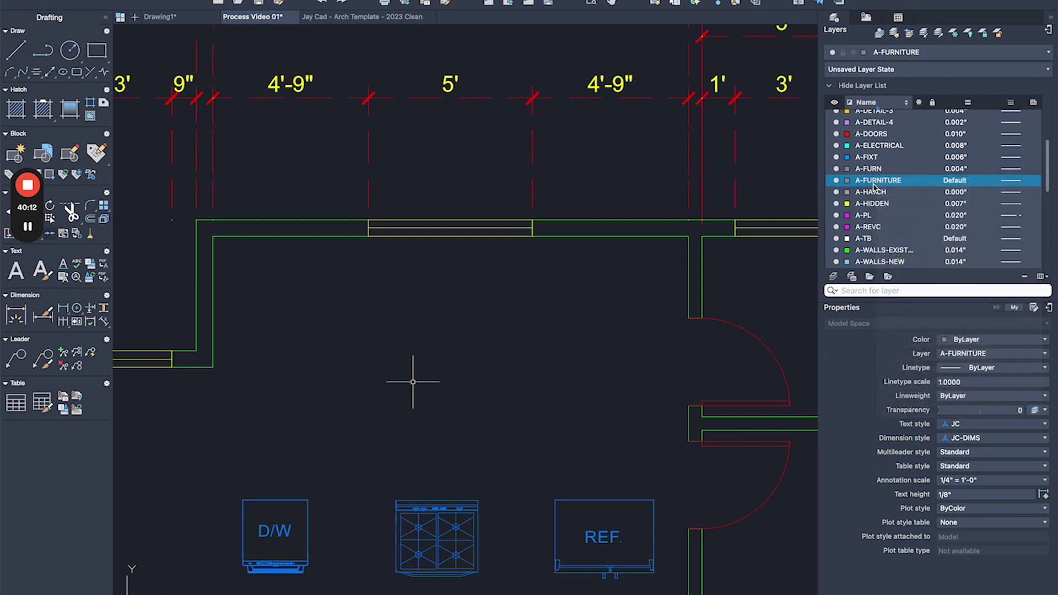
{"action": "double_click", "coordinate": [881, 169]}
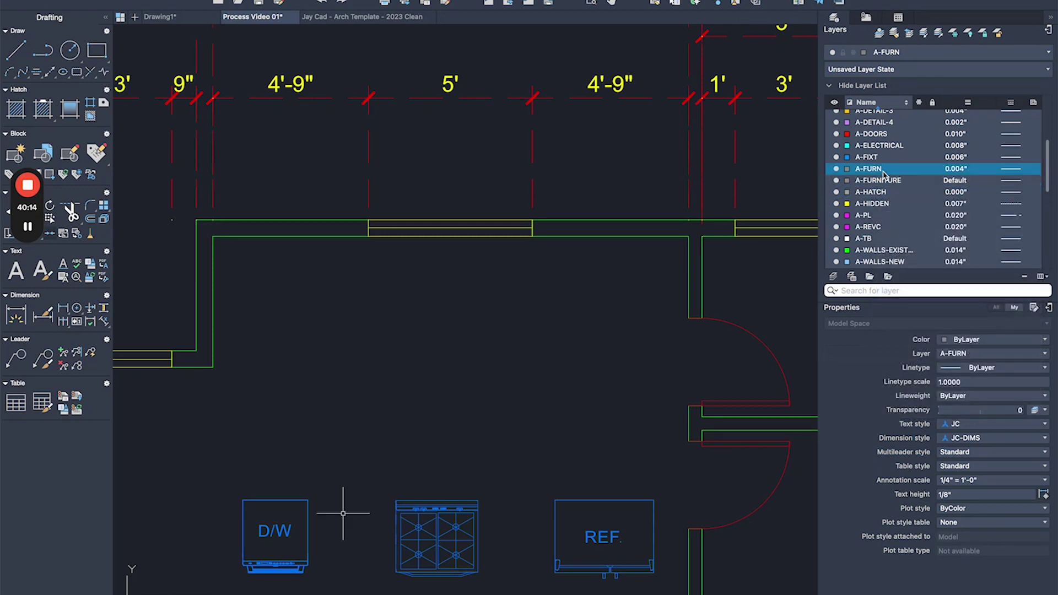
{"action": "right_click", "coordinate": [887, 171]}
{"action": "left_click", "coordinate": [884, 175]}
{"action": "left_click", "coordinate": [893, 182]}
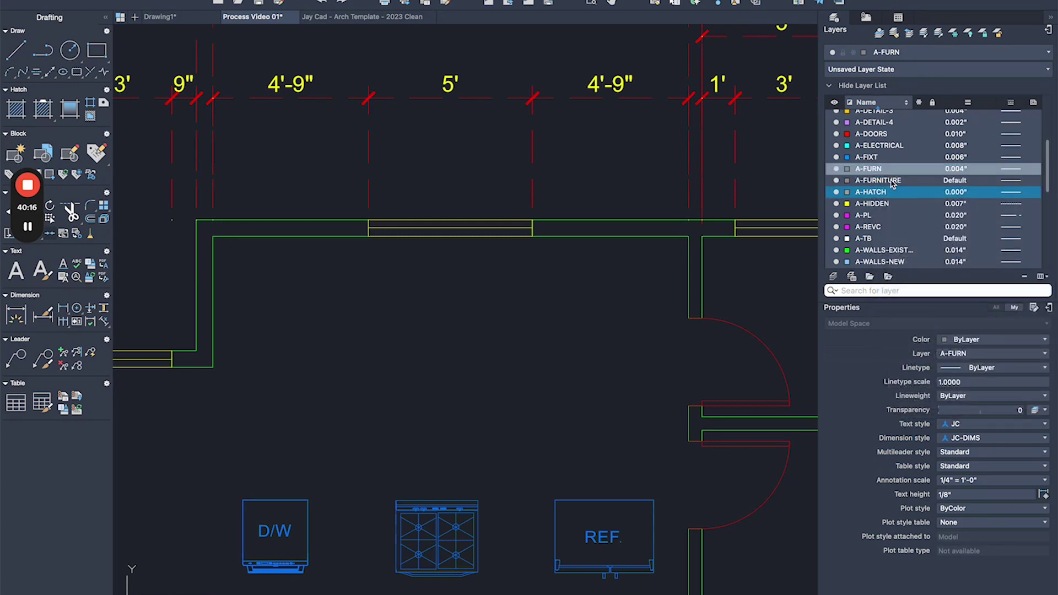
- Combine the duplicate A-FURNITURE layer into the existing A-FURN layer
{"action": "right_click", "coordinate": [897, 186]}
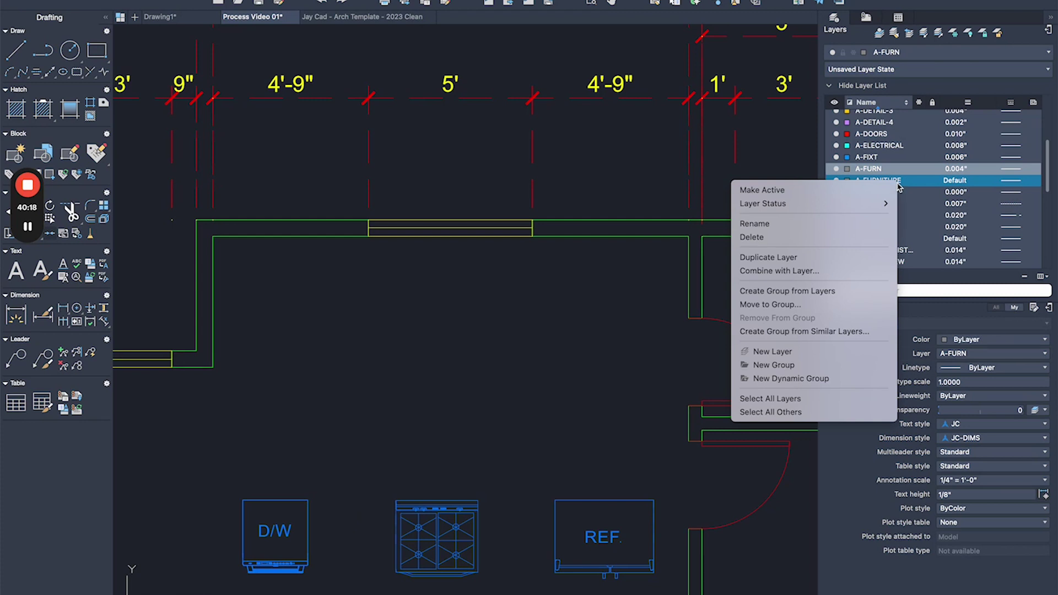
{"action": "left_click", "coordinate": [928, 188]}
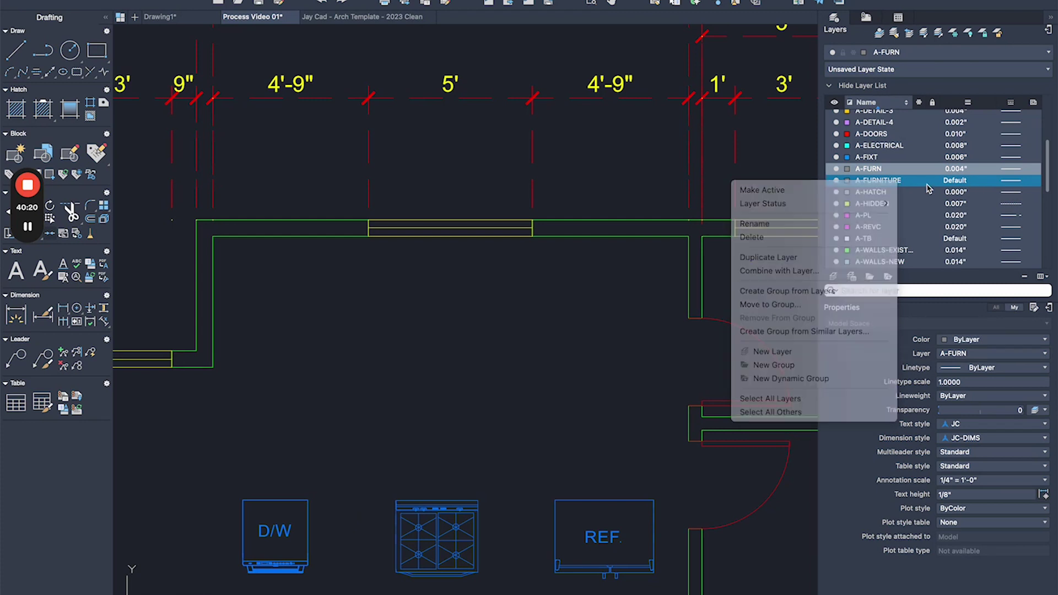
{"action": "right_click", "coordinate": [892, 183]}
{"action": "left_click", "coordinate": [806, 266]}
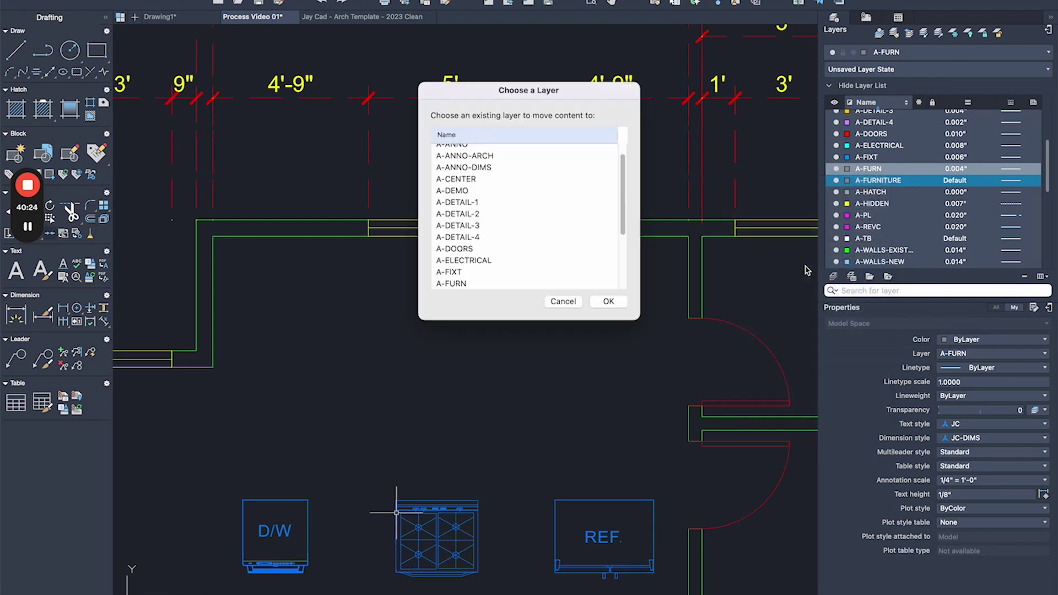
{"action": "left_click_drag", "start_coordinate": [622, 175], "coordinate": [621, 209]}
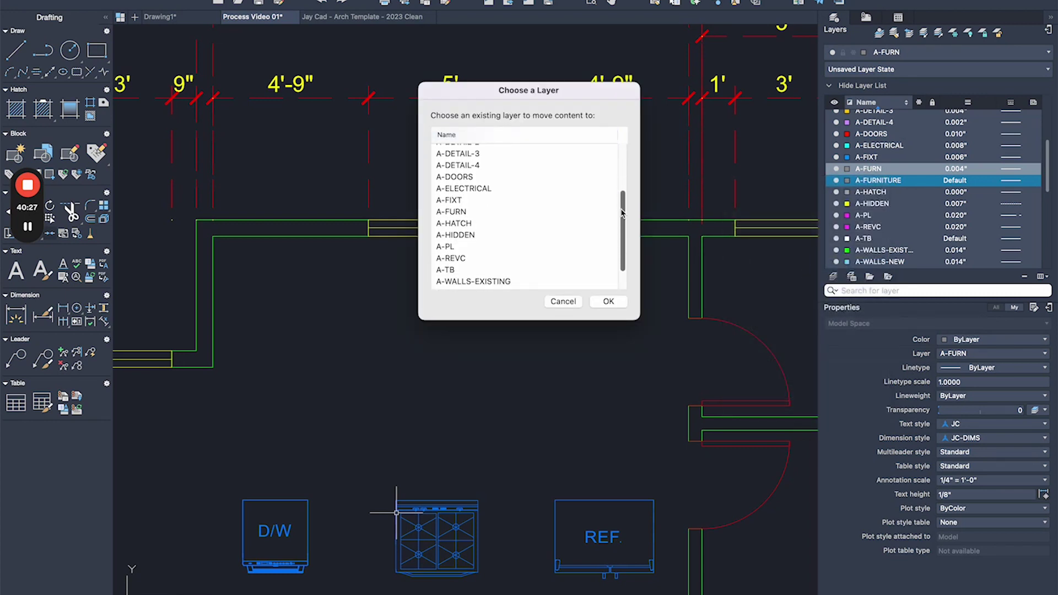
{"action": "left_click", "coordinate": [460, 213]}
{"action": "left_click", "coordinate": [608, 302]}
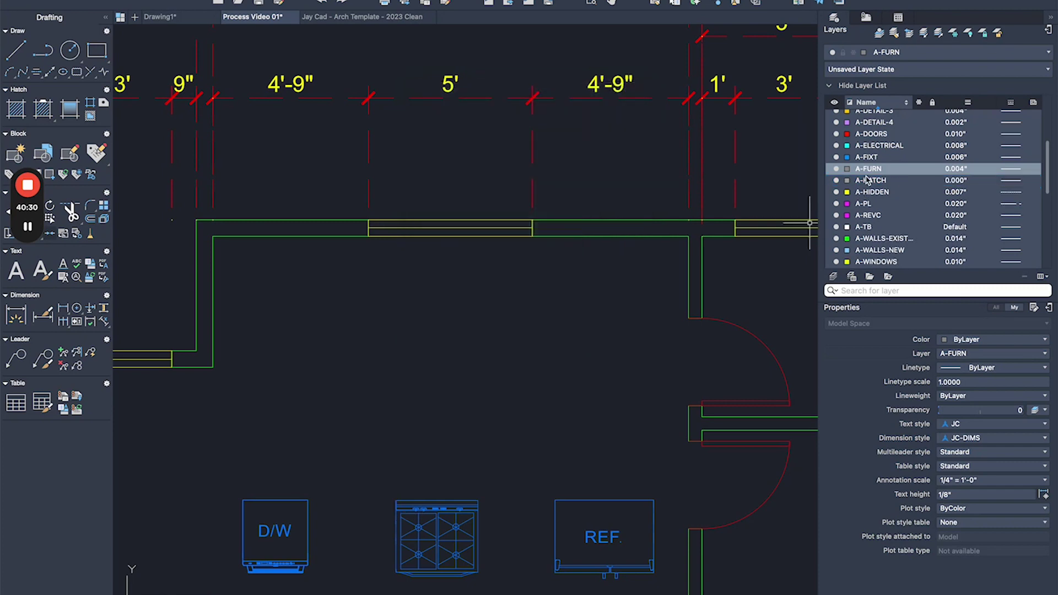
- Review the kitchen blocks in the floor plan and the Layers List in the Annotation Library & Standards table
{"action": "scroll", "coordinate": [789, 279], "scroll_direction": "down", "scroll_amount": 10}
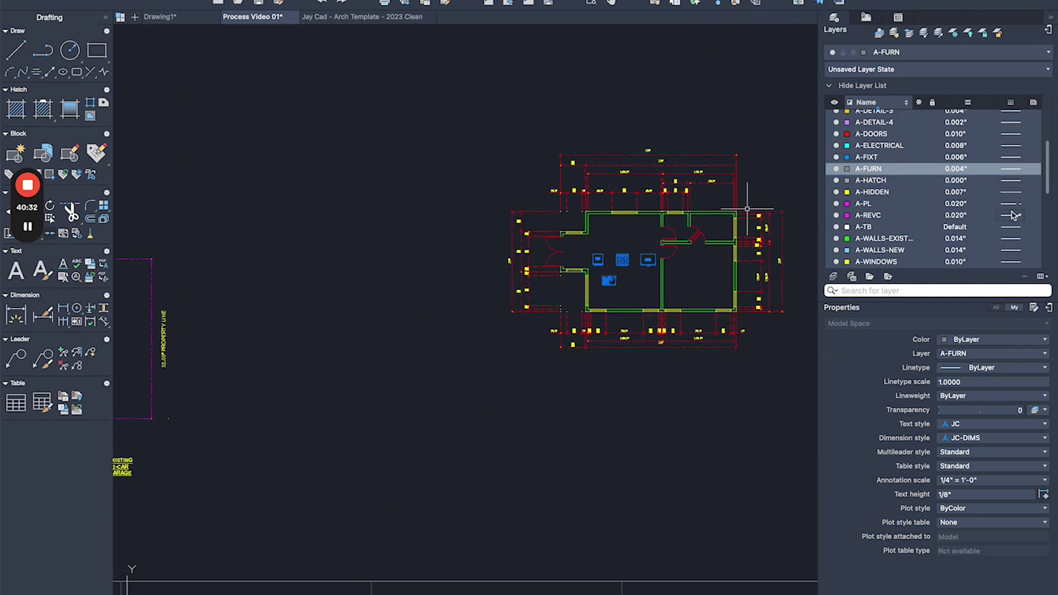
{"action": "scroll", "coordinate": [677, 208], "scroll_direction": "up", "scroll_amount": 5}
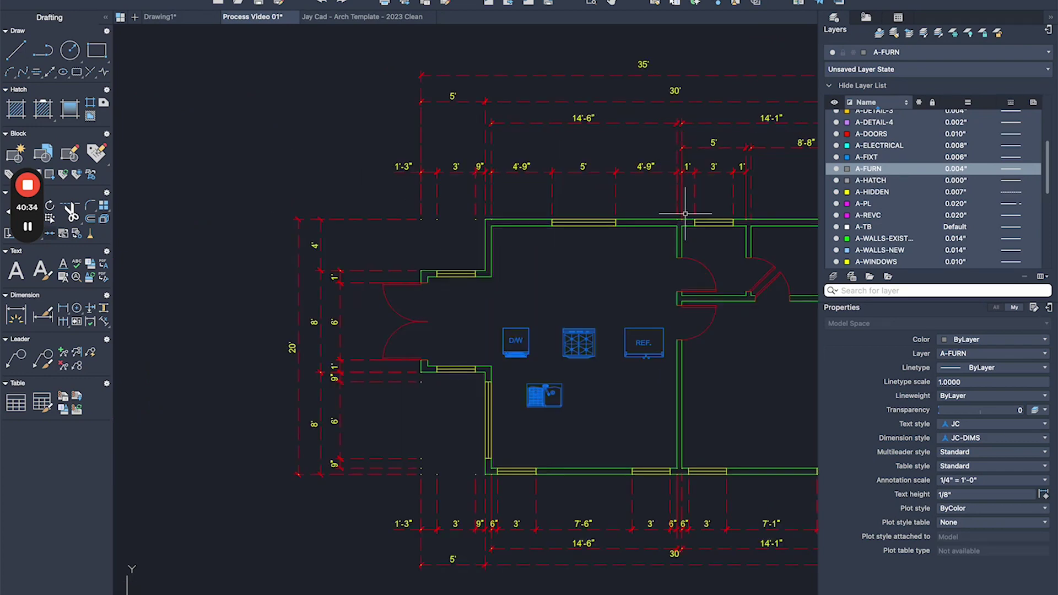
{"action": "scroll", "coordinate": [657, 305], "scroll_direction": "up", "scroll_amount": 3}
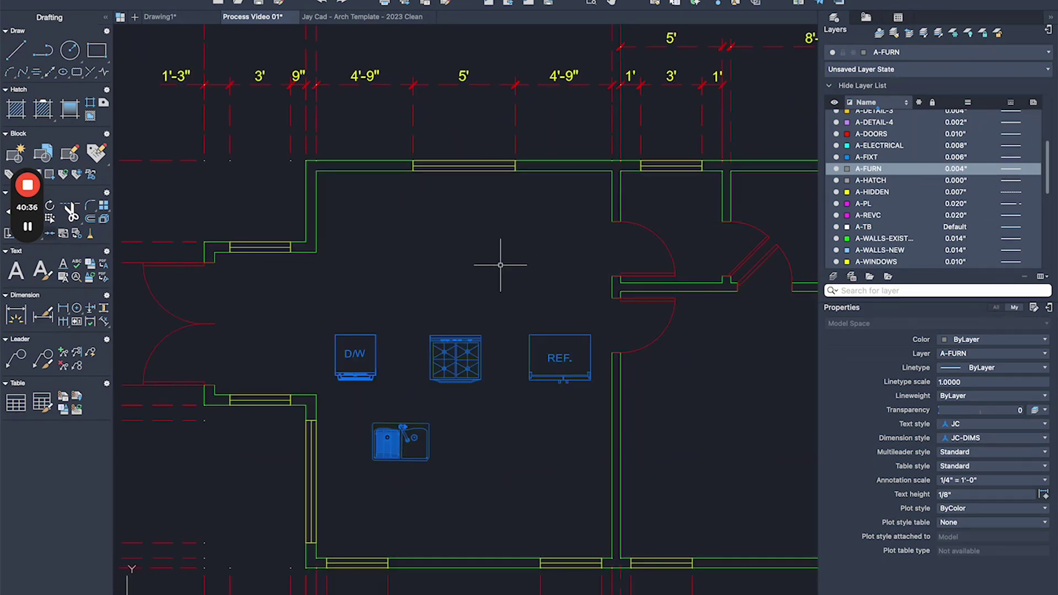
{"action": "scroll", "coordinate": [587, 232], "scroll_direction": "down", "scroll_amount": 10}
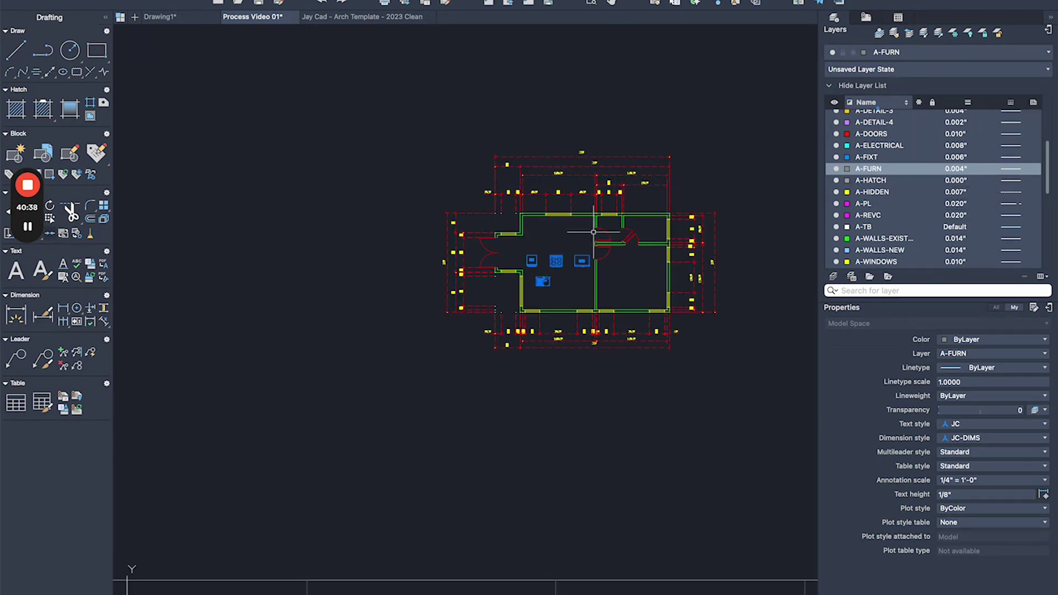
{"action": "middle_click_drag", "start_coordinate": [345, 236], "coordinate": [633, 364]}
{"action": "middle_click_drag", "start_coordinate": [454, 32], "coordinate": [470, 303]}
{"action": "scroll", "coordinate": [453, 259], "scroll_direction": "up", "scroll_amount": 7}
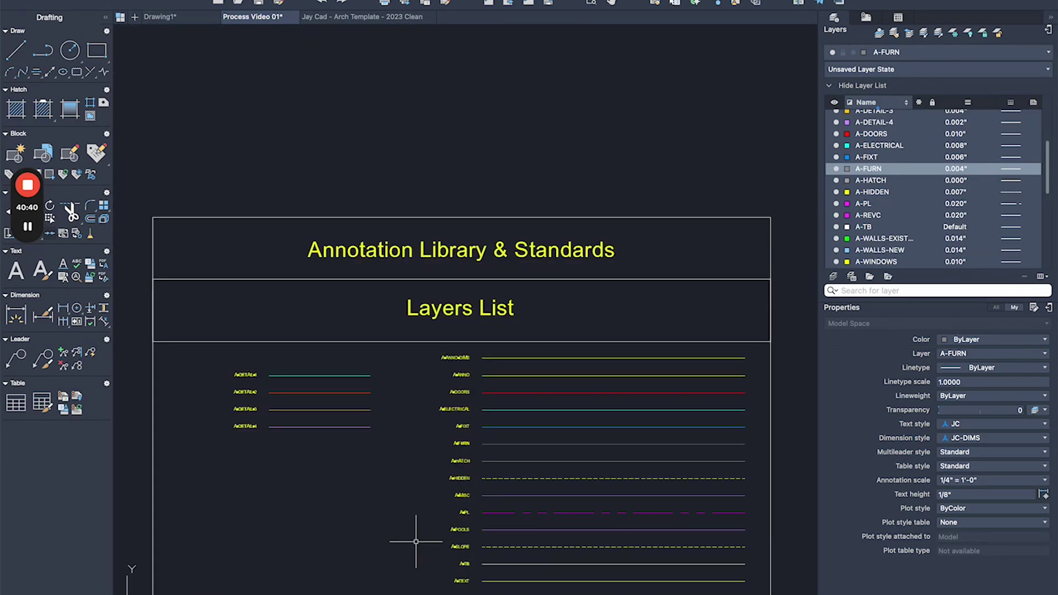
{"action": "middle_click_drag", "start_coordinate": [417, 517], "coordinate": [416, 378]}
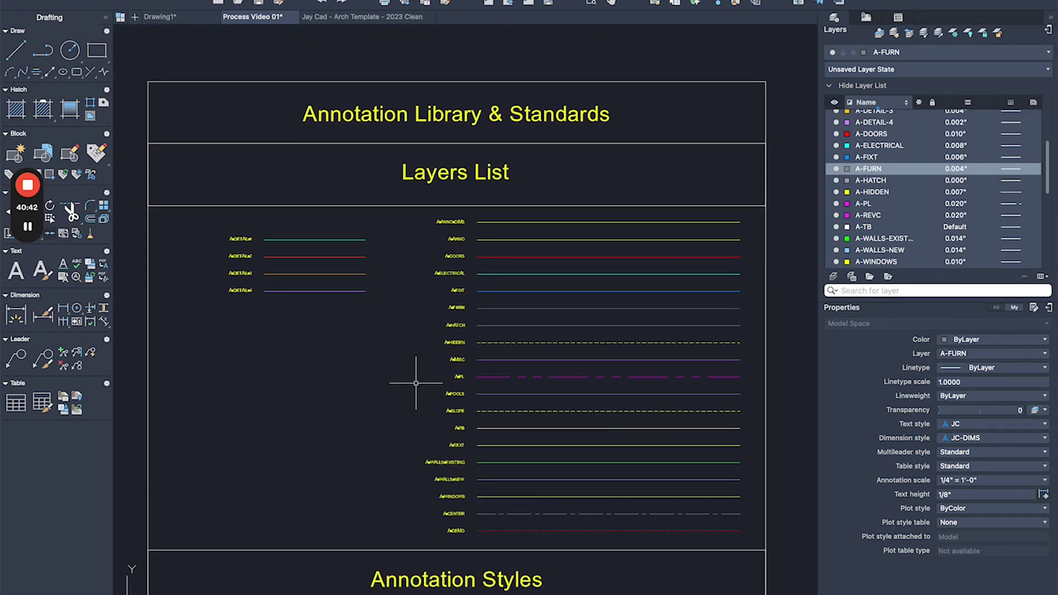
{"action": "scroll", "coordinate": [399, 405], "scroll_direction": "down", "scroll_amount": 5}
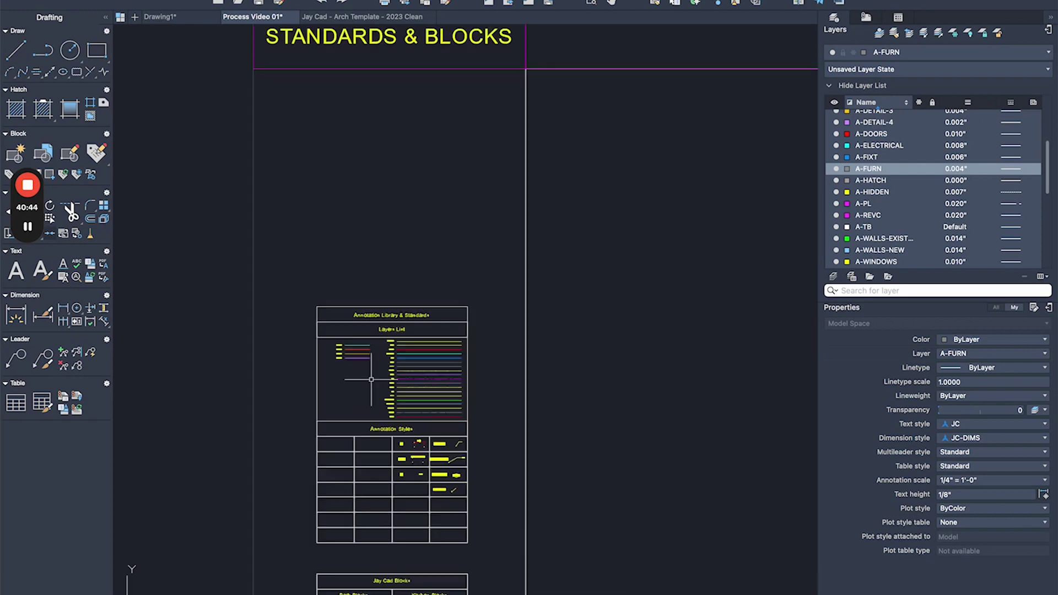
- Draw a countertop rectangle about 2' deep along the kitchen's upper wall, spanning the full width between the side walls
{"action": "scroll", "coordinate": [585, 406], "scroll_direction": "down", "scroll_amount": 3}
{"action": "middle_click_drag", "start_coordinate": [585, 406], "coordinate": [344, 208]}
{"action": "scroll", "coordinate": [350, 333], "scroll_direction": "up", "scroll_amount": 6}
{"action": "scroll", "coordinate": [366, 223], "scroll_direction": "up", "scroll_amount": 10}
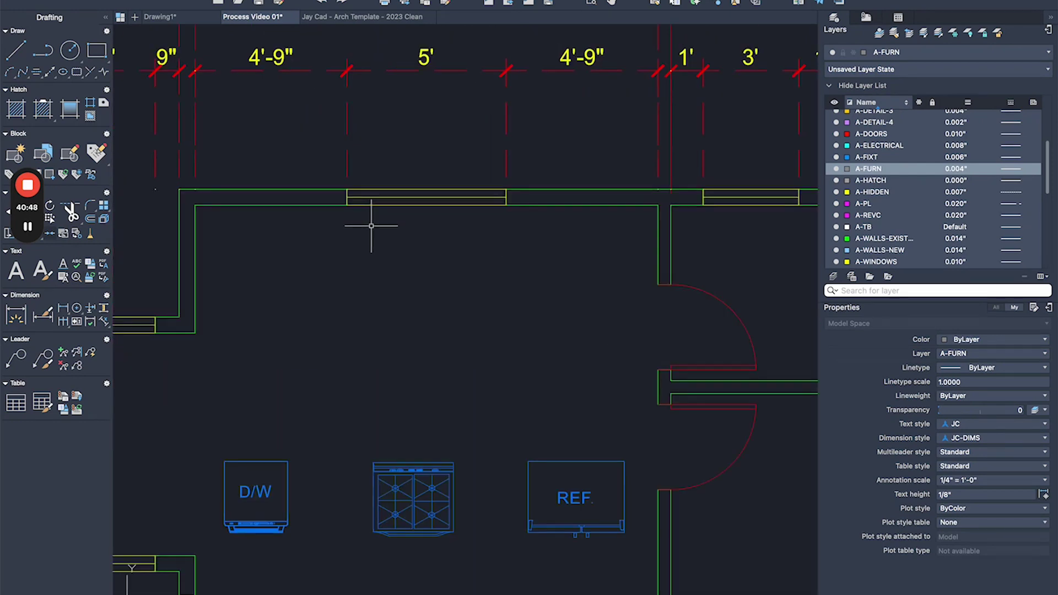
{"action": "type", "text": "rec"}
{"action": "key", "text": "Return"}
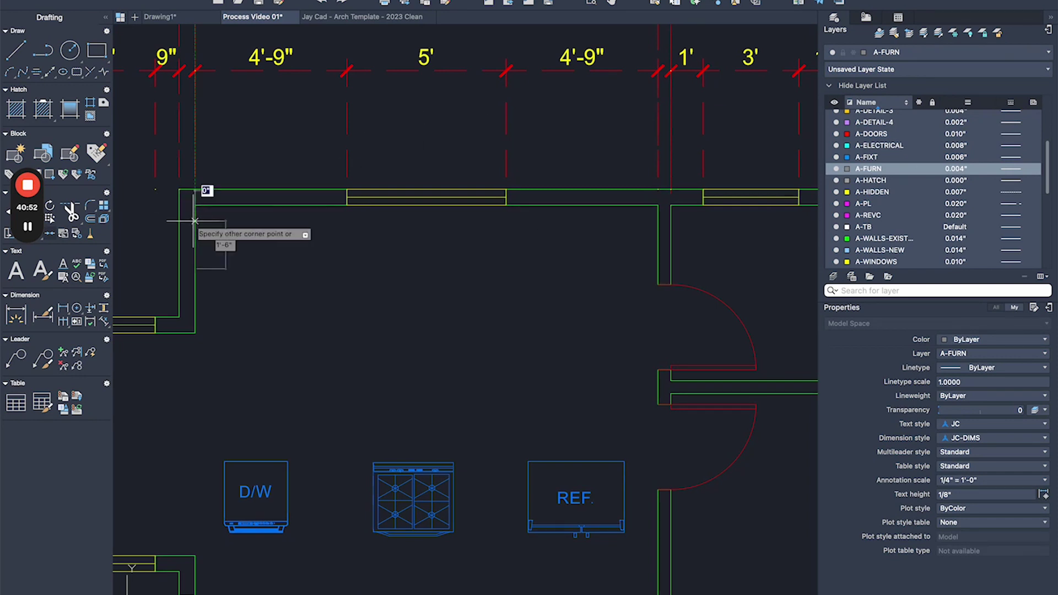
{"action": "left_click", "coordinate": [658, 269]}
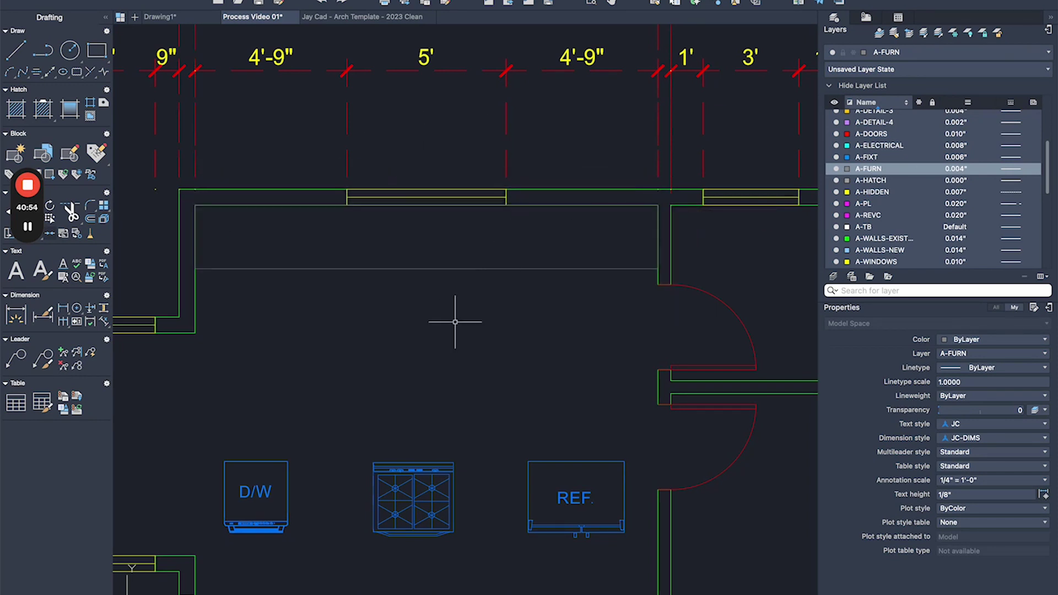
- Place the kitchen sink block against the upper wall, centred on the 5' window
{"action": "middle_click_drag", "start_coordinate": [455, 322], "coordinate": [513, 263]}
{"action": "scroll", "coordinate": [448, 175], "scroll_direction": "up", "scroll_amount": 2}
{"action": "scroll", "coordinate": [448, 175], "scroll_direction": "right", "scroll_amount": 2}
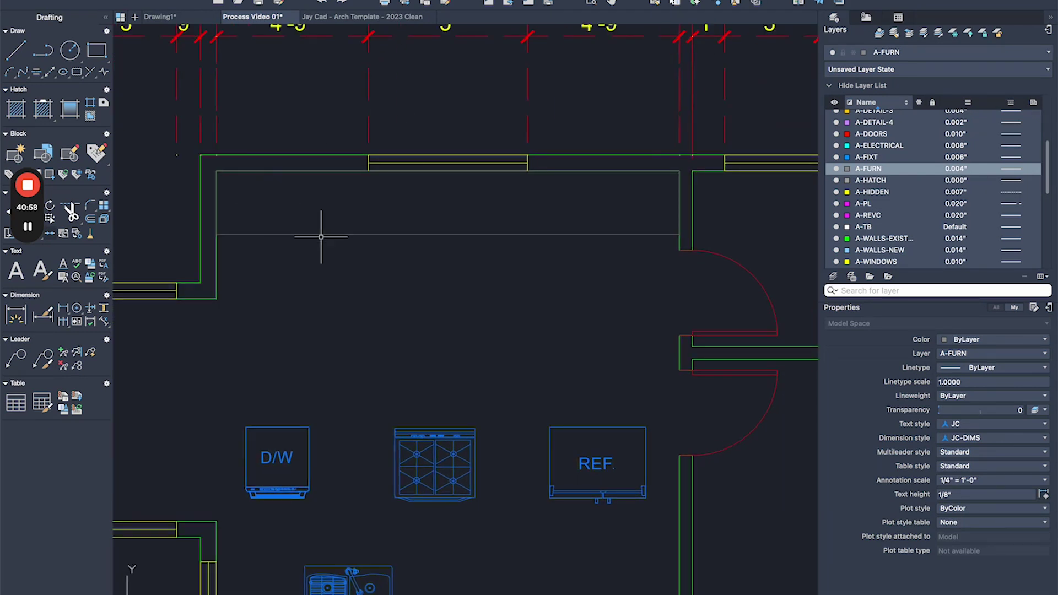
{"action": "middle_click_drag", "start_coordinate": [412, 382], "coordinate": [408, 272]}
{"action": "left_click", "coordinate": [389, 437]}
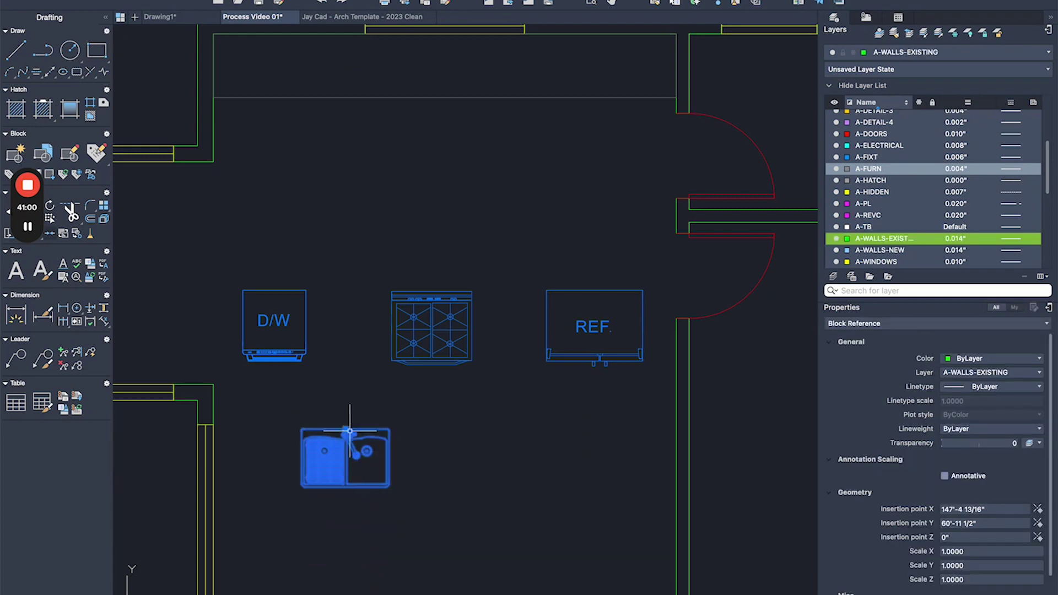
{"action": "left_click", "coordinate": [347, 430]}
{"action": "middle_click_drag", "start_coordinate": [407, 176], "coordinate": [424, 316]}
{"action": "scroll", "coordinate": [455, 220], "scroll_direction": "up", "scroll_amount": 3}
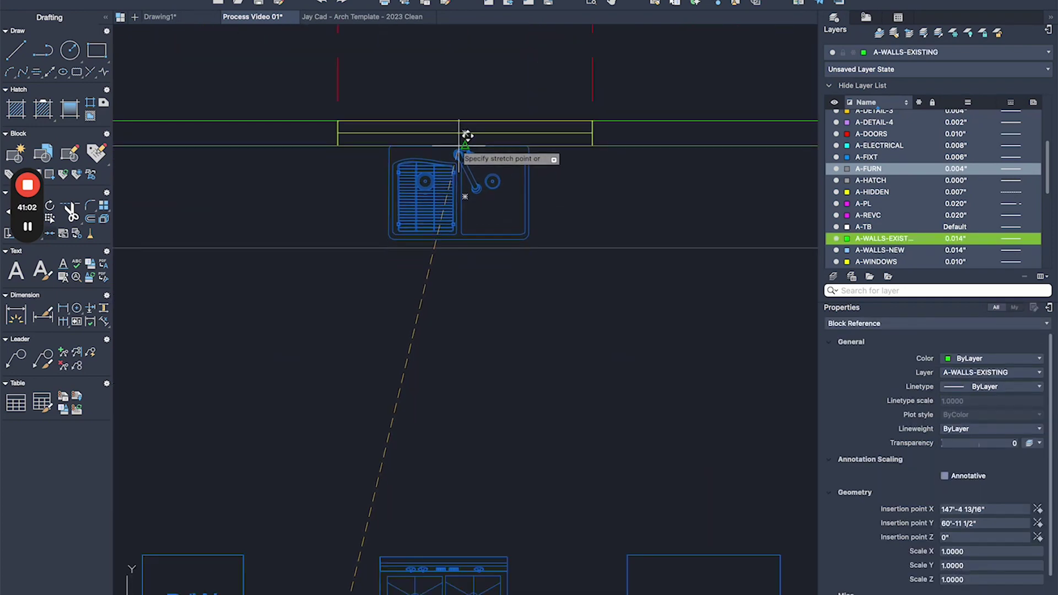
{"action": "left_click", "coordinate": [465, 146]}
- Move the sink straight down slightly so it sits just off the wall within the countertop
{"action": "middle_click_drag", "start_coordinate": [632, 184], "coordinate": [513, 301]}
{"action": "scroll", "coordinate": [512, 301], "scroll_direction": "down", "scroll_amount": 5}
{"action": "scroll", "coordinate": [469, 301], "scroll_direction": "up", "scroll_amount": 5}
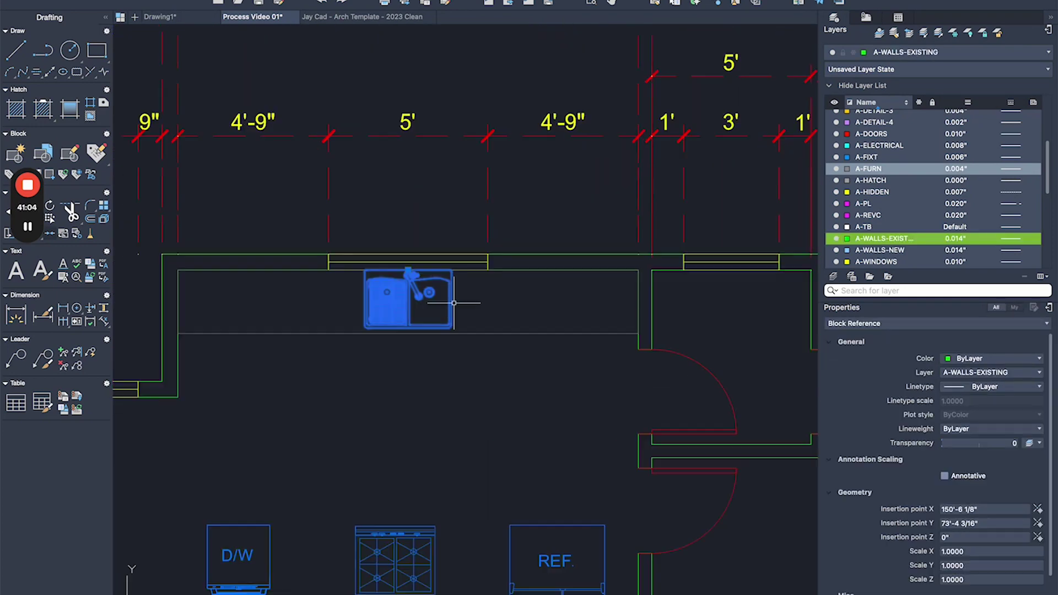
{"action": "left_click", "coordinate": [479, 289]}
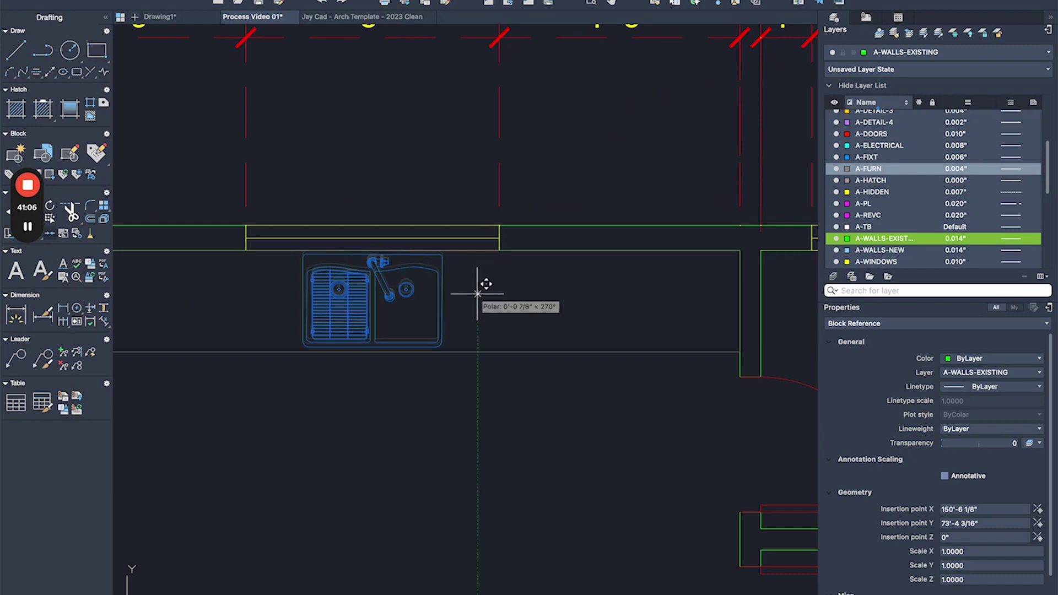
{"action": "left_click", "coordinate": [478, 292]}
{"action": "scroll", "coordinate": [425, 260], "scroll_direction": "down", "scroll_amount": 3}
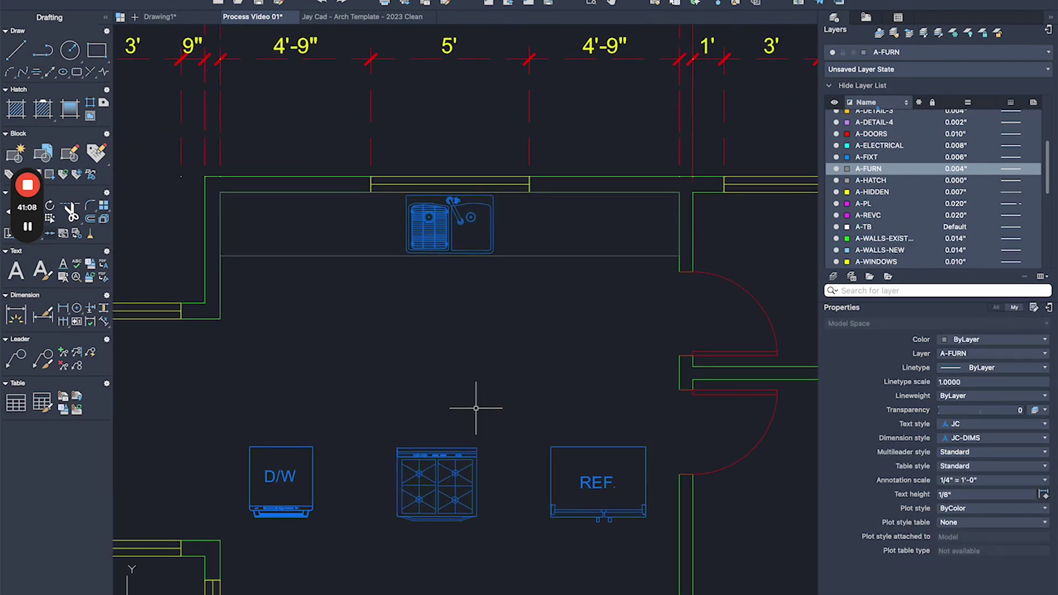
- Place the refrigerator in the kitchen's upper-left corner, aligning its back-left corner with the inner wall corner
{"action": "left_click", "coordinate": [584, 453]}
{"action": "left_click", "coordinate": [599, 445]}
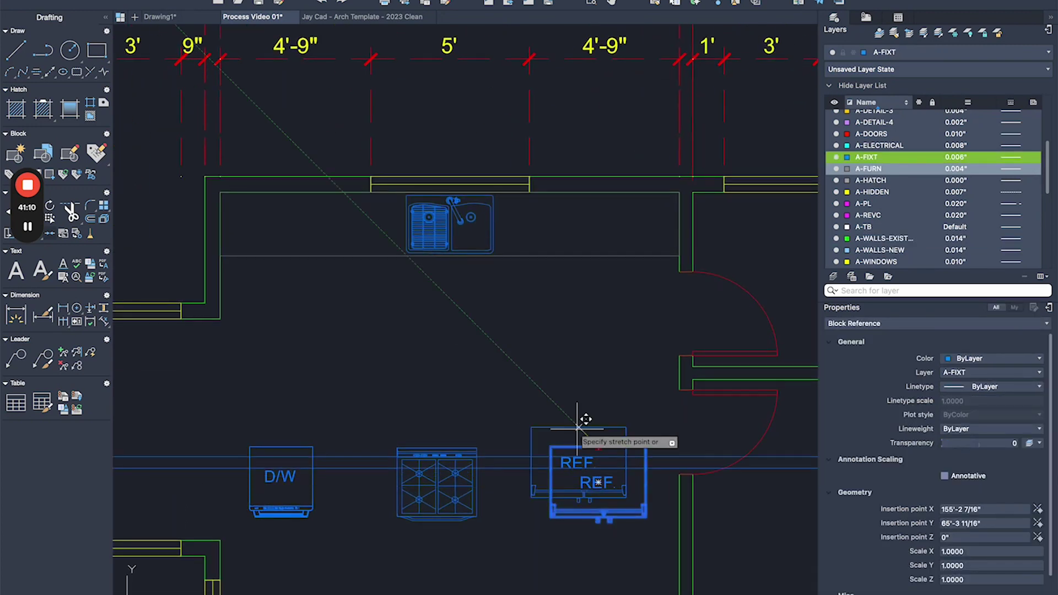
{"action": "left_click", "coordinate": [220, 192]}
{"action": "scroll", "coordinate": [296, 170], "scroll_direction": "up", "scroll_amount": 5}
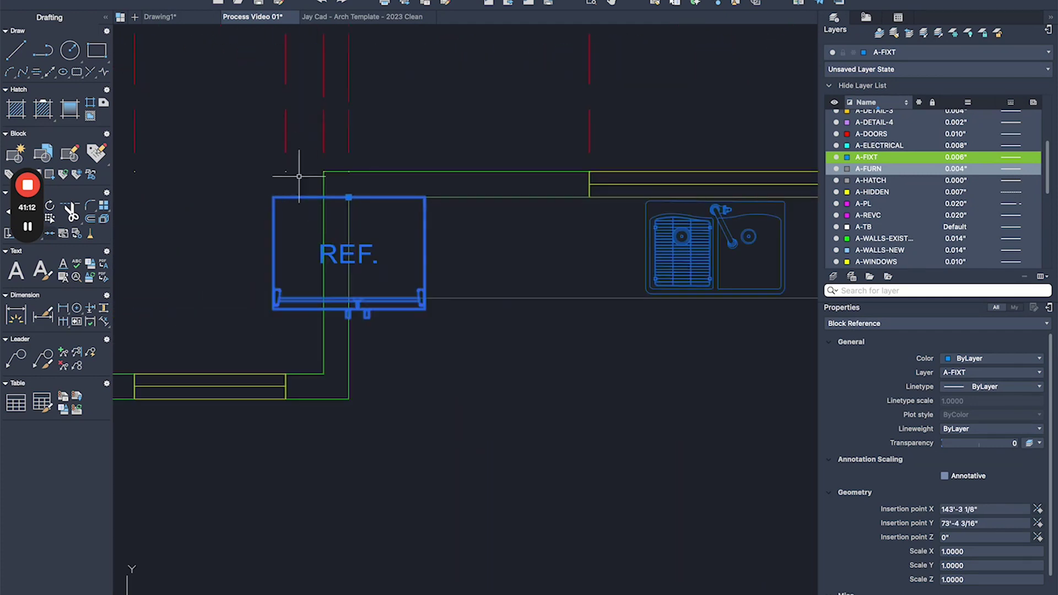
{"action": "key", "text": "m"}
{"action": "key", "text": "Return"}
{"action": "left_click", "coordinate": [260, 211]}
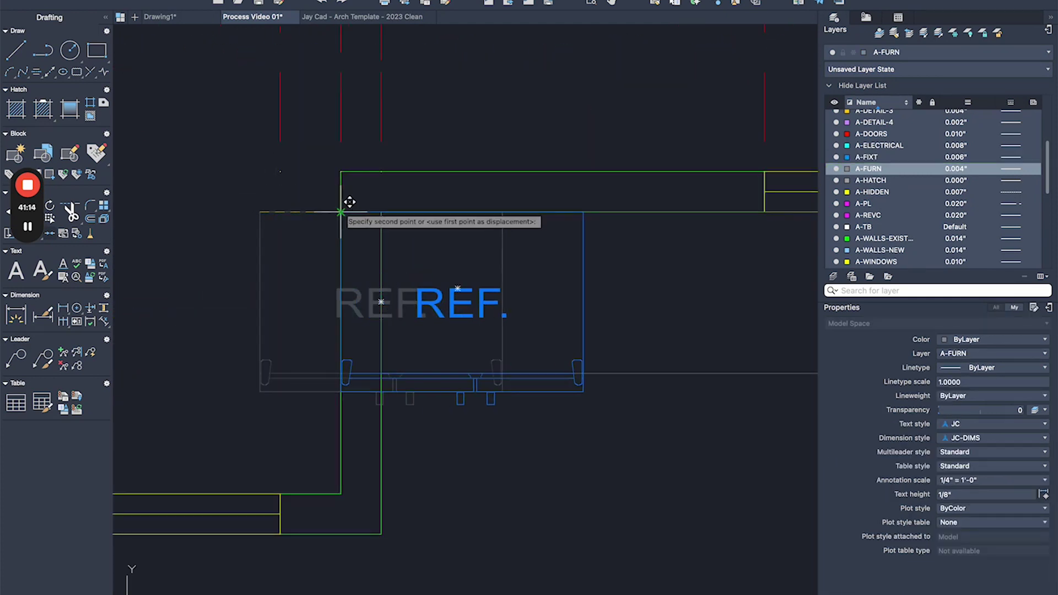
{"action": "left_click", "coordinate": [381, 212]}
- Offset the refrigerator 1" to the right of the side wall and slightly down from the upper wall
{"action": "left_click", "coordinate": [587, 277]}
{"action": "key", "text": "m"}
{"action": "key", "text": "Return"}
{"action": "left_click", "coordinate": [690, 252]}
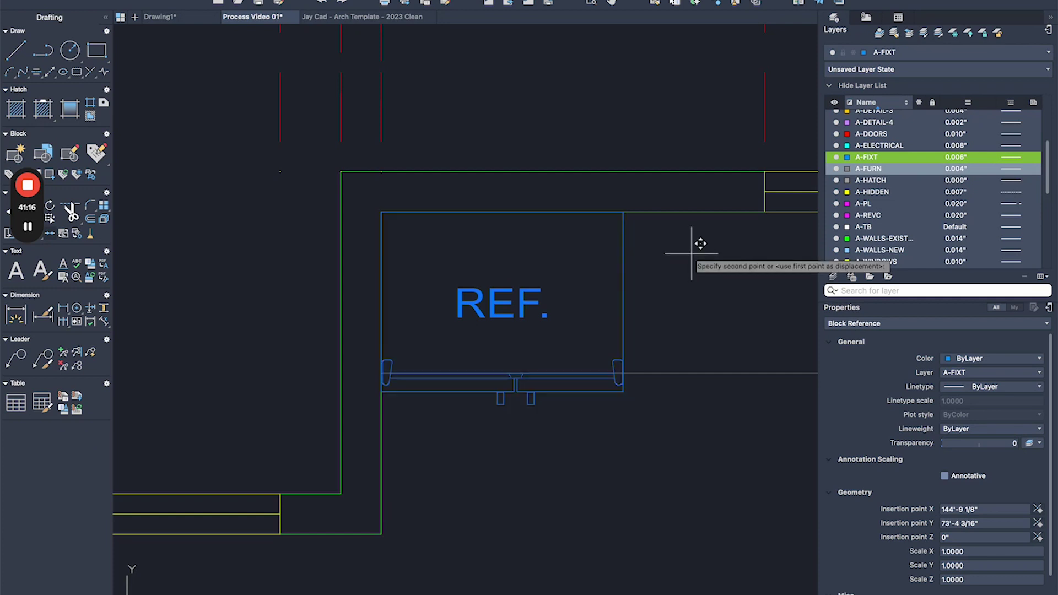
{"action": "left_click", "coordinate": [697, 252]}
{"action": "left_click", "coordinate": [621, 276]}
{"action": "key", "text": "m"}
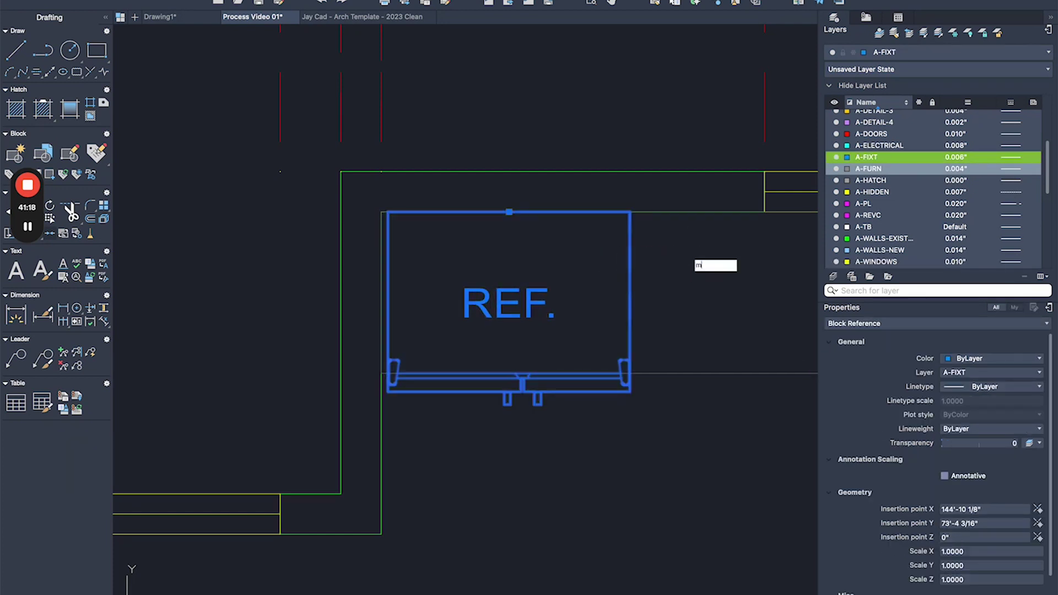
{"action": "key", "text": "Return"}
{"action": "left_click", "coordinate": [693, 247]}
{"action": "left_click", "coordinate": [688, 262]}
- Stretch the countertop's left edge to the refrigerator's right side and about 1" further to leave a gap
{"action": "scroll", "coordinate": [689, 261], "scroll_direction": "right", "scroll_amount": 5}
{"action": "left_click", "coordinate": [543, 368]}
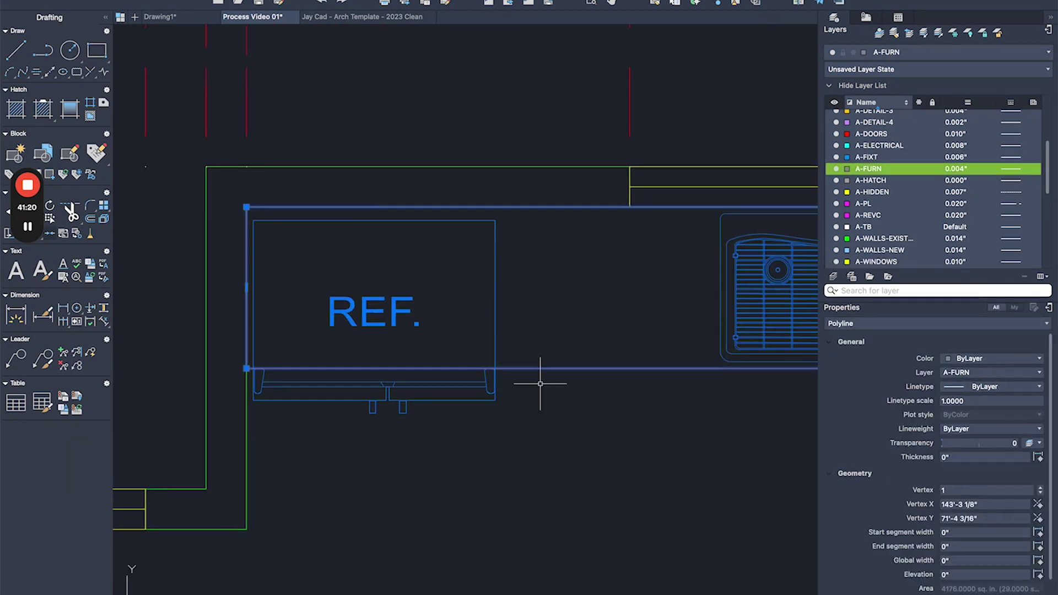
{"action": "left_click", "coordinate": [246, 287]}
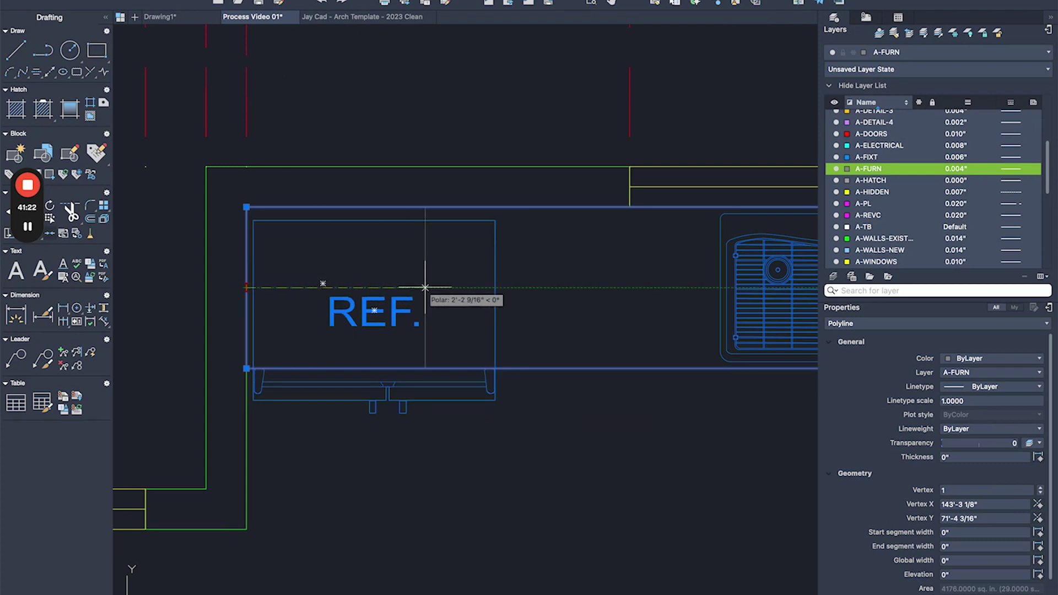
{"action": "left_click", "coordinate": [494, 300]}
{"action": "left_click", "coordinate": [494, 286]}
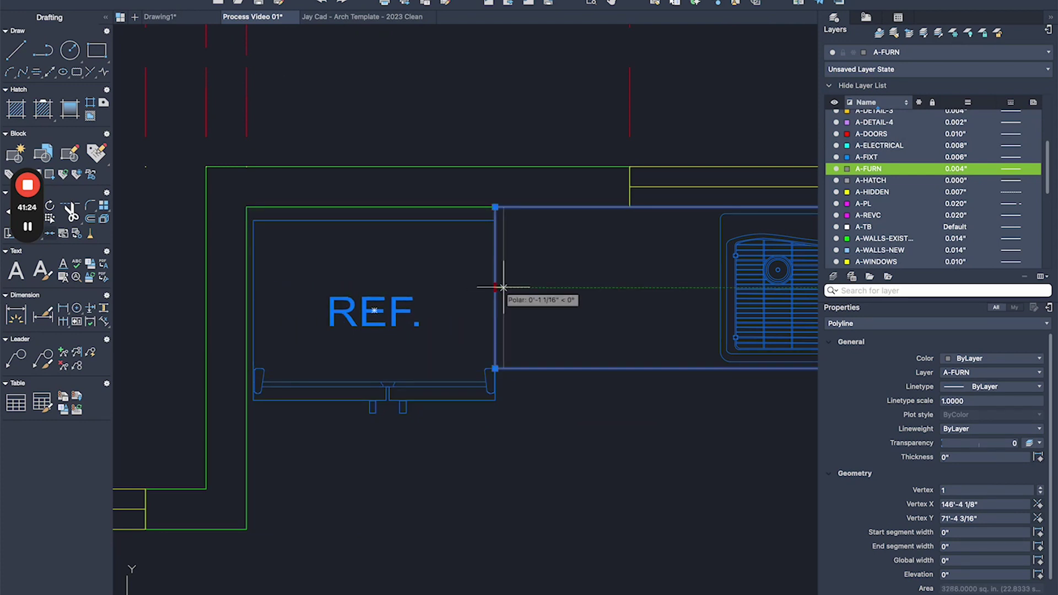
{"action": "left_click", "coordinate": [507, 287]}
{"action": "key", "text": "Escape"}
{"action": "scroll", "coordinate": [507, 284], "scroll_direction": "down", "scroll_amount": 2}
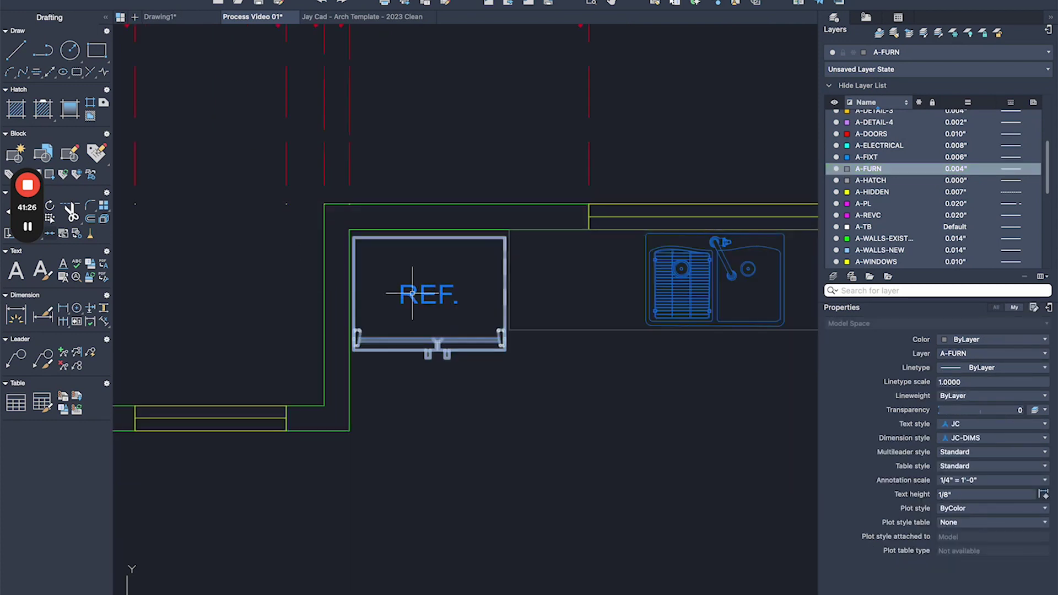
- Inspect the refrigerator's clearances from the walls and from the shortened countertop
{"action": "middle_click_drag", "start_coordinate": [564, 274], "coordinate": [420, 196]}
{"action": "middle_click_drag", "start_coordinate": [250, 171], "coordinate": [298, 239]}
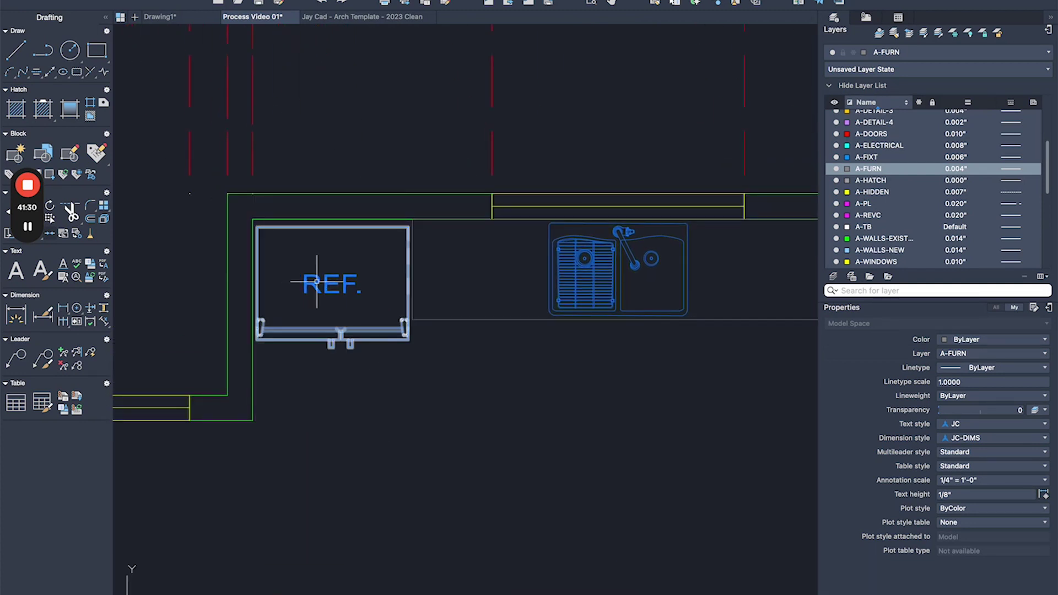
{"action": "scroll", "coordinate": [444, 267], "scroll_direction": "down", "scroll_amount": 2}
{"action": "middle_click_drag", "start_coordinate": [444, 266], "coordinate": [415, 207]}
{"action": "scroll", "coordinate": [338, 177], "scroll_direction": "up", "scroll_amount": 2}
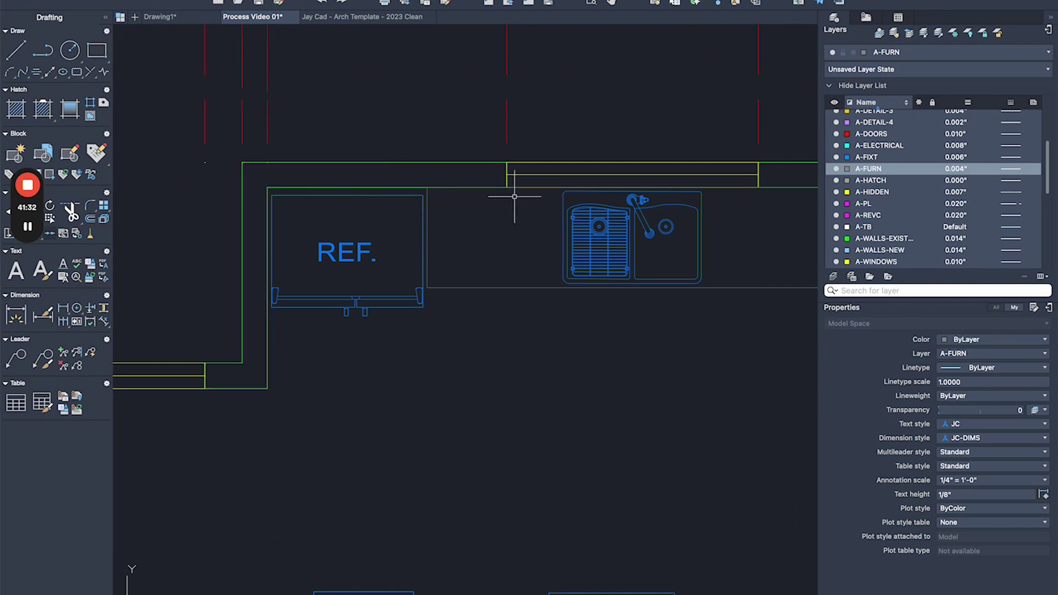
{"action": "scroll", "coordinate": [274, 206], "scroll_direction": "up", "scroll_amount": 2}
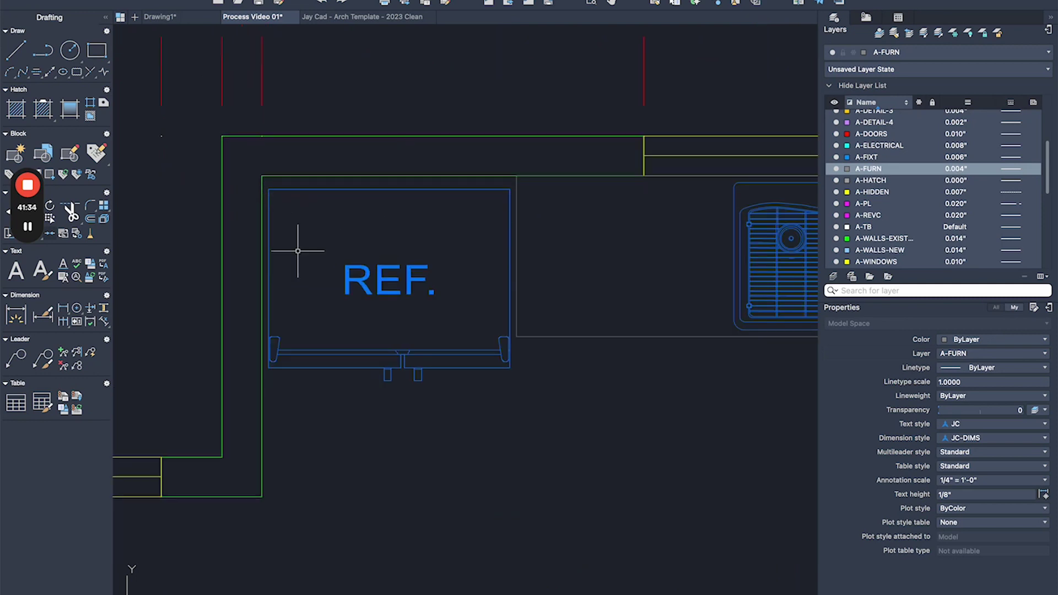
{"action": "scroll", "coordinate": [410, 291], "scroll_direction": "down", "scroll_amount": 4}
{"action": "middle_click_drag", "start_coordinate": [495, 308], "coordinate": [391, 254]}
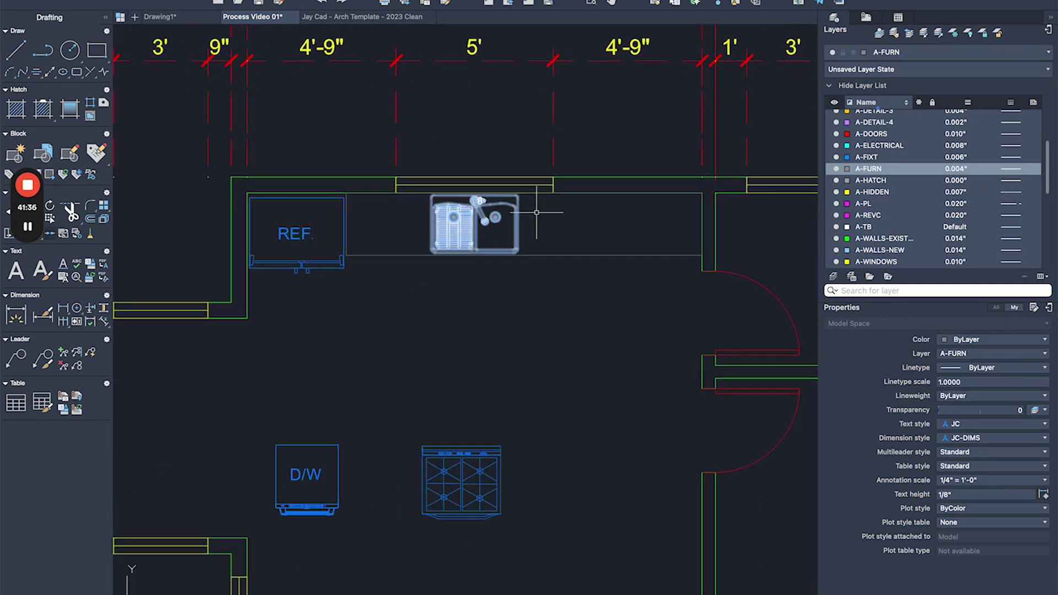
- Move the stove block to the kitchen's upper-right inner corner, using the midpoint of its back edge
{"action": "scroll", "coordinate": [611, 351], "scroll_direction": "down", "scroll_amount": 3}
{"action": "left_click", "coordinate": [441, 376]}
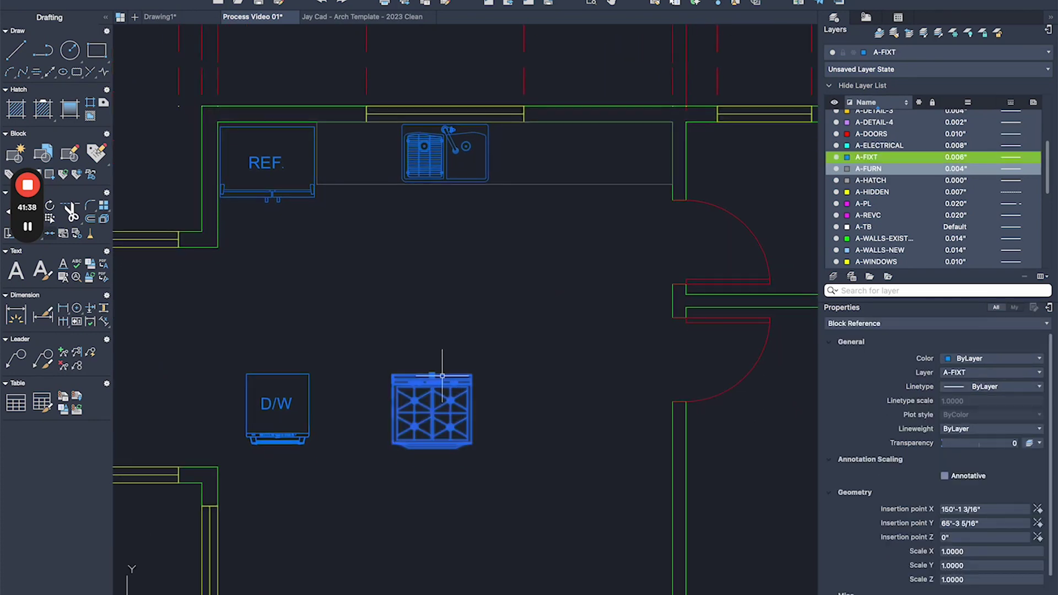
{"action": "left_click", "coordinate": [432, 375]}
{"action": "middle_click_drag", "start_coordinate": [588, 152], "coordinate": [506, 222]}
{"action": "scroll", "coordinate": [509, 221], "scroll_direction": "up", "scroll_amount": 3}
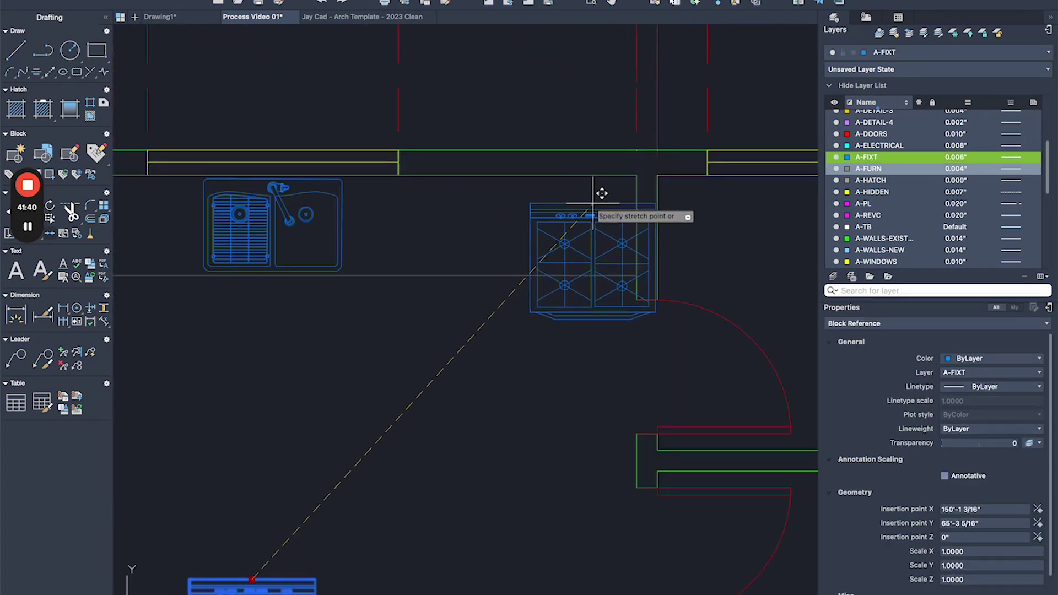
{"action": "left_click", "coordinate": [645, 165]}
{"action": "type", "text": "m"}
{"action": "key", "text": "space"}
{"action": "left_click", "coordinate": [587, 343]}
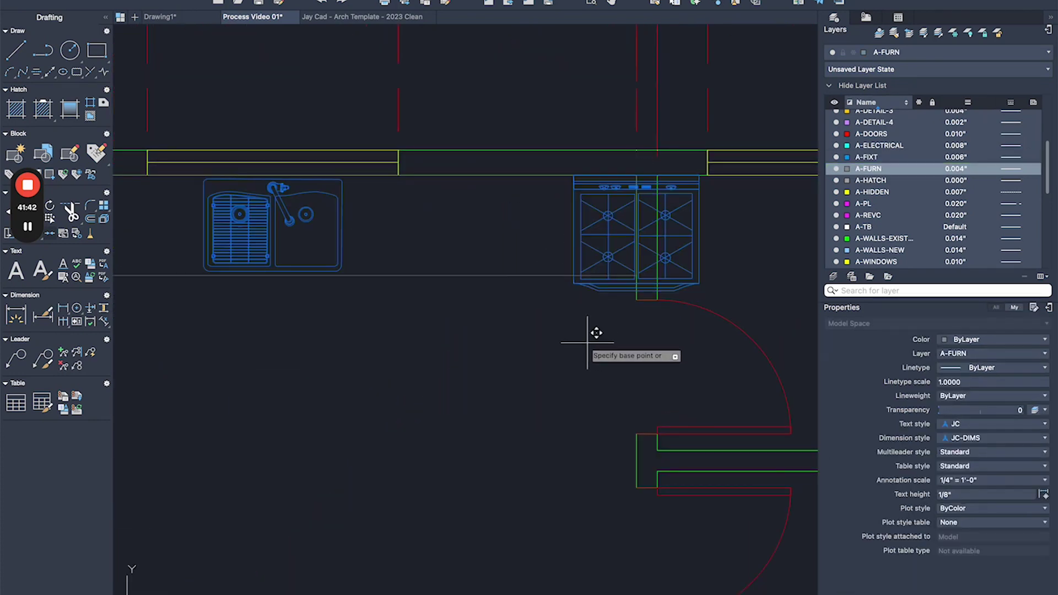
{"action": "key", "text": "Escape"}
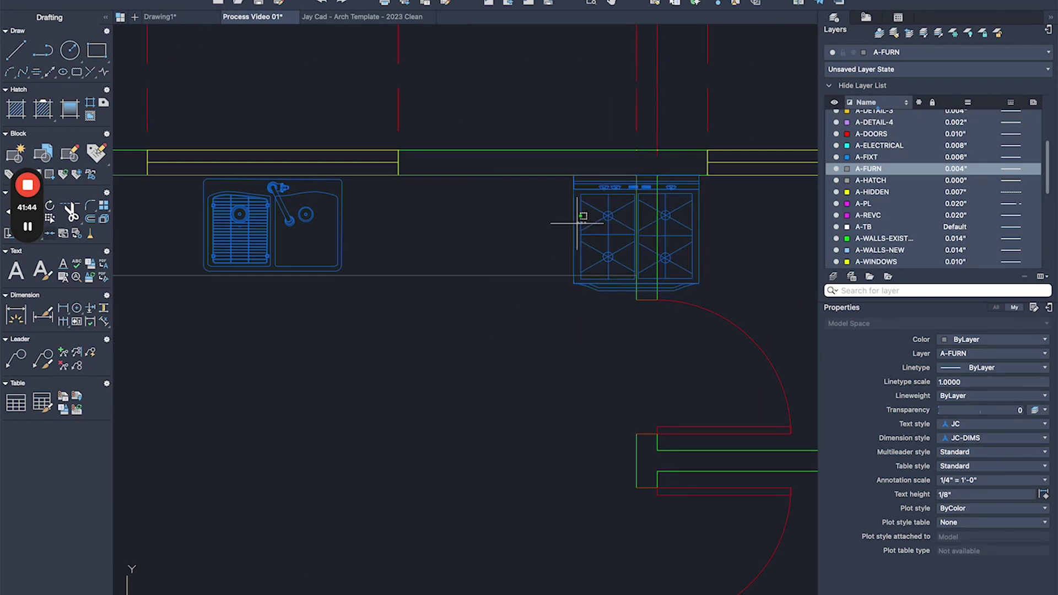
- Shift the stove left so its back-right corner meets the inner wall corner
{"action": "left_click", "coordinate": [585, 221]}
{"action": "left_click", "coordinate": [543, 207]}
{"action": "scroll", "coordinate": [689, 177], "scroll_direction": "up", "scroll_amount": 3}
{"action": "type", "text": "m"}
{"action": "key", "text": "space"}
{"action": "left_click", "coordinate": [716, 174]}
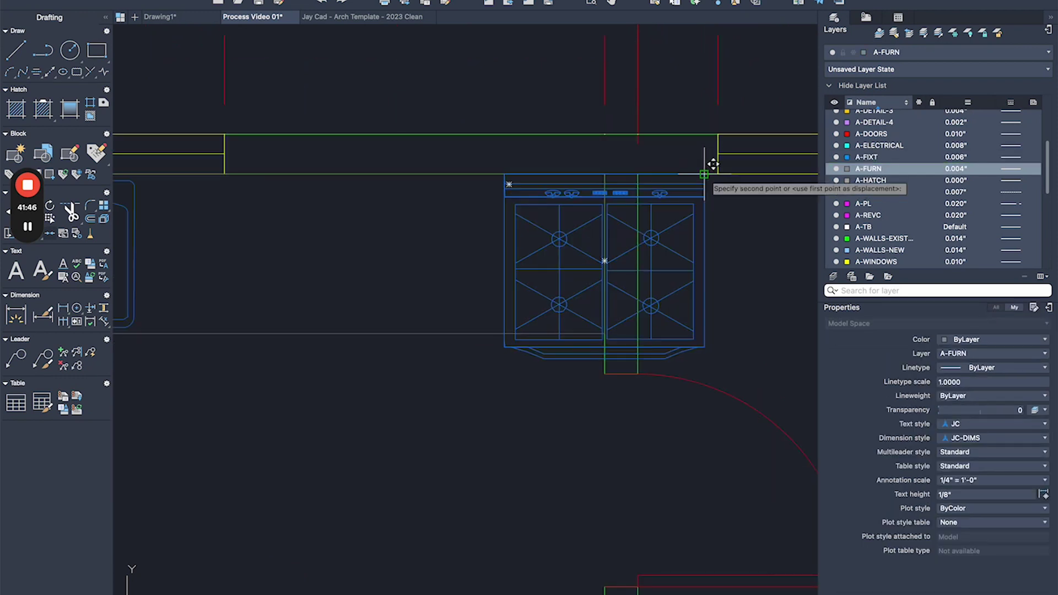
{"action": "left_click", "coordinate": [618, 172]}
- Move the stove 12" left, away from the right-hand kitchen wall
{"action": "left_click", "coordinate": [416, 282]}
{"action": "scroll", "coordinate": [457, 430], "scroll_direction": "down", "scroll_amount": 2}
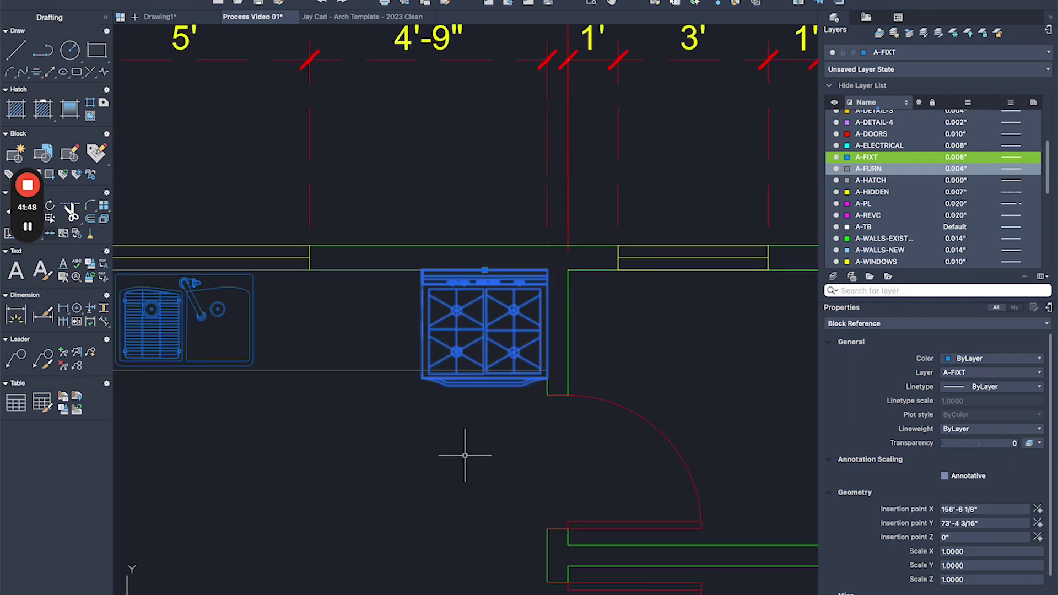
{"action": "key", "text": "space"}
{"action": "left_click", "coordinate": [492, 444]}
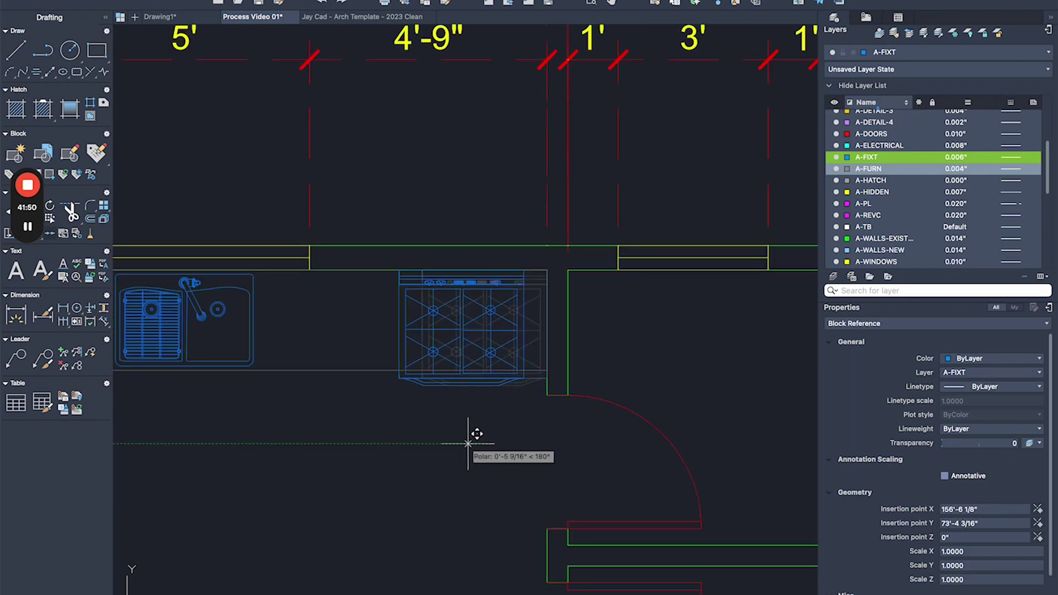
{"action": "type", "text": "12"}
{"action": "key", "text": "space"}
- Review the kitchen layout within the whole floor plan, checking the refrigerator, sink, stove and the unplaced dishwasher
{"action": "middle_click_drag", "start_coordinate": [413, 445], "coordinate": [589, 278]}
{"action": "scroll", "coordinate": [588, 277], "scroll_direction": "down", "scroll_amount": 2}
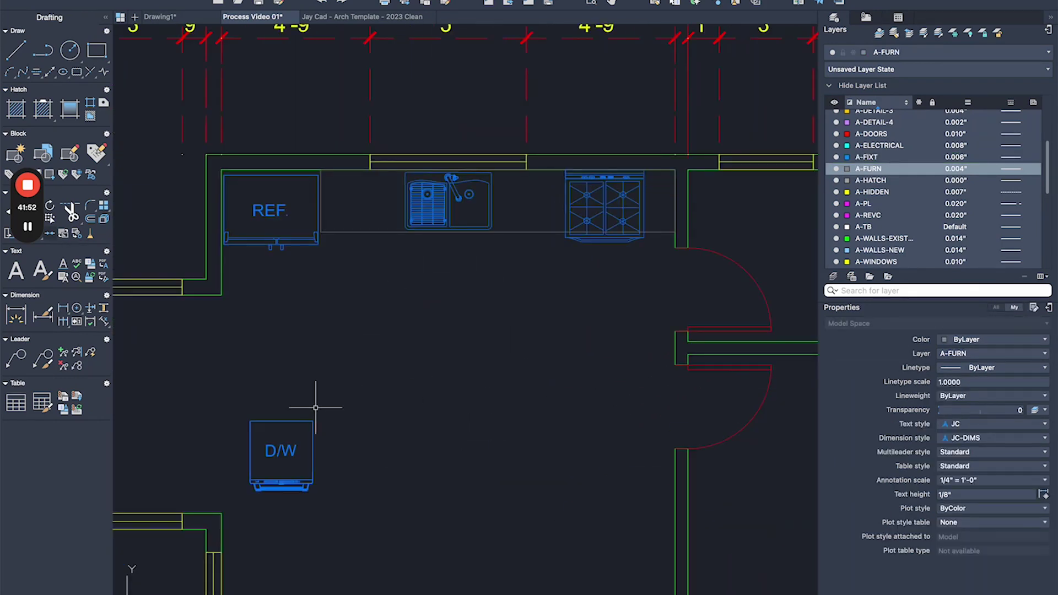
{"action": "middle_click_drag", "start_coordinate": [308, 406], "coordinate": [335, 312]}
{"action": "middle_click_drag", "start_coordinate": [394, 107], "coordinate": [395, 240]}
{"action": "scroll", "coordinate": [353, 397], "scroll_direction": "down", "scroll_amount": 2}
{"action": "middle_click_drag", "start_coordinate": [354, 394], "coordinate": [356, 430]}
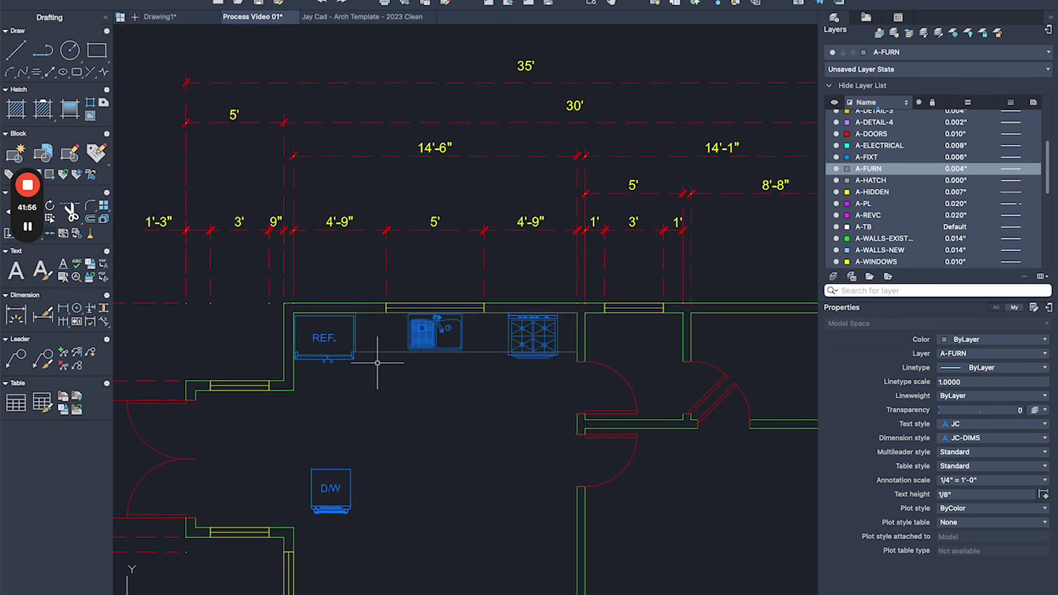
{"action": "scroll", "coordinate": [378, 363], "scroll_direction": "down", "scroll_amount": 2}
{"action": "middle_click_drag", "start_coordinate": [430, 393], "coordinate": [444, 235]}
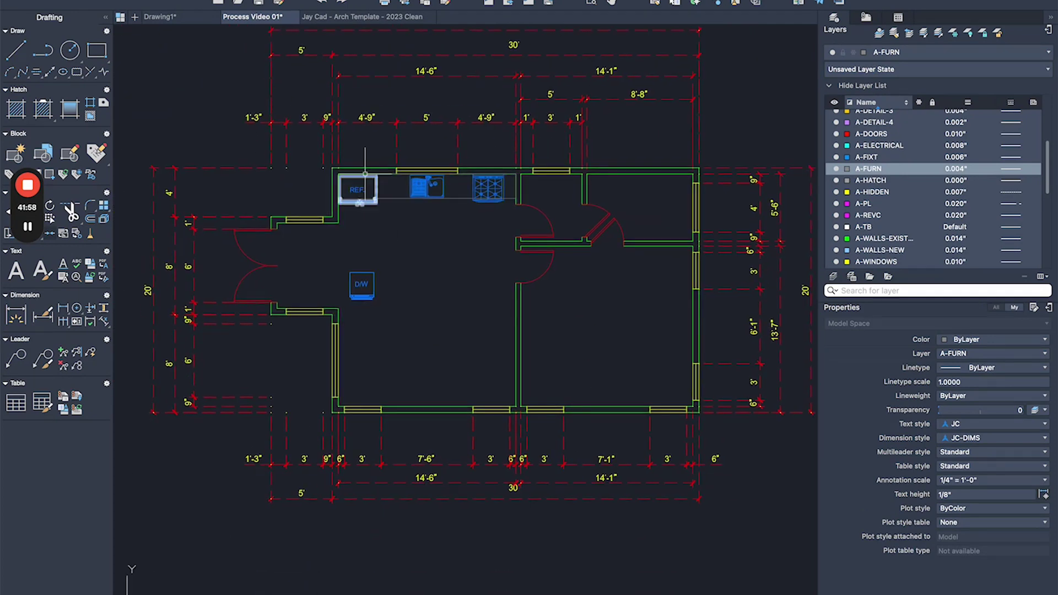
{"action": "scroll", "coordinate": [373, 166], "scroll_direction": "up", "scroll_amount": 2}
{"action": "scroll", "coordinate": [419, 187], "scroll_direction": "up", "scroll_amount": 2}
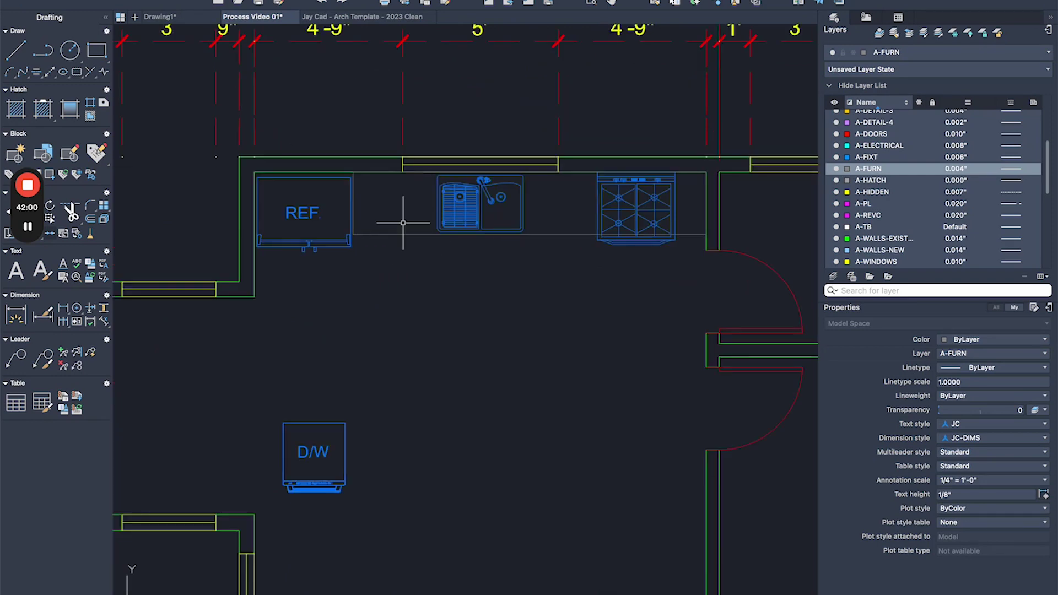
{"action": "scroll", "coordinate": [382, 349], "scroll_direction": "down", "scroll_amount": 4}
{"action": "scroll", "coordinate": [399, 298], "scroll_direction": "up", "scroll_amount": 3}
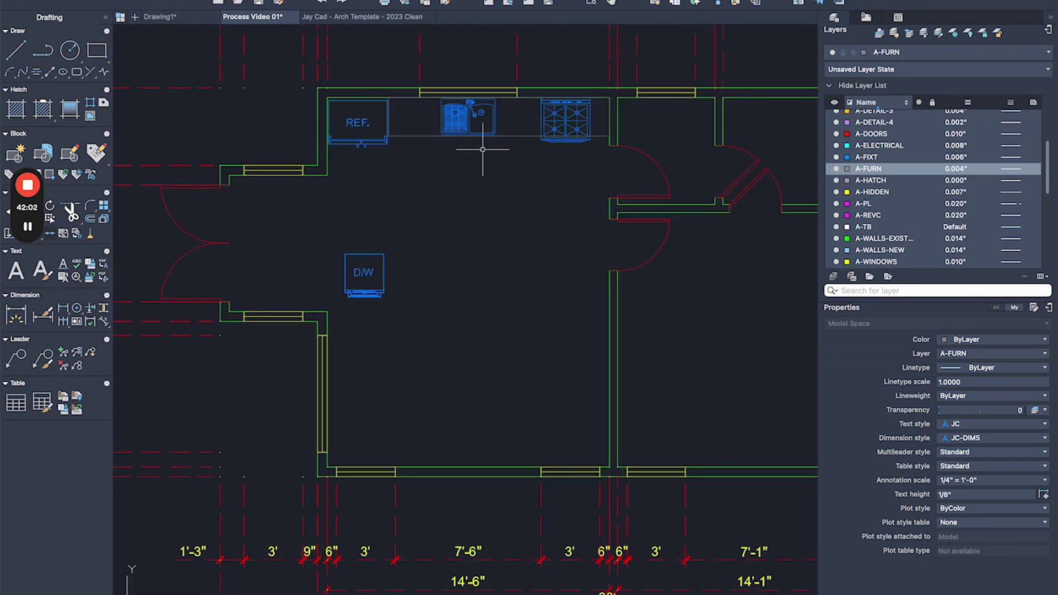
{"action": "scroll", "coordinate": [541, 109], "scroll_direction": "up", "scroll_amount": 4}
{"action": "scroll", "coordinate": [519, 140], "scroll_direction": "down", "scroll_amount": 2}
{"action": "middle_click_drag", "start_coordinate": [506, 147], "coordinate": [555, 182]}
{"action": "scroll", "coordinate": [512, 219], "scroll_direction": "up", "scroll_amount": 1}
{"action": "scroll", "coordinate": [513, 220], "scroll_direction": "down", "scroll_amount": 3}
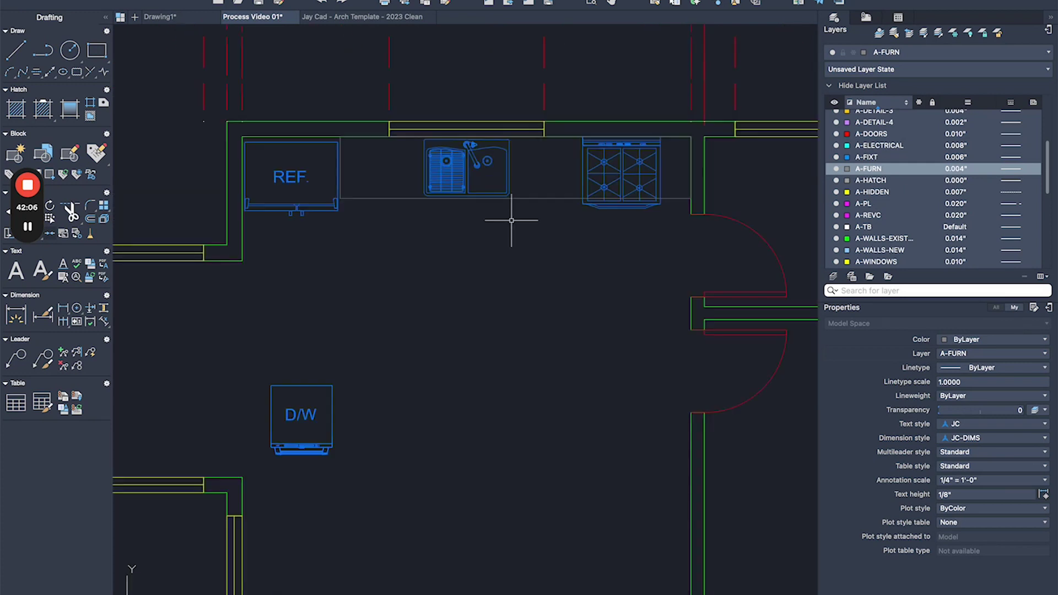
- Draw a closed 4' wide by 3' deep rectangular polyline for the kitchen island, below the countertop between the sink and stove
{"action": "scroll", "coordinate": [534, 214], "scroll_direction": "up", "scroll_amount": 3}
{"action": "type", "text": "pl"}
{"action": "key", "text": "Return"}
{"action": "left_click", "coordinate": [538, 297]}
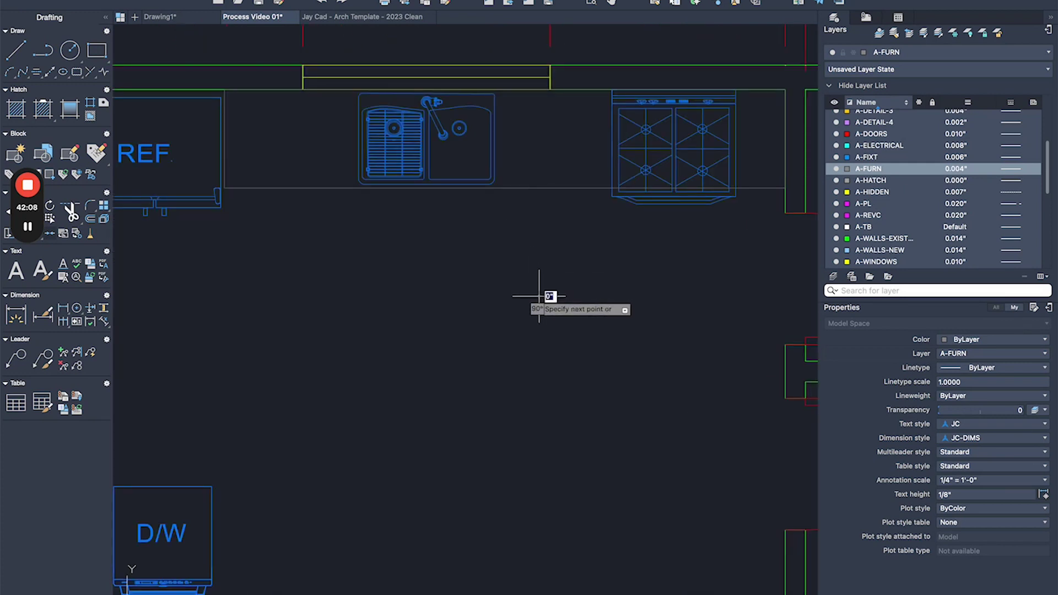
{"action": "type", "text": "4'"}
{"action": "key", "text": "Return"}
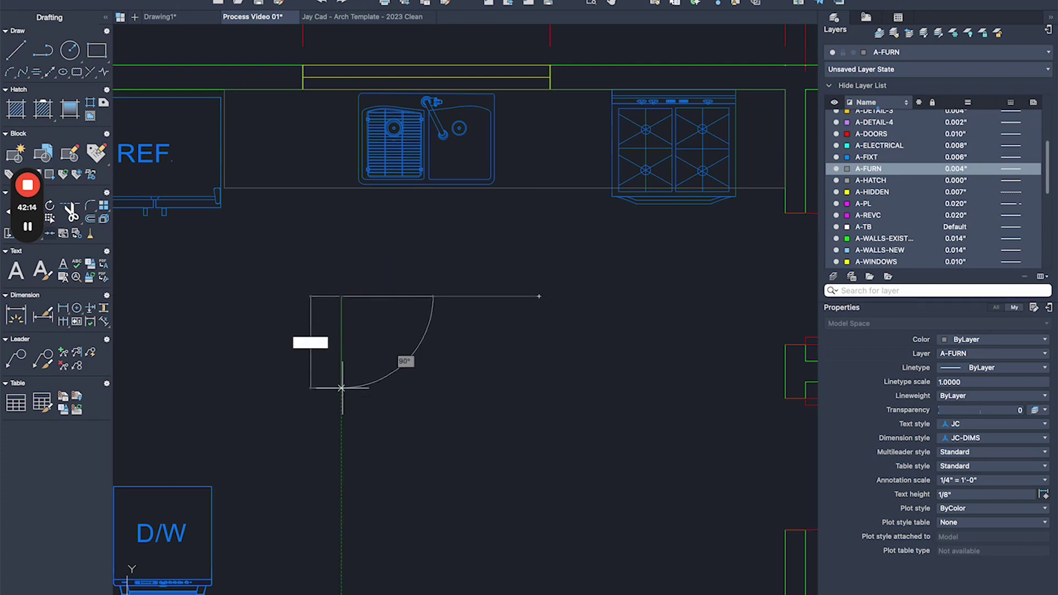
{"action": "type", "text": "3'"}
{"action": "key", "text": "Return"}
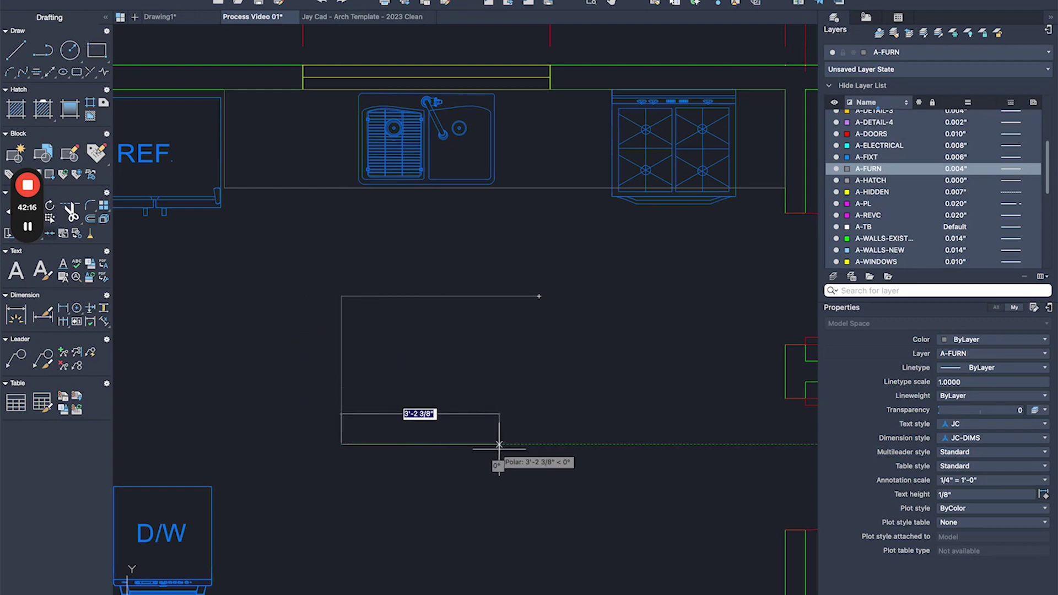
{"action": "type", "text": "4'"}
{"action": "key", "text": "Return"}
{"action": "scroll", "coordinate": [492, 353], "scroll_direction": "down", "scroll_amount": 3}
{"action": "middle_click_drag", "start_coordinate": [498, 354], "coordinate": [588, 218]}
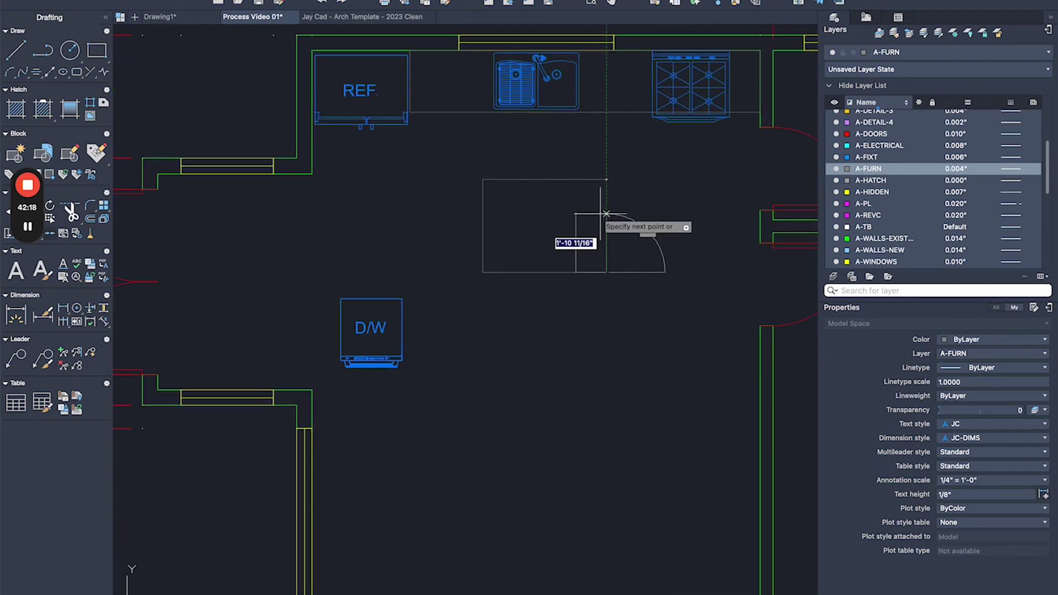
{"action": "type", "text": "c"}
{"action": "key", "text": "Return"}
- Move the island by the midpoint of its back edge to the wall's inner face, centered on the kitchen window
{"action": "left_click", "coordinate": [579, 186]}
{"action": "type", "text": "m"}
{"action": "key", "text": "Return"}
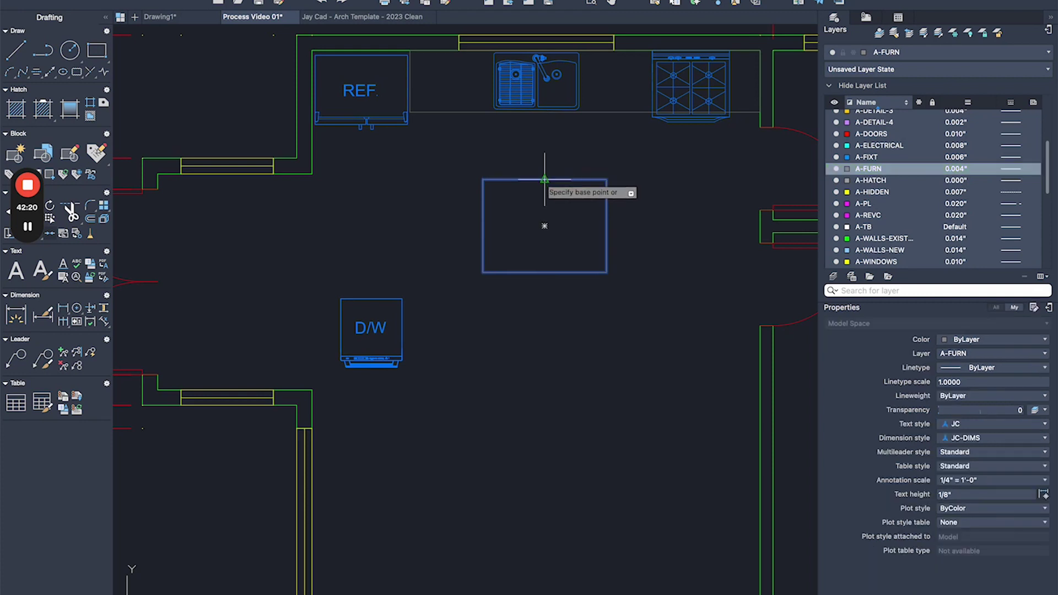
{"action": "left_click", "coordinate": [544, 179]}
{"action": "scroll", "coordinate": [550, 118], "scroll_direction": "up", "scroll_amount": 3}
{"action": "scroll", "coordinate": [527, 111], "scroll_direction": "up", "scroll_amount": 6}
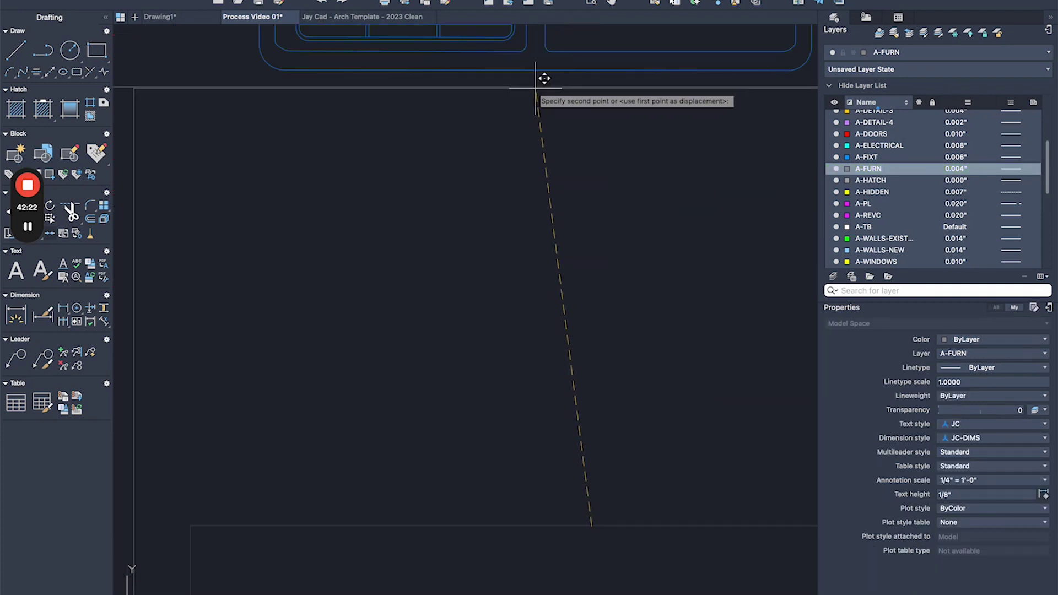
{"action": "scroll", "coordinate": [548, 90], "scroll_direction": "down", "scroll_amount": 5}
{"action": "scroll", "coordinate": [473, 105], "scroll_direction": "down", "scroll_amount": 3}
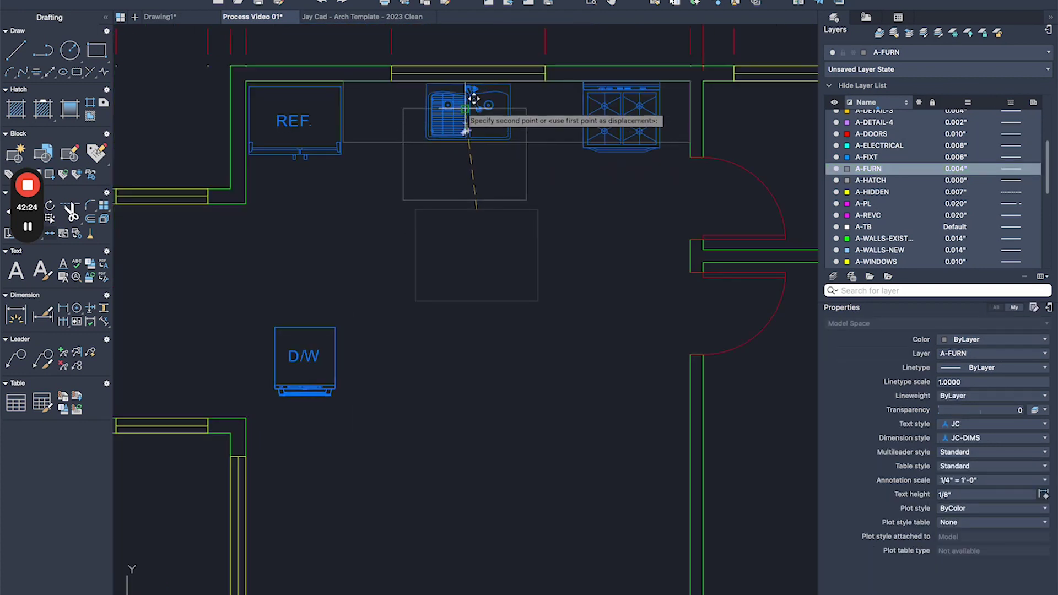
{"action": "scroll", "coordinate": [472, 66], "scroll_direction": "up", "scroll_amount": 3}
{"action": "left_click", "coordinate": [467, 73]}
{"action": "scroll", "coordinate": [474, 154], "scroll_direction": "down", "scroll_amount": 3}
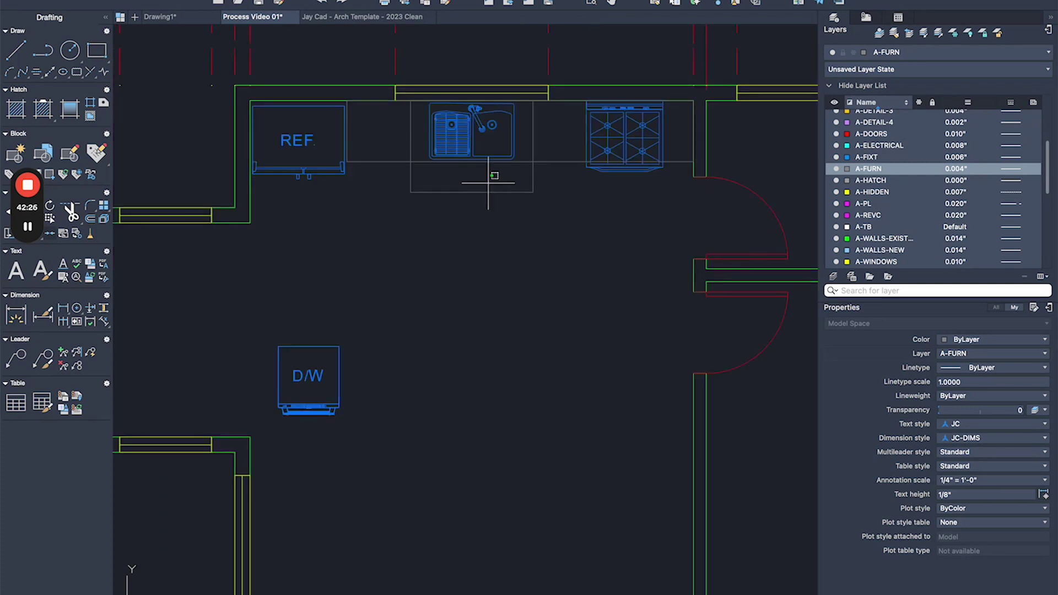
- Move the island straight down until its upper-right corner meets the front edge of the countertop
{"action": "left_click", "coordinate": [484, 182]}
{"action": "scroll", "coordinate": [529, 110], "scroll_direction": "up", "scroll_amount": 4}
{"action": "left_click", "coordinate": [529, 98]}
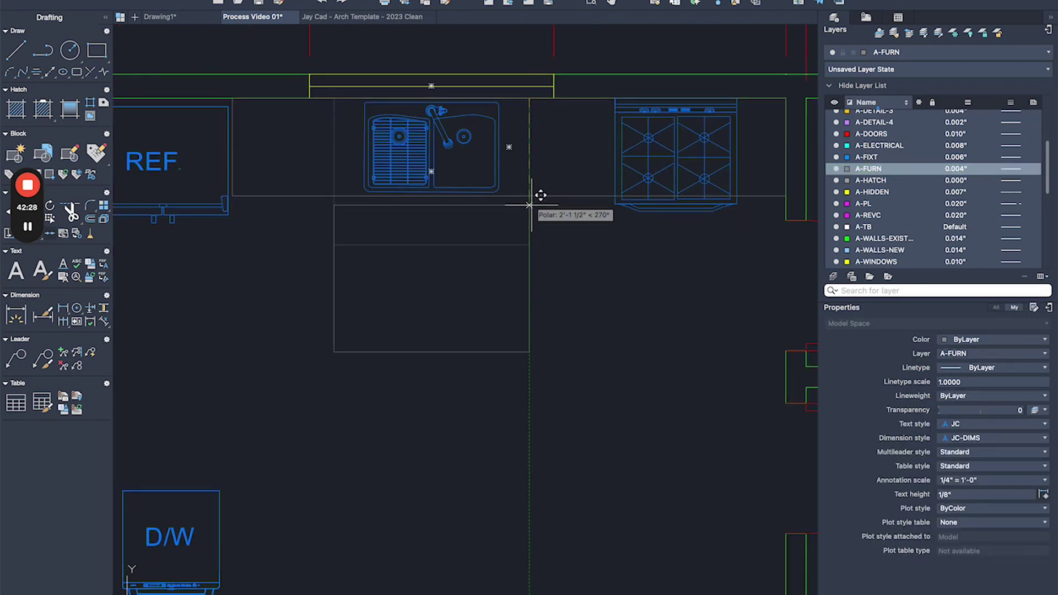
{"action": "left_click", "coordinate": [528, 196]}
- Move the island 3' straight down, away from the front edge of the countertop
{"action": "key", "text": "Return"}
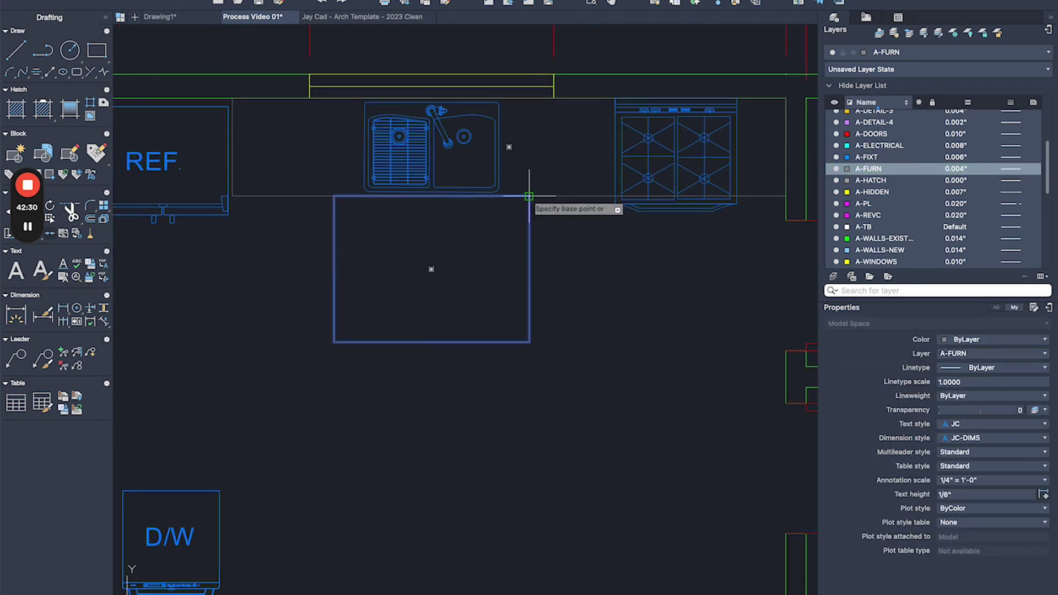
{"action": "left_click", "coordinate": [529, 196]}
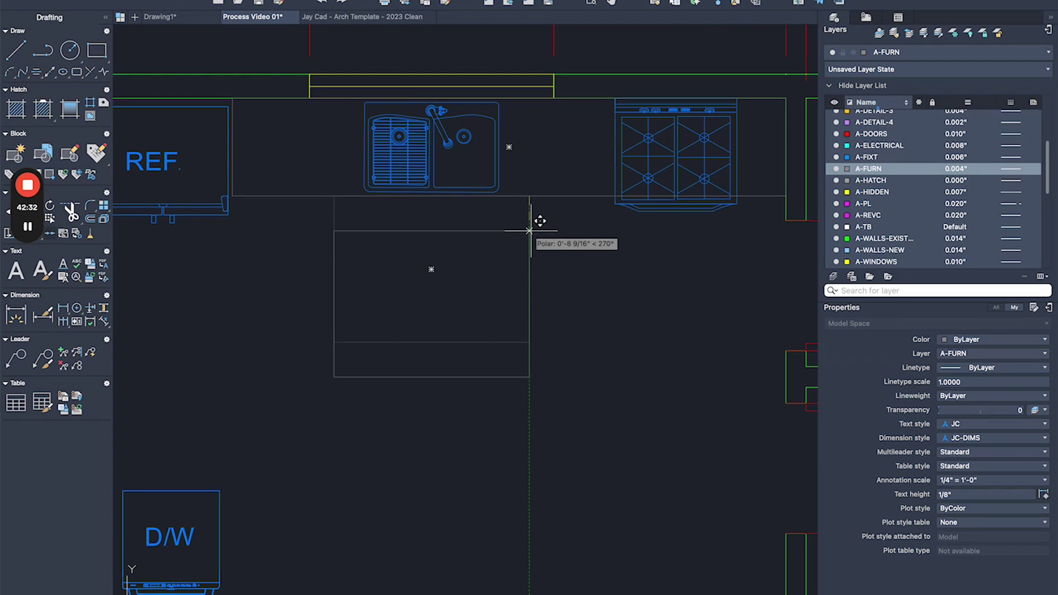
{"action": "type", "text": "30'"}
{"action": "key", "text": "Return"}
{"action": "scroll", "coordinate": [496, 253], "scroll_direction": "down", "scroll_amount": 5}
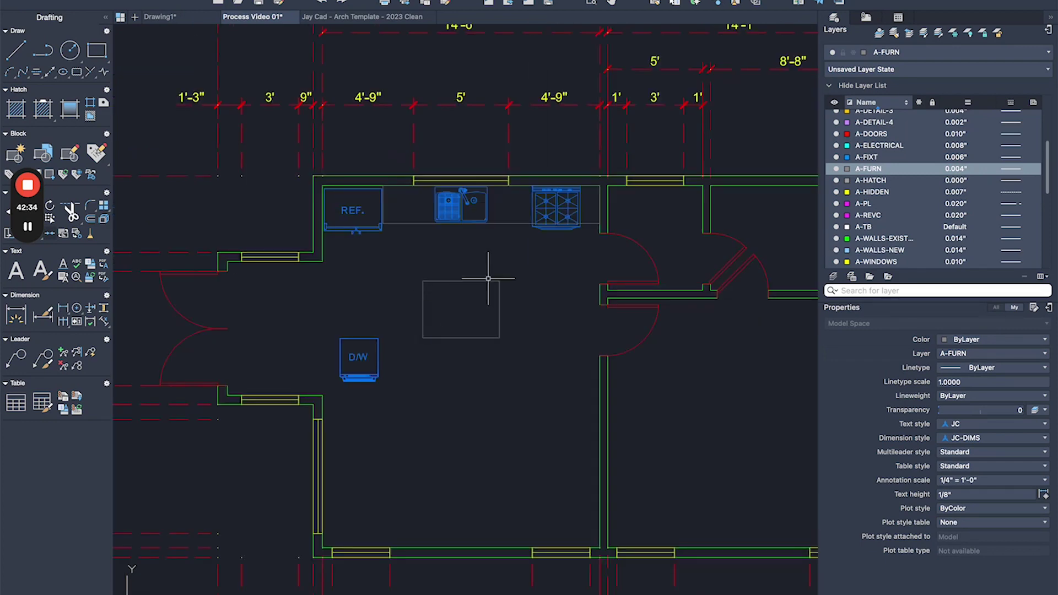
- Stretch the right end of the island 1' outward
{"action": "middle_click_drag", "start_coordinate": [442, 283], "coordinate": [501, 160]}
{"action": "scroll", "coordinate": [576, 158], "scroll_direction": "up", "scroll_amount": 5}
{"action": "type", "text": "s"}
{"action": "key", "text": "Return"}
{"action": "left_click", "coordinate": [570, 139]}
{"action": "left_click", "coordinate": [505, 324]}
{"action": "key", "text": "Return"}
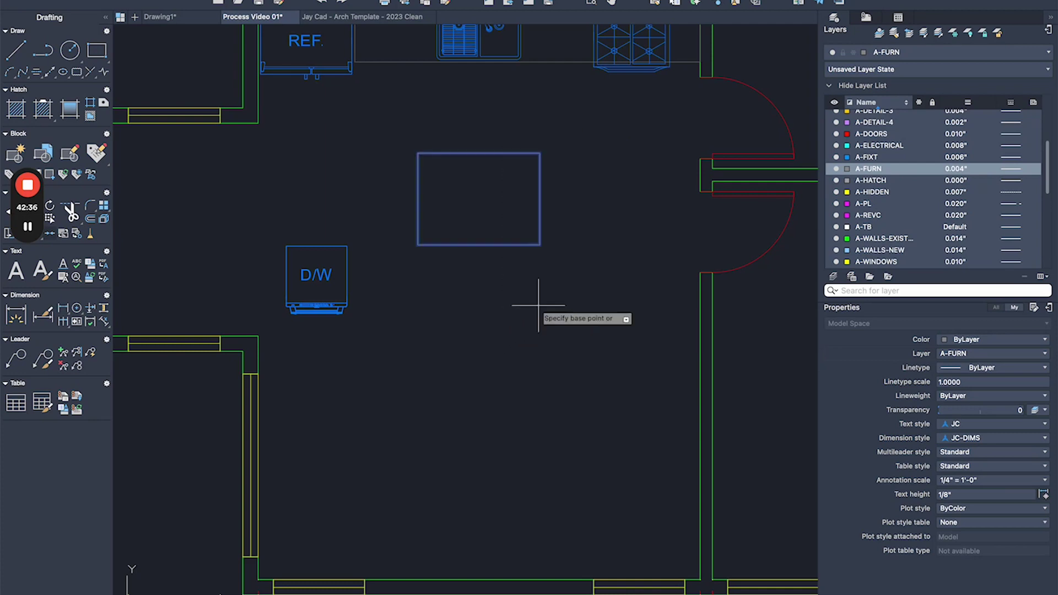
- Stretch the left end of the island 1' outward
{"action": "key", "text": "Return"}
{"action": "left_click", "coordinate": [448, 128]}
{"action": "left_click", "coordinate": [389, 300]}
{"action": "key", "text": "Return"}
{"action": "left_click", "coordinate": [467, 291]}
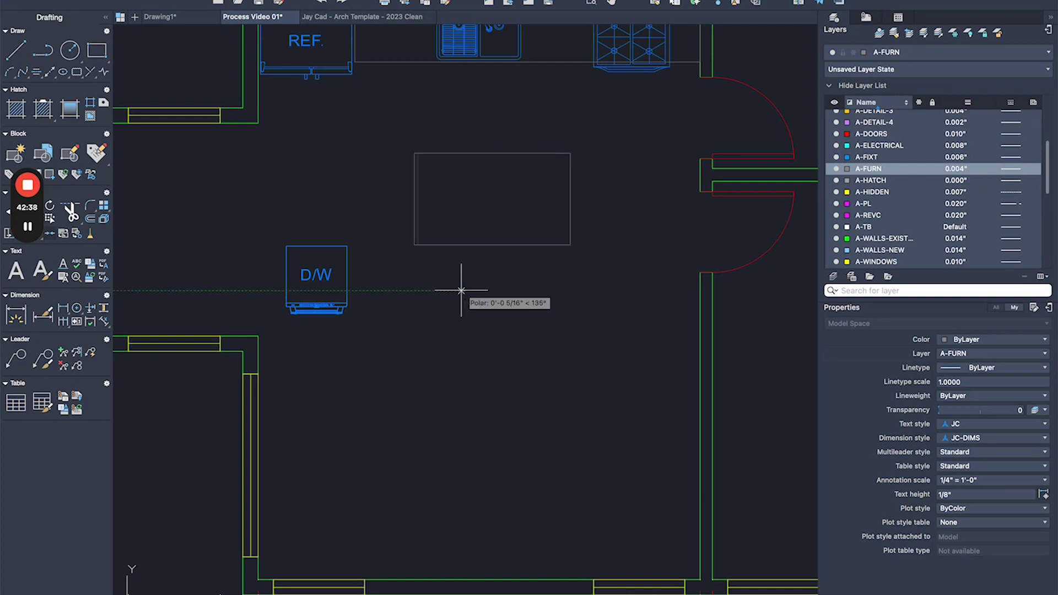
{"action": "type", "text": "1'"}
{"action": "key", "text": "Return"}
{"action": "scroll", "coordinate": [444, 290], "scroll_direction": "down", "scroll_amount": 5}
{"action": "scroll", "coordinate": [397, 238], "scroll_direction": "up", "scroll_amount": 5}
{"action": "scroll", "coordinate": [244, 232], "scroll_direction": "down", "scroll_amount": 5}
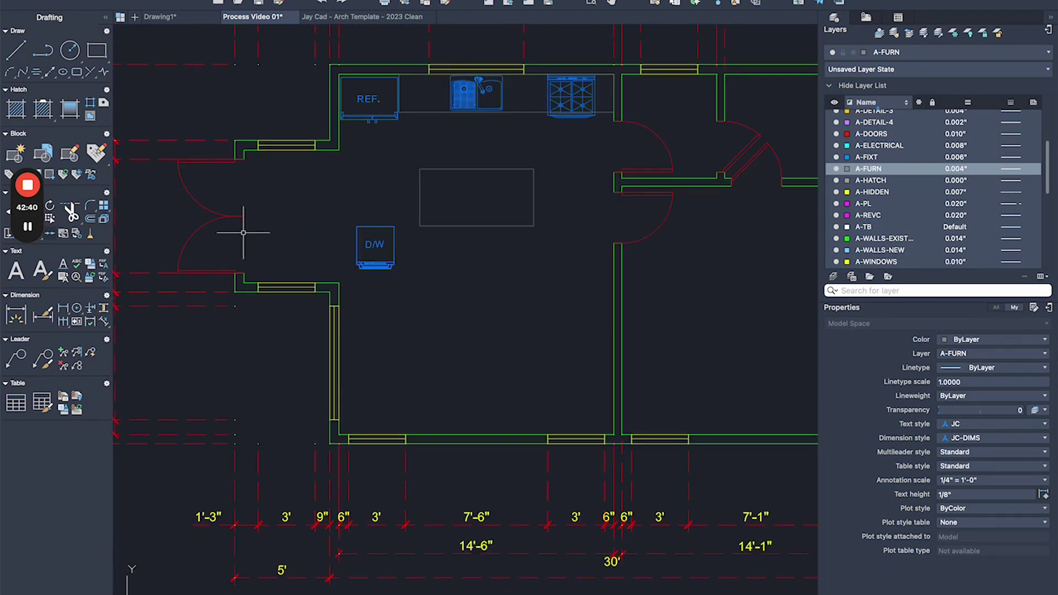
{"action": "type", "text": "e"}
{"action": "key", "text": "Escape"}
- Move the dishwasher block by its insertion point to the open space between the countertop and the island
{"action": "mouse_move", "coordinate": [460, 146]}
{"action": "middle_mouse_down"}
{"action": "mouse_move", "coordinate": [422, 167]}
{"action": "mouse_move", "coordinate": [422, 203]}
{"action": "middle_mouse_up"}
{"action": "scroll", "coordinate": [420, 195], "scroll_direction": "up", "scroll_amount": 5}
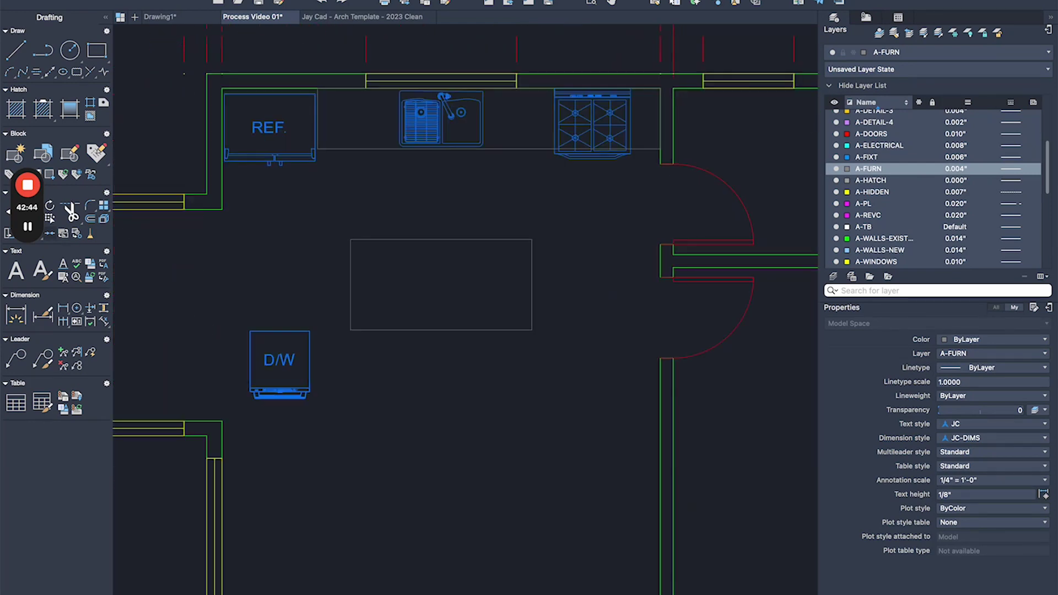
{"action": "left_click", "coordinate": [279, 344]}
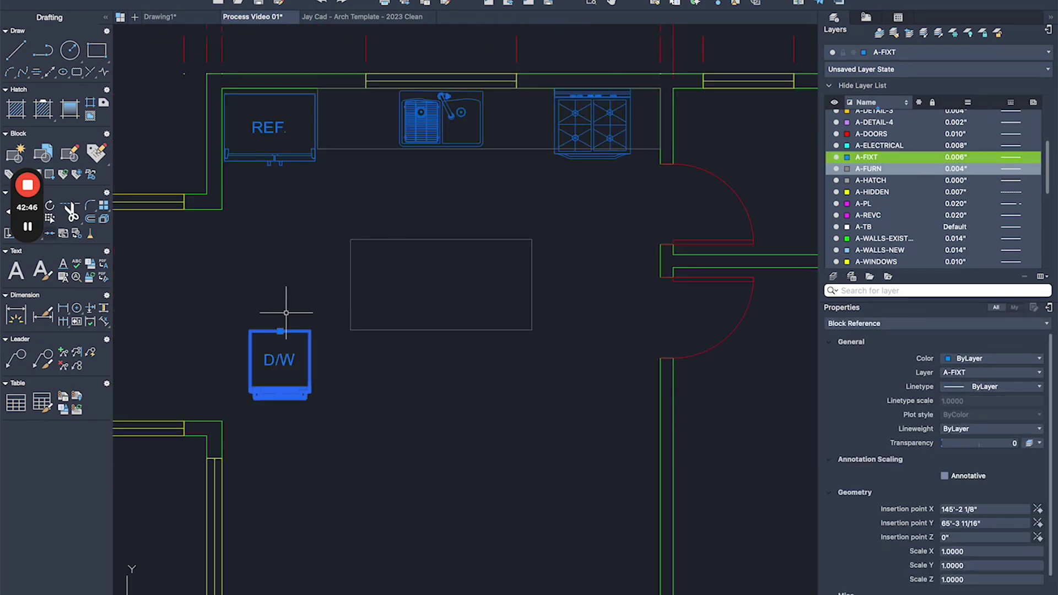
{"action": "left_click", "coordinate": [279, 331]}
{"action": "scroll", "coordinate": [402, 184], "scroll_direction": "up", "scroll_amount": 2}
{"action": "left_click", "coordinate": [452, 211]}
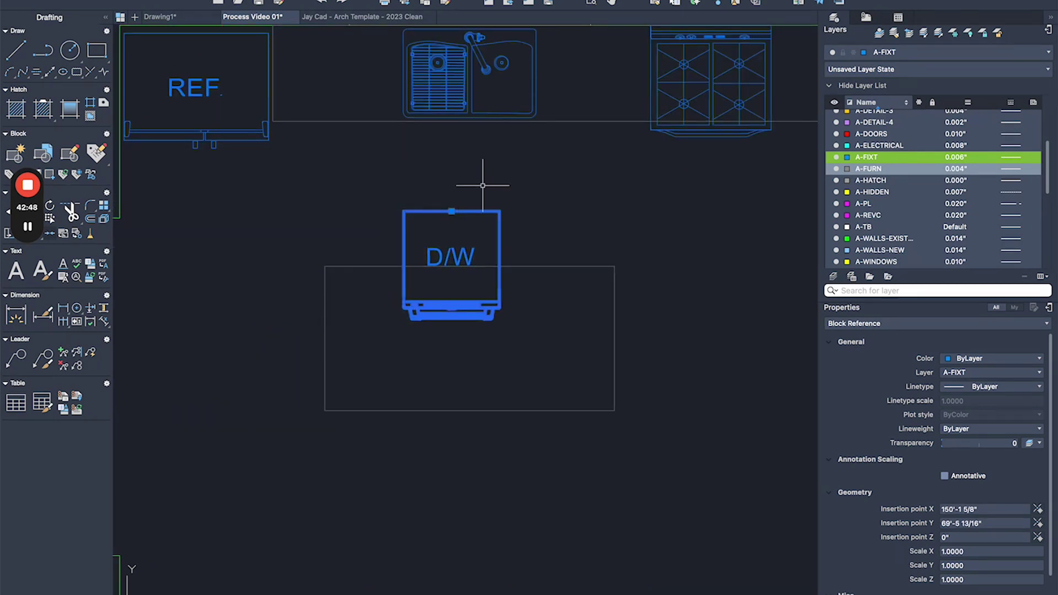
- Rotate the dishwasher 180° about the midpoint of its back edge so its door faces the countertop
{"action": "type", "text": "ro"}
{"action": "key", "text": "Return"}
{"action": "left_click", "coordinate": [452, 211]}
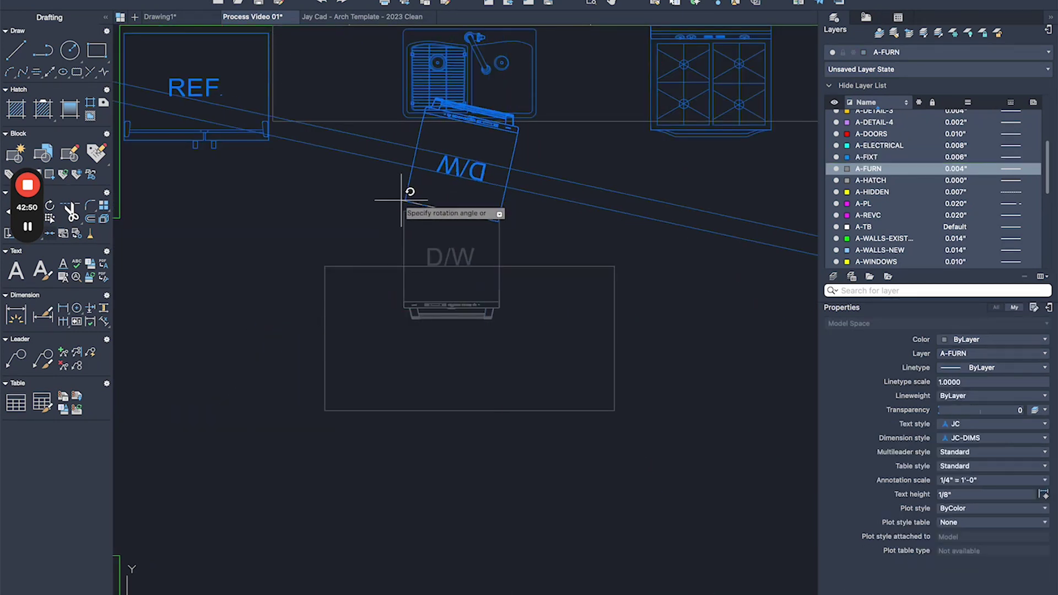
{"action": "left_click", "coordinate": [383, 209]}
- Move the dishwasher so the midpoint of its back edge meets the midpoint of the island's upper edge
{"action": "left_click_drag", "start_coordinate": [552, 156], "coordinate": [384, 213]}
{"action": "middle_click_drag", "start_coordinate": [419, 193], "coordinate": [430, 258]}
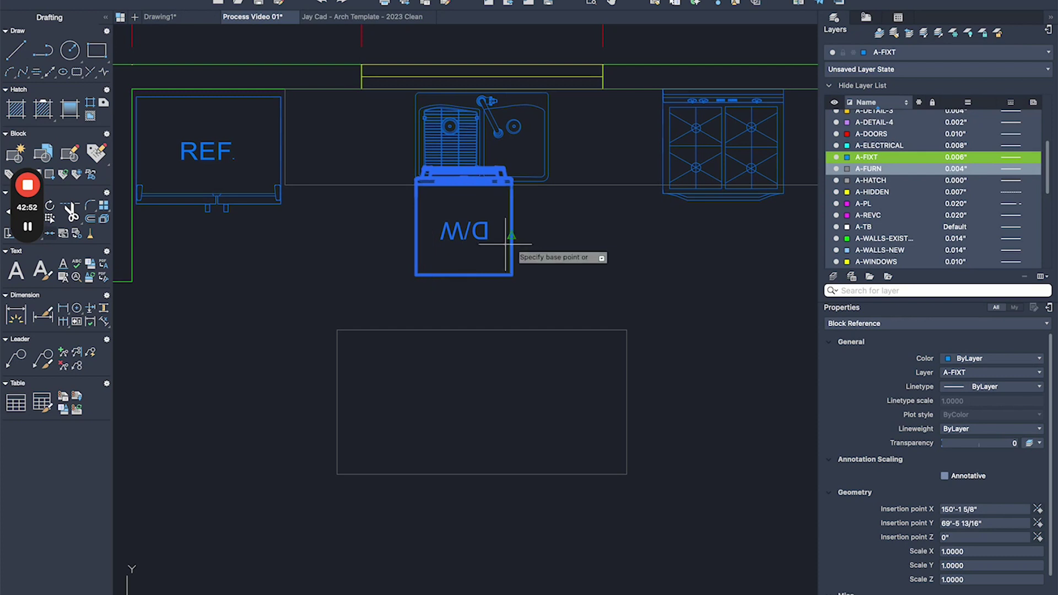
{"action": "left_click", "coordinate": [464, 274]}
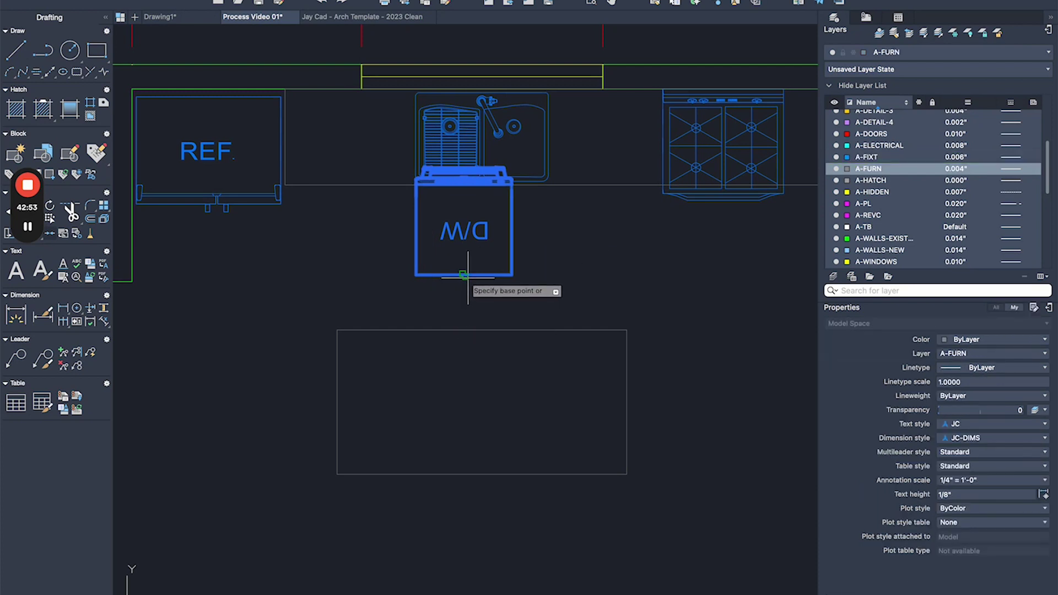
{"action": "left_click", "coordinate": [481, 330]}
- Move the dishwasher straight down into the island so its body front lines up with the island's upper edge
{"action": "left_click", "coordinate": [537, 270]}
{"action": "key", "text": "space"}
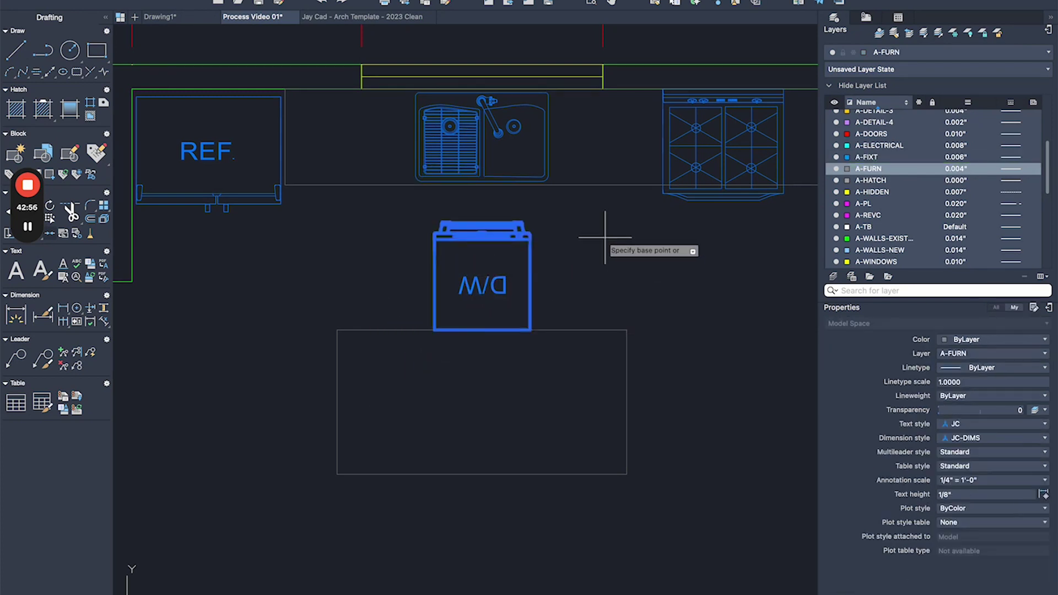
{"action": "left_click", "coordinate": [605, 237]}
{"action": "left_click", "coordinate": [608, 262]}
{"action": "scroll", "coordinate": [529, 308], "scroll_direction": "down", "scroll_amount": 4}
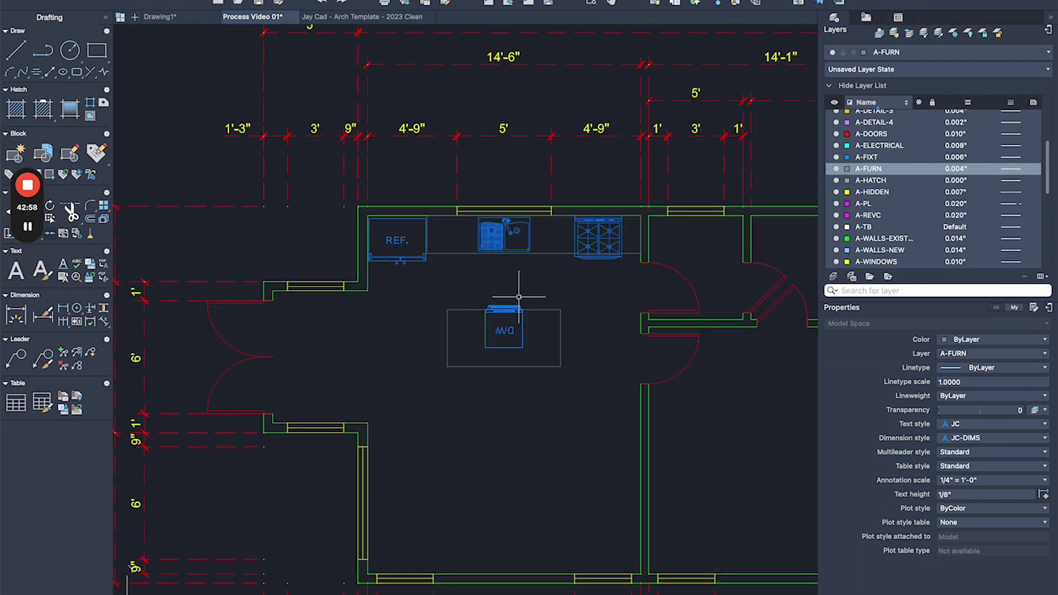
{"action": "scroll", "coordinate": [498, 271], "scroll_direction": "up", "scroll_amount": 3}
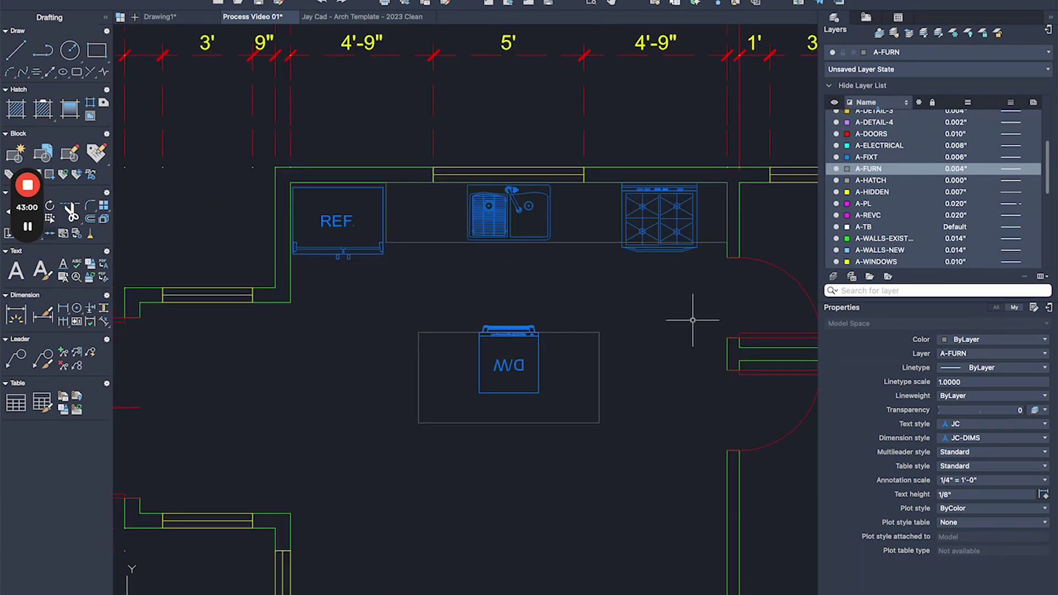
- Dimension the island's depth along its right side and its length below its lower edge
{"action": "scroll", "coordinate": [586, 243], "scroll_direction": "down", "scroll_amount": 2}
{"action": "scroll", "coordinate": [347, 276], "scroll_direction": "up", "scroll_amount": 2}
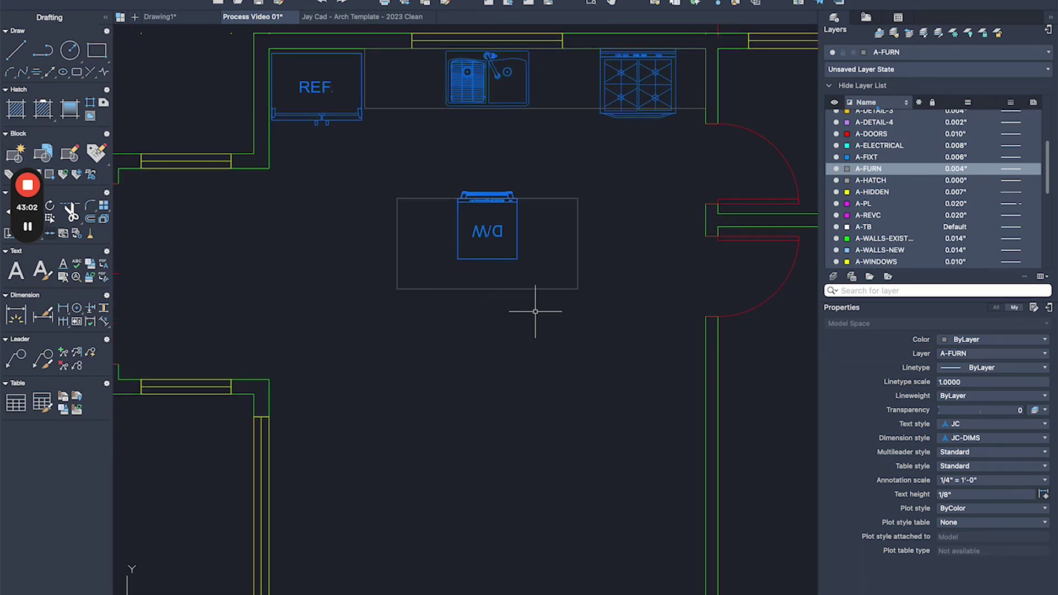
{"action": "key", "text": "space"}
{"action": "left_click", "coordinate": [577, 198]}
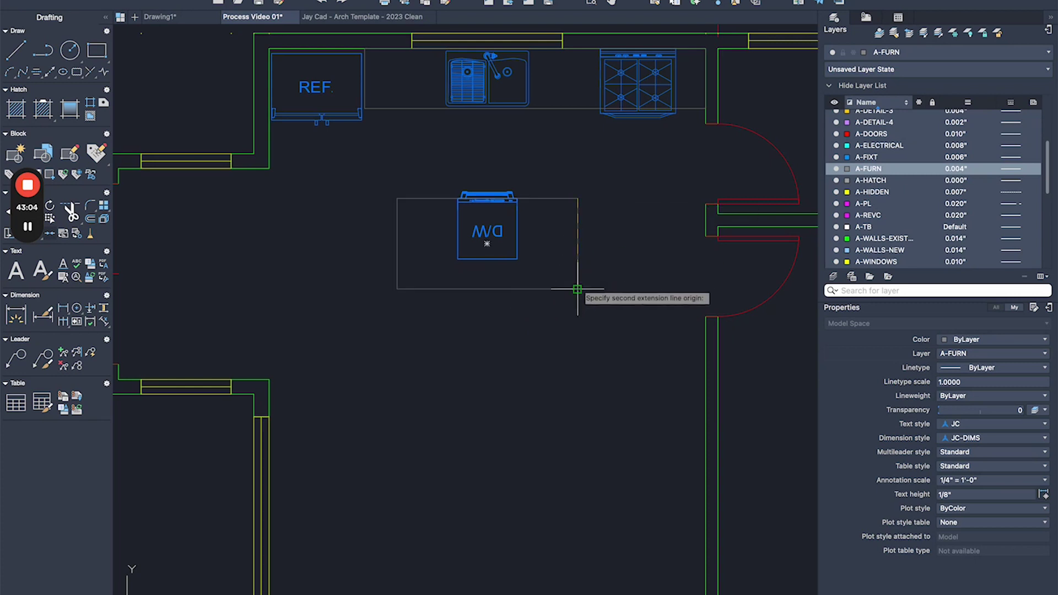
{"action": "left_click", "coordinate": [577, 289]}
{"action": "key", "text": "space"}
{"action": "left_click", "coordinate": [577, 289]}
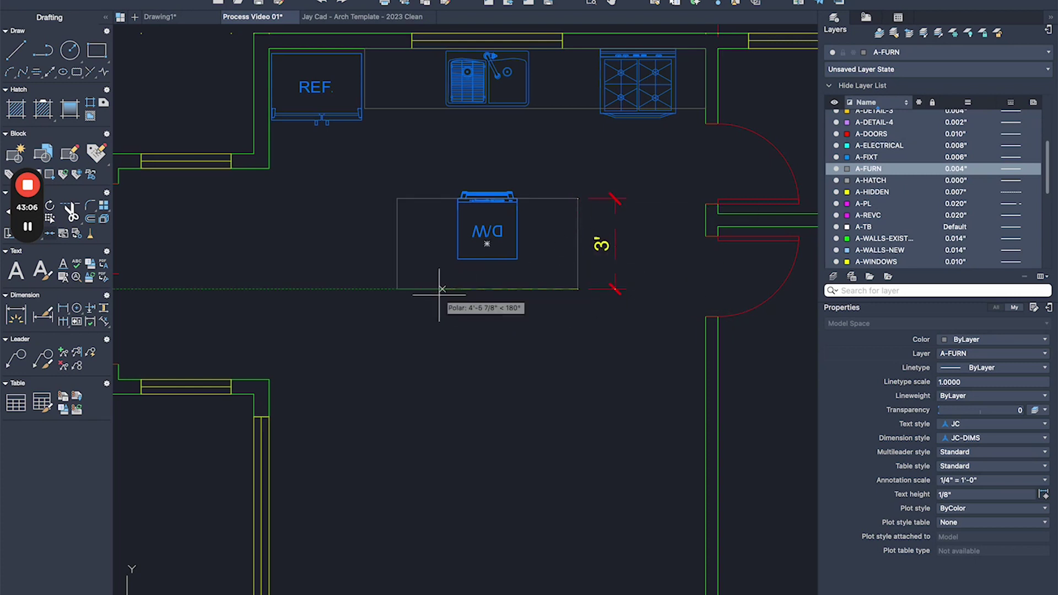
{"action": "left_click", "coordinate": [397, 288]}
{"action": "left_click", "coordinate": [485, 340]}
- Dimension the clearance from the island's lower-right corner to the right-hand kitchen wall, in line with the length dimension
{"action": "key", "text": "Return"}
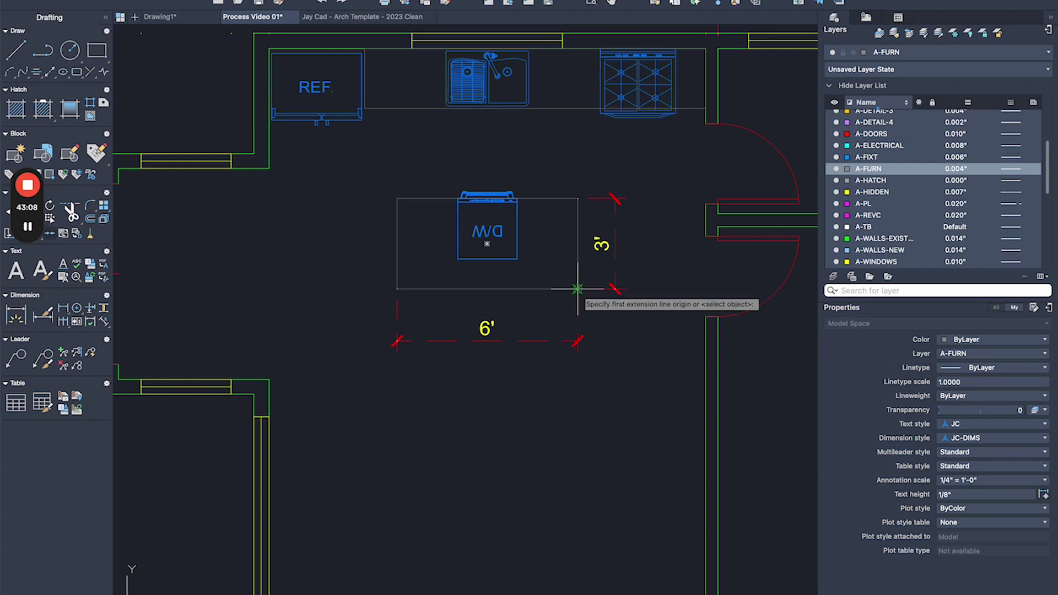
{"action": "left_click", "coordinate": [577, 288]}
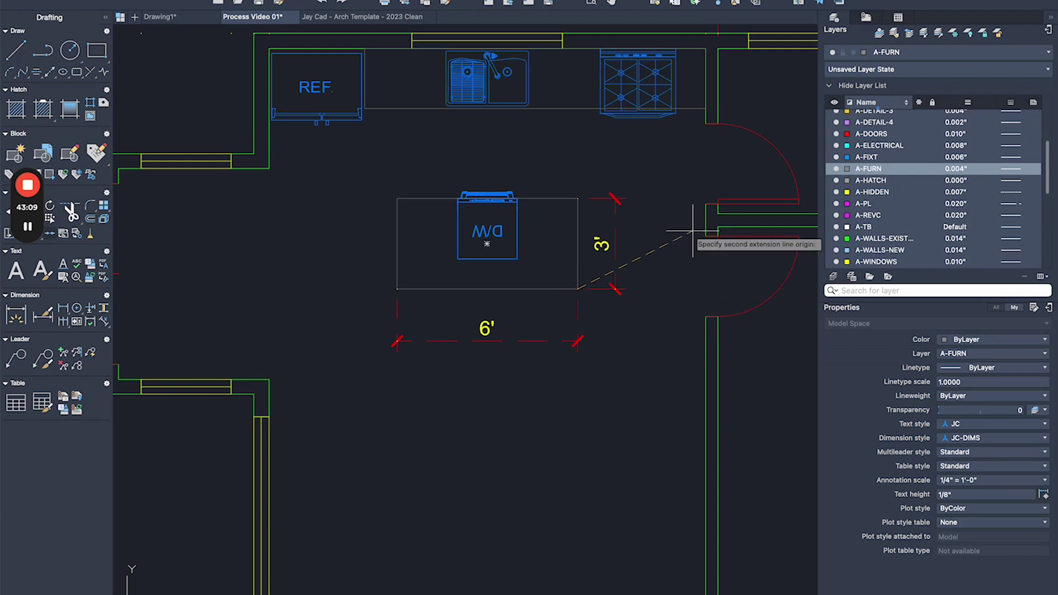
{"action": "left_click", "coordinate": [705, 289]}
{"action": "left_click", "coordinate": [574, 339]}
- Measure the clearance between the island's lower-left corner and the left-hand kitchen wall without placing a dimension
{"action": "key", "text": "Return"}
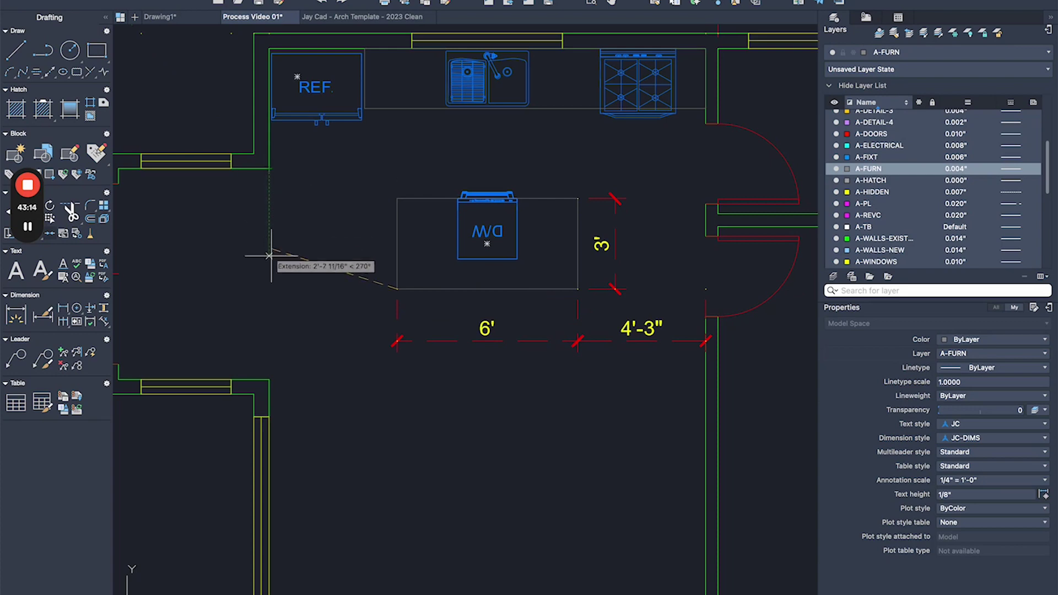
{"action": "left_click", "coordinate": [269, 289]}
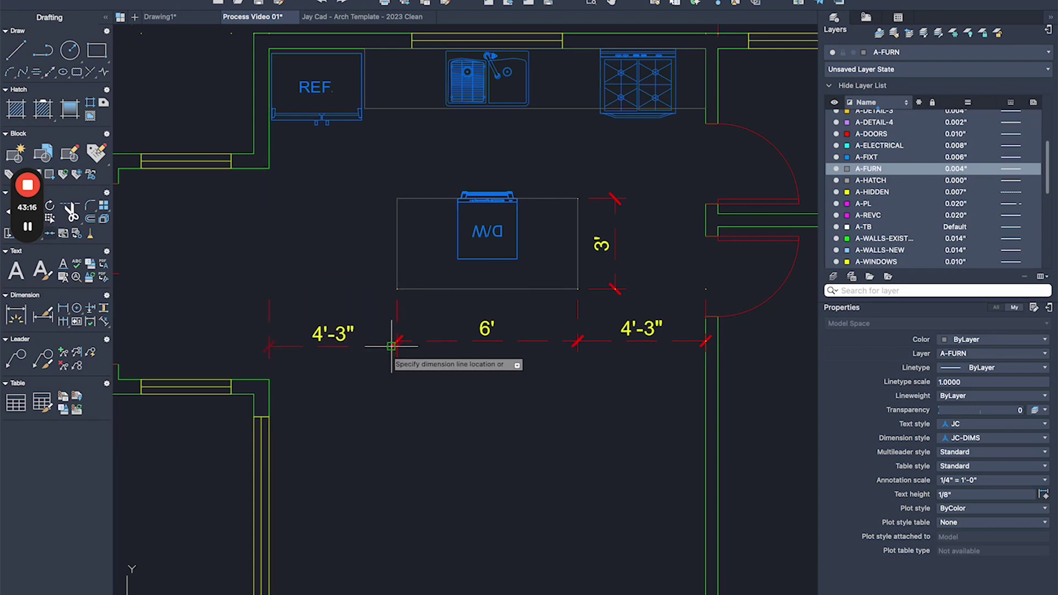
{"action": "key", "text": "Escape"}
{"action": "scroll", "coordinate": [404, 330], "scroll_direction": "down", "scroll_amount": 5}
{"action": "middle_click_drag", "start_coordinate": [410, 316], "coordinate": [415, 262]}
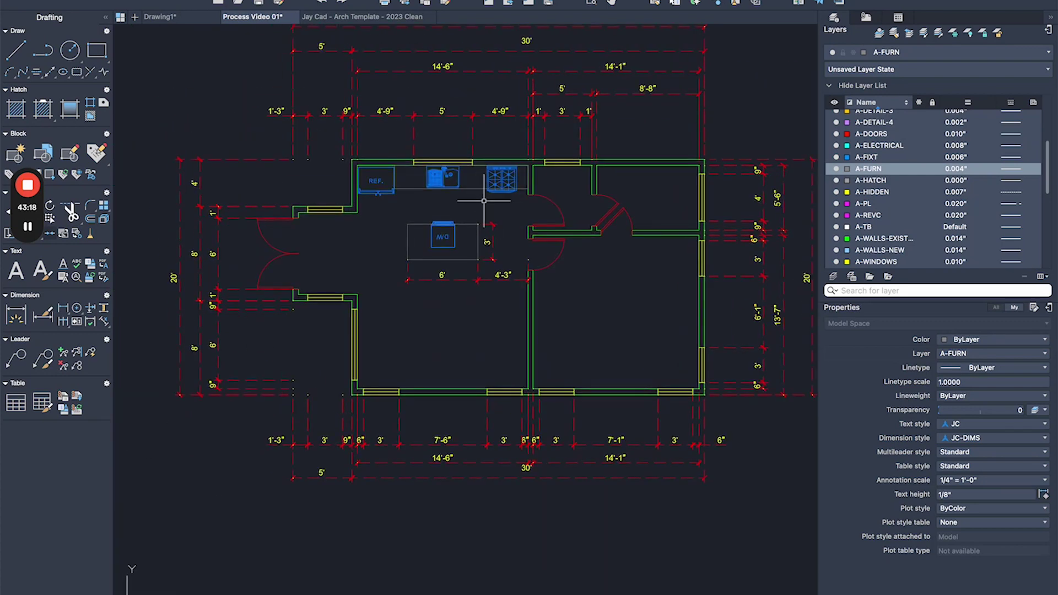
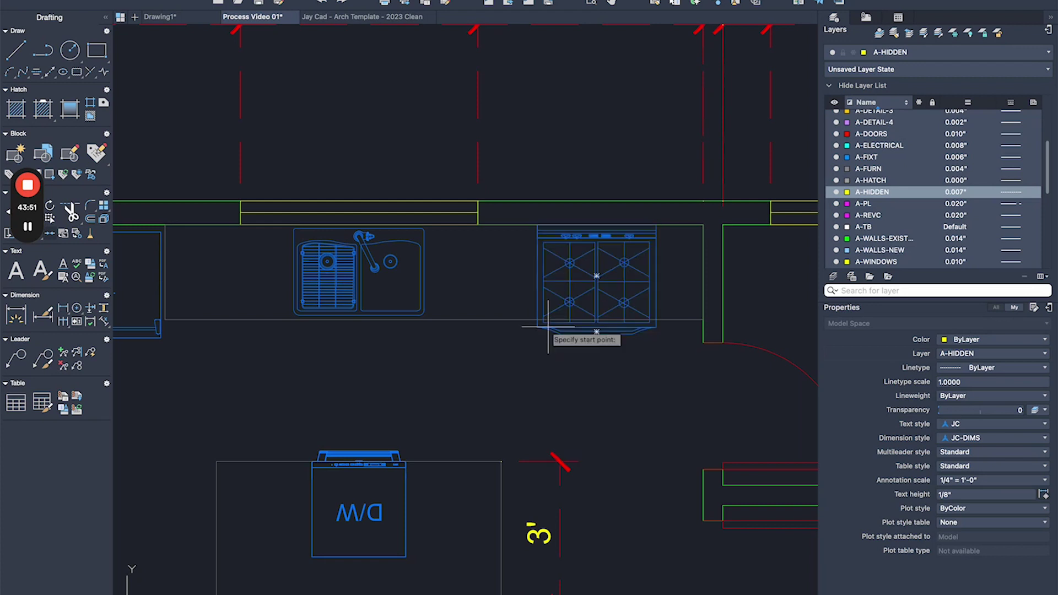
- Draw a polyline on the A-HIDDEN layer along the stove's right side, from the back wall to the countertop's front edge
{"action": "scroll", "coordinate": [655, 227], "scroll_direction": "up", "scroll_amount": 2}
{"action": "left_click", "coordinate": [584, 219]}
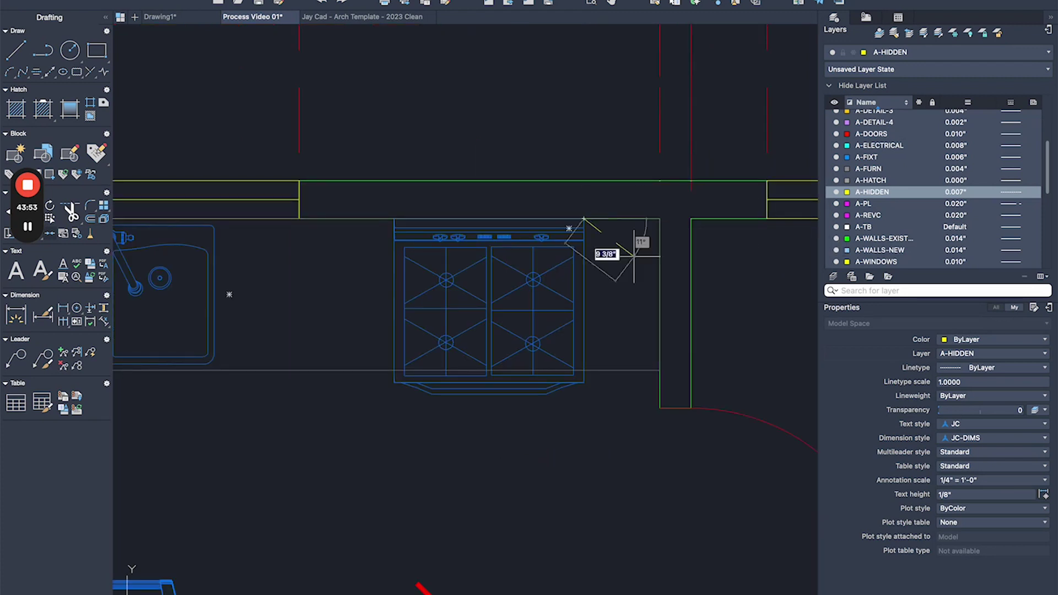
{"action": "left_click", "coordinate": [584, 370]}
{"action": "key", "text": "Escape"}
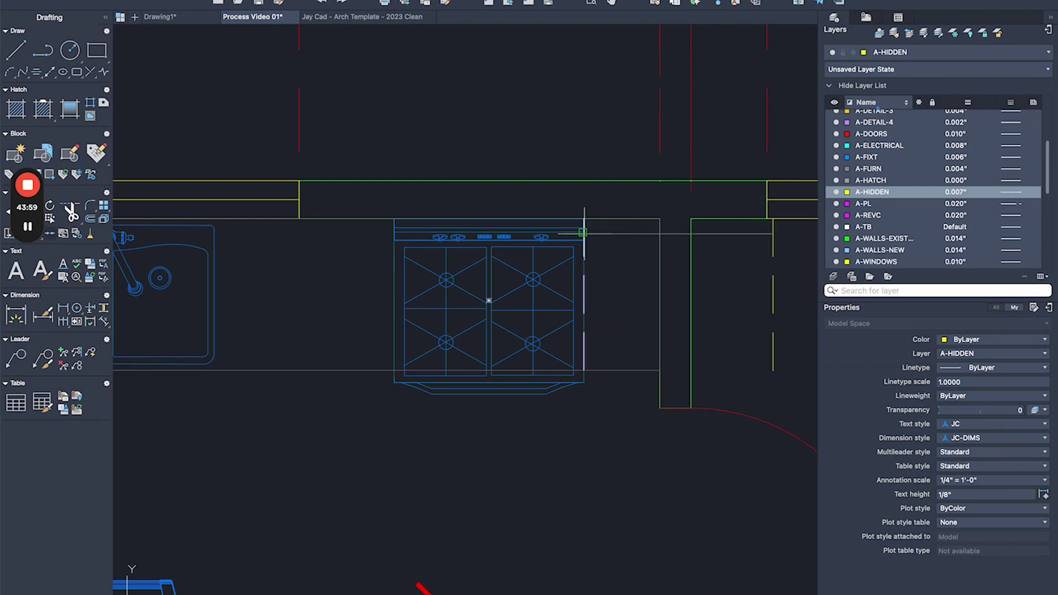
- Offset the hidden line along the stove's left side 24" toward the sink
{"action": "mouse_move", "coordinate": [336, 234]}
{"action": "middle_mouse_down"}
{"action": "mouse_move", "coordinate": [633, 128]}
{"action": "mouse_move", "coordinate": [571, 177]}
{"action": "middle_mouse_up"}
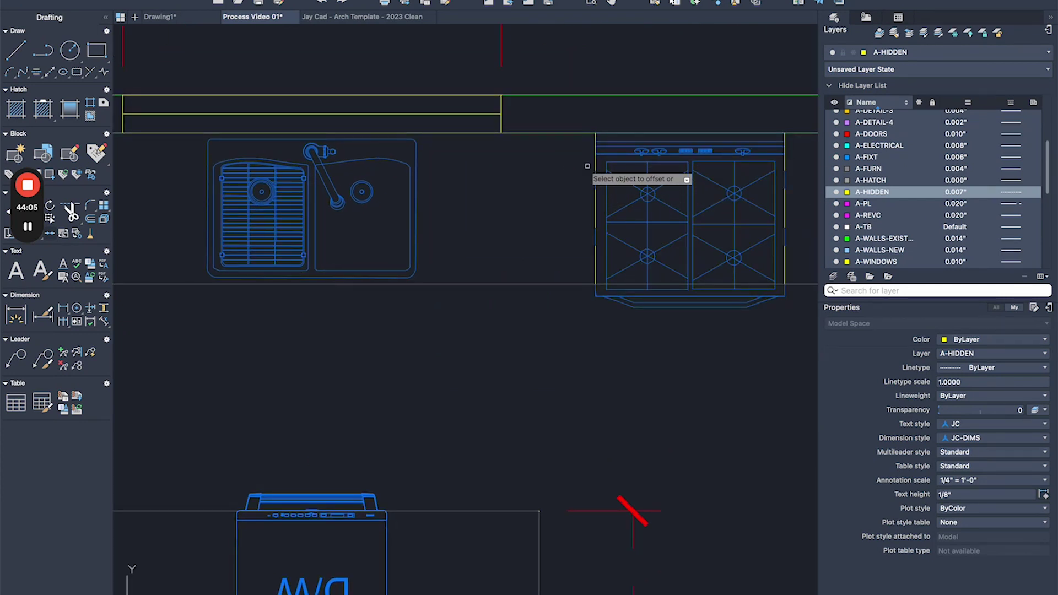
{"action": "type", "text": "24"}
{"action": "key", "text": "Return"}
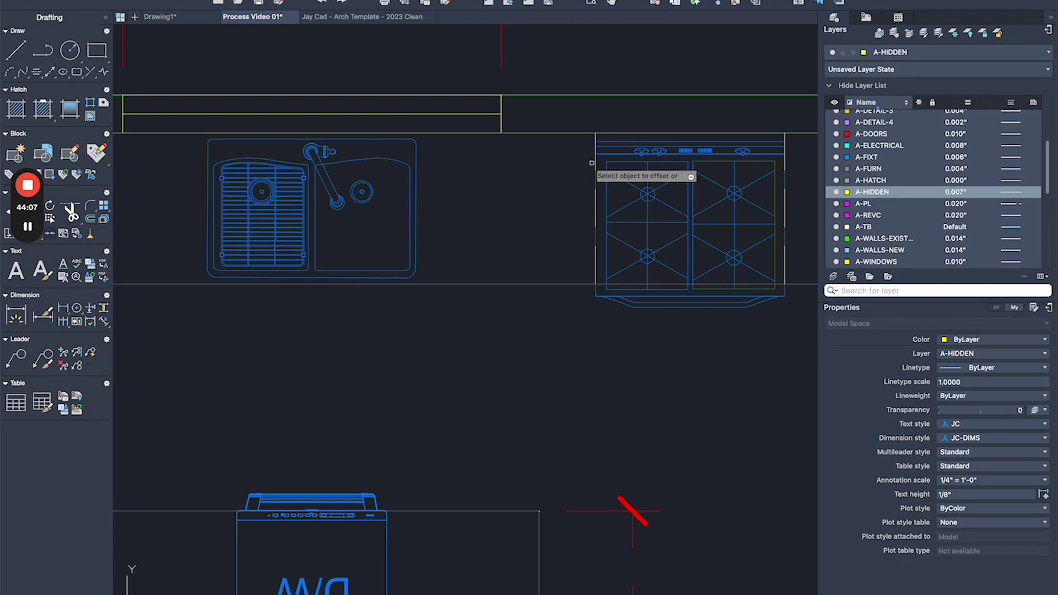
{"action": "left_click", "coordinate": [594, 161]}
{"action": "left_click", "coordinate": [536, 168]}
{"action": "key", "text": "Escape"}
- Offset the new hidden line between the stove and sink 4' to the far side of the sink
{"action": "middle_click_drag", "start_coordinate": [436, 191], "coordinate": [576, 191]}
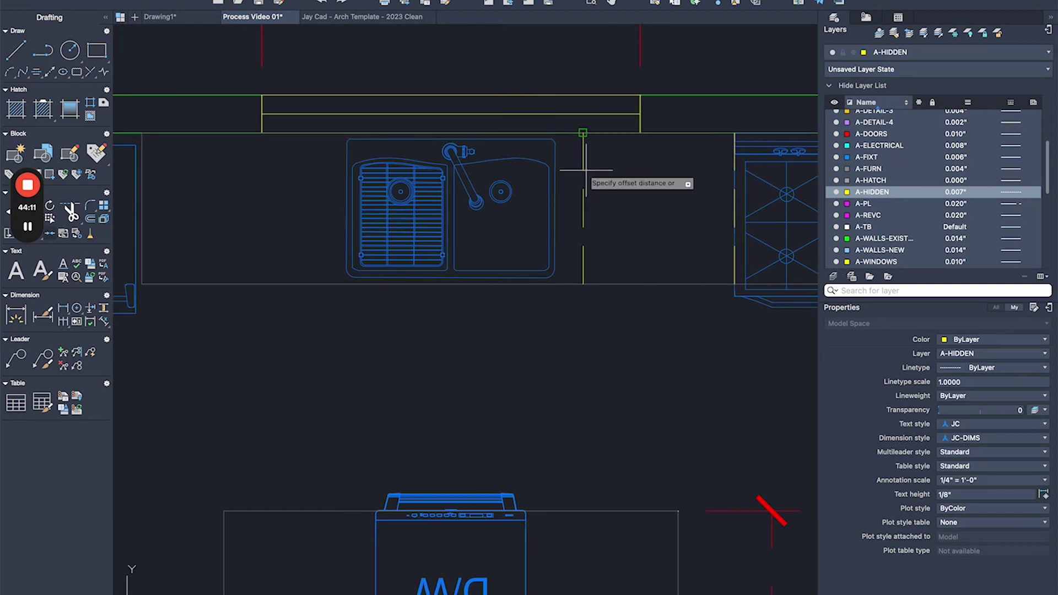
{"action": "left_click", "coordinate": [582, 168]}
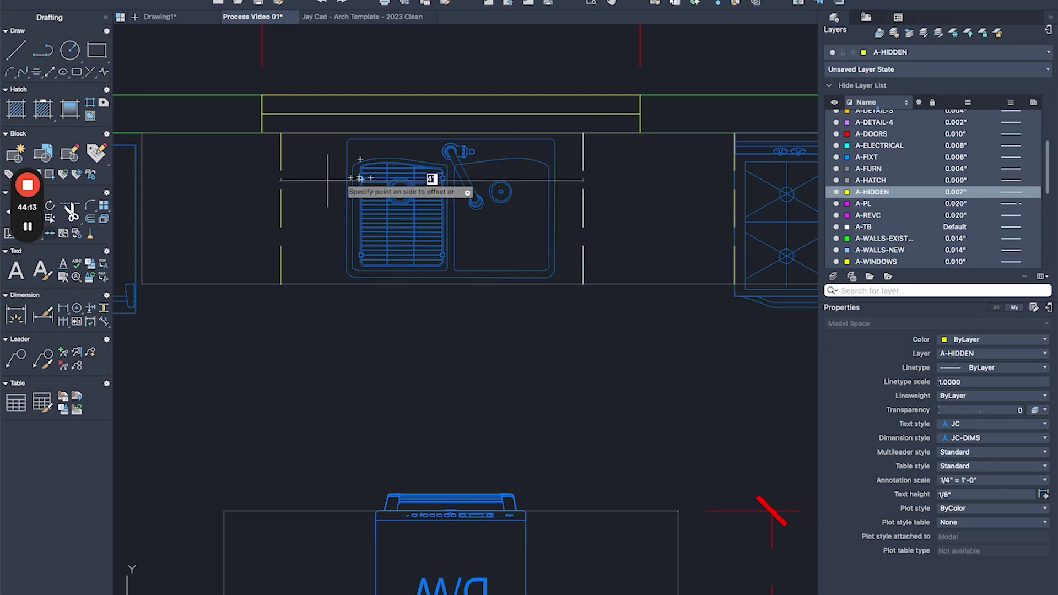
{"action": "left_click", "coordinate": [329, 180]}
{"action": "key", "text": "Escape"}
{"action": "scroll", "coordinate": [306, 182], "scroll_direction": "down", "scroll_amount": 3}
{"action": "middle_click_drag", "start_coordinate": [356, 193], "coordinate": [492, 205]}
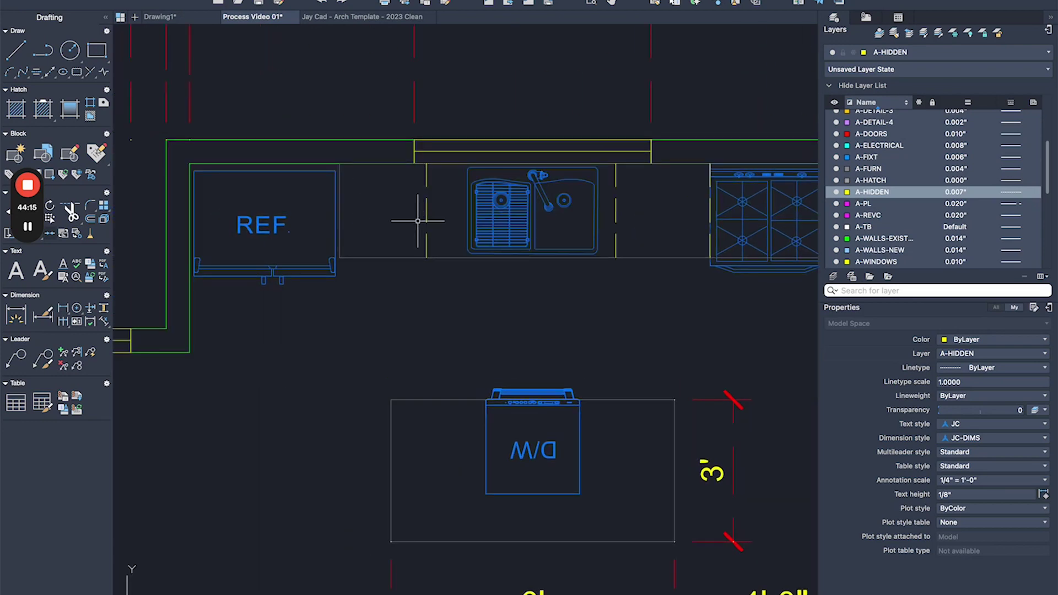
- Set the annotation scale to 1/2" = 1'-0"
{"action": "middle_click_drag", "start_coordinate": [418, 221], "coordinate": [291, 210]}
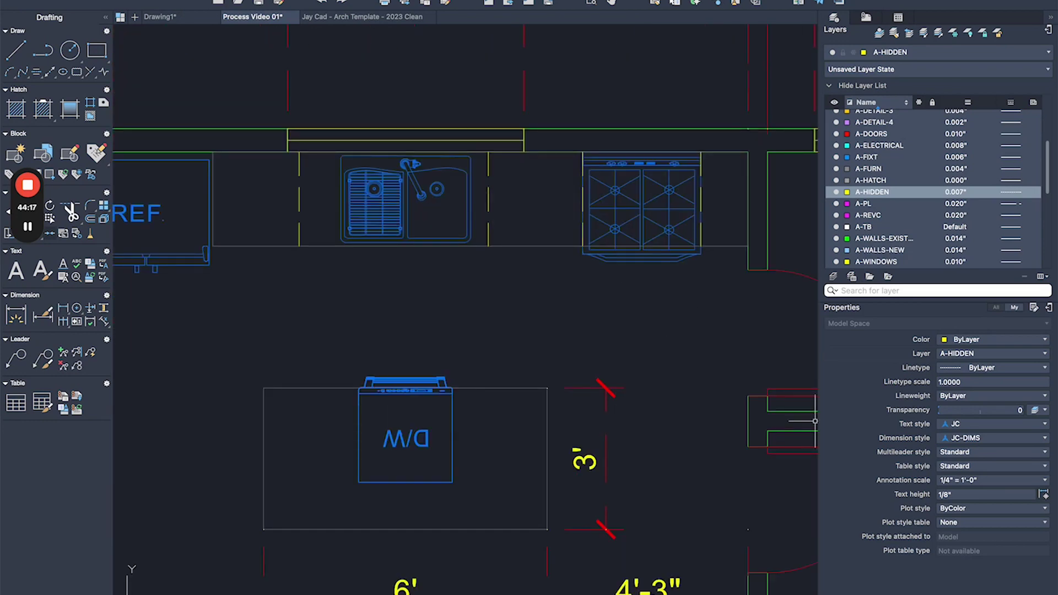
{"action": "left_click", "coordinate": [991, 480]}
{"action": "left_click", "coordinate": [1005, 509]}
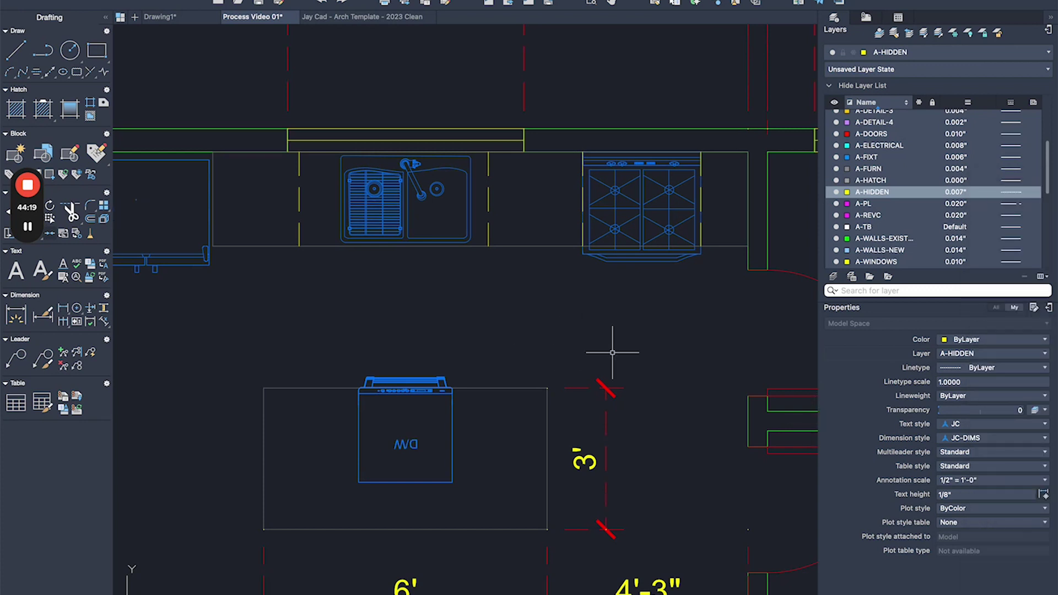
- Dimension the countertop gap between the stove and right-hand wall and the stove's width, in one line below the countertop
{"action": "scroll", "coordinate": [743, 254], "scroll_direction": "up", "scroll_amount": 5}
{"action": "key", "text": "space"}
{"action": "left_click", "coordinate": [751, 244]}
{"action": "left_click", "coordinate": [676, 244]}
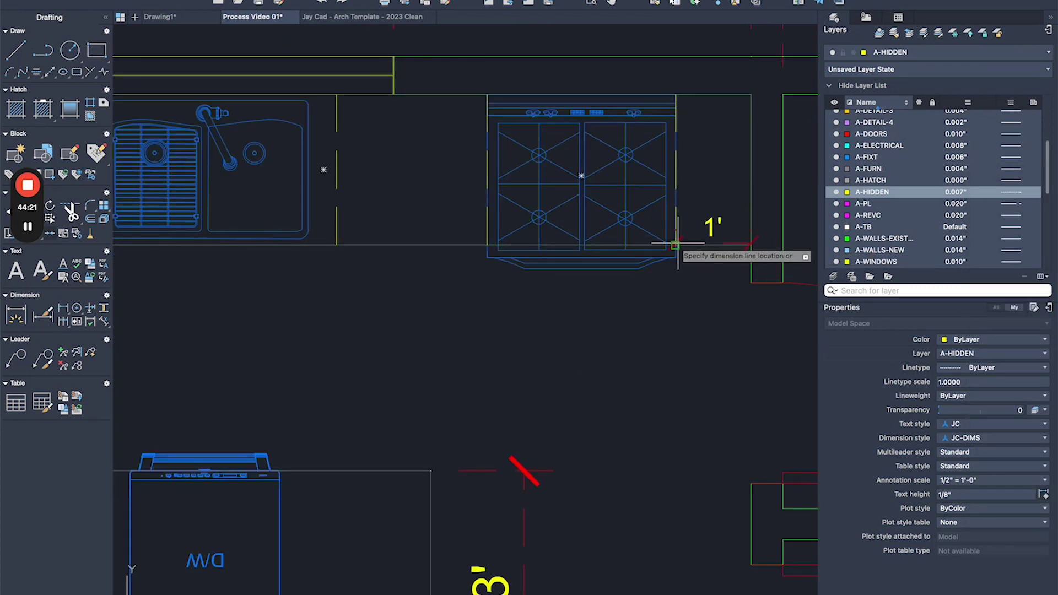
{"action": "left_click", "coordinate": [684, 346]}
{"action": "key", "text": "space"}
{"action": "left_click", "coordinate": [676, 244]}
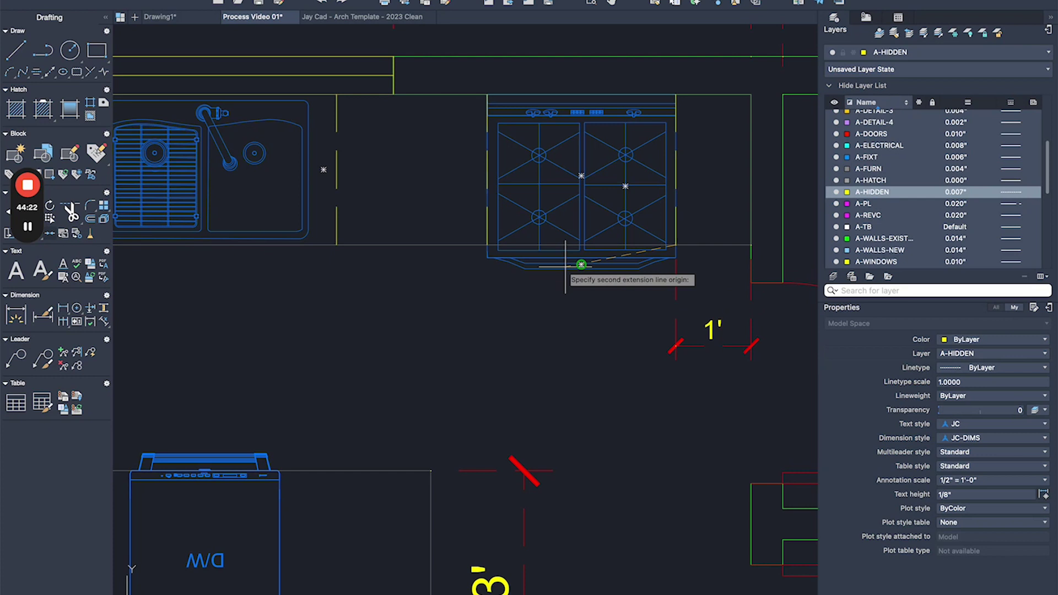
{"action": "left_click", "coordinate": [486, 245]}
{"action": "left_click", "coordinate": [671, 346]}
- Continue the dimension line with the cabinet between the stove and sink base, and the sink base between its hidden lines
{"action": "key", "text": "space"}
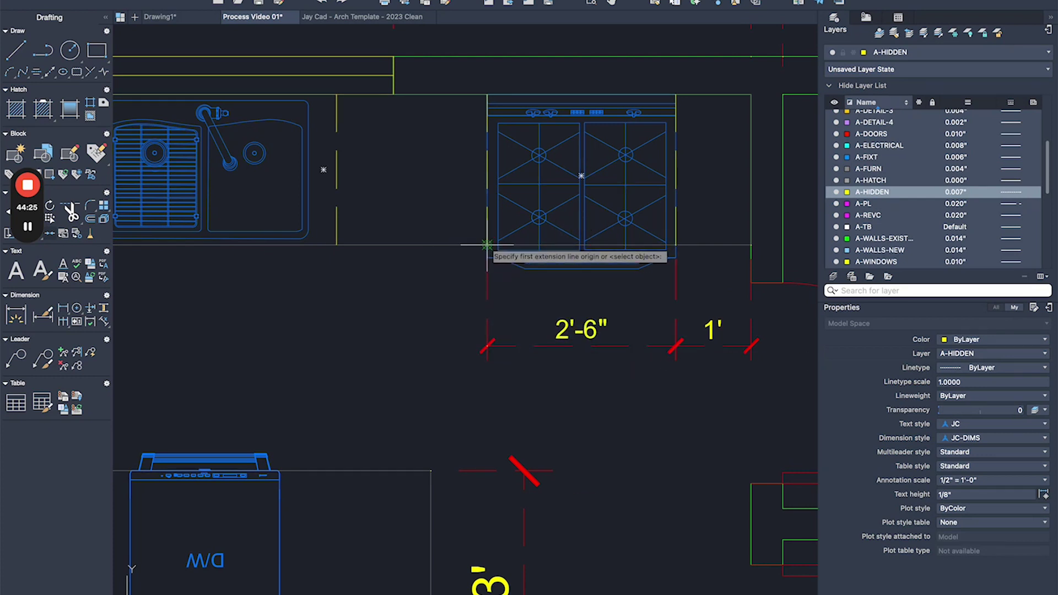
{"action": "left_click", "coordinate": [486, 244]}
{"action": "left_click", "coordinate": [336, 245]}
{"action": "left_click", "coordinate": [484, 347]}
{"action": "middle_click_drag", "start_coordinate": [316, 312], "coordinate": [641, 296]}
{"action": "left_click", "coordinate": [661, 229]}
{"action": "left_click", "coordinate": [360, 229]}
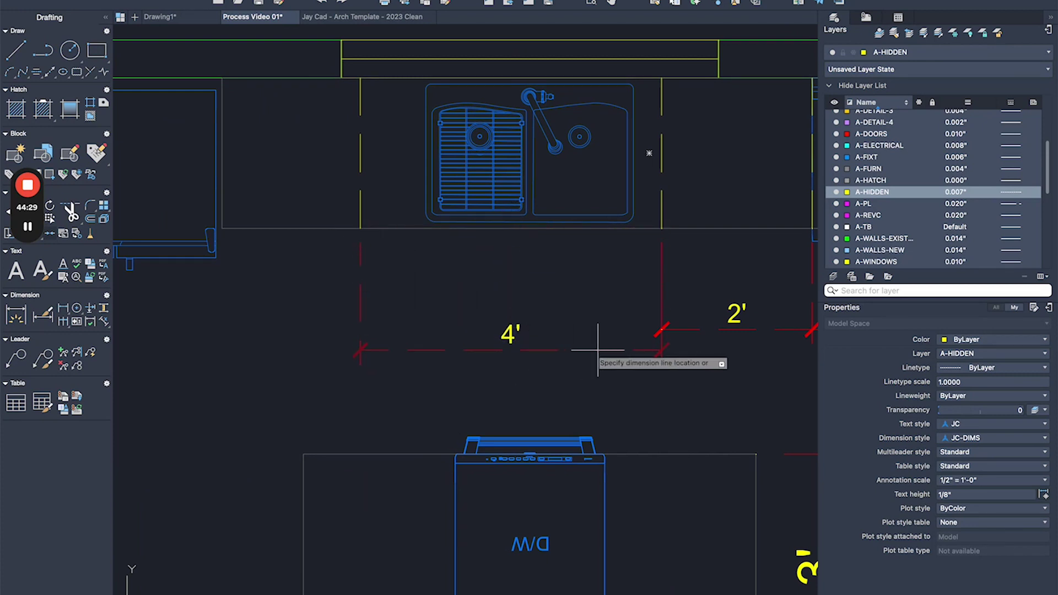
{"action": "left_click", "coordinate": [661, 330]}
- Extend the dimension line with the cabinet left of the sink base and the refrigerator space up to the left-hand wall
{"action": "key", "text": "space"}
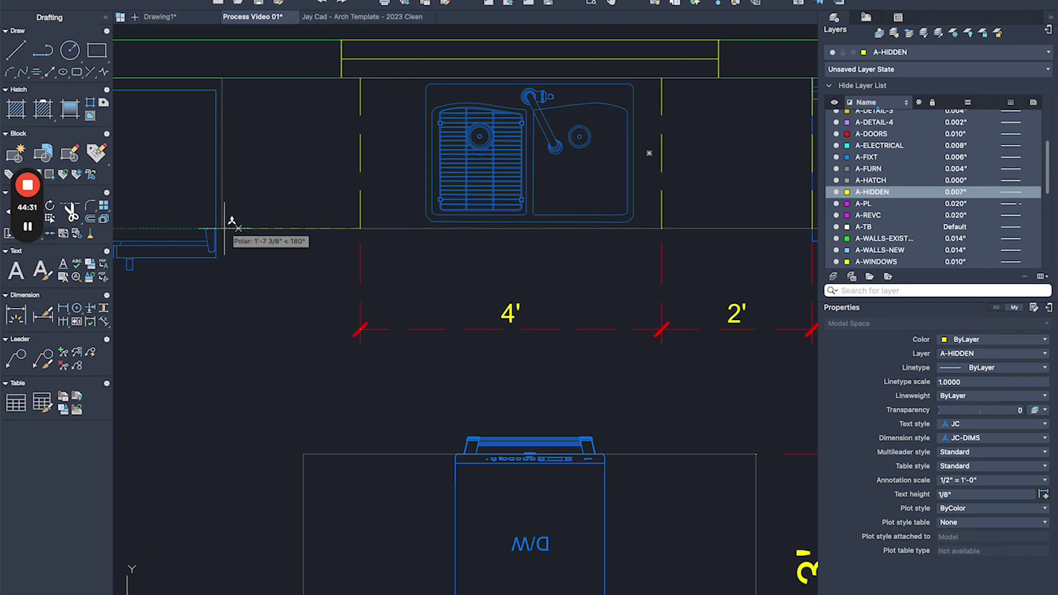
{"action": "left_click", "coordinate": [214, 229]}
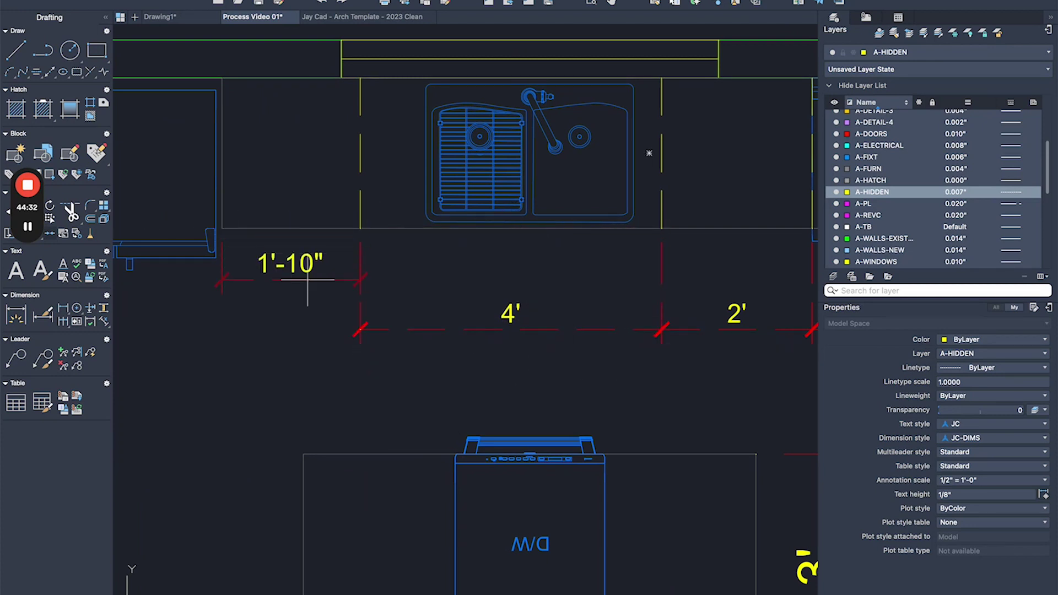
{"action": "left_click", "coordinate": [359, 330]}
{"action": "middle_click_drag", "start_coordinate": [237, 271], "coordinate": [396, 266]}
{"action": "key", "text": "space"}
{"action": "left_click", "coordinate": [381, 225]}
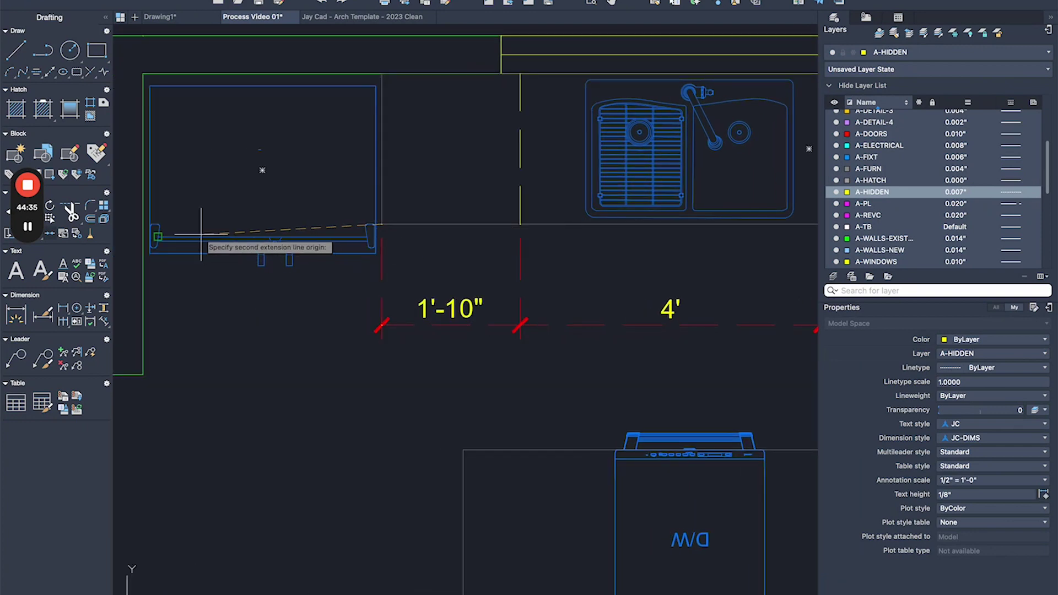
{"action": "left_click", "coordinate": [142, 223]}
{"action": "left_click", "coordinate": [377, 326]}
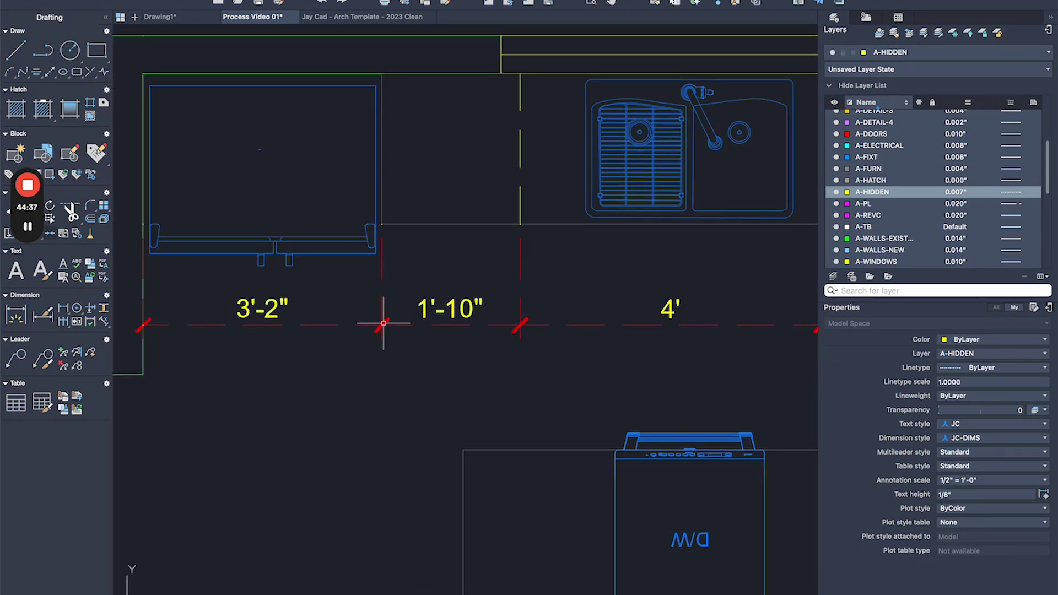
- Stretch the hidden line on the sink's right side 2" toward the stove
{"action": "scroll", "coordinate": [378, 325], "scroll_direction": "down", "scroll_amount": 2}
{"action": "middle_click_drag", "start_coordinate": [450, 276], "coordinate": [315, 247]}
{"action": "scroll", "coordinate": [336, 212], "scroll_direction": "up", "scroll_amount": 3}
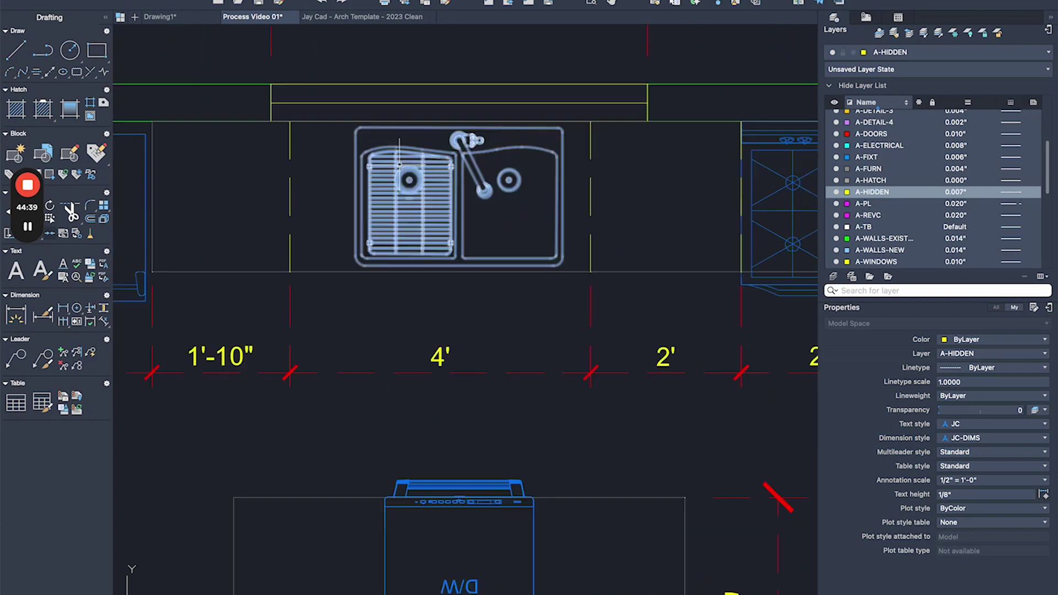
{"action": "type", "text": "s"}
{"action": "key", "text": "space"}
{"action": "left_click", "coordinate": [605, 65]}
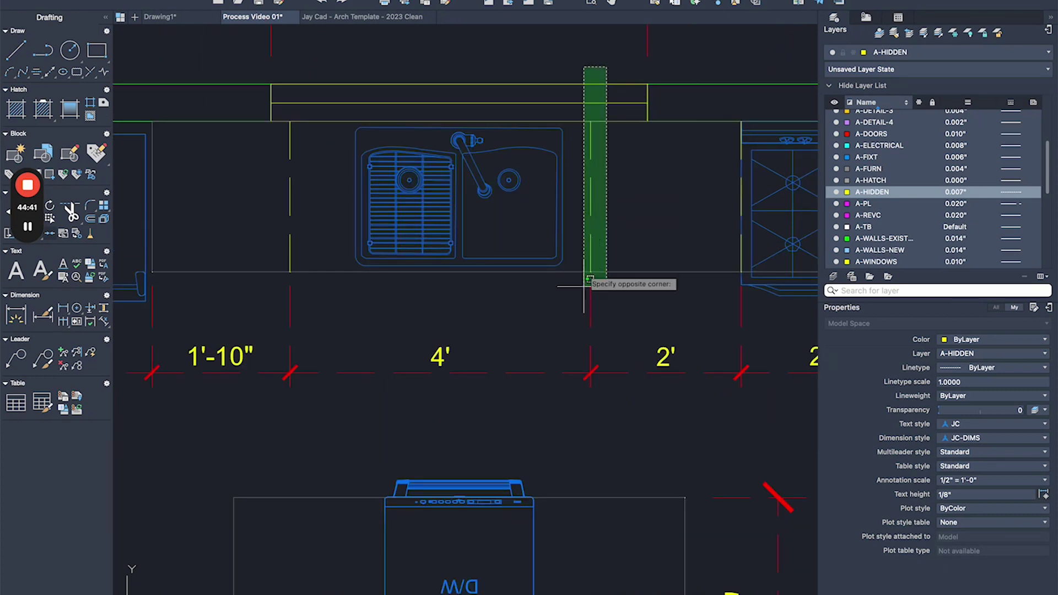
{"action": "left_click", "coordinate": [585, 290]}
{"action": "key", "text": "space"}
{"action": "left_click", "coordinate": [620, 241]}
{"action": "type", "text": "2"}
{"action": "key", "text": "space"}
- Stretch the hidden line on the sink's left side, together with its dimensions, 2" toward the stove
{"action": "key", "text": "space"}
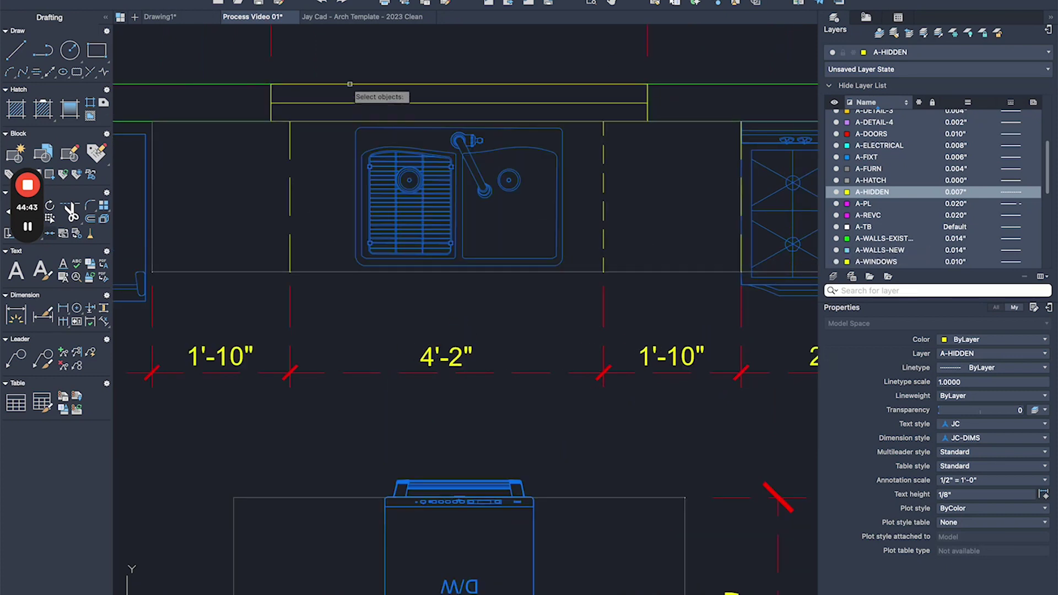
{"action": "left_click", "coordinate": [337, 63]}
{"action": "left_click", "coordinate": [283, 424]}
{"action": "key", "text": "space"}
{"action": "left_click", "coordinate": [326, 339]}
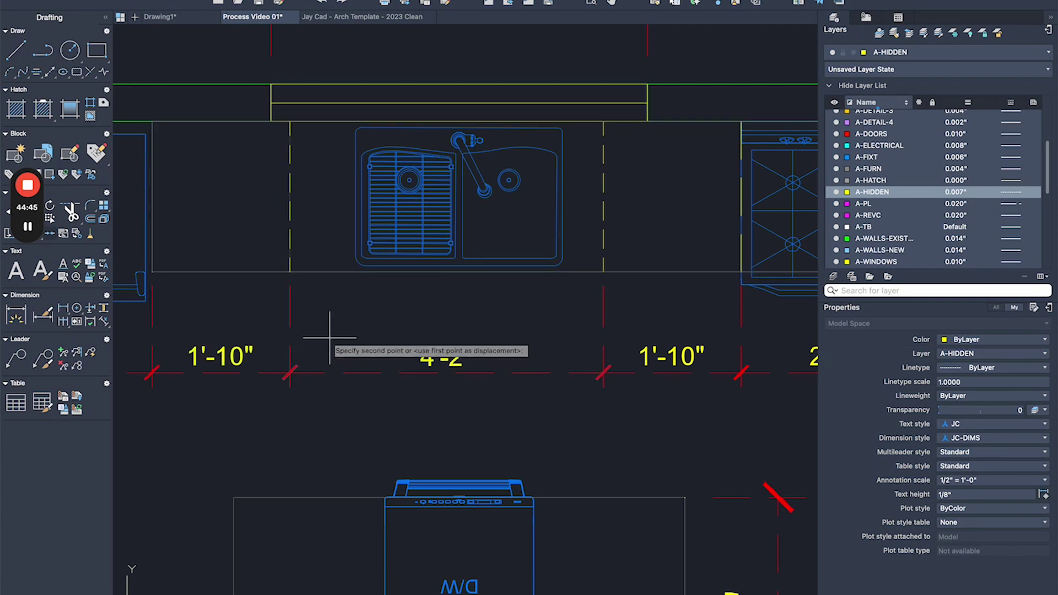
{"action": "type", "text": "2"}
{"action": "key", "text": "space"}
- Dimension the offsets from both window edges to the sink base's hidden lines, aligned above the back wall
{"action": "type", "text": "dli"}
{"action": "key", "text": "space"}
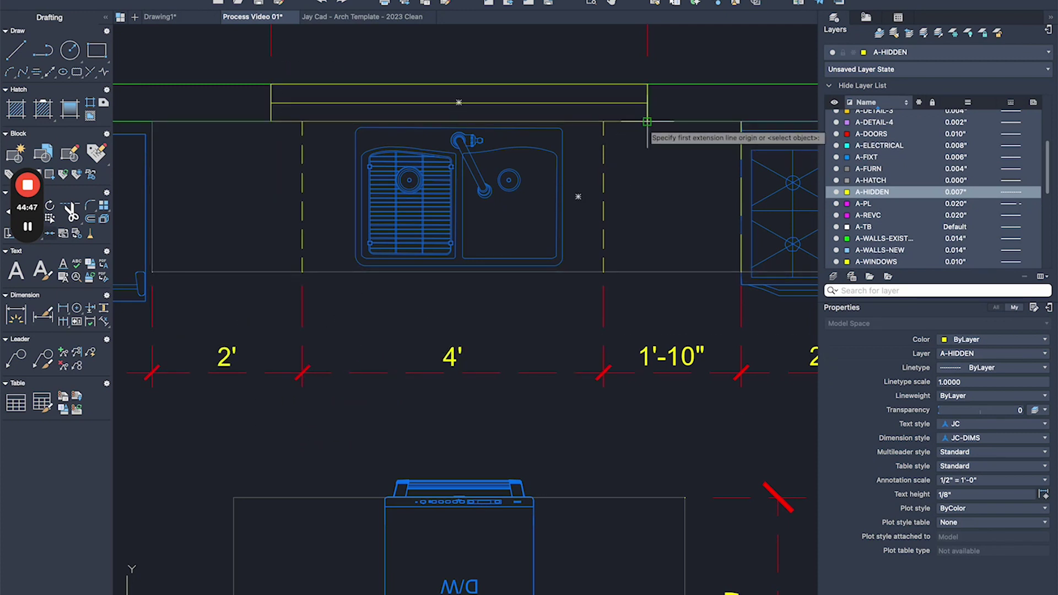
{"action": "left_click", "coordinate": [647, 122]}
{"action": "left_click", "coordinate": [603, 121]}
{"action": "middle_click_drag", "start_coordinate": [601, 84], "coordinate": [600, 164]}
{"action": "left_click", "coordinate": [588, 113]}
{"action": "key", "text": "space"}
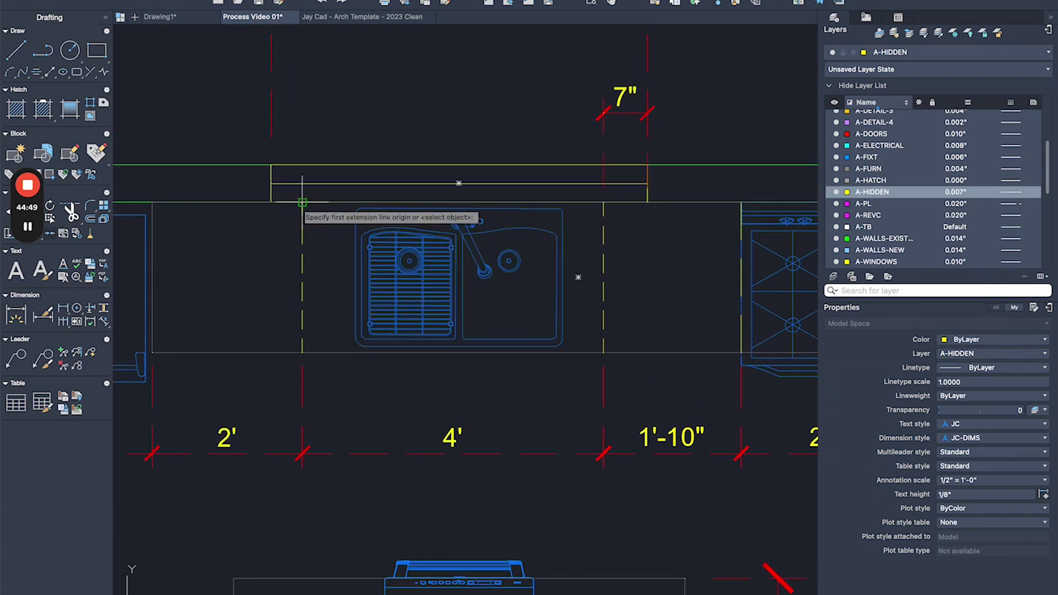
{"action": "left_click", "coordinate": [302, 203]}
{"action": "left_click", "coordinate": [270, 183]}
{"action": "left_click", "coordinate": [314, 69]}
{"action": "left_click", "coordinate": [603, 113]}
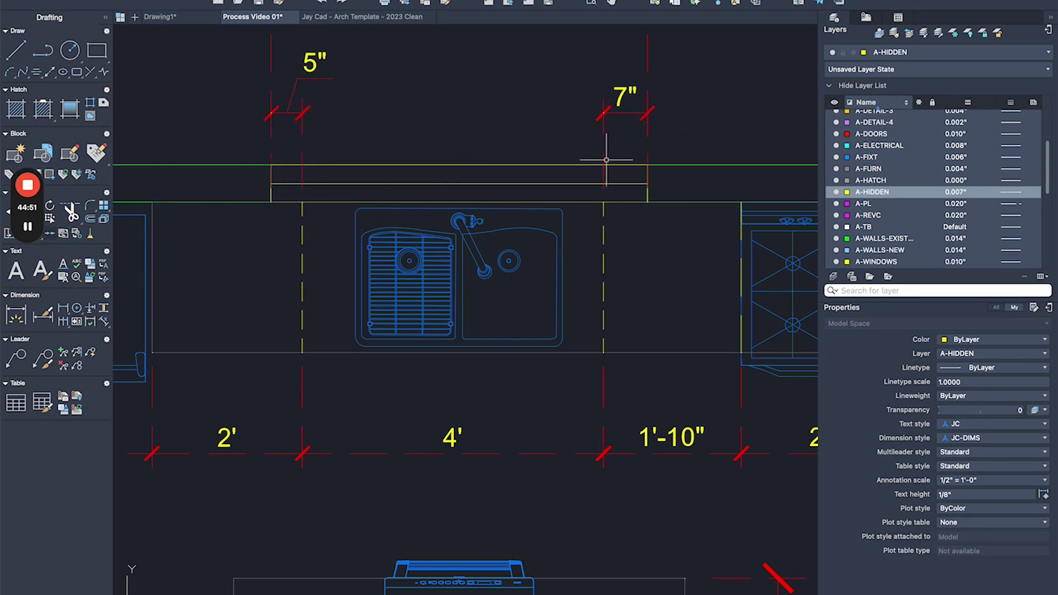
- Stretch the sink base's right hidden line and its attached dimensions 1" toward the stove
{"action": "left_click", "coordinate": [609, 64]}
{"action": "left_click", "coordinate": [571, 487]}
{"action": "key", "text": "space"}
{"action": "left_click", "coordinate": [637, 294]}
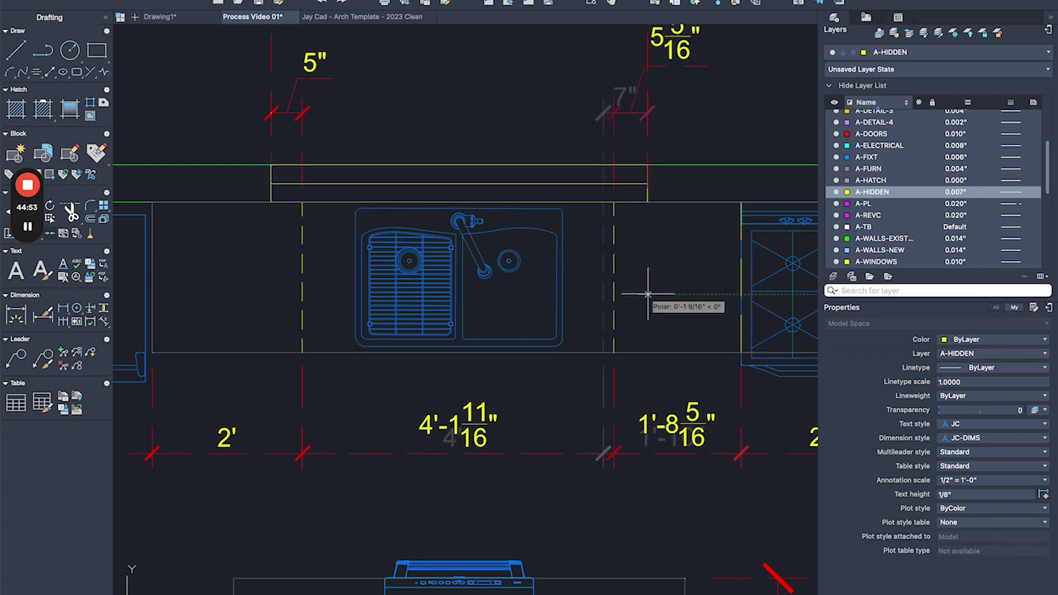
{"action": "type", "text": "12"}
{"action": "key", "text": "Return"}
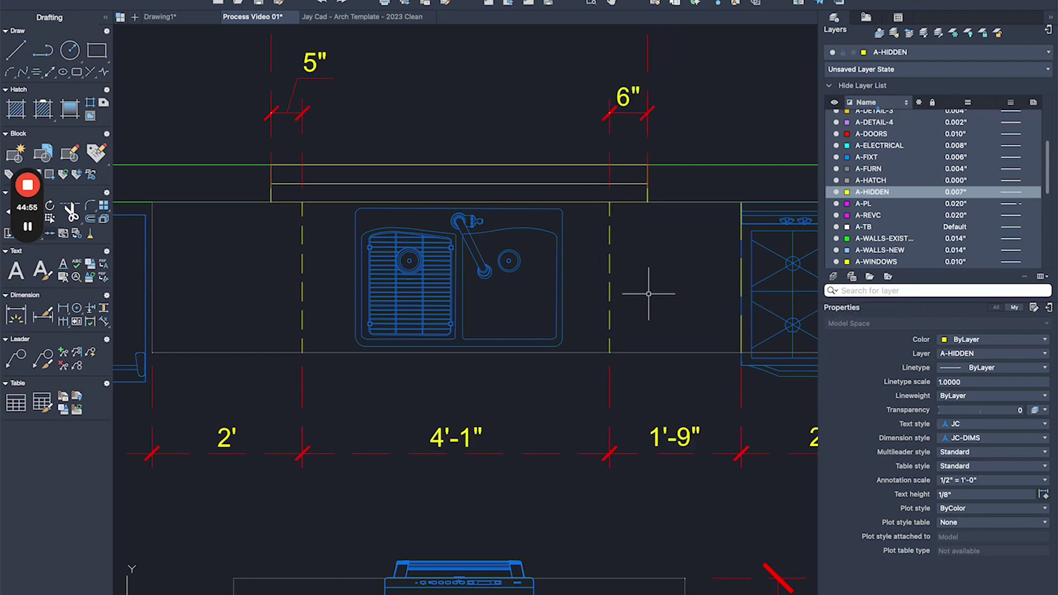
- Stretch the sink base's left hidden line and its attached dimensions 1" toward the stove
{"action": "type", "text": "s"}
{"action": "left_click", "coordinate": [329, 48]}
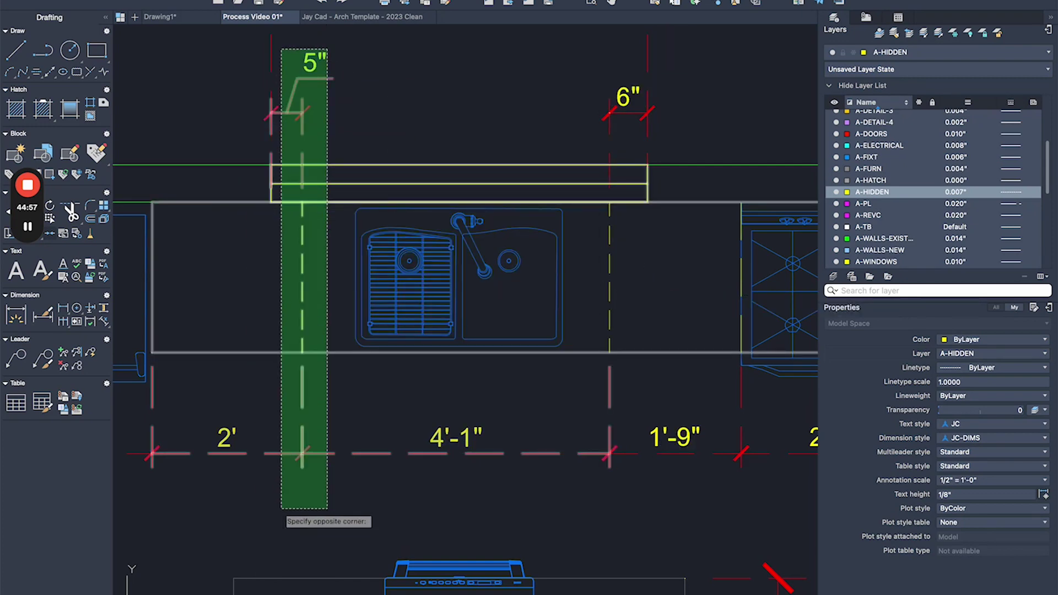
{"action": "left_click", "coordinate": [280, 504]}
{"action": "key", "text": "space"}
{"action": "left_click", "coordinate": [358, 487]}
{"action": "type", "text": "1"}
{"action": "key", "text": "Return"}
- Examine the dimensioned cabinet run from refrigerator to stove and the dishwasher's position in the island opposite the sink
{"action": "scroll", "coordinate": [355, 435], "scroll_direction": "down", "scroll_amount": 2}
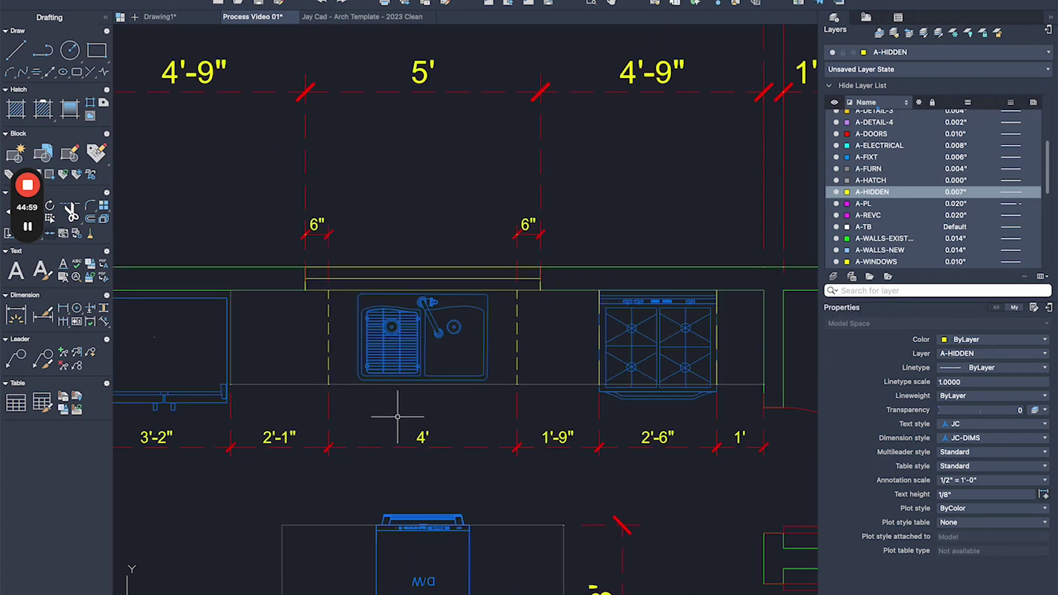
{"action": "middle_click_drag", "start_coordinate": [397, 416], "coordinate": [448, 298]}
{"action": "middle_click_drag", "start_coordinate": [367, 319], "coordinate": [426, 292]}
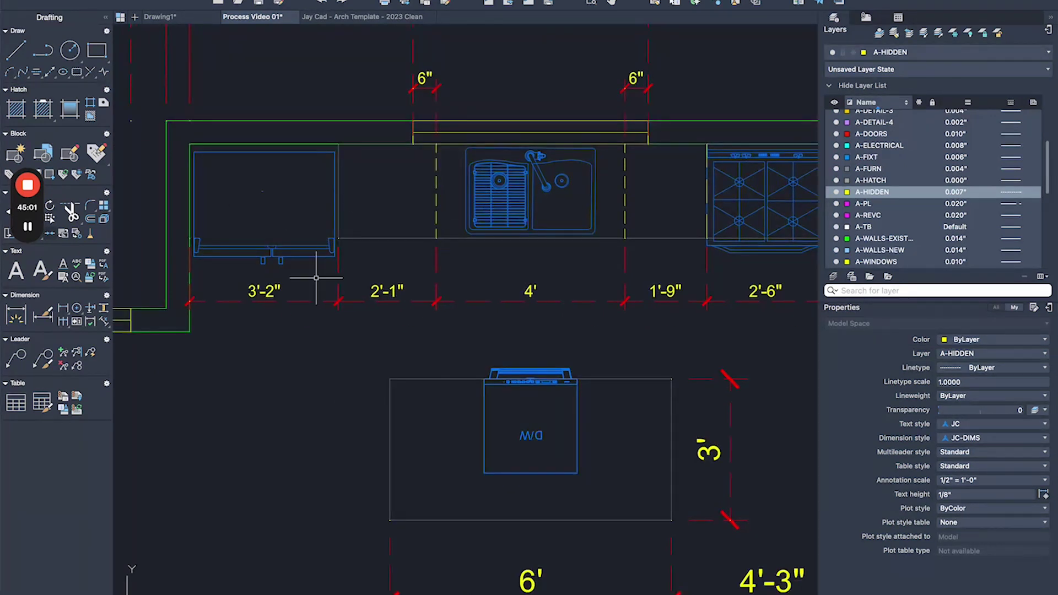
{"action": "middle_click_drag", "start_coordinate": [316, 278], "coordinate": [285, 276]}
{"action": "middle_click_drag", "start_coordinate": [391, 310], "coordinate": [348, 304]}
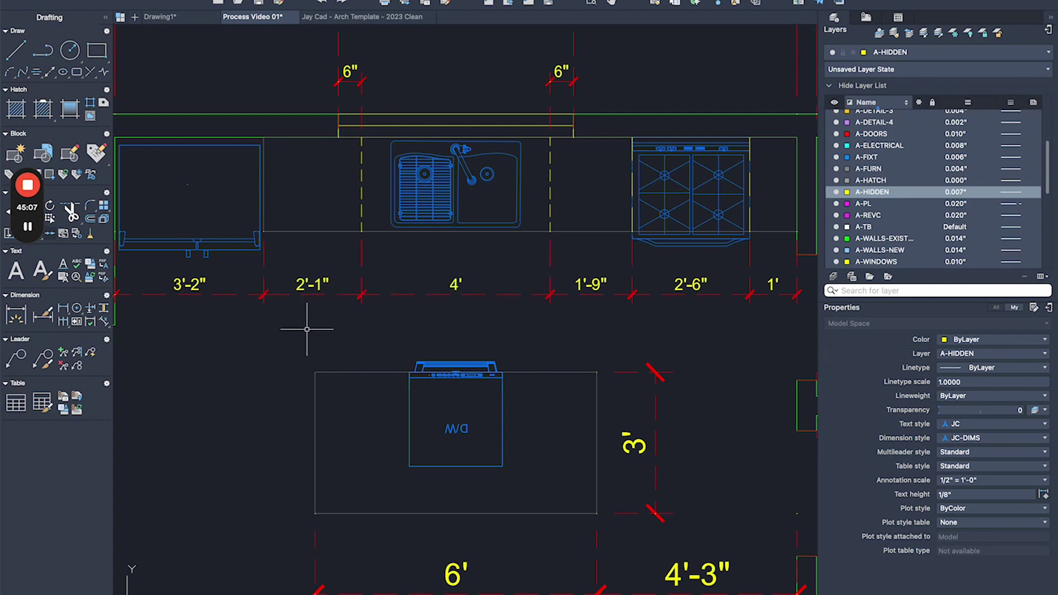
{"action": "scroll", "coordinate": [307, 329], "scroll_direction": "left", "scroll_amount": 3}
{"action": "scroll", "coordinate": [358, 301], "scroll_direction": "right", "scroll_amount": 4}
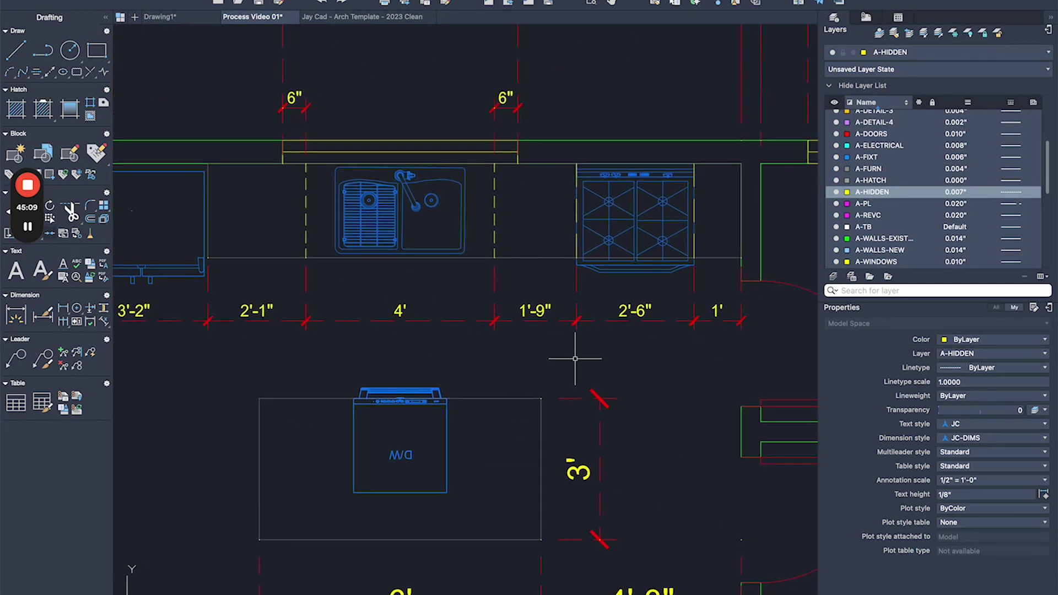
{"action": "scroll", "coordinate": [231, 248], "scroll_direction": "left", "scroll_amount": 2}
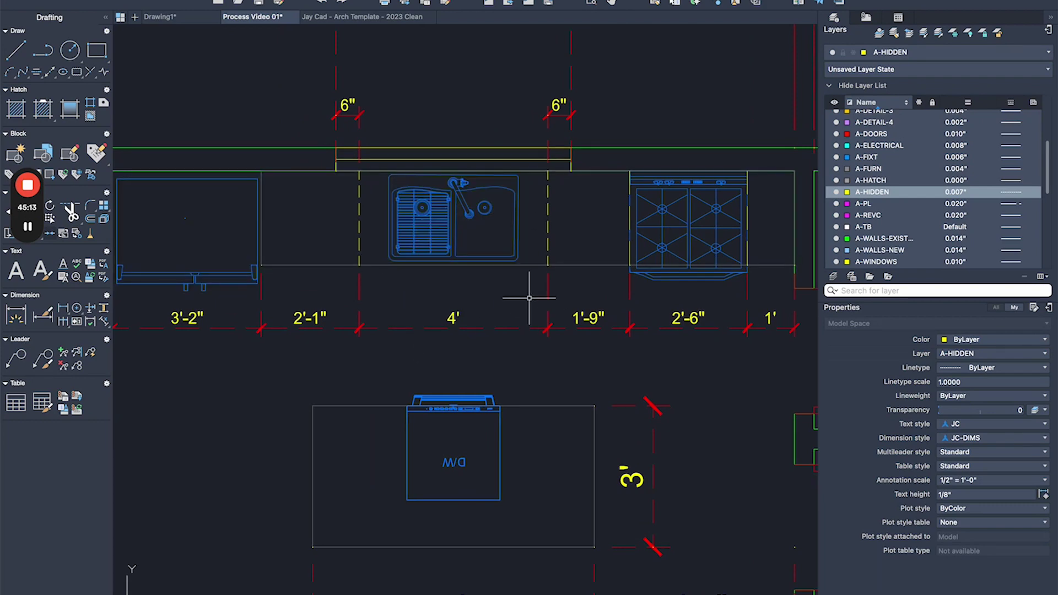
{"action": "middle_click_drag", "start_coordinate": [542, 278], "coordinate": [488, 270]}
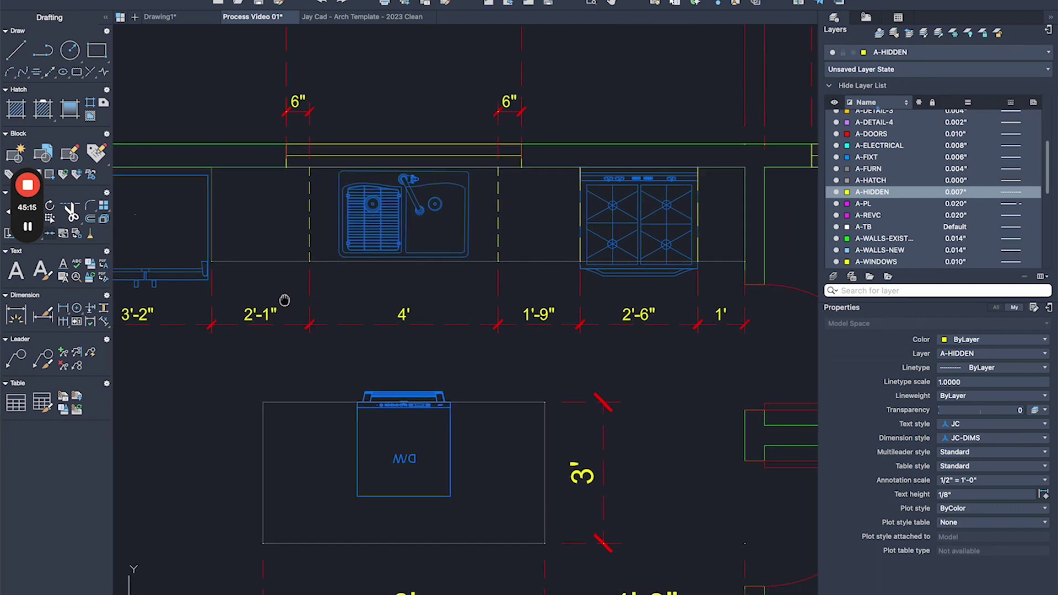
{"action": "scroll", "coordinate": [453, 202], "scroll_direction": "left", "scroll_amount": 5}
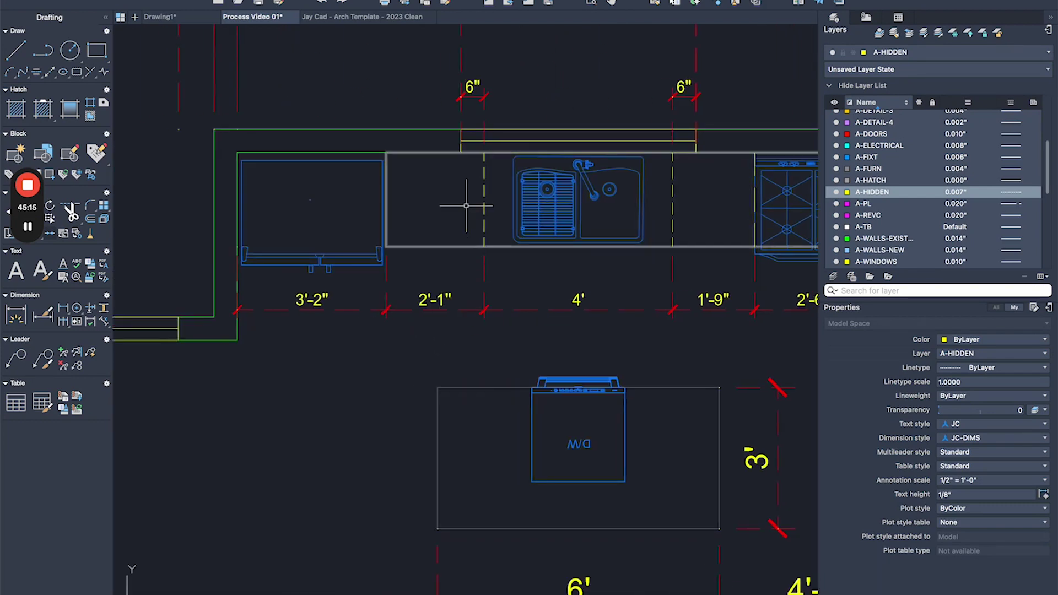
{"action": "left_click", "coordinate": [581, 380]}
{"action": "key", "text": "Escape"}
{"action": "scroll", "coordinate": [468, 370], "scroll_direction": "right", "scroll_amount": 3}
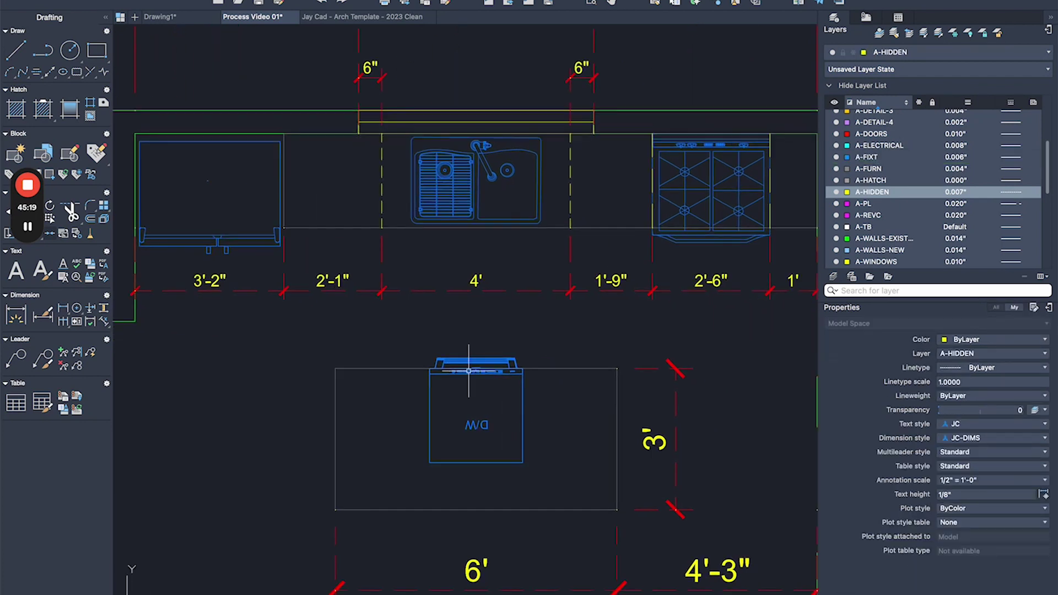
{"action": "scroll", "coordinate": [406, 346], "scroll_direction": "up", "scroll_amount": 2}
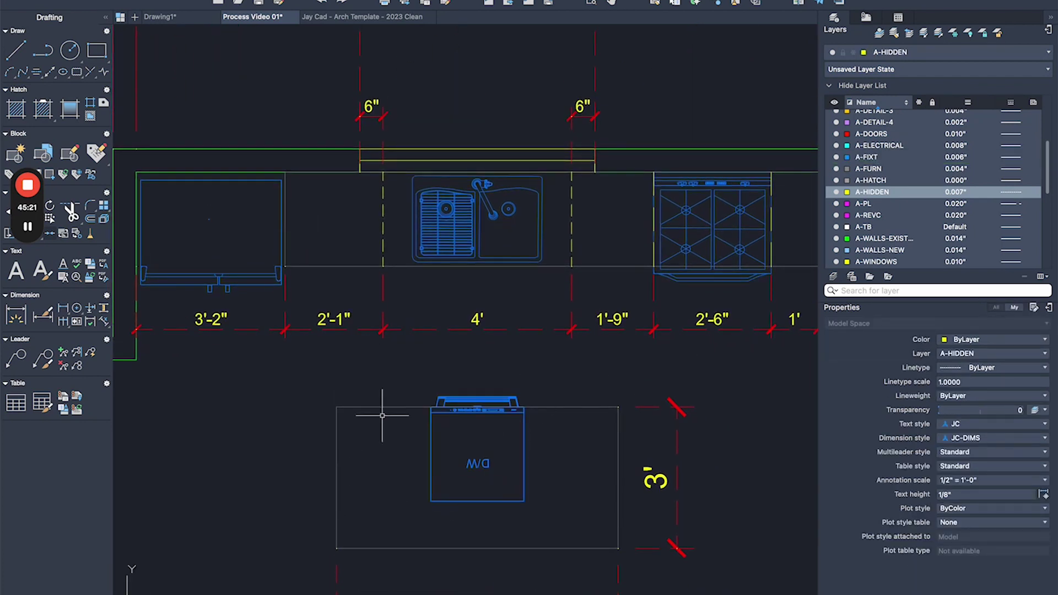
{"action": "scroll", "coordinate": [338, 336], "scroll_direction": "down", "scroll_amount": 2}
{"action": "scroll", "coordinate": [408, 329], "scroll_direction": "up", "scroll_amount": 2}
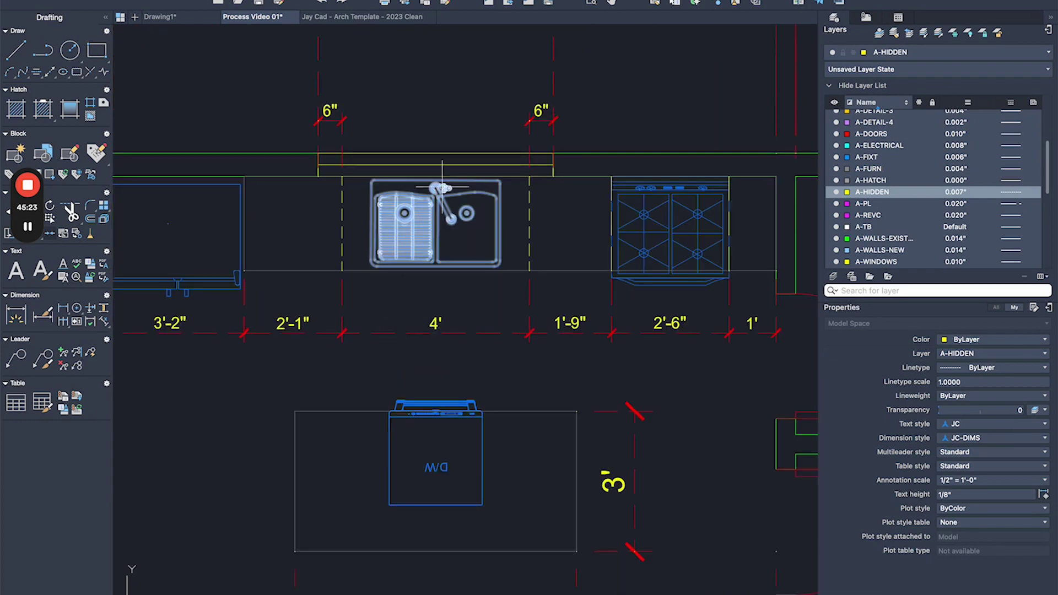
- Start copying the HOOD block from the Kitchen Blocks library, using its back-edge midpoint as the base point
{"action": "scroll", "coordinate": [513, 126], "scroll_direction": "down", "scroll_amount": 2}
{"action": "scroll", "coordinate": [523, 98], "scroll_direction": "up", "scroll_amount": 2}
{"action": "right_click", "coordinate": [523, 98]}
{"action": "left_click", "coordinate": [481, 115]}
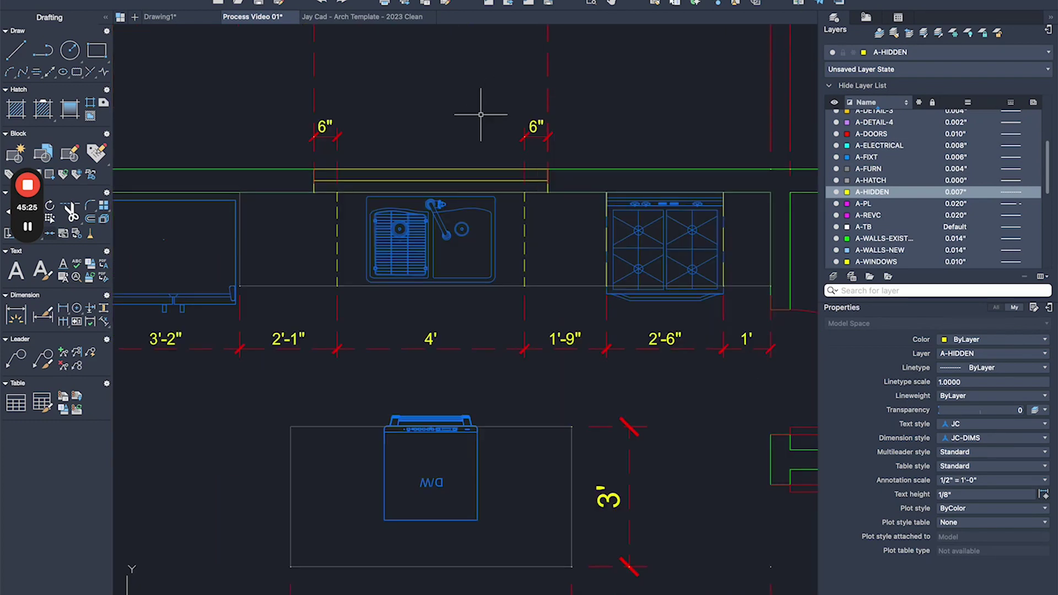
{"action": "scroll", "coordinate": [697, 123], "scroll_direction": "up", "scroll_amount": 2}
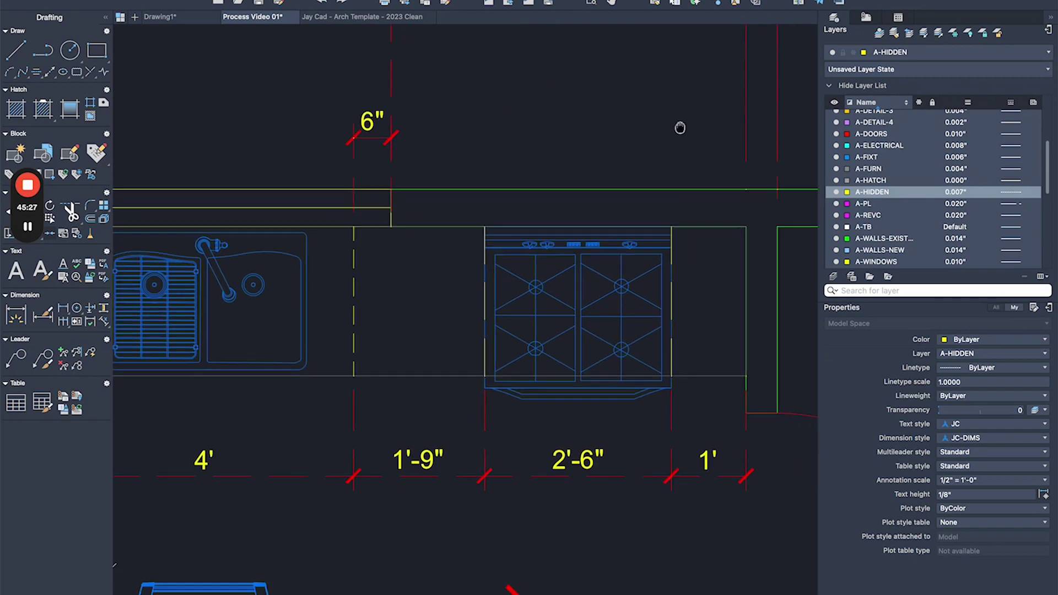
{"action": "scroll", "coordinate": [674, 127], "scroll_direction": "down", "scroll_amount": 10}
{"action": "middle_click_drag", "start_coordinate": [387, 182], "coordinate": [812, 161]}
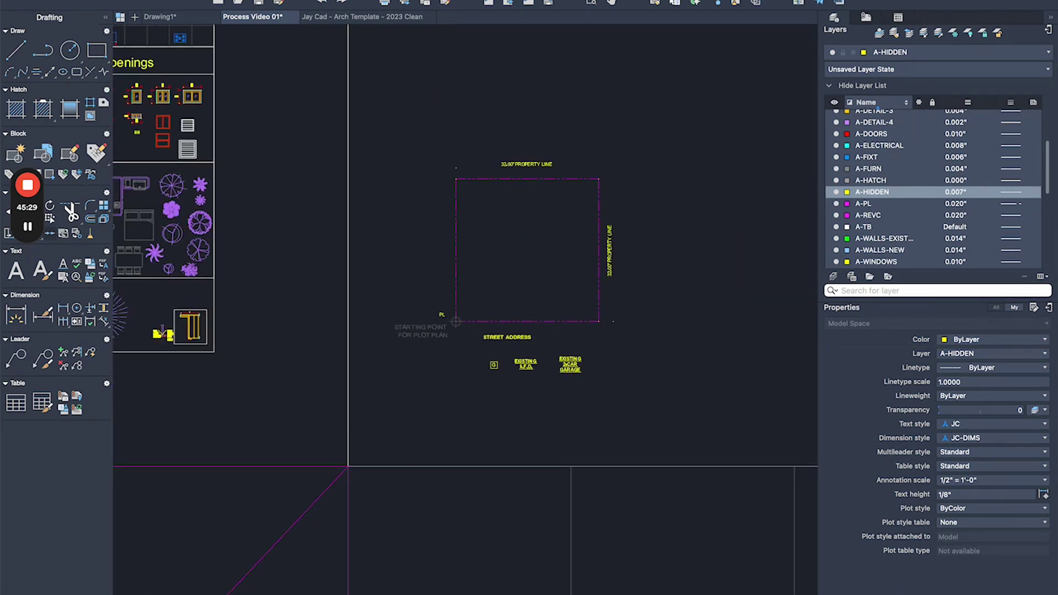
{"action": "scroll", "coordinate": [706, 226], "scroll_direction": "down", "scroll_amount": 2}
{"action": "middle_click_drag", "start_coordinate": [706, 227], "coordinate": [710, 312]}
{"action": "scroll", "coordinate": [278, 171], "scroll_direction": "up", "scroll_amount": 5}
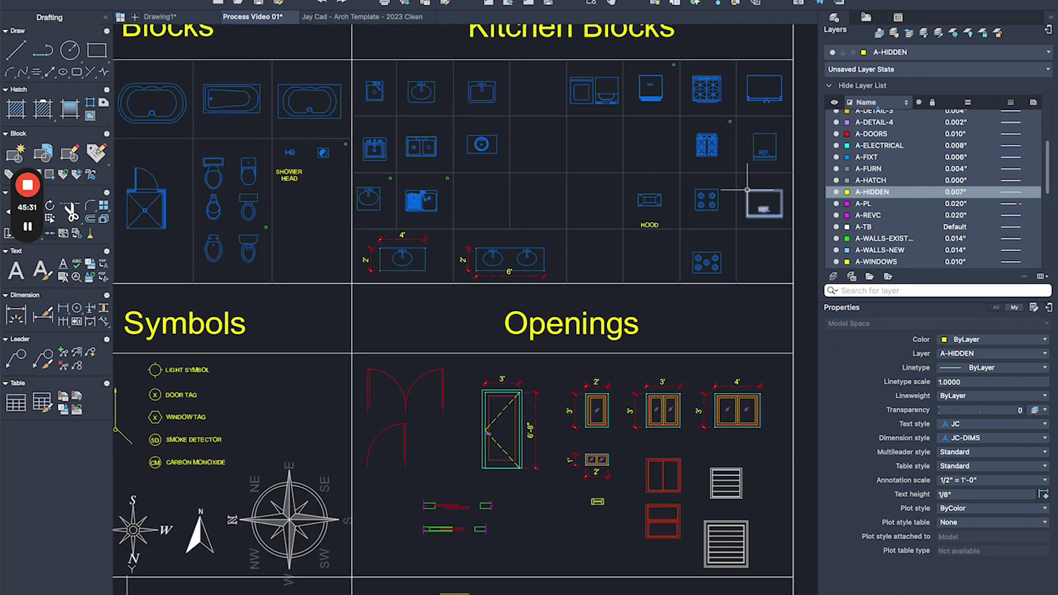
{"action": "scroll", "coordinate": [633, 242], "scroll_direction": "up", "scroll_amount": 4}
{"action": "left_click", "coordinate": [605, 241]}
{"action": "scroll", "coordinate": [600, 220], "scroll_direction": "up", "scroll_amount": 2}
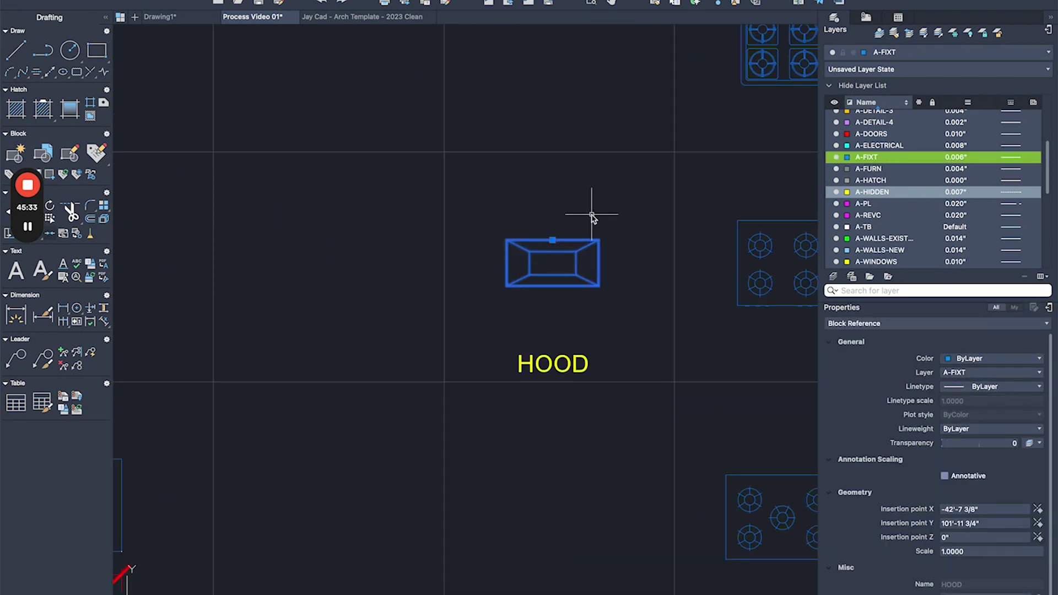
{"action": "type", "text": "co"}
{"action": "key", "text": "Return"}
{"action": "left_click", "coordinate": [556, 240]}
{"action": "scroll", "coordinate": [593, 229], "scroll_direction": "down", "scroll_amount": 8}
{"action": "middle_click_drag", "start_coordinate": [719, 234], "coordinate": [214, 313]}
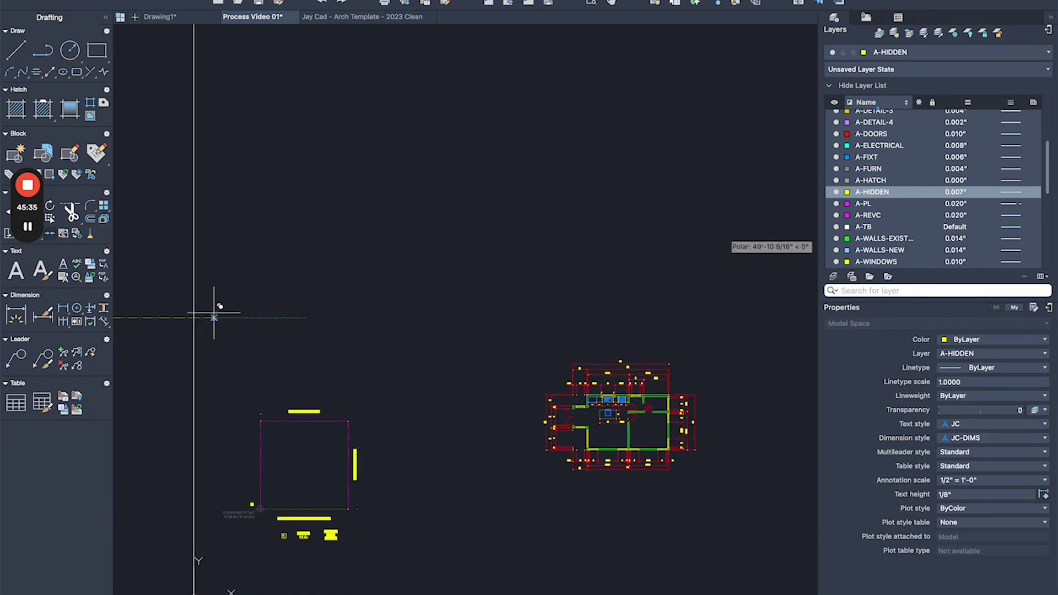
- Examine the sink, appliance and fixture blocks available in the Kitchen Blocks library
{"action": "middle_click_drag", "start_coordinate": [591, 300], "coordinate": [731, 279]}
{"action": "middle_click_drag", "start_coordinate": [330, 286], "coordinate": [633, 276]}
{"action": "scroll", "coordinate": [472, 276], "scroll_direction": "up", "scroll_amount": 3}
{"action": "scroll", "coordinate": [538, 274], "scroll_direction": "up", "scroll_amount": 2}
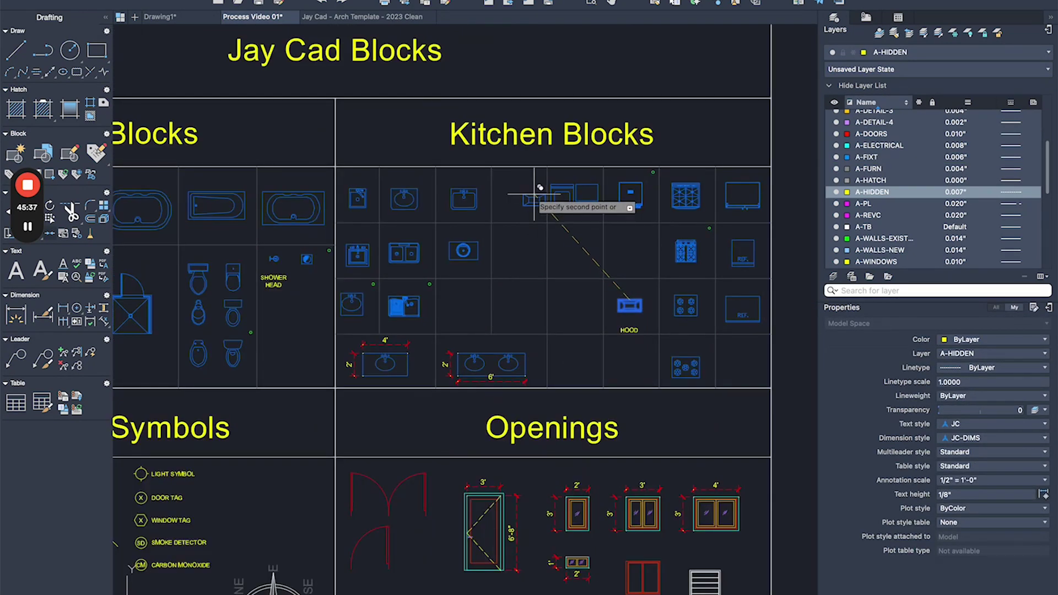
{"action": "middle_click_drag", "start_coordinate": [550, 192], "coordinate": [580, 201]}
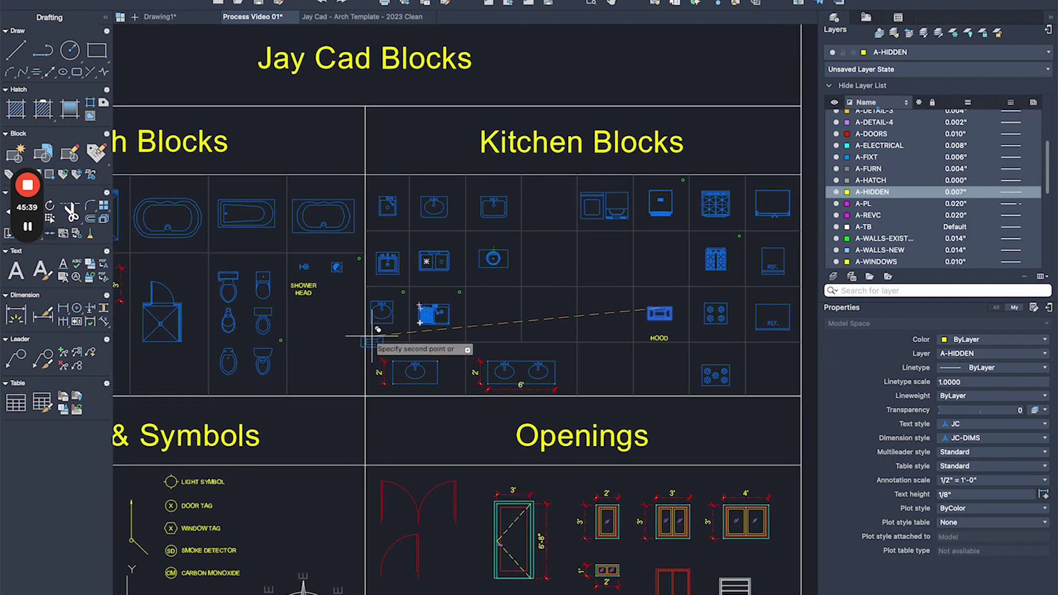
{"action": "middle_click_drag", "start_coordinate": [372, 335], "coordinate": [504, 344]}
{"action": "middle_click_drag", "start_coordinate": [655, 331], "coordinate": [357, 328]}
{"action": "scroll", "coordinate": [357, 328], "scroll_direction": "up", "scroll_amount": 3}
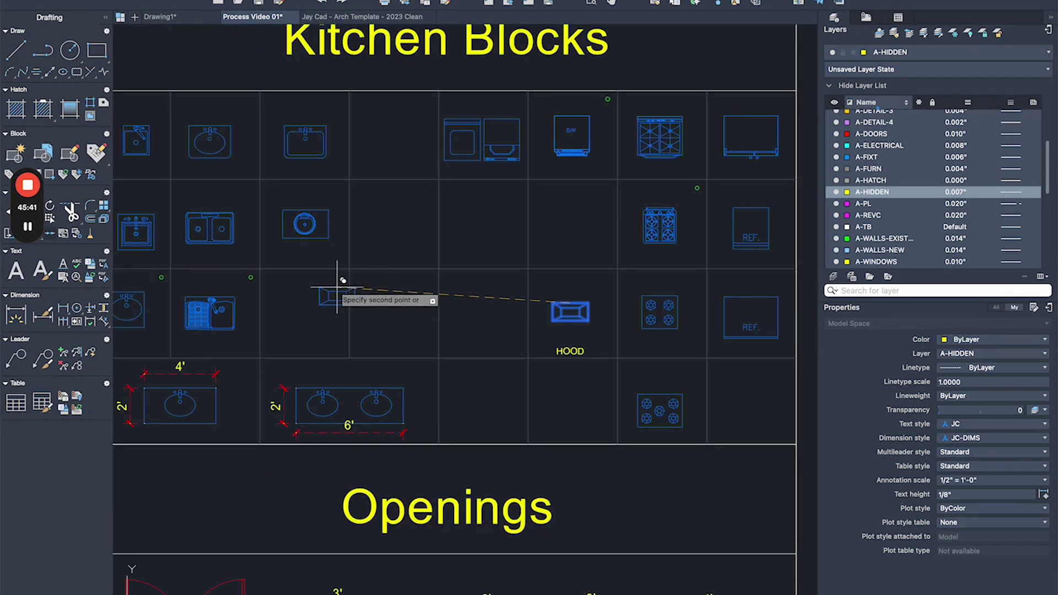
{"action": "scroll", "coordinate": [385, 304], "scroll_direction": "down", "scroll_amount": 2}
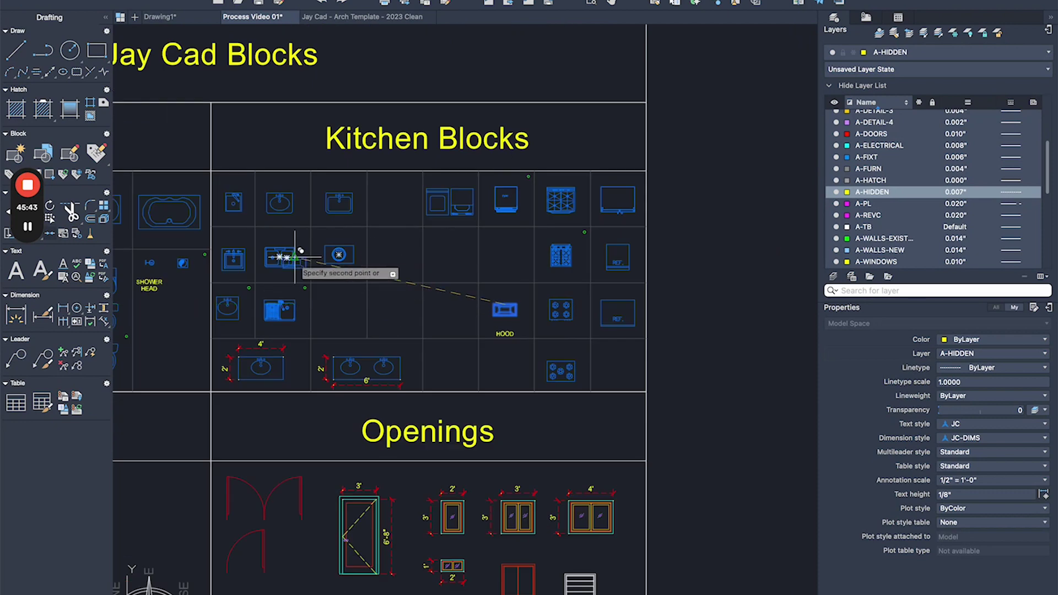
{"action": "scroll", "coordinate": [297, 264], "scroll_direction": "down", "scroll_amount": 2}
{"action": "scroll", "coordinate": [310, 260], "scroll_direction": "down", "scroll_amount": 2}
{"action": "scroll", "coordinate": [331, 221], "scroll_direction": "up", "scroll_amount": 5}
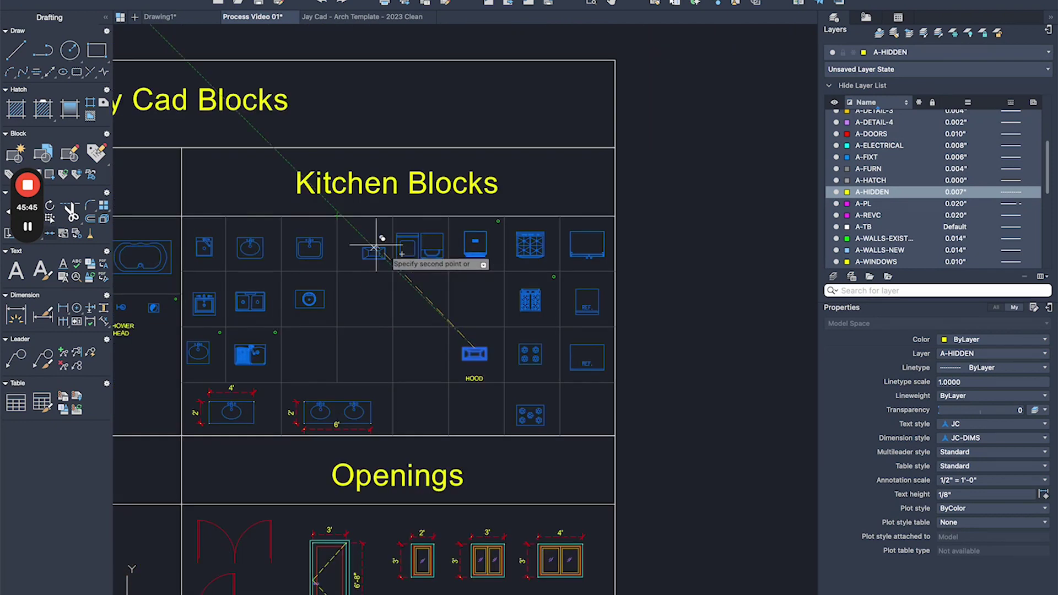
{"action": "scroll", "coordinate": [488, 327], "scroll_direction": "up", "scroll_amount": 2}
{"action": "scroll", "coordinate": [567, 301], "scroll_direction": "down", "scroll_amount": 2}
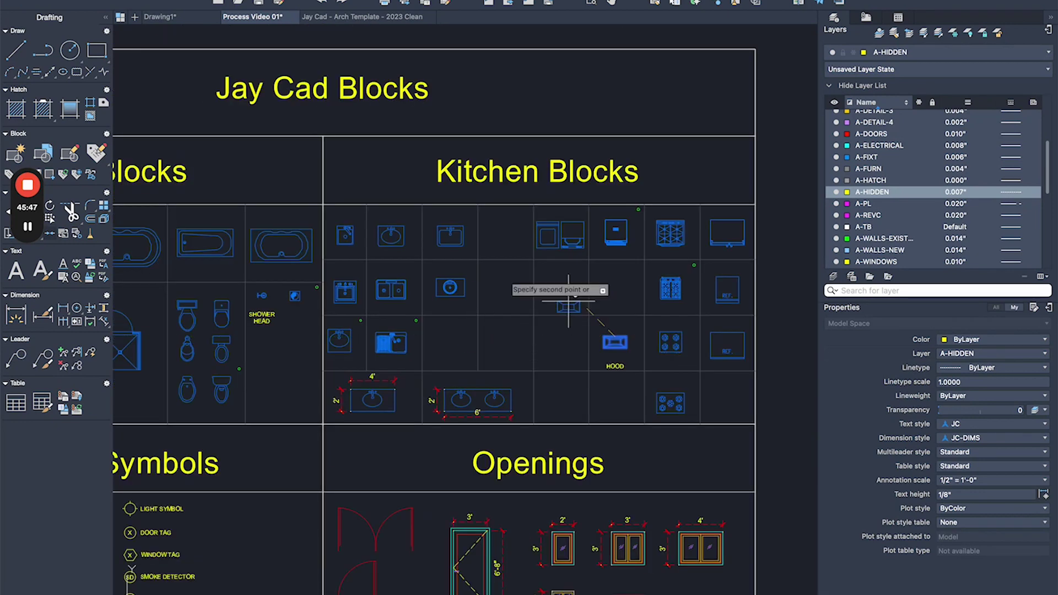
{"action": "scroll", "coordinate": [495, 306], "scroll_direction": "down", "scroll_amount": 3}
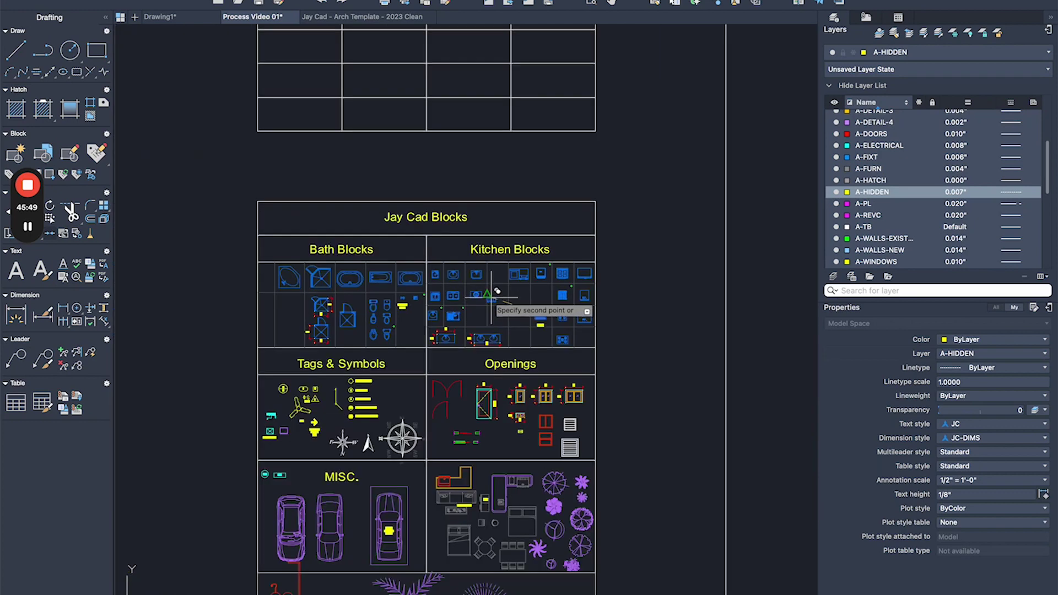
{"action": "scroll", "coordinate": [579, 295], "scroll_direction": "down", "scroll_amount": 2}
{"action": "scroll", "coordinate": [578, 295], "scroll_direction": "up", "scroll_amount": 4}
{"action": "scroll", "coordinate": [448, 362], "scroll_direction": "down", "scroll_amount": 2}
- Place the hood copy over the stove, its back-edge midpoint on the stove's rear midpoint at the wall
{"action": "scroll", "coordinate": [447, 362], "scroll_direction": "up", "scroll_amount": 6}
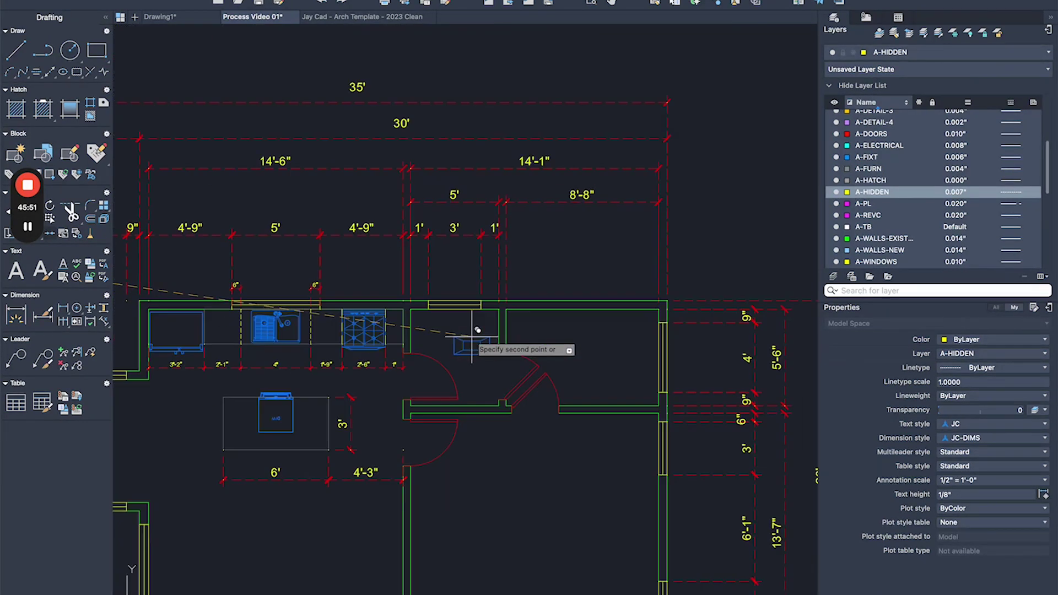
{"action": "scroll", "coordinate": [365, 281], "scroll_direction": "up", "scroll_amount": 3}
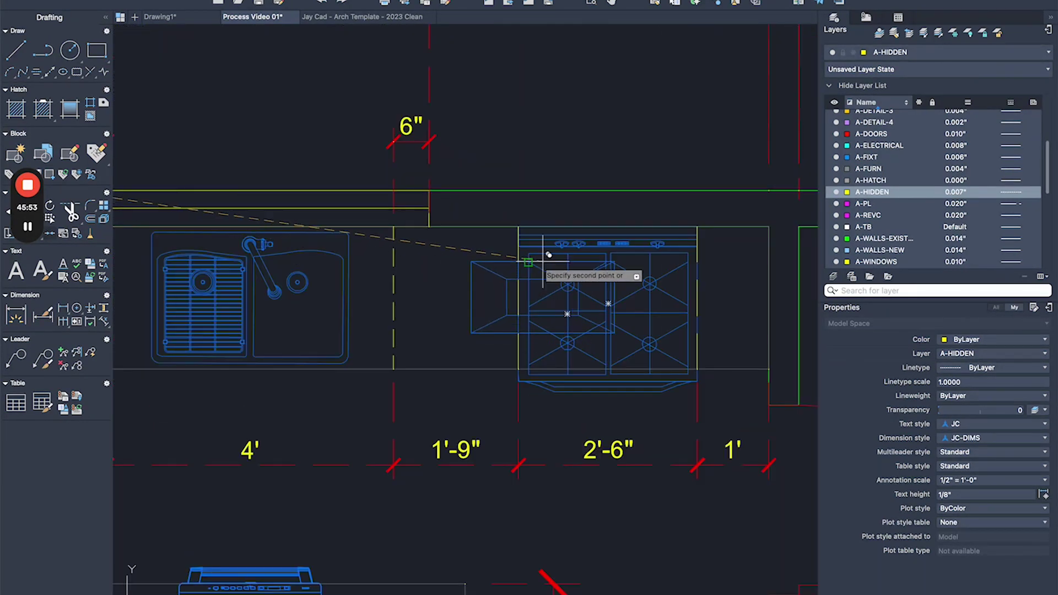
{"action": "left_click", "coordinate": [608, 226]}
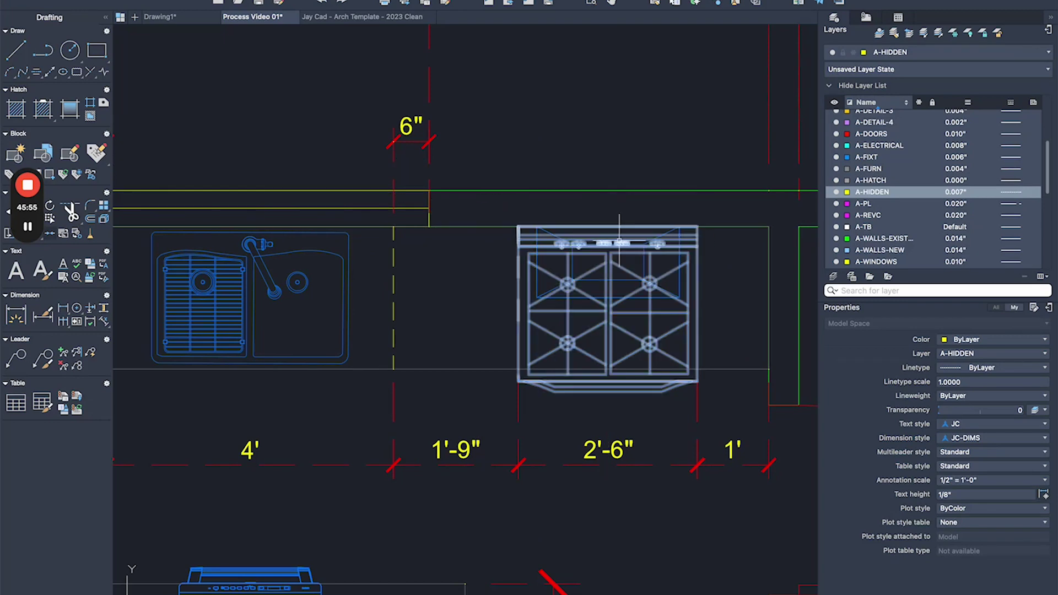
{"action": "key", "text": "Escape"}
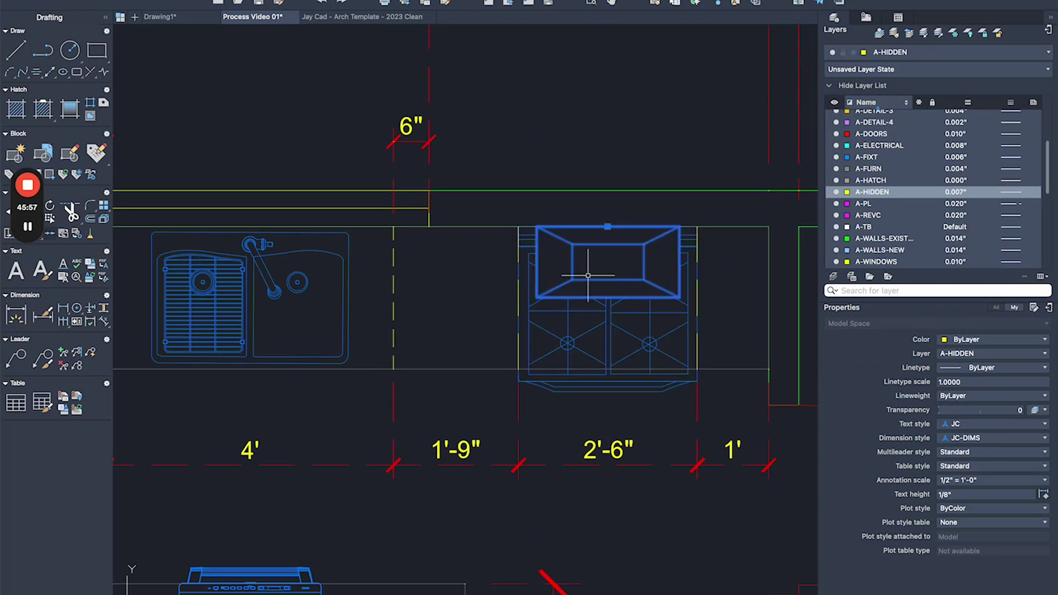
- Move the hood off the back wall toward the front of the stove
{"action": "left_click", "coordinate": [587, 276]}
{"action": "scroll", "coordinate": [634, 262], "scroll_direction": "up", "scroll_amount": 2}
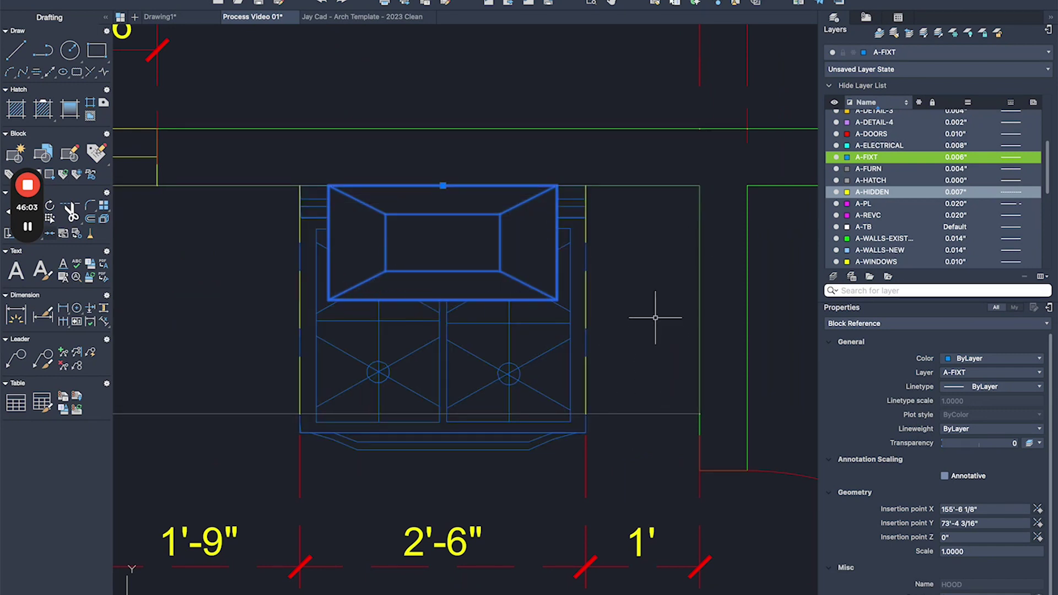
{"action": "type", "text": "m"}
{"action": "key", "text": "space"}
{"action": "left_click", "coordinate": [655, 294]}
{"action": "scroll", "coordinate": [645, 318], "scroll_direction": "down", "scroll_amount": 2}
{"action": "left_click", "coordinate": [641, 411]}
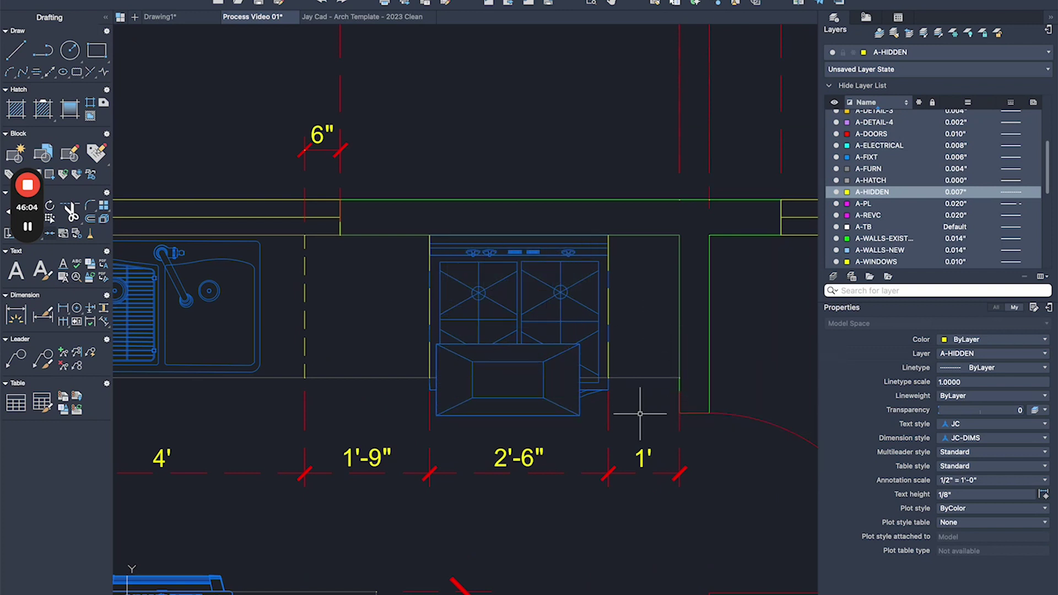
- Move the hood by its back-edge midpoint to the stove's rear midpoint at the back wall
{"action": "left_click", "coordinate": [565, 415]}
{"action": "type", "text": "m"}
{"action": "key", "text": "space"}
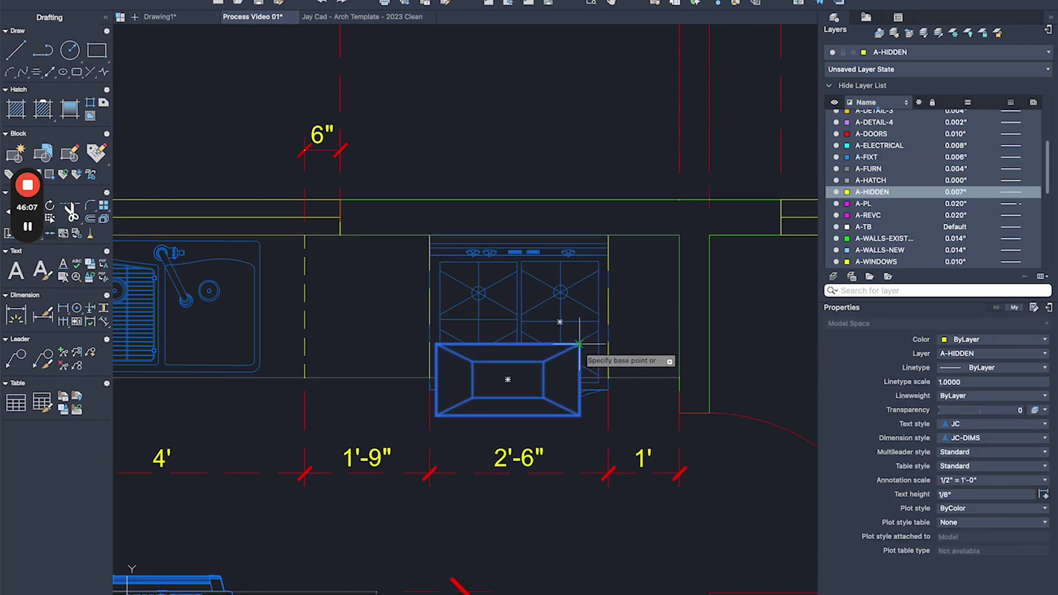
{"action": "left_click", "coordinate": [507, 343]}
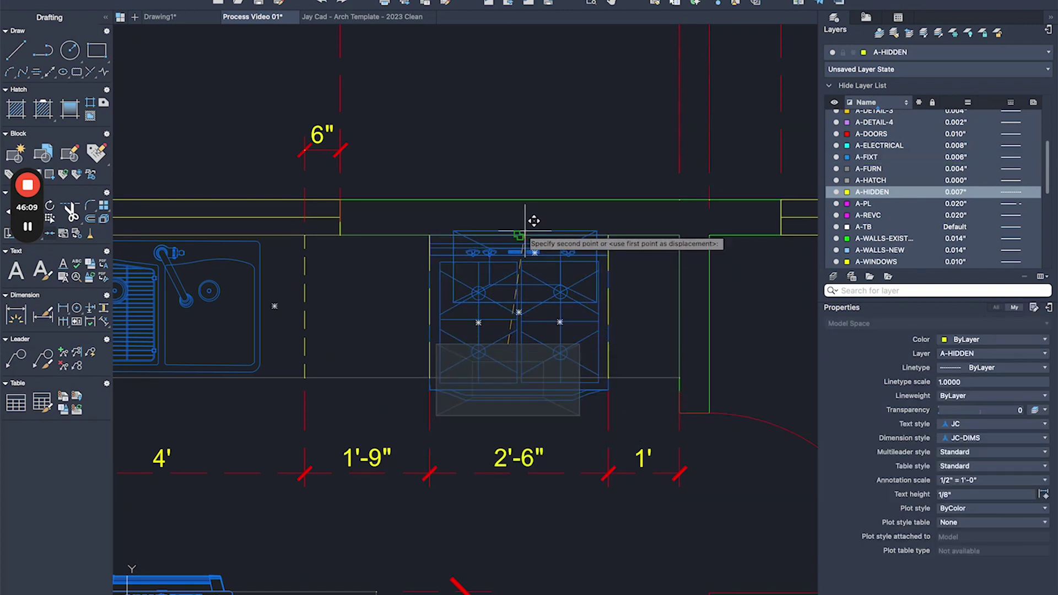
{"action": "left_click", "coordinate": [522, 233]}
{"action": "scroll", "coordinate": [532, 223], "scroll_direction": "up", "scroll_amount": 2}
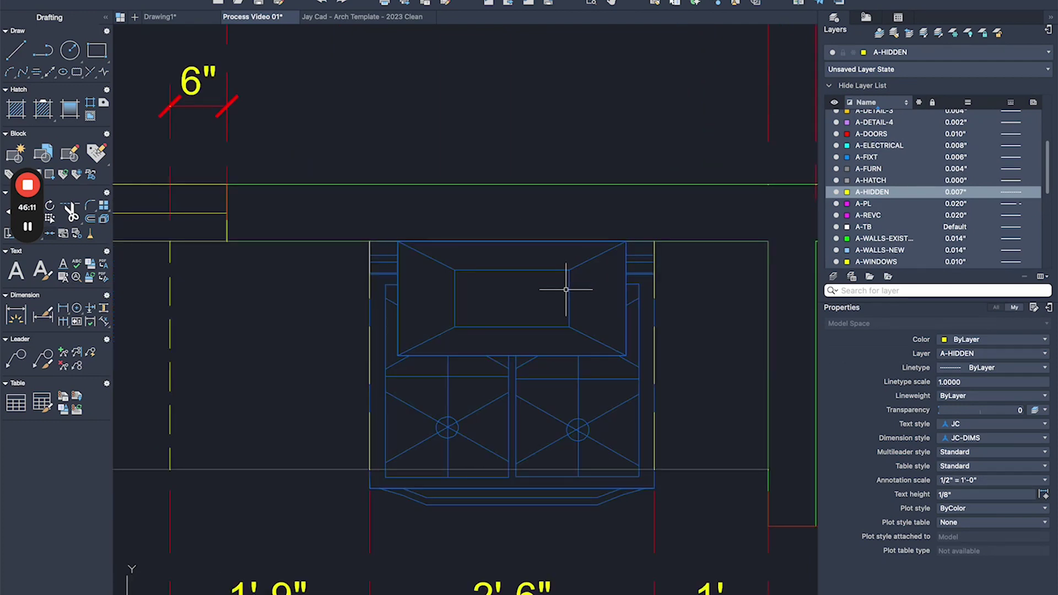
- Open the hood block over the stove in the block editor
{"action": "scroll", "coordinate": [402, 316], "scroll_direction": "down", "scroll_amount": 4}
{"action": "scroll", "coordinate": [362, 358], "scroll_direction": "up", "scroll_amount": 2}
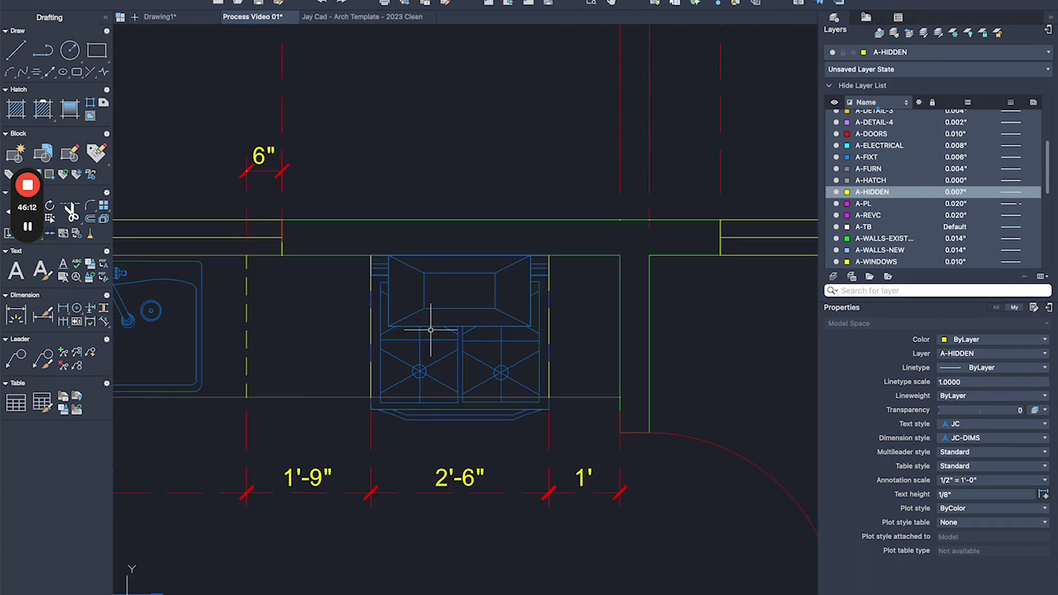
{"action": "left_click", "coordinate": [471, 308]}
{"action": "type", "text": "be"}
{"action": "key", "text": "Return"}
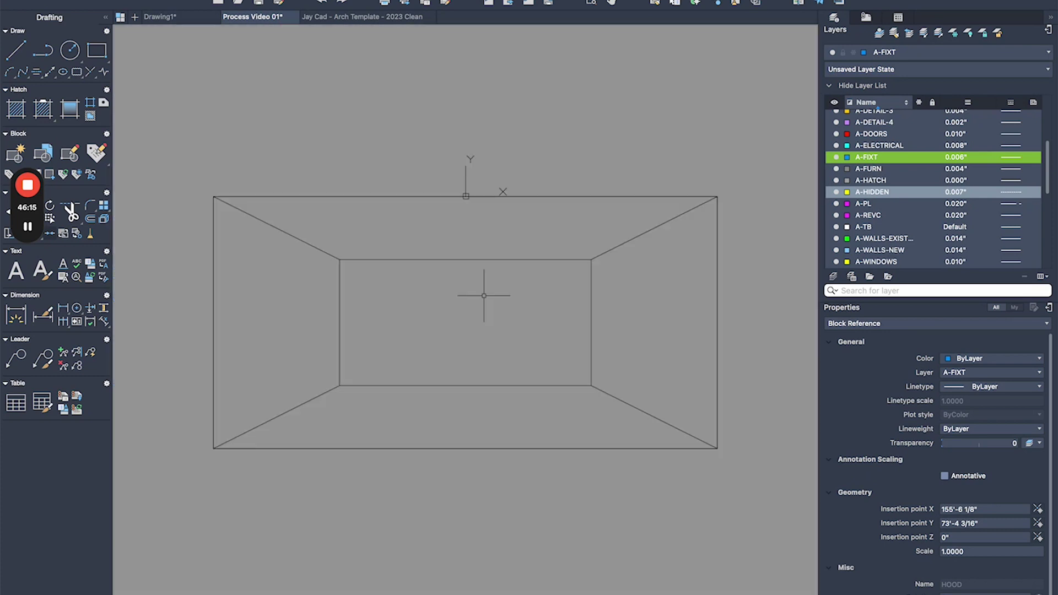
{"action": "type", "text": "dli"}
{"action": "key", "text": "Return"}
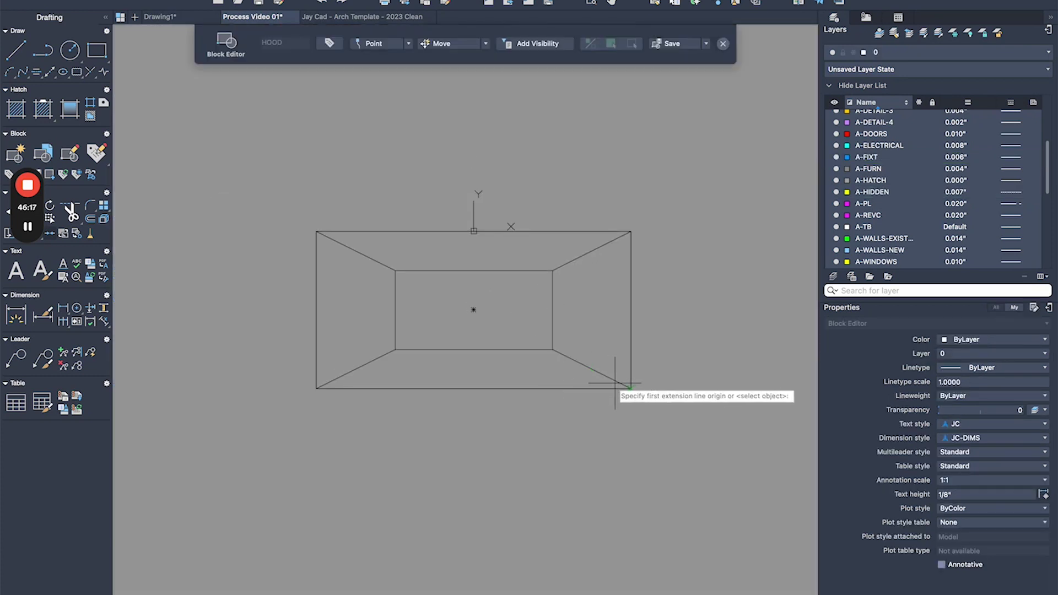
{"action": "left_click", "coordinate": [631, 388]}
{"action": "left_click", "coordinate": [316, 388]}
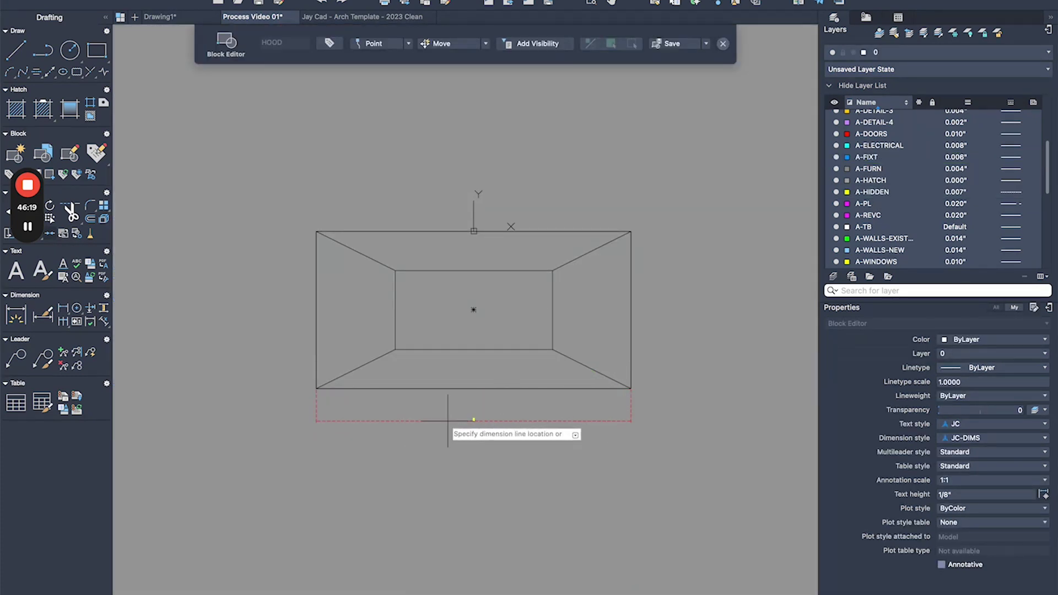
{"action": "scroll", "coordinate": [474, 410], "scroll_direction": "up", "scroll_amount": 5}
{"action": "scroll", "coordinate": [477, 408], "scroll_direction": "down", "scroll_amount": 5}
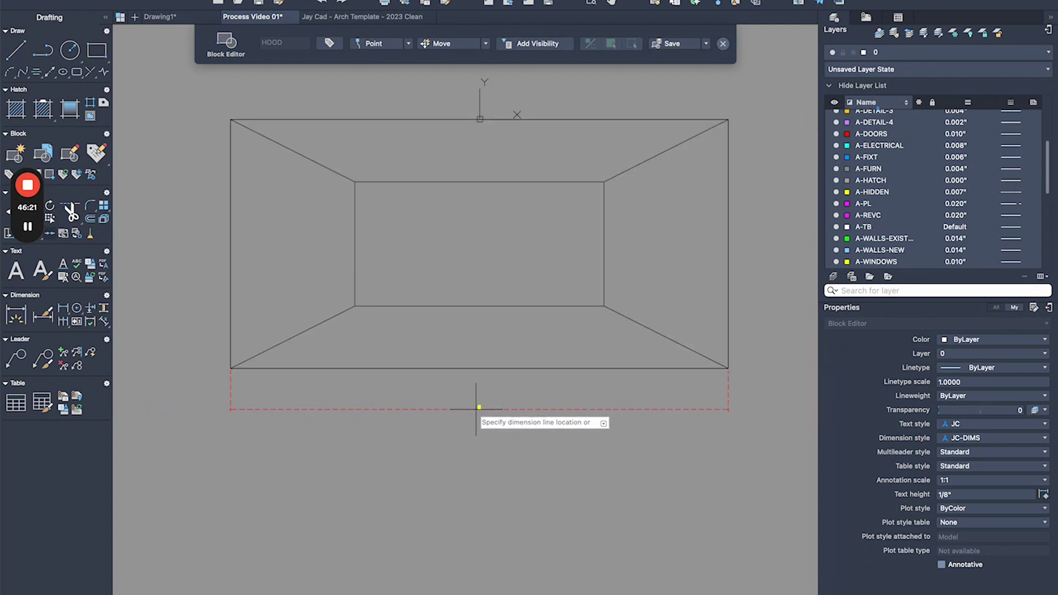
{"action": "scroll", "coordinate": [478, 407], "scroll_direction": "down", "scroll_amount": 2}
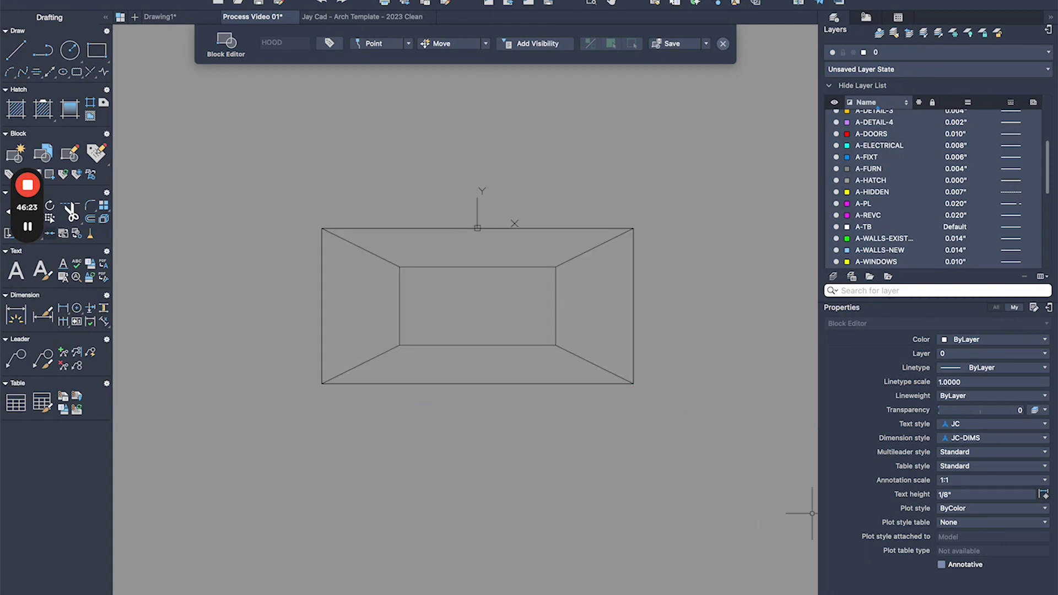
- Set the block's annotation scale to 1/2" = 1'-0" and dimension the hood's overall width below its front edge
{"action": "left_click", "coordinate": [991, 480]}
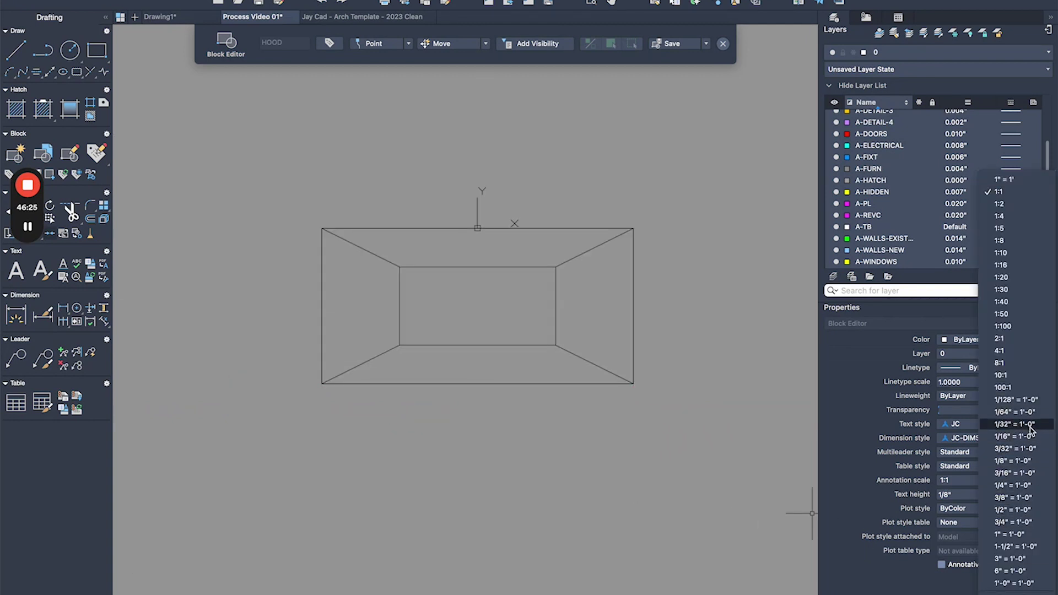
{"action": "left_click", "coordinate": [1020, 514]}
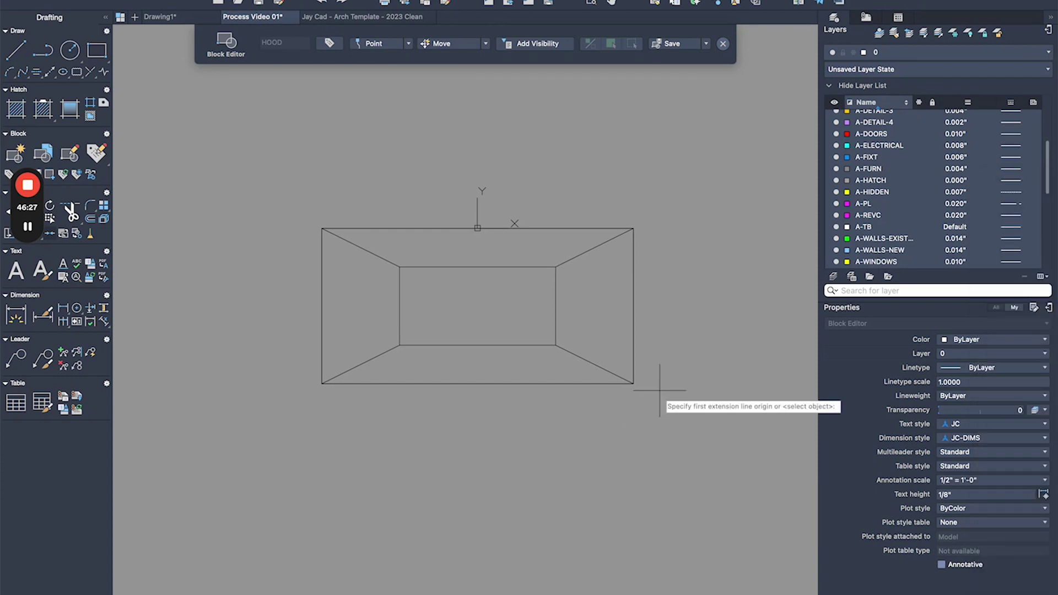
{"action": "left_click", "coordinate": [634, 384]}
{"action": "left_click", "coordinate": [323, 394]}
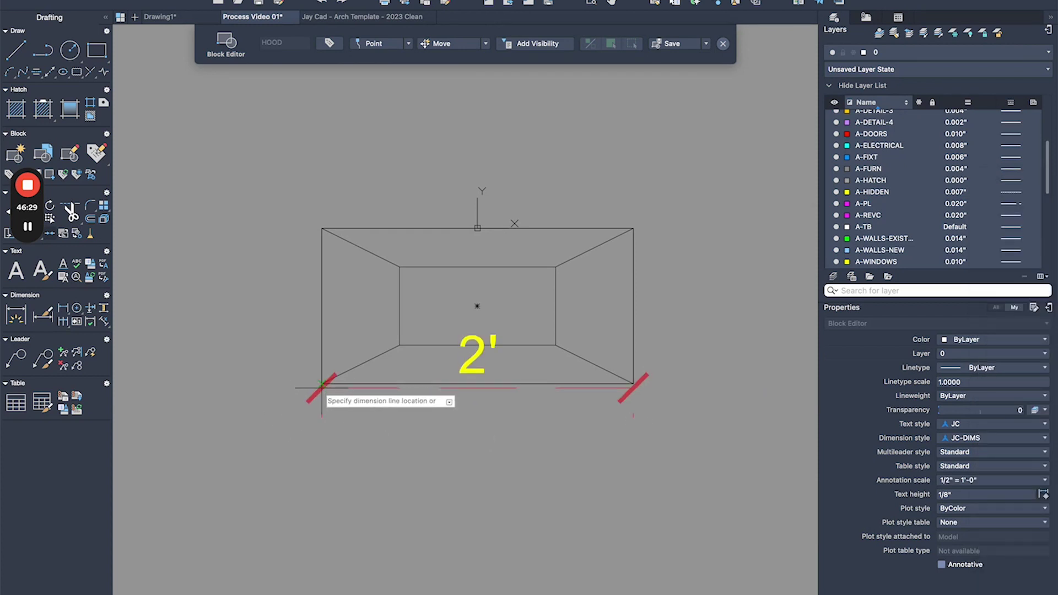
{"action": "left_click", "coordinate": [355, 457]}
- Stretch the hood's right side and the attached width dimension 3" outward
{"action": "middle_click_drag", "start_coordinate": [652, 340], "coordinate": [604, 236]}
{"action": "scroll", "coordinate": [612, 288], "scroll_direction": "down", "scroll_amount": 2}
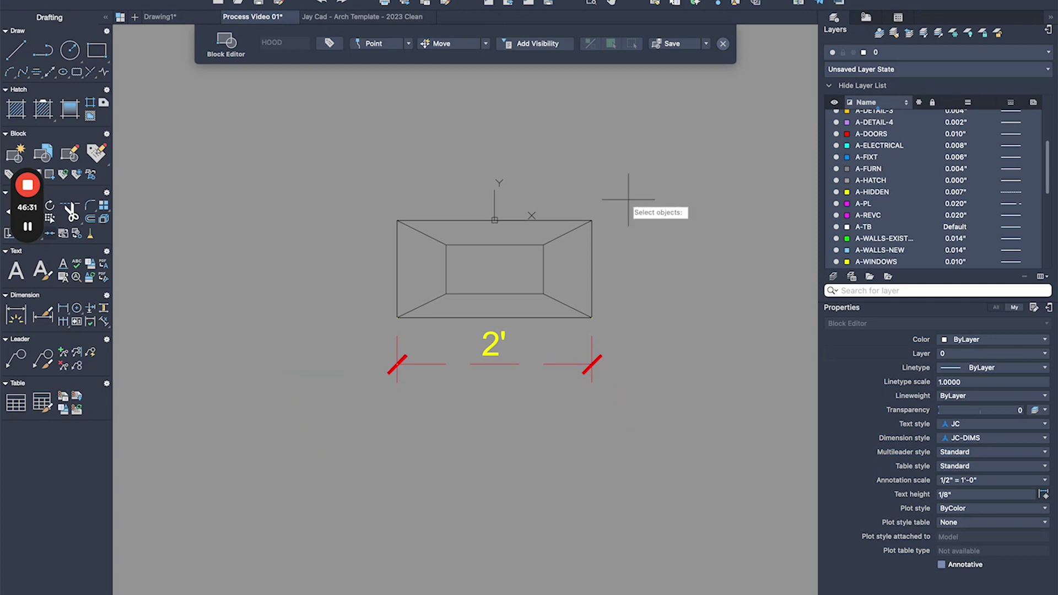
{"action": "left_click", "coordinate": [628, 199]}
{"action": "left_click", "coordinate": [569, 379]}
{"action": "key", "text": "Return"}
{"action": "left_click", "coordinate": [656, 301]}
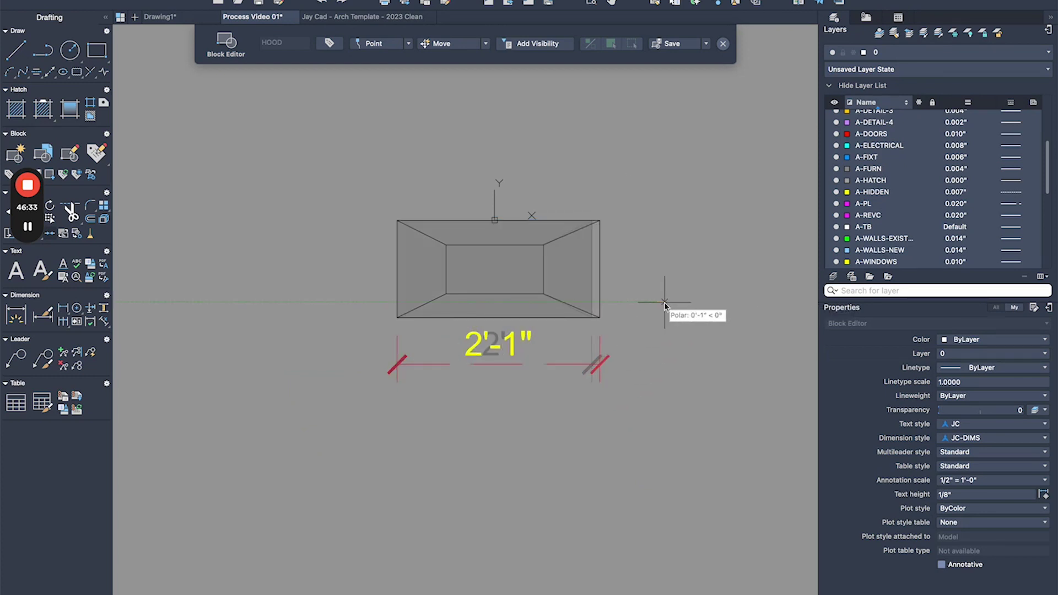
{"action": "type", "text": "3"}
{"action": "key", "text": "Return"}
- Stretch the hood's left side and the attached width dimension 3" outward, and select the outer outline
{"action": "key", "text": "Return"}
{"action": "left_click", "coordinate": [423, 200]}
{"action": "left_click", "coordinate": [345, 453]}
{"action": "key", "text": "Return"}
{"action": "left_click", "coordinate": [416, 417]}
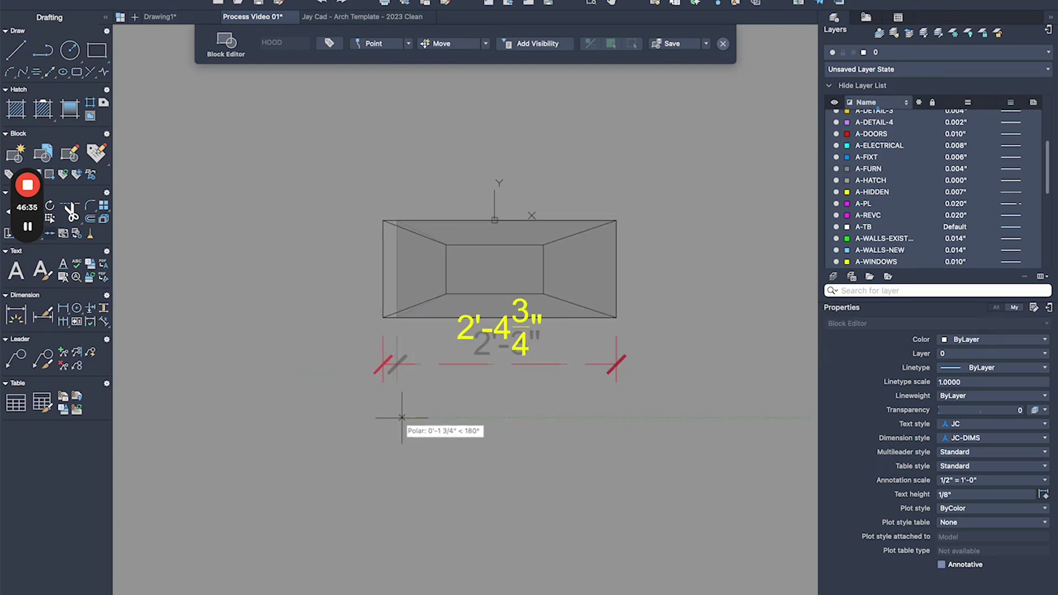
{"action": "type", "text": "3"}
{"action": "key", "text": "Return"}
{"action": "left_click", "coordinate": [581, 219]}
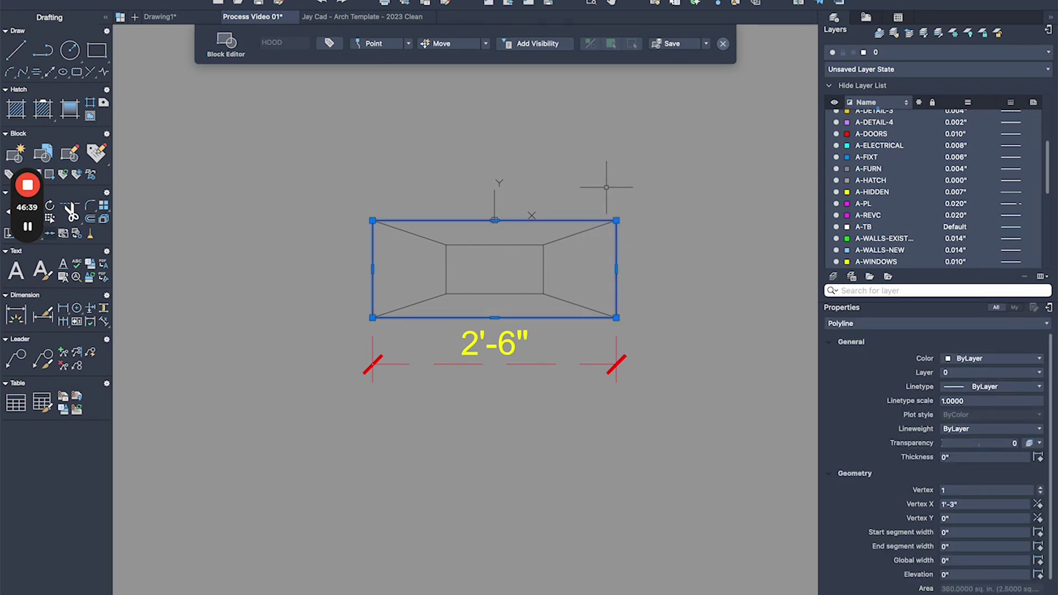
- Select the wipeout behind the hood's outer outline and inspect its properties in the block editor
{"action": "key", "text": "Escape"}
{"action": "left_click", "coordinate": [590, 226]}
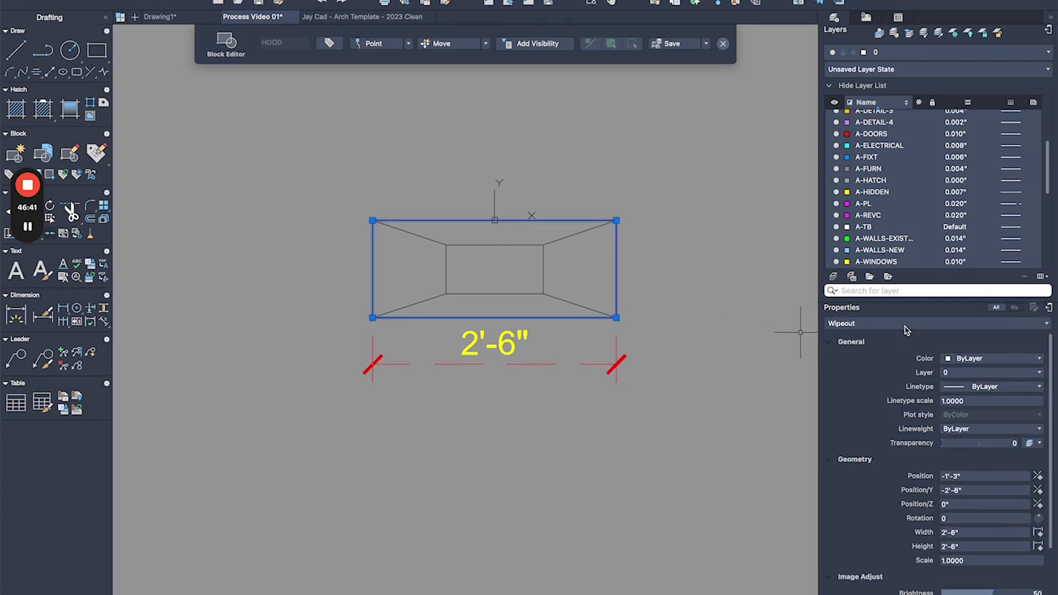
{"action": "scroll", "coordinate": [544, 225], "scroll_direction": "up", "scroll_amount": 2}
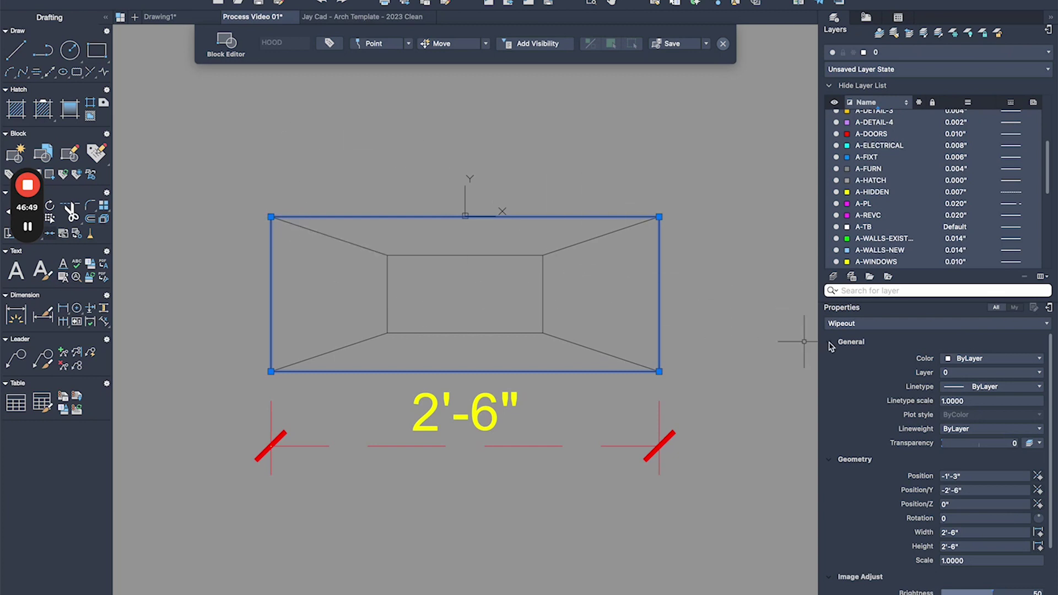
{"action": "key", "text": "Escape"}
{"action": "scroll", "coordinate": [685, 190], "scroll_direction": "down", "scroll_amount": 2}
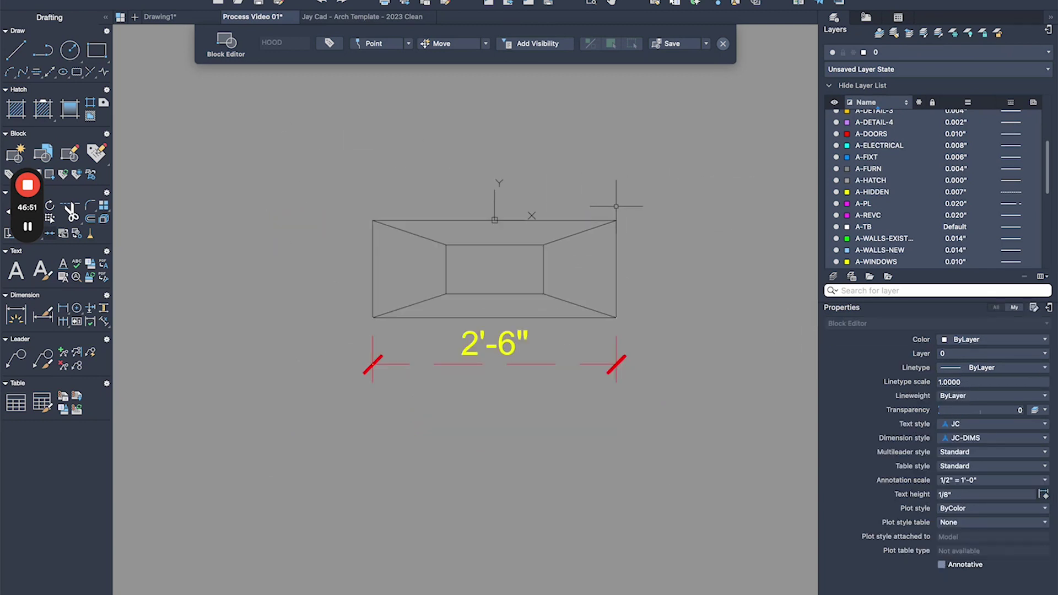
- Try moving the hood's outer outline below the block, and undo the move
{"action": "left_click", "coordinate": [588, 220]}
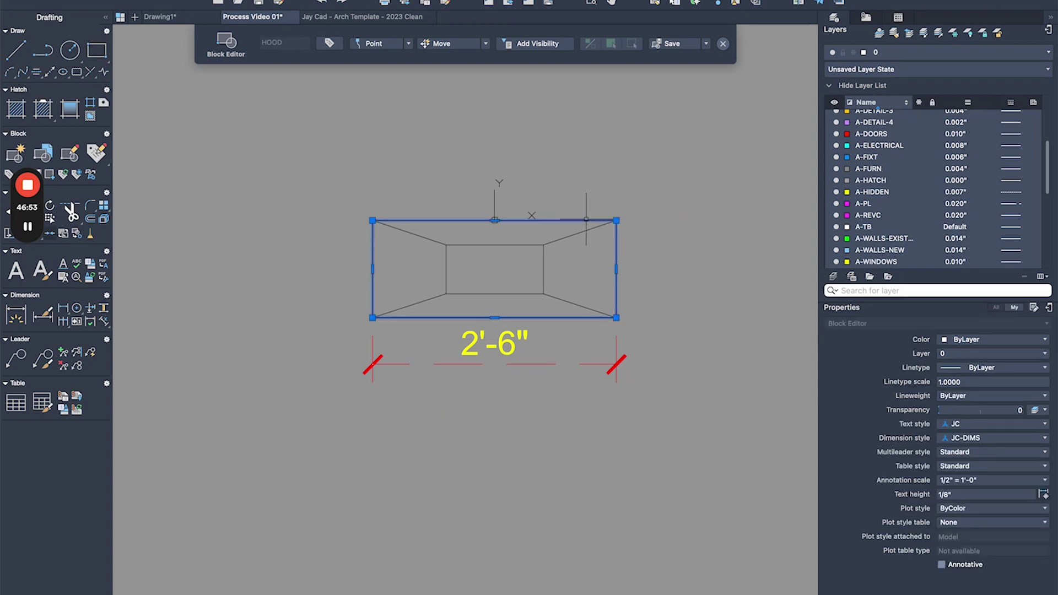
{"action": "type", "text": "m"}
{"action": "key", "text": "space"}
{"action": "left_click", "coordinate": [690, 225]}
{"action": "left_click", "coordinate": [653, 330]}
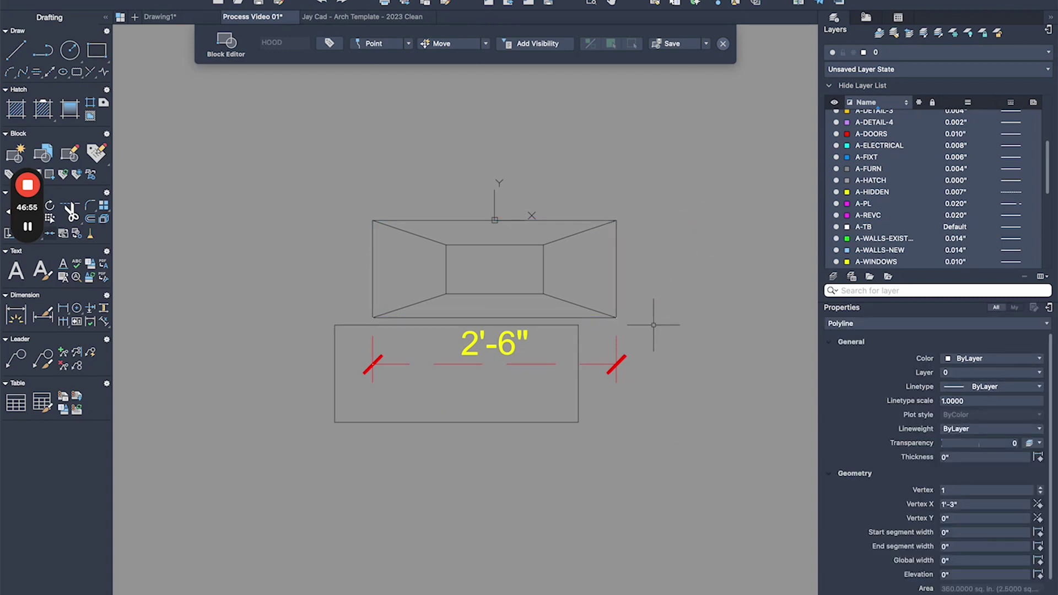
{"action": "key", "text": "super+z"}
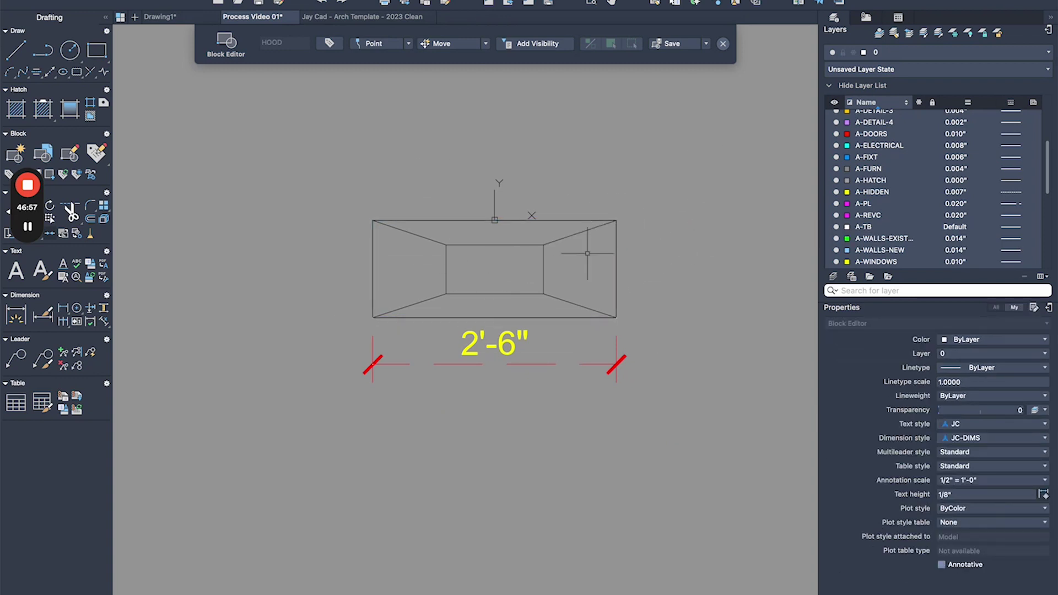
- Erase the width dimension below the hood inside the block and close the block editor
{"action": "left_click_drag", "start_coordinate": [595, 345], "coordinate": [520, 423]}
{"action": "key", "text": "Delete"}
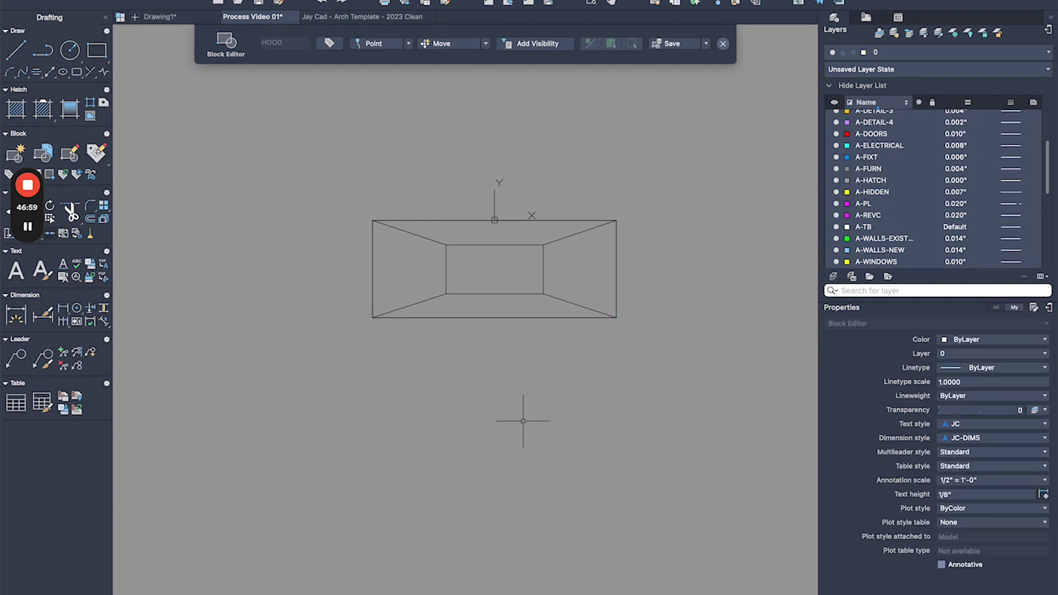
{"action": "scroll", "coordinate": [561, 204], "scroll_direction": "up", "scroll_amount": 2}
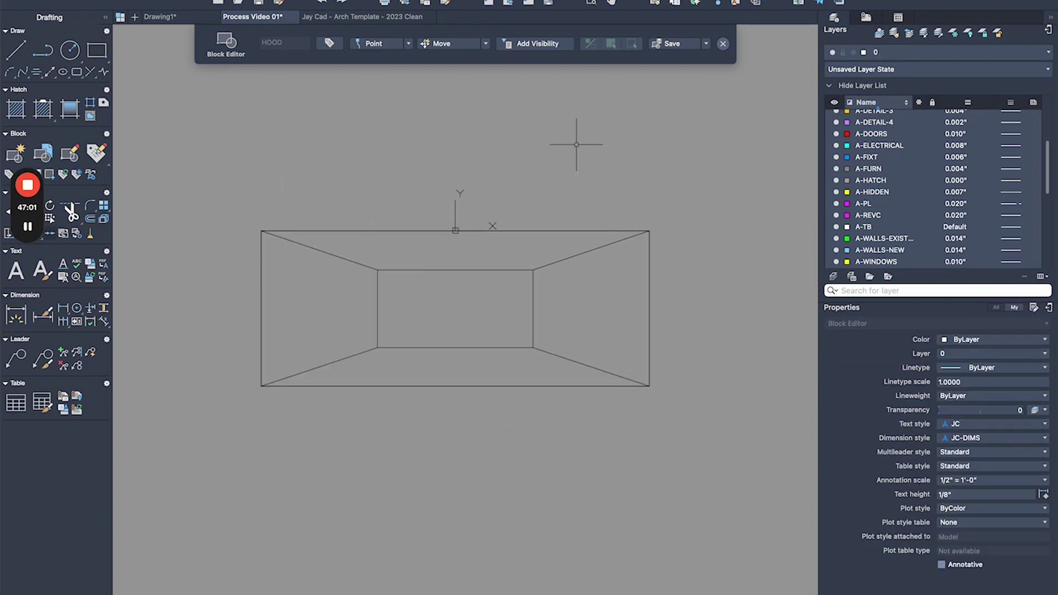
{"action": "left_click", "coordinate": [722, 44]}
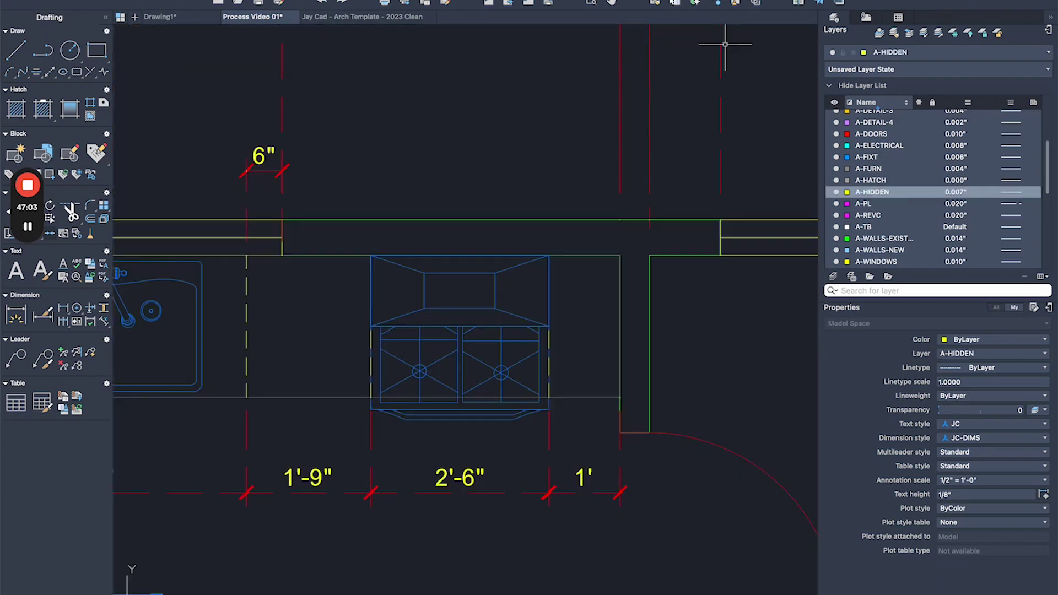
- Dimension the overall width of the hood in the Kitchen Blocks library, placing the dimension above its HOOD label
{"action": "left_click", "coordinate": [451, 326]}
{"action": "middle_click_drag", "start_coordinate": [470, 274], "coordinate": [537, 217]}
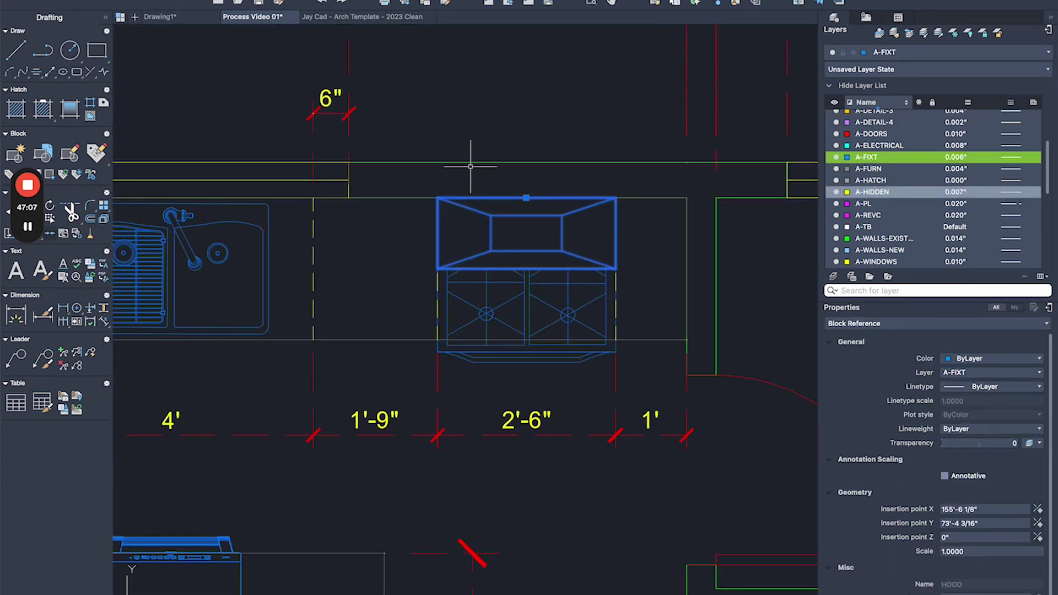
{"action": "scroll", "coordinate": [482, 164], "scroll_direction": "down", "scroll_amount": 10}
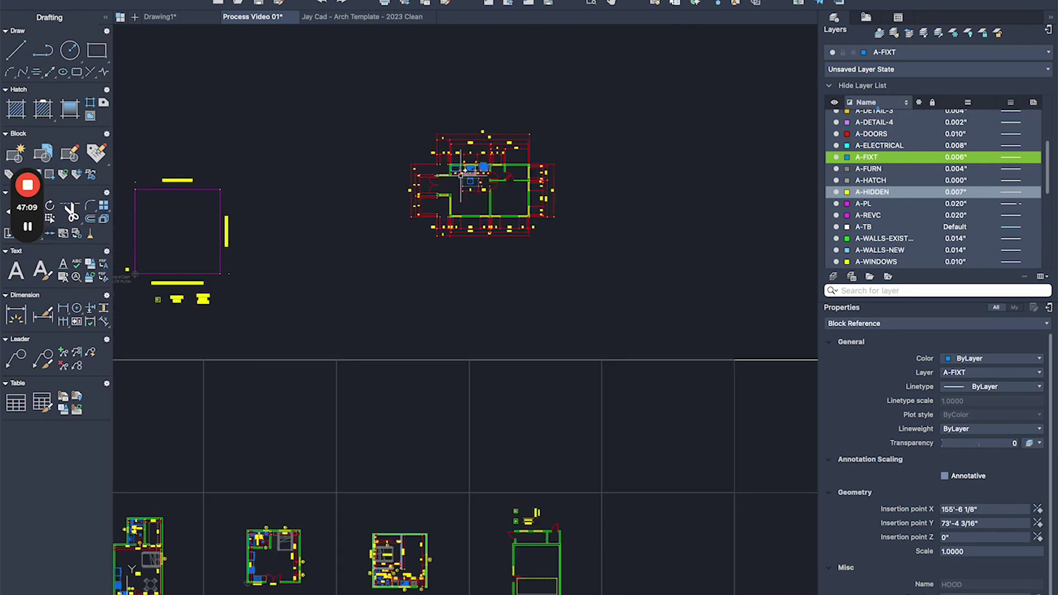
{"action": "key", "text": "Escape"}
{"action": "middle_click_drag", "start_coordinate": [303, 187], "coordinate": [812, 332]}
{"action": "scroll", "coordinate": [401, 225], "scroll_direction": "up", "scroll_amount": 10}
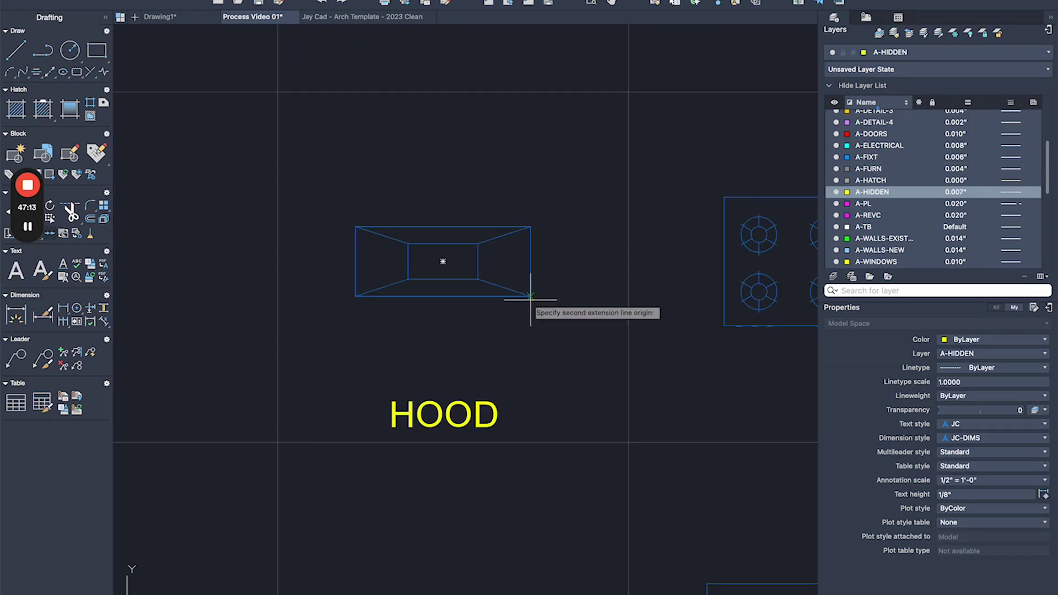
{"action": "left_click", "coordinate": [350, 296]}
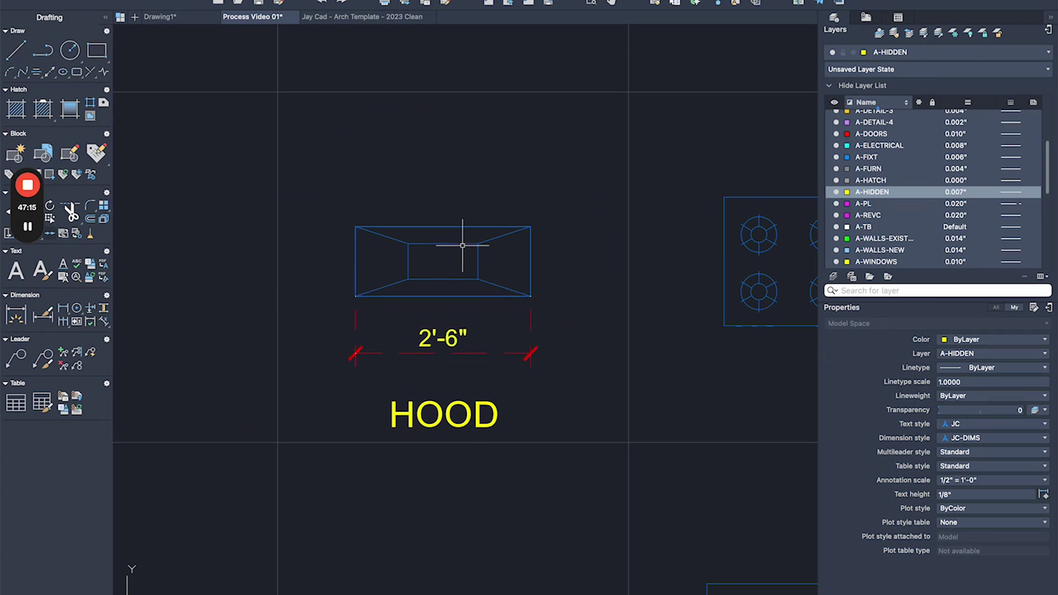
- Review the properties of the library's hood block and return to the kitchen plan
{"action": "left_click", "coordinate": [462, 243]}
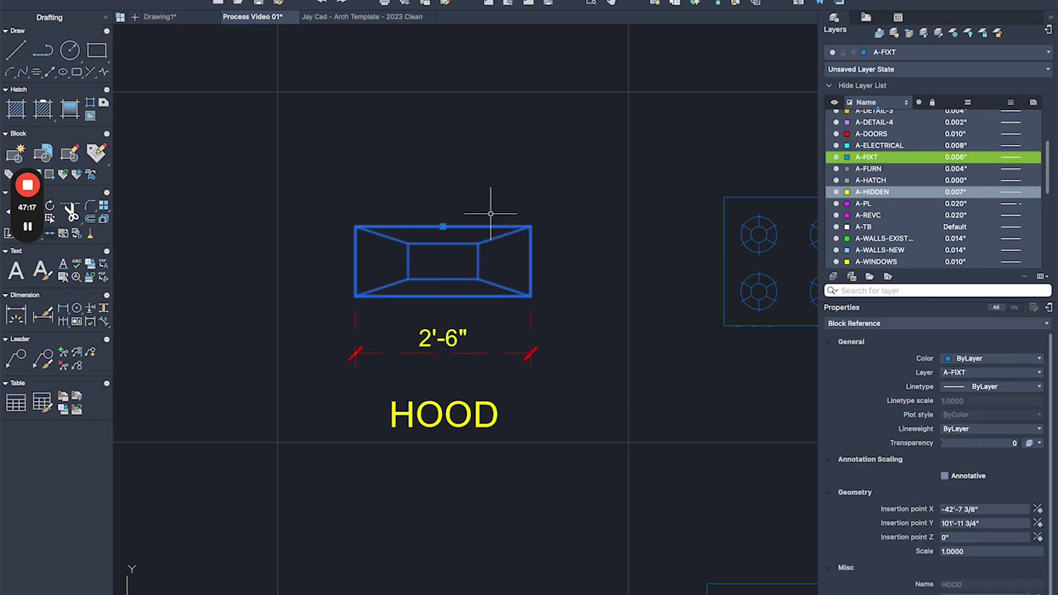
{"action": "scroll", "coordinate": [851, 398], "scroll_direction": "down", "scroll_amount": 1}
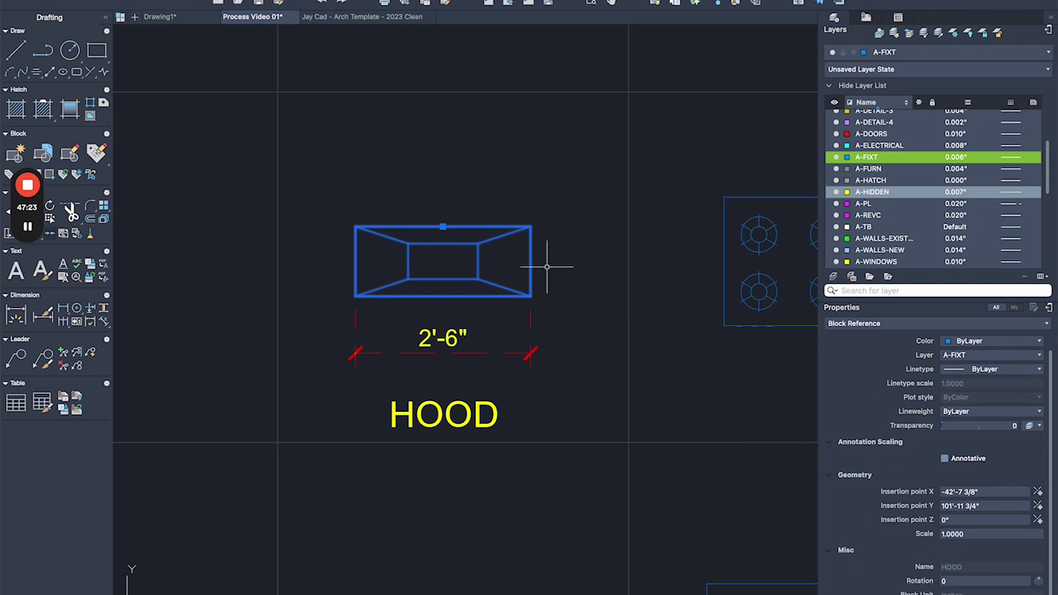
{"action": "key", "text": "super+c"}
{"action": "scroll", "coordinate": [452, 282], "scroll_direction": "down", "scroll_amount": 10}
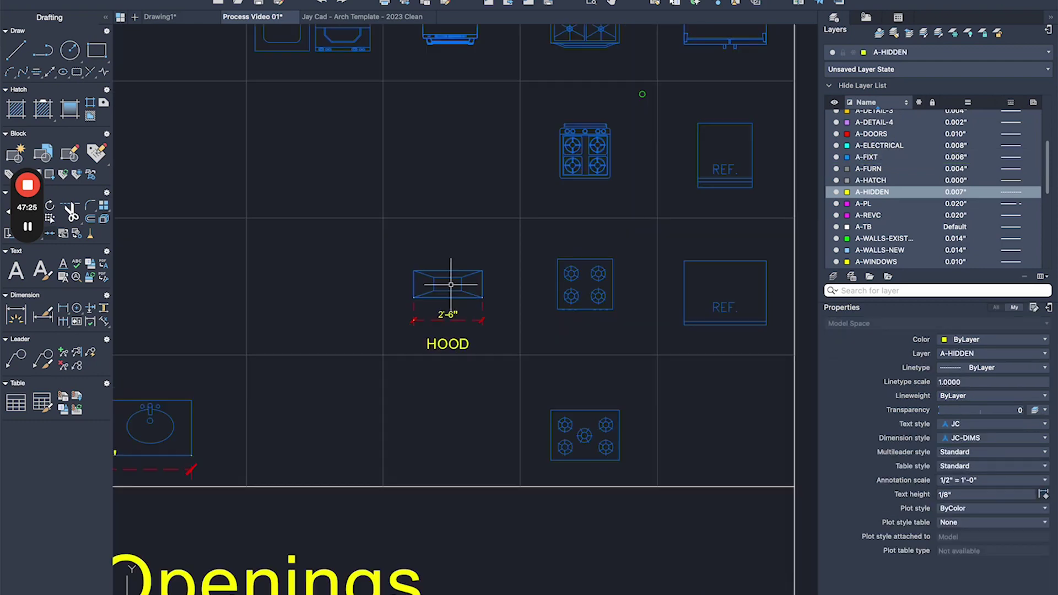
{"action": "middle_click_drag", "start_coordinate": [746, 295], "coordinate": [222, 264]}
{"action": "scroll", "coordinate": [433, 331], "scroll_direction": "up", "scroll_amount": 10}
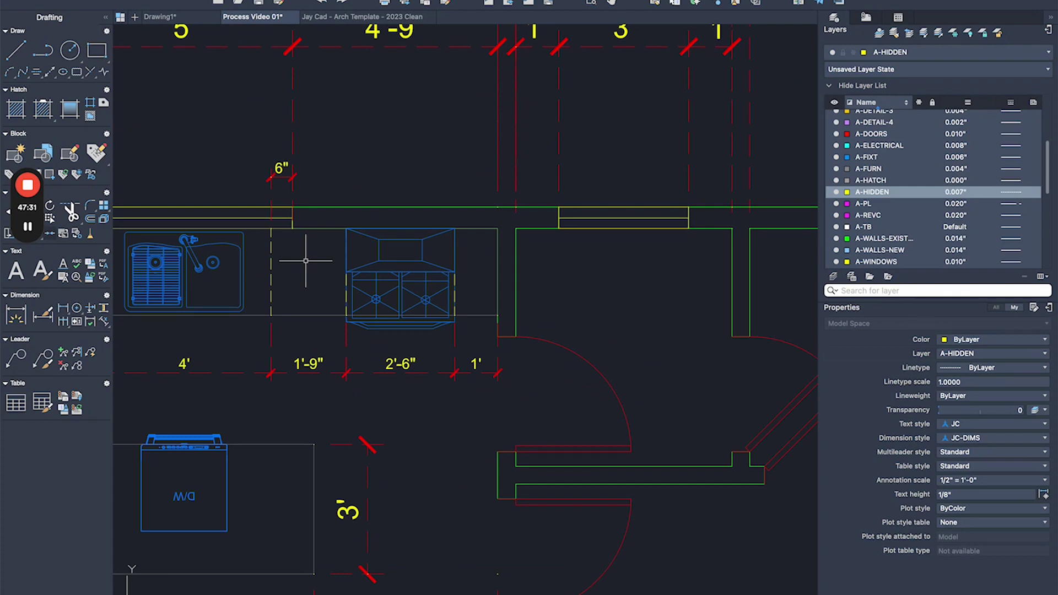
- Draw dashed upper-cabinet rectangles on layer A-HIDDEN on both sides of the hood, reaching the side wall and the kitchen window's edge
{"action": "scroll", "coordinate": [306, 261], "scroll_direction": "down", "scroll_amount": 6}
{"action": "scroll", "coordinate": [446, 230], "scroll_direction": "up", "scroll_amount": 2}
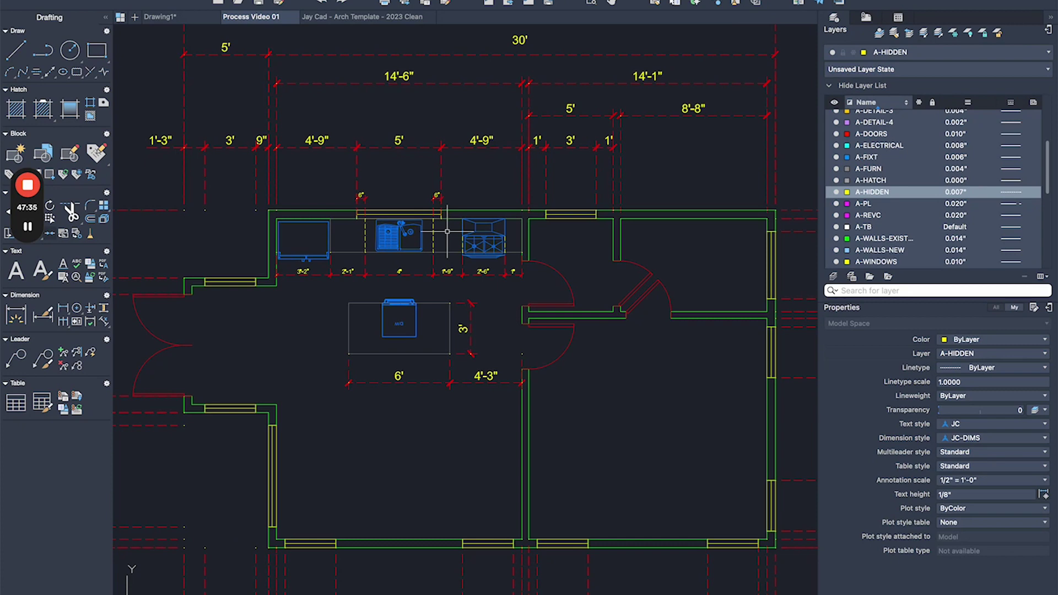
{"action": "scroll", "coordinate": [447, 231], "scroll_direction": "up", "scroll_amount": 6}
{"action": "middle_click_drag", "start_coordinate": [691, 153], "coordinate": [641, 157]}
{"action": "key", "text": "Escape"}
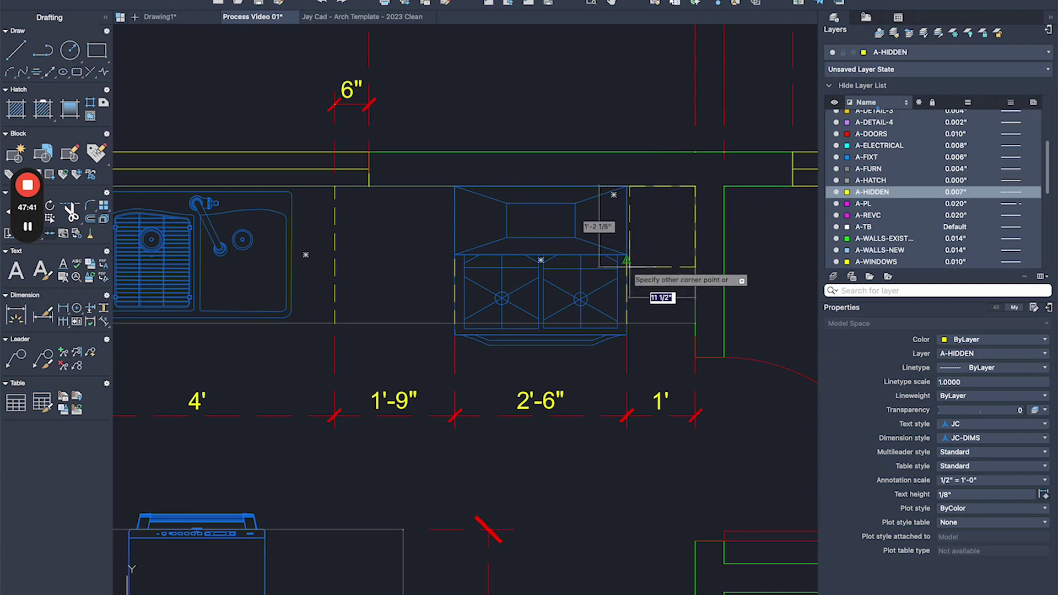
{"action": "middle_click_drag", "start_coordinate": [420, 229], "coordinate": [506, 223]}
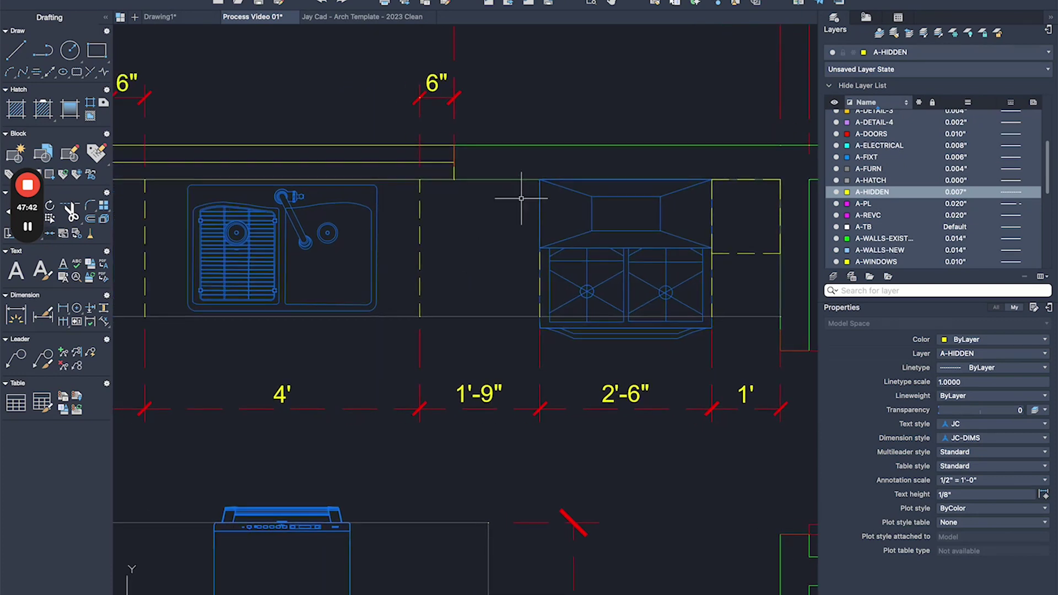
{"action": "left_click", "coordinate": [460, 180]}
{"action": "left_click", "coordinate": [540, 255]}
{"action": "scroll", "coordinate": [498, 251], "scroll_direction": "down", "scroll_amount": 3}
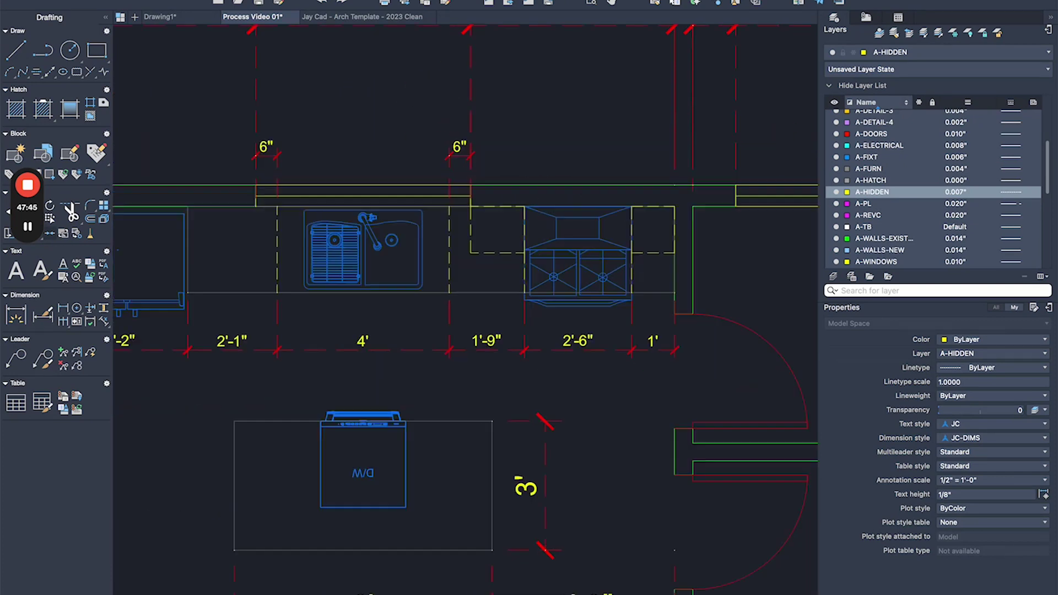
- Draw a dashed upper-cabinet rectangle between the window and refrigerator, and stretch its left edge over the refrigerator to the wall
{"action": "scroll", "coordinate": [494, 234], "scroll_direction": "down", "scroll_amount": 2}
{"action": "middle_click_drag", "start_coordinate": [495, 234], "coordinate": [710, 233]}
{"action": "scroll", "coordinate": [708, 234], "scroll_direction": "up", "scroll_amount": 2}
{"action": "scroll", "coordinate": [604, 227], "scroll_direction": "up", "scroll_amount": 2}
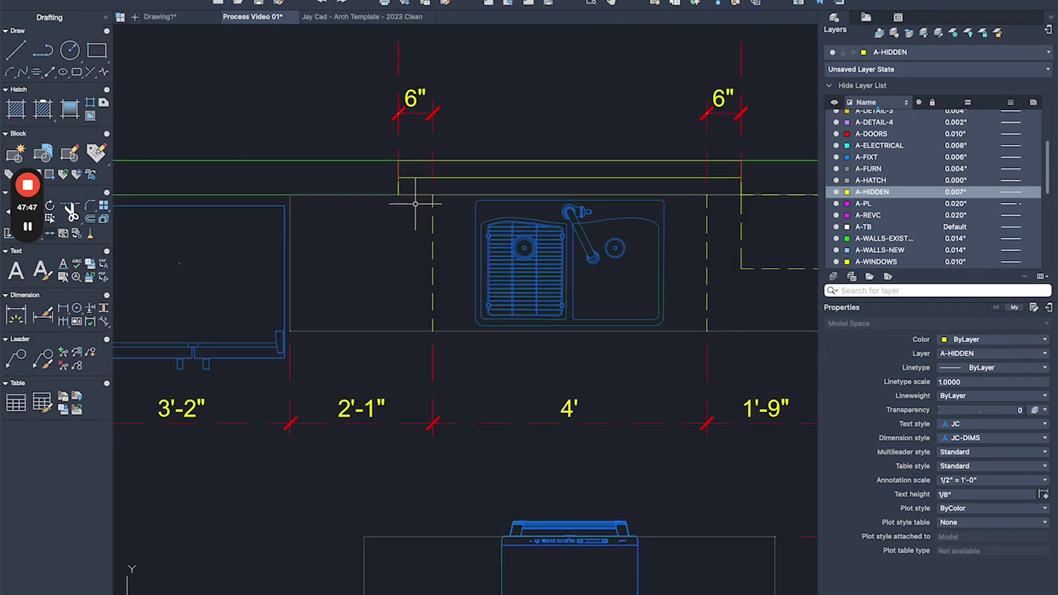
{"action": "left_click", "coordinate": [398, 194]}
{"action": "middle_click_drag", "start_coordinate": [398, 194], "coordinate": [582, 159]}
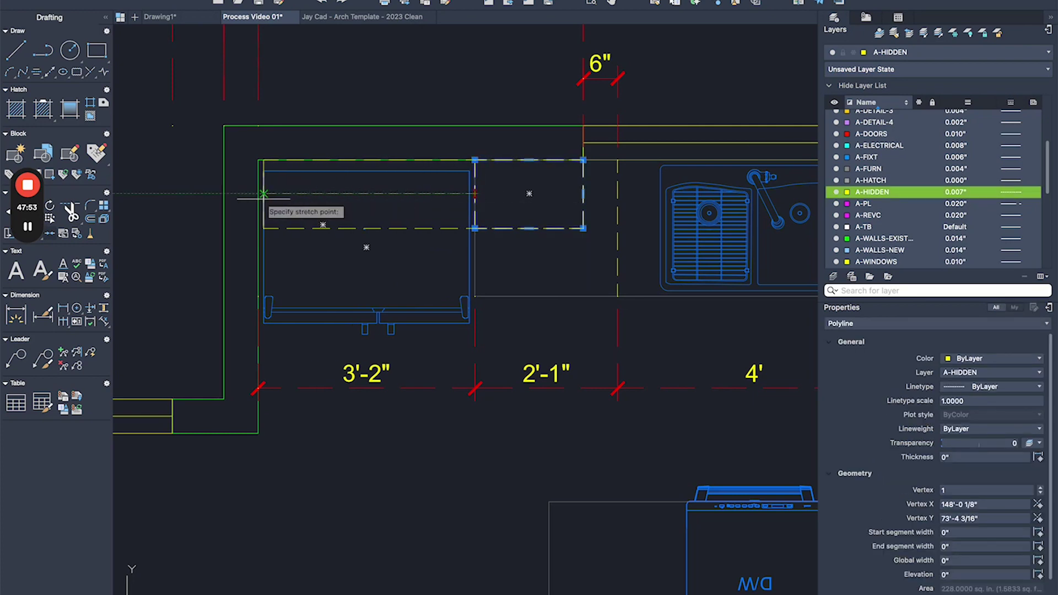
{"action": "left_click", "coordinate": [258, 194]}
{"action": "scroll", "coordinate": [257, 194], "scroll_direction": "down", "scroll_amount": 4}
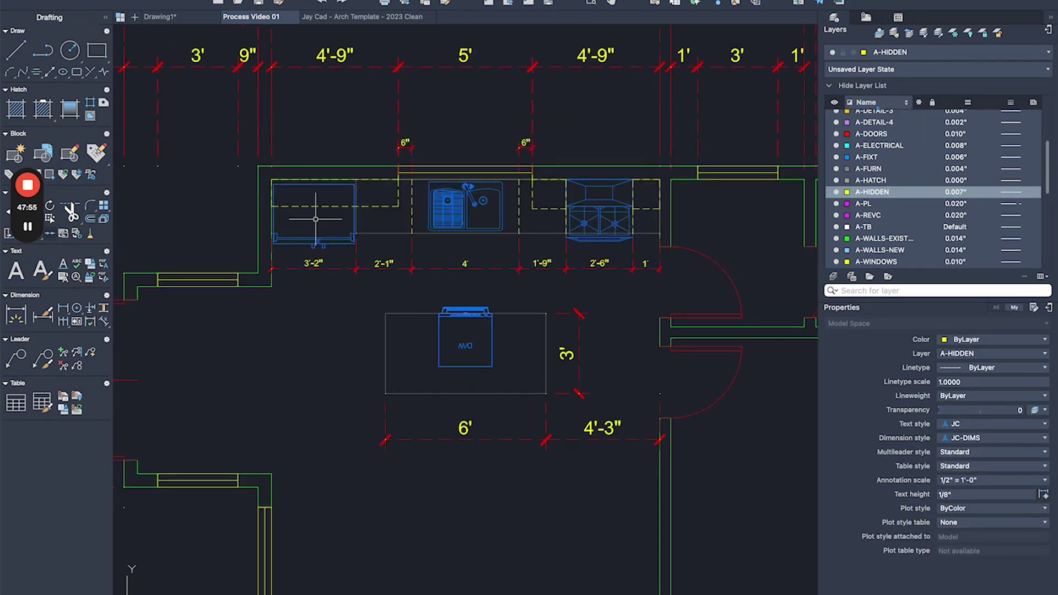
- Copy the washer and dryer blocks from the Kitchen Blocks library into the small room beside the kitchen, below its window
{"action": "middle_click_drag", "start_coordinate": [606, 296], "coordinate": [558, 270]}
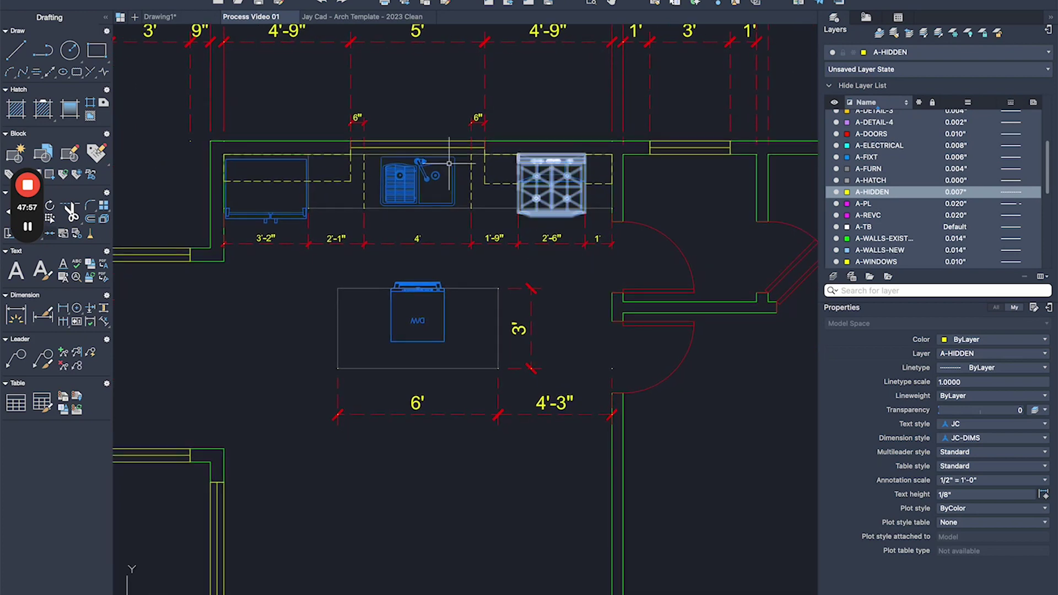
{"action": "scroll", "coordinate": [420, 205], "scroll_direction": "down", "scroll_amount": 4}
{"action": "scroll", "coordinate": [581, 220], "scroll_direction": "up", "scroll_amount": 2}
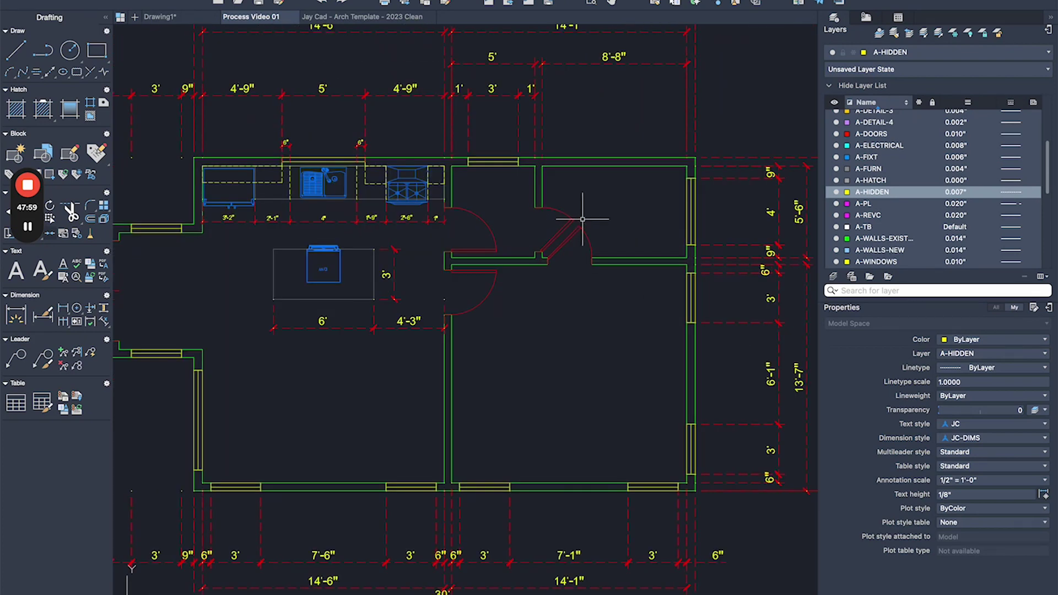
{"action": "scroll", "coordinate": [583, 218], "scroll_direction": "down", "scroll_amount": 3}
{"action": "scroll", "coordinate": [716, 232], "scroll_direction": "up", "scroll_amount": 2}
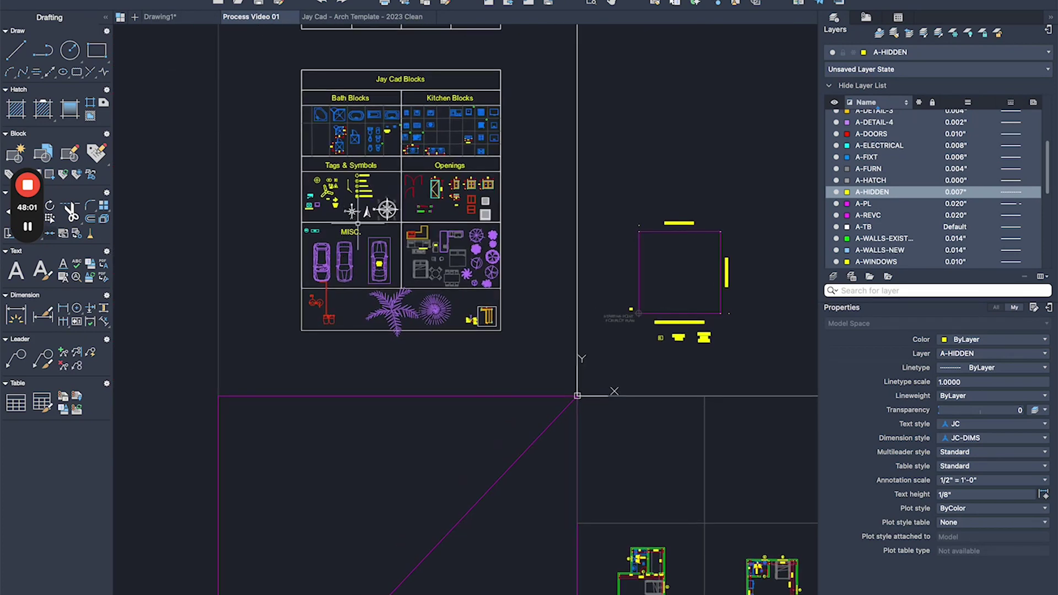
{"action": "scroll", "coordinate": [387, 109], "scroll_direction": "up", "scroll_amount": 3}
{"action": "scroll", "coordinate": [521, 120], "scroll_direction": "up", "scroll_amount": 5}
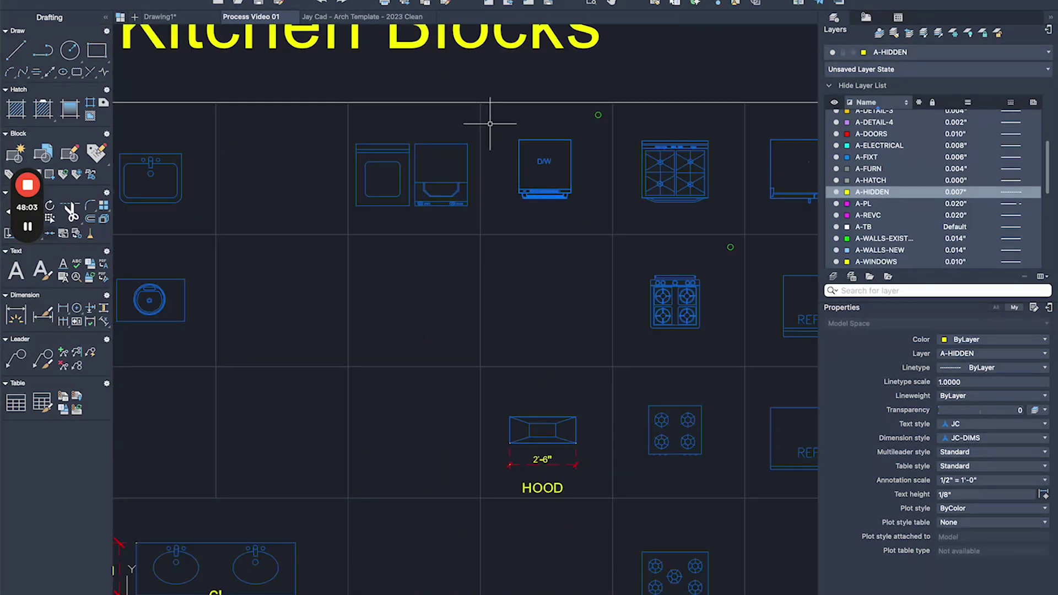
{"action": "type", "text": "co"}
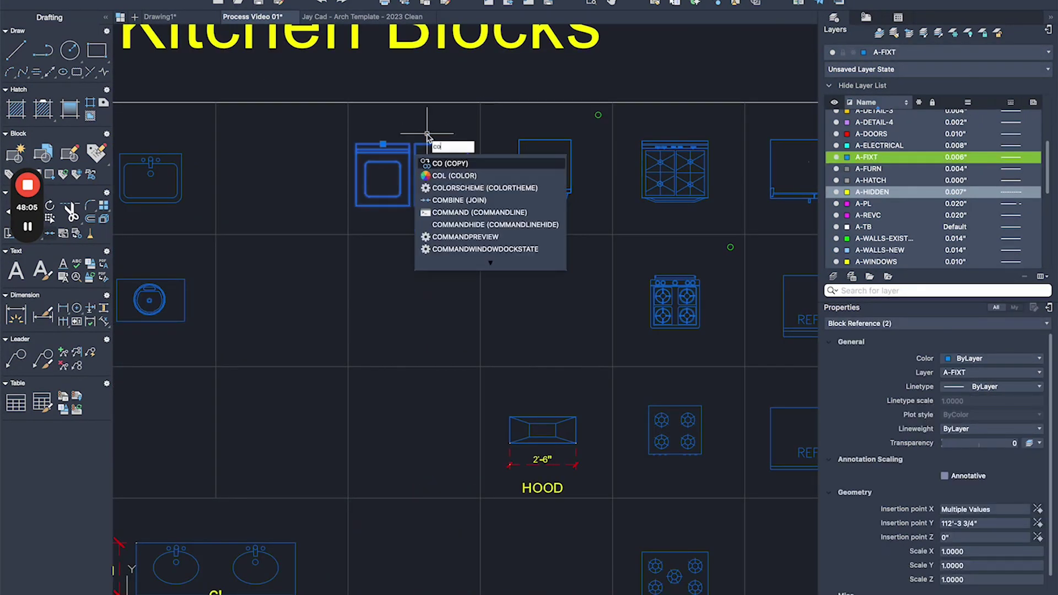
{"action": "key", "text": "Return"}
{"action": "scroll", "coordinate": [427, 152], "scroll_direction": "down", "scroll_amount": 10}
{"action": "middle_click_drag", "start_coordinate": [627, 220], "coordinate": [473, 225]}
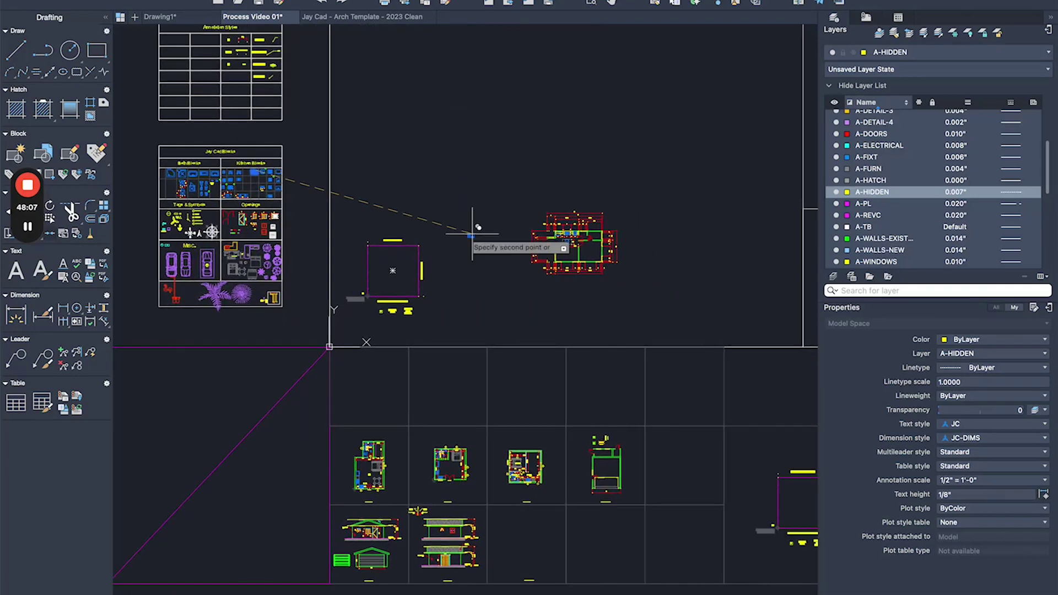
{"action": "scroll", "coordinate": [604, 230], "scroll_direction": "up", "scroll_amount": 5}
{"action": "scroll", "coordinate": [449, 232], "scroll_direction": "up", "scroll_amount": 3}
{"action": "scroll", "coordinate": [523, 222], "scroll_direction": "up", "scroll_amount": 5}
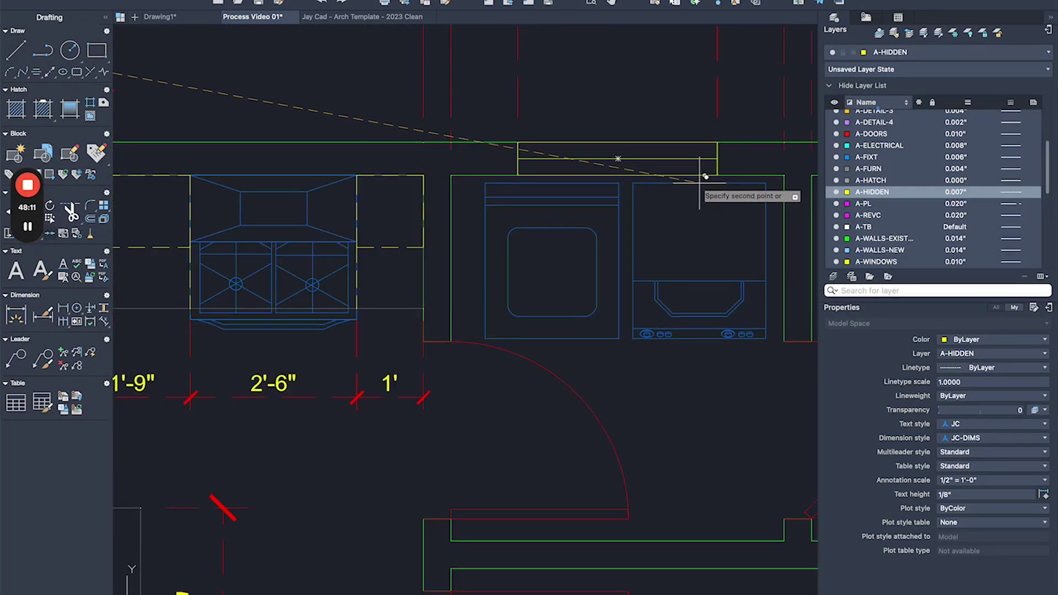
- Select the top-left toilet and the rectangular bathtub with the tapered basin in the Bath Blocks library
{"action": "scroll", "coordinate": [557, 207], "scroll_direction": "down", "scroll_amount": 10}
{"action": "scroll", "coordinate": [507, 192], "scroll_direction": "down", "scroll_amount": 7}
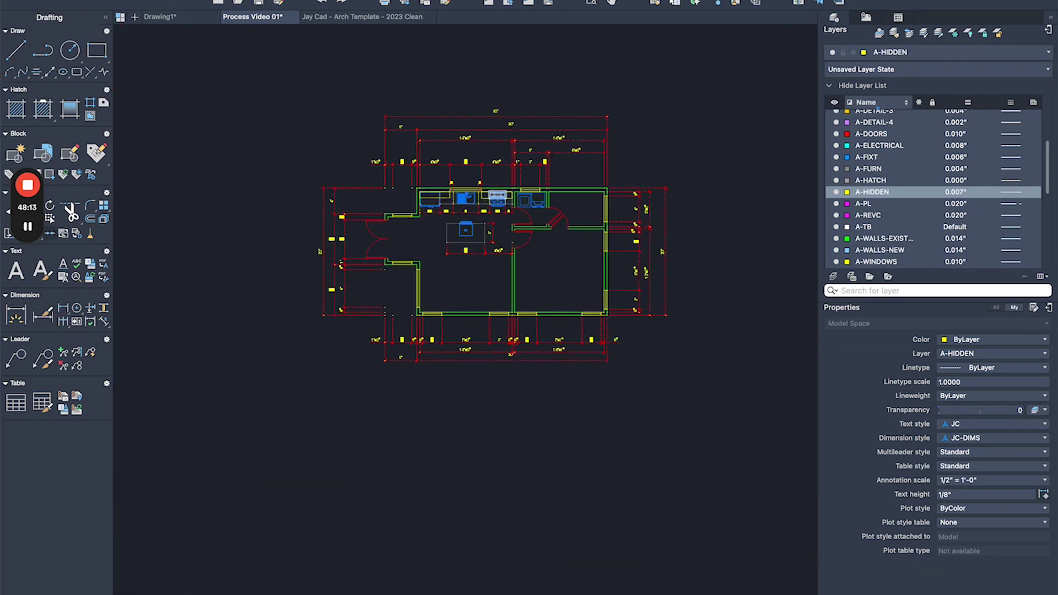
{"action": "left_click_drag", "start_coordinate": [221, 102], "coordinate": [321, 108]}
{"action": "middle_click_drag", "start_coordinate": [321, 108], "coordinate": [480, 135]}
{"action": "scroll", "coordinate": [480, 135], "scroll_direction": "up", "scroll_amount": 6}
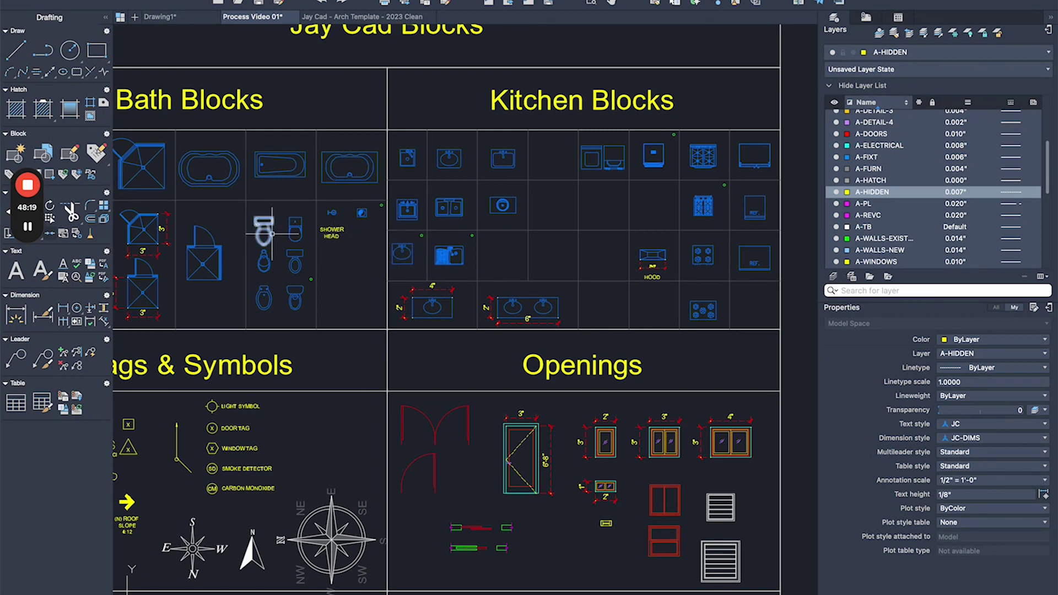
{"action": "middle_click_drag", "start_coordinate": [272, 234], "coordinate": [448, 247]}
{"action": "scroll", "coordinate": [414, 245], "scroll_direction": "up", "scroll_amount": 3}
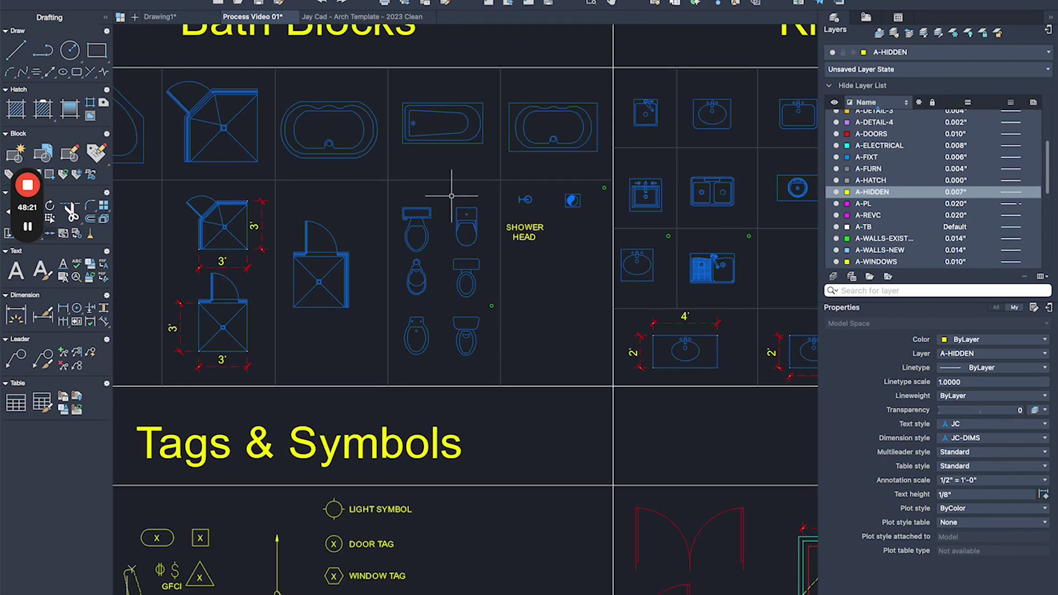
{"action": "left_click", "coordinate": [428, 233]}
{"action": "middle_click_drag", "start_coordinate": [435, 85], "coordinate": [567, 108]}
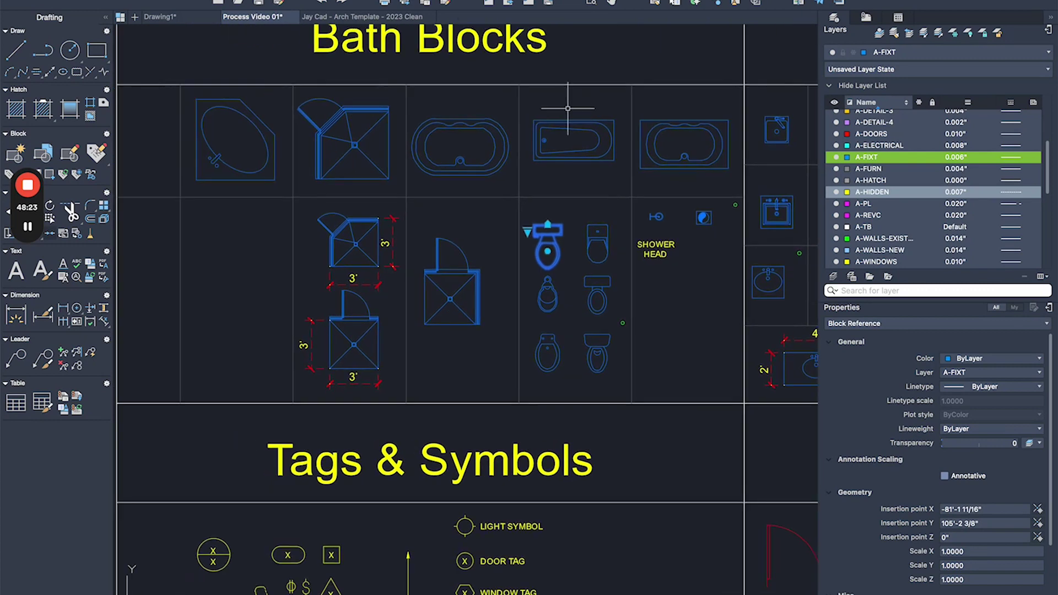
{"action": "left_click", "coordinate": [578, 133]}
{"action": "middle_click_drag", "start_coordinate": [642, 152], "coordinate": [535, 134]}
{"action": "scroll", "coordinate": [534, 134], "scroll_direction": "down", "scroll_amount": 3}
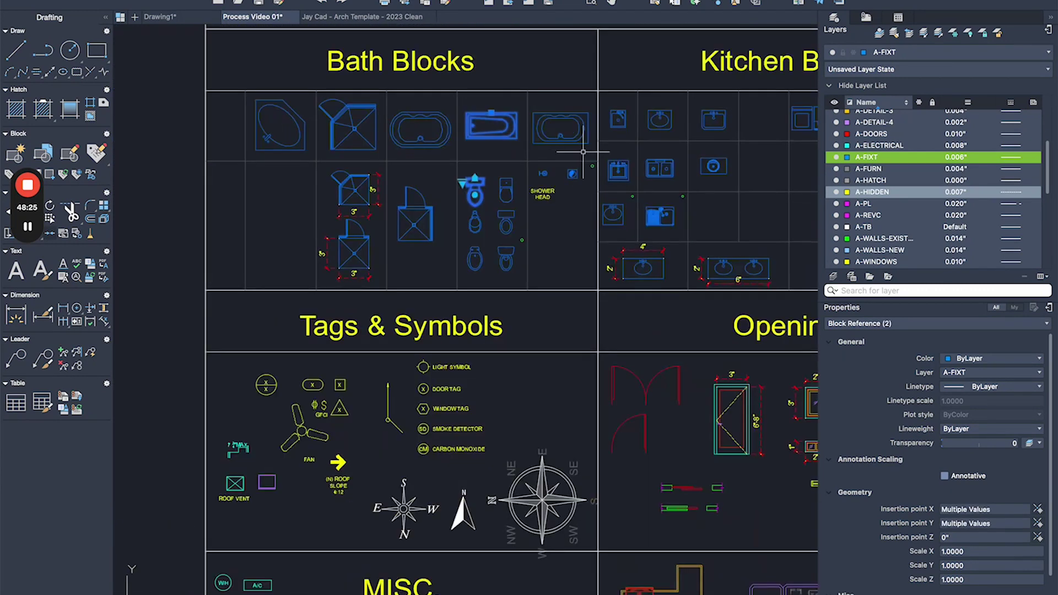
{"action": "middle_click_drag", "start_coordinate": [646, 190], "coordinate": [477, 173]}
{"action": "scroll", "coordinate": [620, 241], "scroll_direction": "up", "scroll_amount": 3}
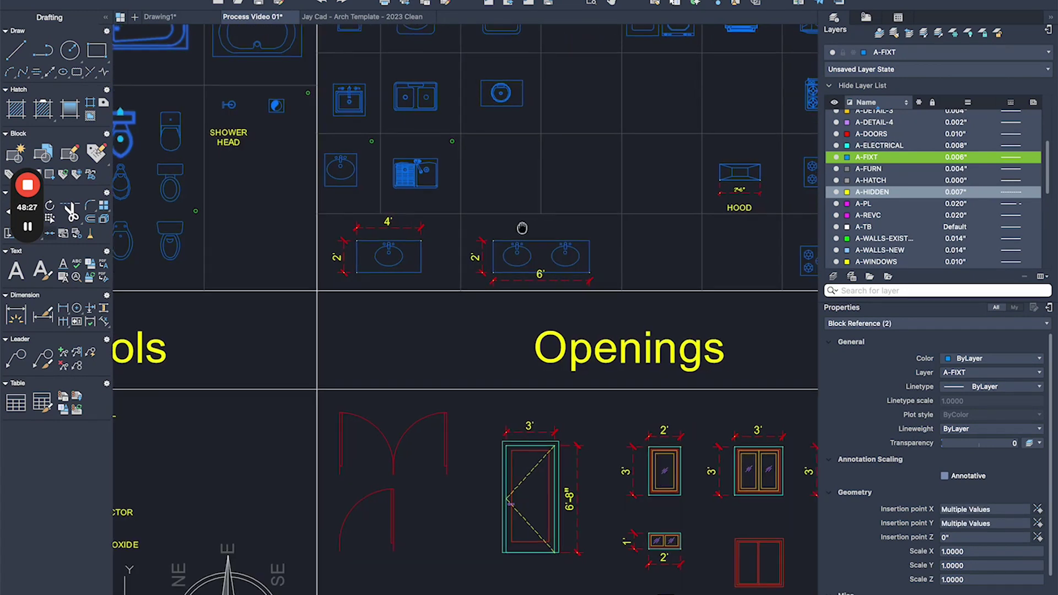
{"action": "middle_click_drag", "start_coordinate": [573, 229], "coordinate": [407, 282]}
{"action": "scroll", "coordinate": [184, 315], "scroll_direction": "up", "scroll_amount": 2}
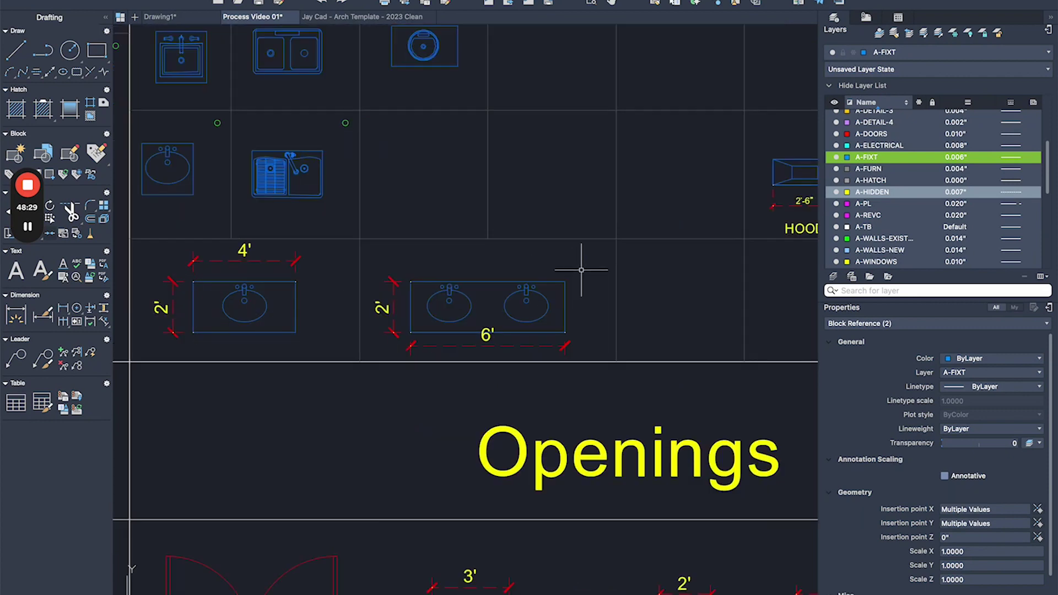
{"action": "left_click", "coordinate": [451, 287]}
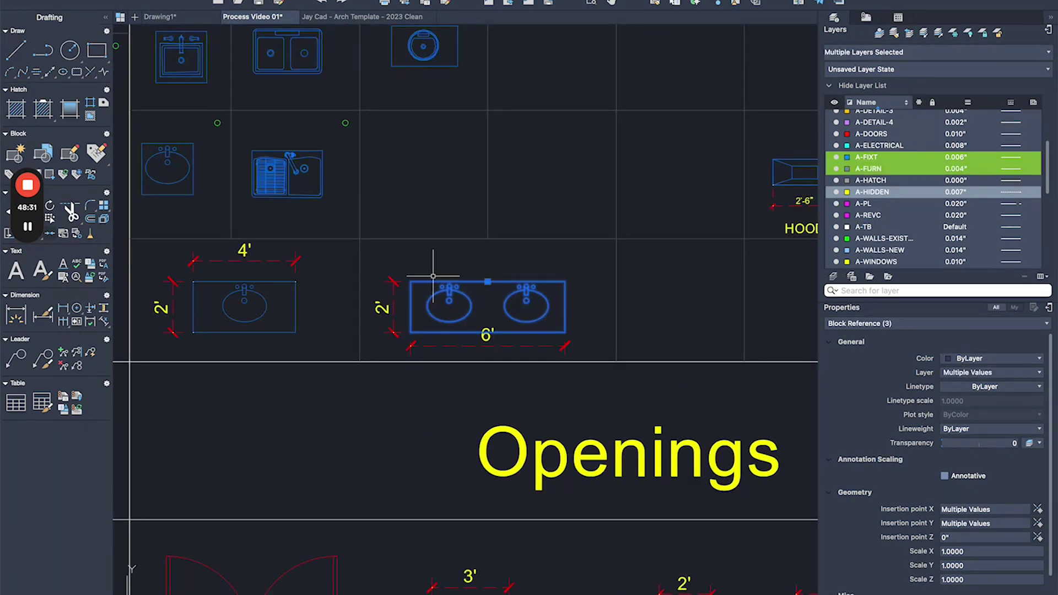
{"action": "middle_click_drag", "start_coordinate": [476, 278], "coordinate": [627, 282]}
{"action": "scroll", "coordinate": [521, 287], "scroll_direction": "down", "scroll_amount": 2}
{"action": "scroll", "coordinate": [449, 284], "scroll_direction": "up", "scroll_amount": 2}
{"action": "middle_click_drag", "start_coordinate": [449, 286], "coordinate": [562, 314]}
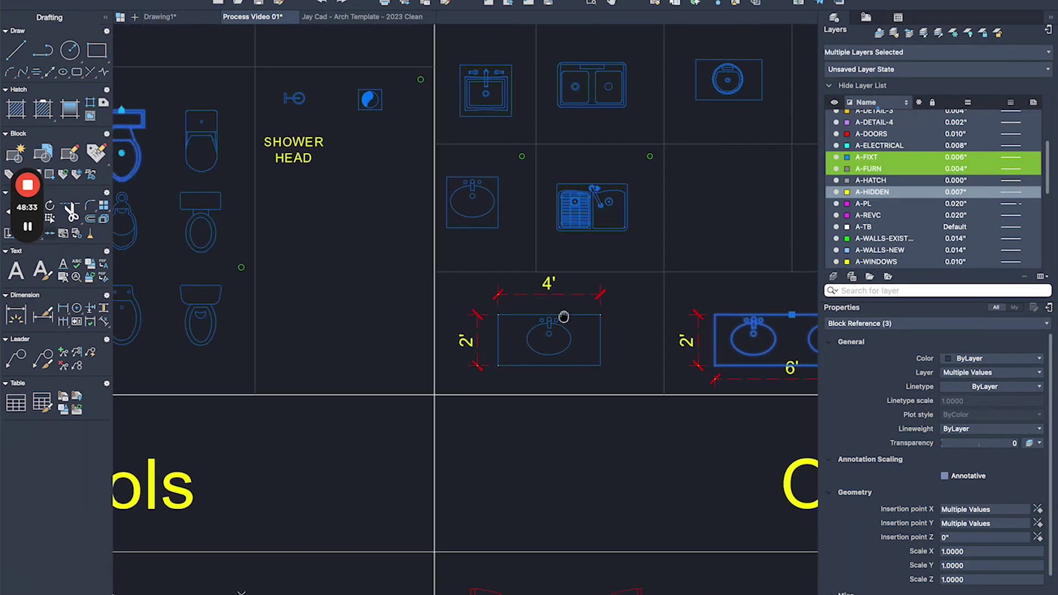
{"action": "scroll", "coordinate": [561, 314], "scroll_direction": "down", "scroll_amount": 4}
{"action": "scroll", "coordinate": [394, 222], "scroll_direction": "up", "scroll_amount": 3}
{"action": "key", "text": "Escape"}
- Copy the toilet, rectangular bathtub and 4' single-sink vanity blocks from the library into the empty space beside the floor plan
{"action": "left_click", "coordinate": [397, 176]}
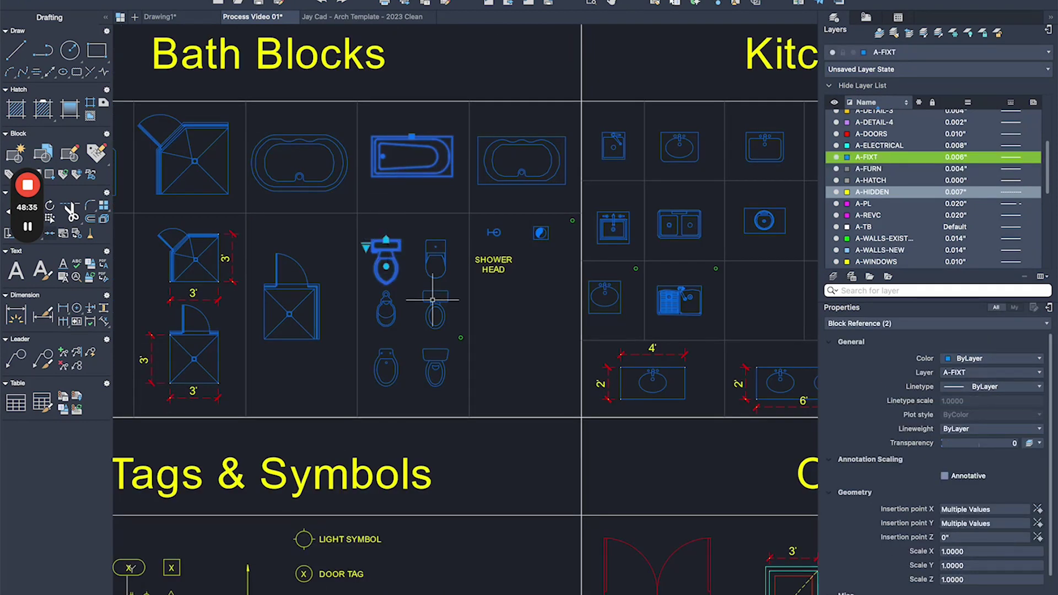
{"action": "middle_click_drag", "start_coordinate": [694, 372], "coordinate": [493, 326]}
{"action": "scroll", "coordinate": [494, 325], "scroll_direction": "up", "scroll_amount": 3}
{"action": "left_click", "coordinate": [472, 323]}
{"action": "left_click", "coordinate": [420, 335]}
{"action": "scroll", "coordinate": [421, 332], "scroll_direction": "down", "scroll_amount": 3}
{"action": "type", "text": "c"}
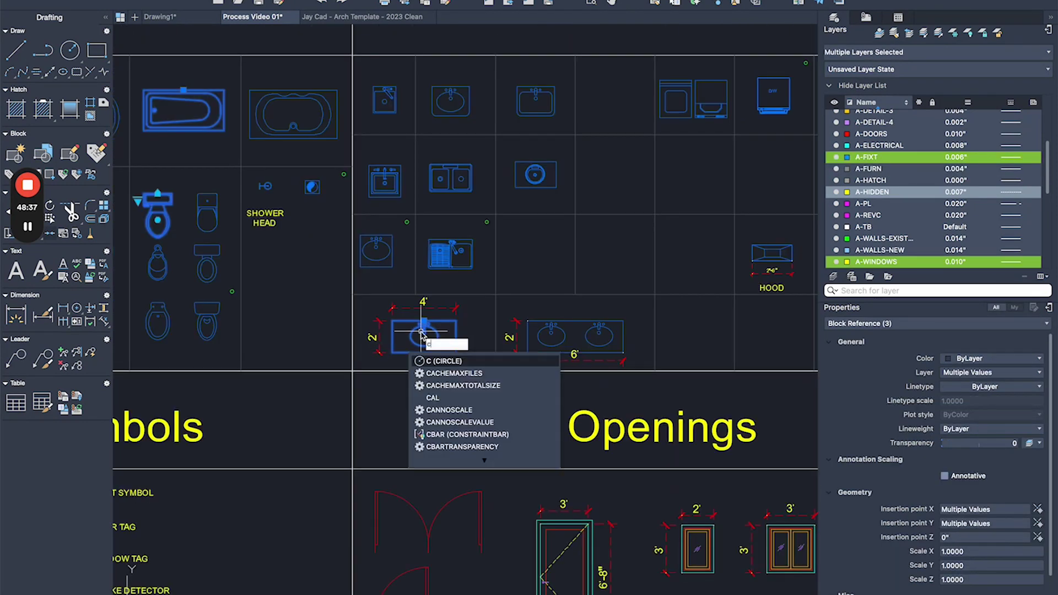
{"action": "type", "text": "o"}
{"action": "key", "text": "space"}
{"action": "left_click", "coordinate": [423, 332]}
{"action": "scroll", "coordinate": [424, 334], "scroll_direction": "down", "scroll_amount": 6}
{"action": "middle_click_drag", "start_coordinate": [724, 332], "coordinate": [273, 229]}
{"action": "scroll", "coordinate": [528, 301], "scroll_direction": "up", "scroll_amount": 3}
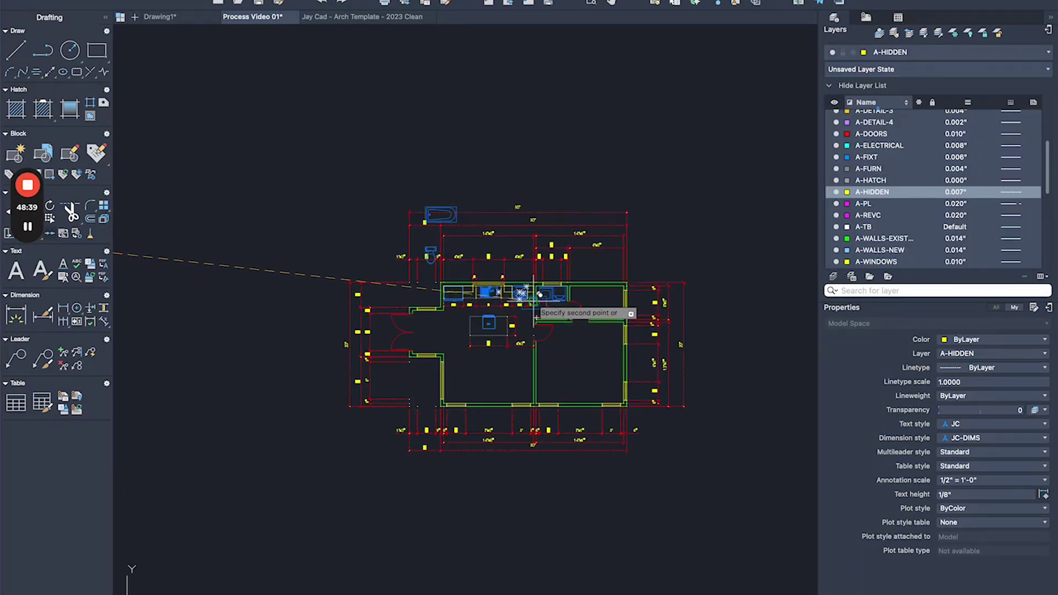
{"action": "middle_click_drag", "start_coordinate": [672, 306], "coordinate": [432, 260]}
{"action": "left_click", "coordinate": [524, 230]}
{"action": "key", "text": "Escape"}
- Move the copied bathtub into the bathroom at the plan's upper-right corner
{"action": "scroll", "coordinate": [413, 179], "scroll_direction": "up", "scroll_amount": 3}
{"action": "left_click", "coordinate": [498, 88]}
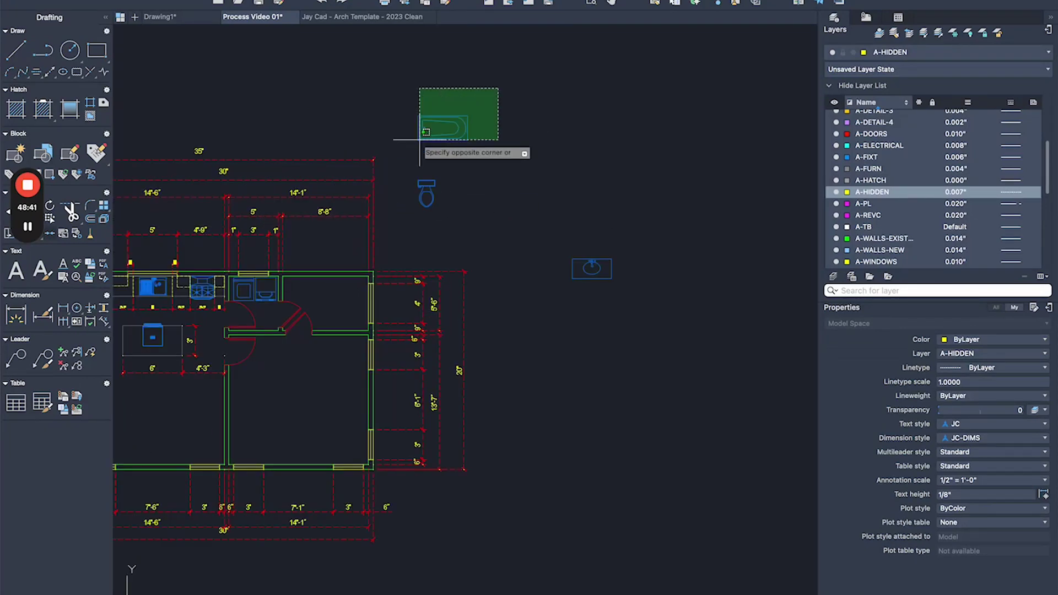
{"action": "left_click", "coordinate": [420, 139]}
{"action": "scroll", "coordinate": [366, 314], "scroll_direction": "up", "scroll_amount": 4}
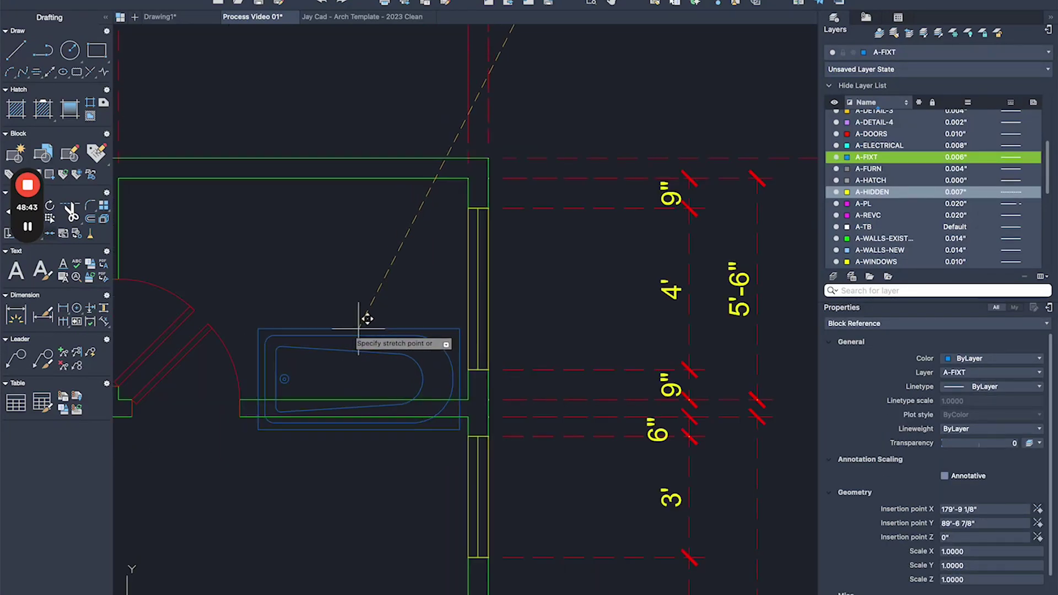
- Place the bathtub's long-side midpoint on the bathroom window wall and rotate the tub a quarter turn clockwise, flush with that wall
{"action": "left_click", "coordinate": [468, 277]}
{"action": "type", "text": "ro"}
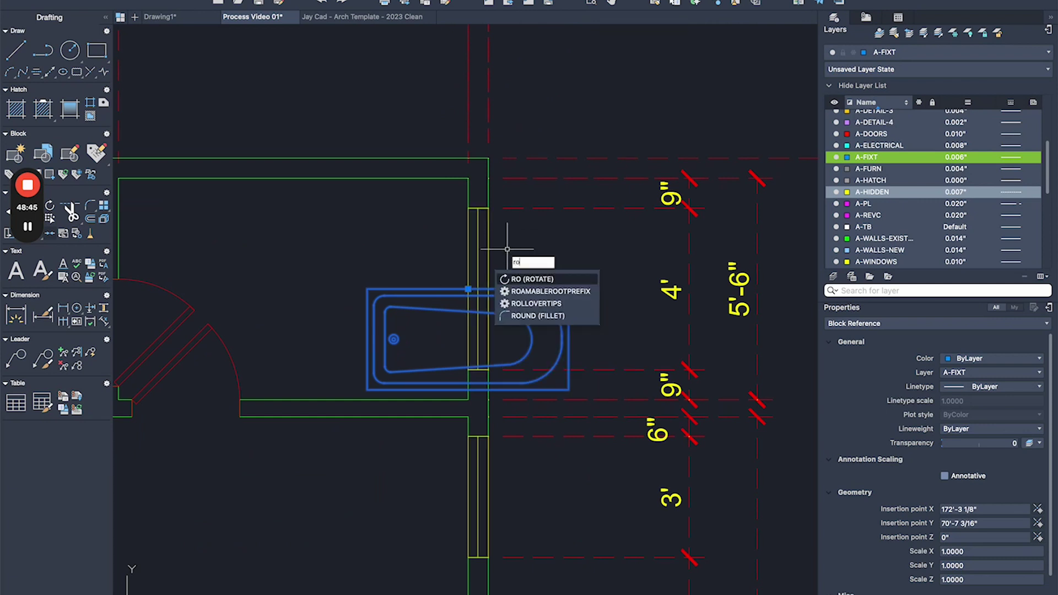
{"action": "key", "text": "Return"}
{"action": "left_click", "coordinate": [468, 288]}
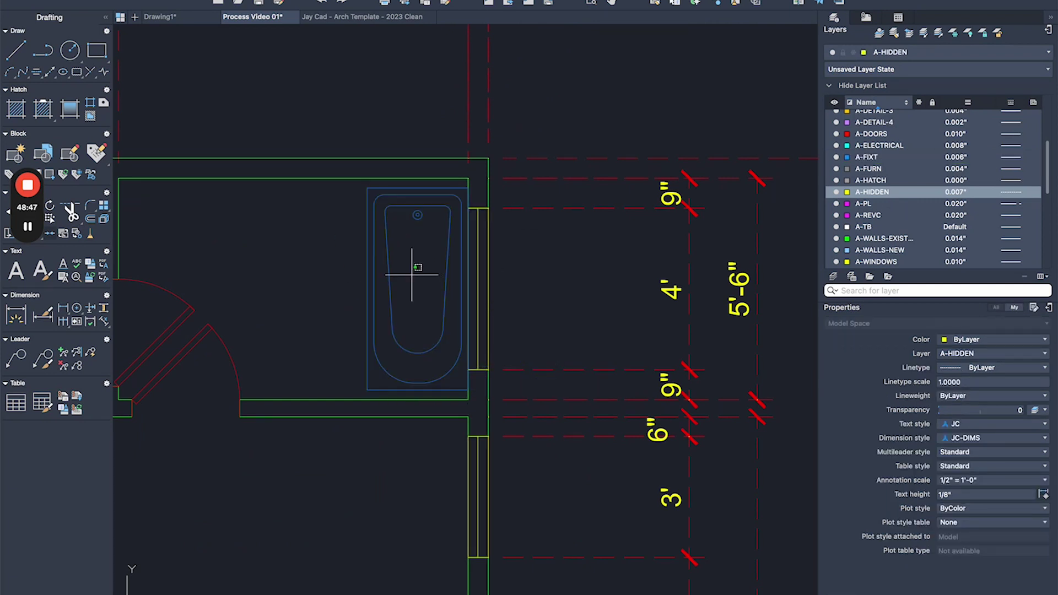
- Move the bathtub so its upper-right corner meets the bathroom's upper-right inside wall corner
{"action": "left_click", "coordinate": [413, 192]}
{"action": "scroll", "coordinate": [413, 193], "scroll_direction": "up", "scroll_amount": 2}
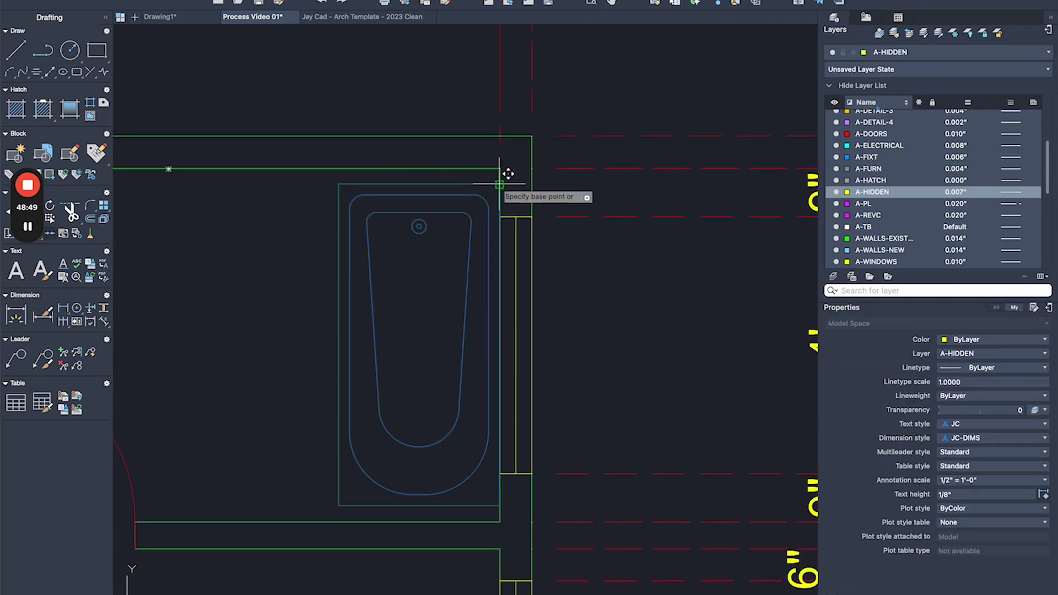
{"action": "left_click", "coordinate": [499, 184]}
{"action": "left_click", "coordinate": [500, 168]}
- Move the toilet from outside the plan to the bathroom's upper wall, centering its back on the bathtub's upper-left corner
{"action": "scroll", "coordinate": [465, 205], "scroll_direction": "down", "scroll_amount": 8}
{"action": "scroll", "coordinate": [570, 102], "scroll_direction": "up", "scroll_amount": 3}
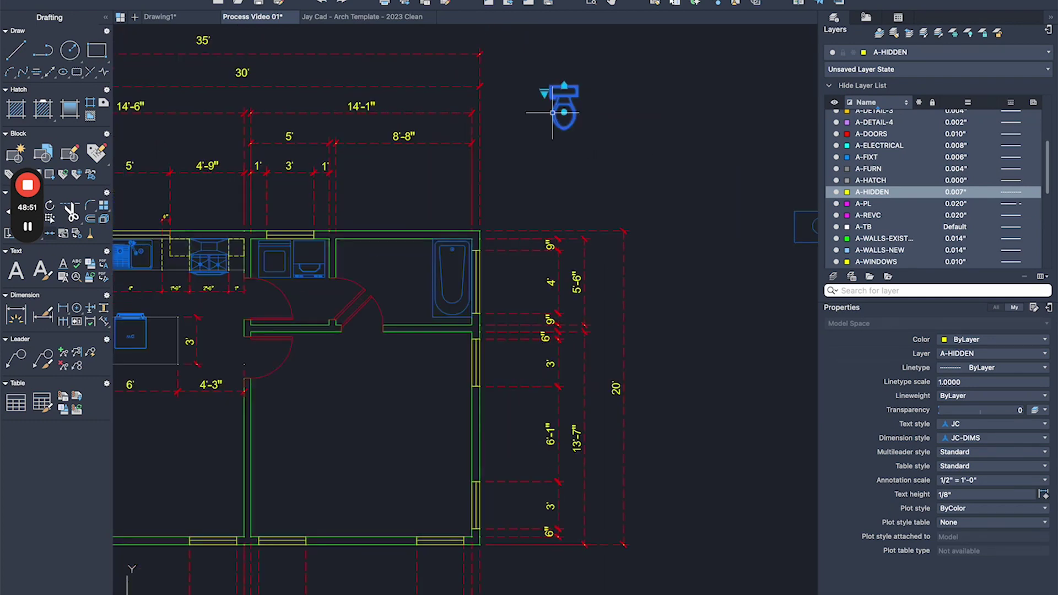
{"action": "left_click", "coordinate": [567, 99]}
{"action": "scroll", "coordinate": [567, 99], "scroll_direction": "up", "scroll_amount": 4}
{"action": "scroll", "coordinate": [511, 112], "scroll_direction": "down", "scroll_amount": 5}
{"action": "middle_click_drag", "start_coordinate": [309, 231], "coordinate": [600, 131]}
{"action": "scroll", "coordinate": [727, 135], "scroll_direction": "up", "scroll_amount": 6}
{"action": "middle_click_drag", "start_coordinate": [737, 145], "coordinate": [551, 154]}
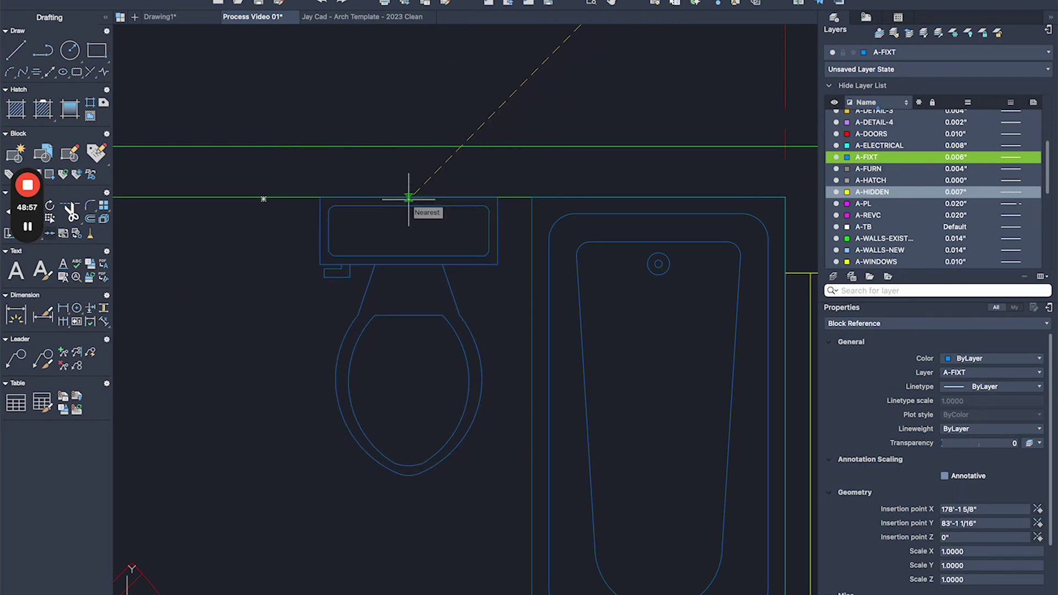
{"action": "left_click", "coordinate": [531, 197]}
- Move the toilet 15 inches left, away from the bathtub's edge
{"action": "scroll", "coordinate": [560, 136], "scroll_direction": "down", "scroll_amount": 3}
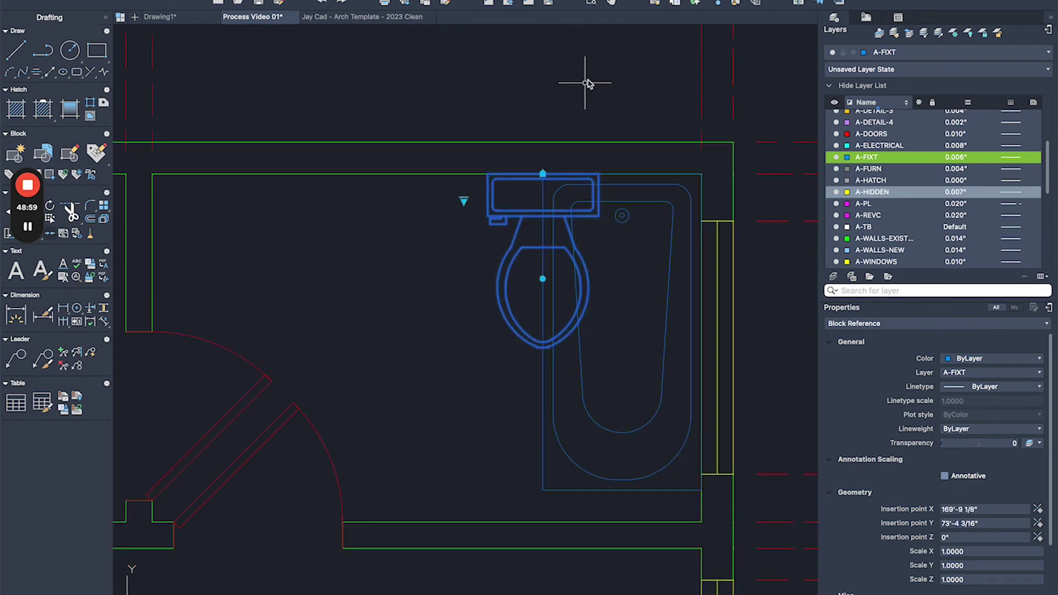
{"action": "key", "text": "m"}
{"action": "key", "text": "space"}
{"action": "left_click", "coordinate": [588, 78]}
{"action": "type", "text": "15"}
{"action": "key", "text": "Return"}
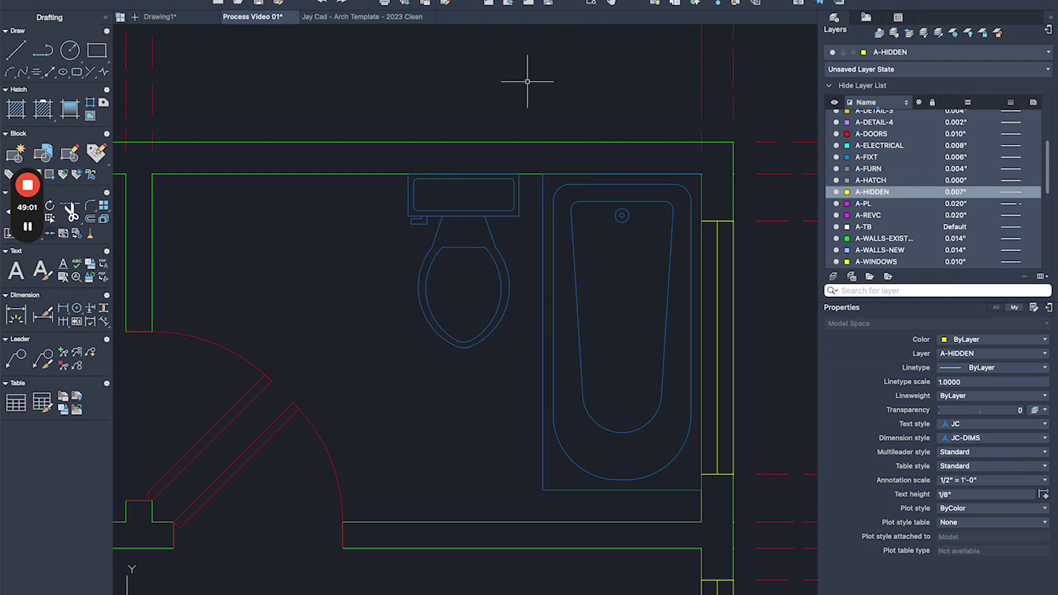
- Move the oval-sink vanity from outside the plan into the bathroom's upper-left inside corner
{"action": "scroll", "coordinate": [528, 82], "scroll_direction": "down", "scroll_amount": 5}
{"action": "middle_click_drag", "start_coordinate": [528, 81], "coordinate": [403, 150]}
{"action": "left_click", "coordinate": [757, 157]}
{"action": "middle_click_drag", "start_coordinate": [719, 142], "coordinate": [593, 144]}
{"action": "scroll", "coordinate": [648, 130], "scroll_direction": "up", "scroll_amount": 2}
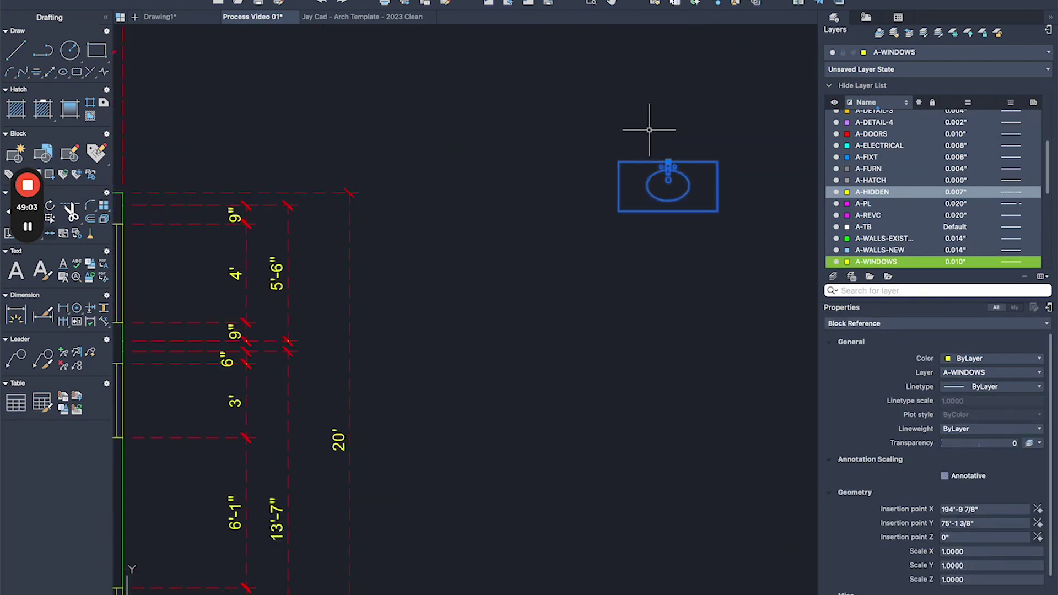
{"action": "left_click", "coordinate": [618, 162]}
{"action": "scroll", "coordinate": [239, 158], "scroll_direction": "left", "scroll_amount": 5}
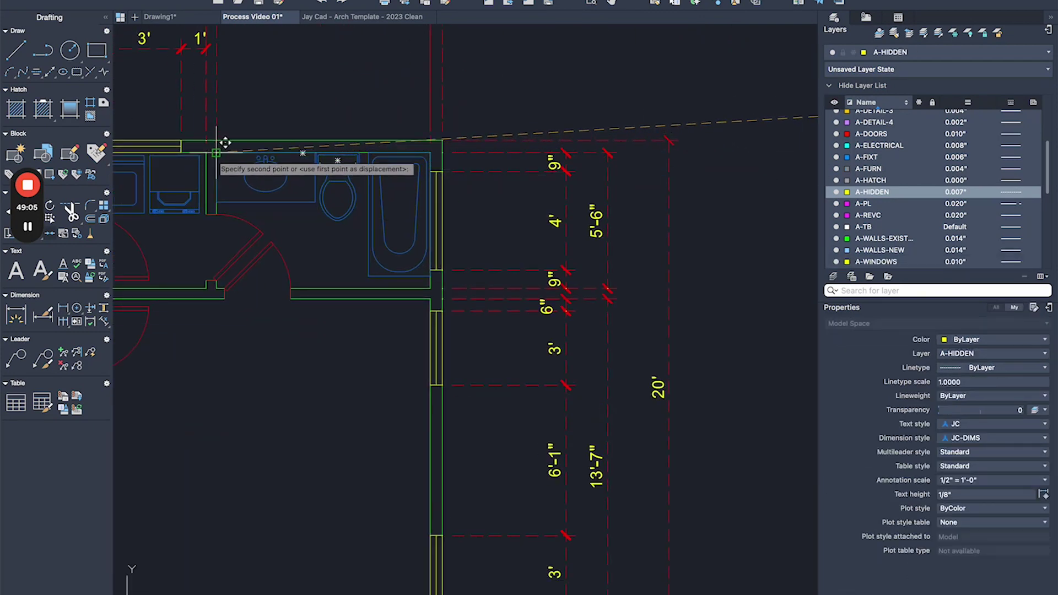
{"action": "left_click", "coordinate": [218, 153]}
- Examine how the oval-sink vanity fits between the wall, the toilet and the bathroom door
{"action": "middle_click_drag", "start_coordinate": [218, 153], "coordinate": [290, 155]}
{"action": "scroll", "coordinate": [351, 179], "scroll_direction": "up", "scroll_amount": 2}
{"action": "left_click", "coordinate": [350, 191]}
{"action": "middle_click_drag", "start_coordinate": [341, 191], "coordinate": [523, 199]}
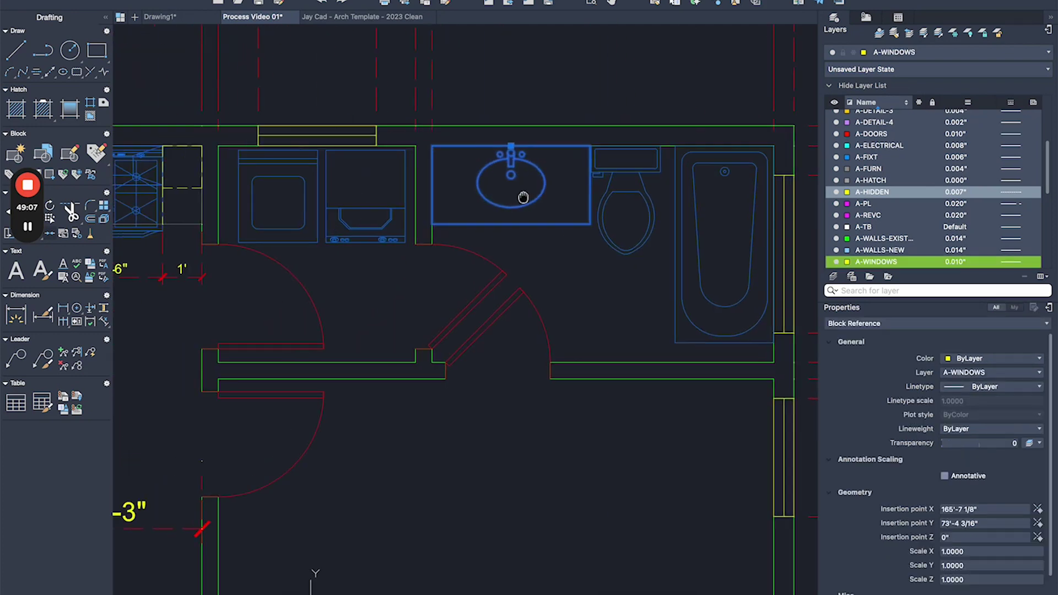
{"action": "middle_click_drag", "start_coordinate": [605, 166], "coordinate": [547, 166]}
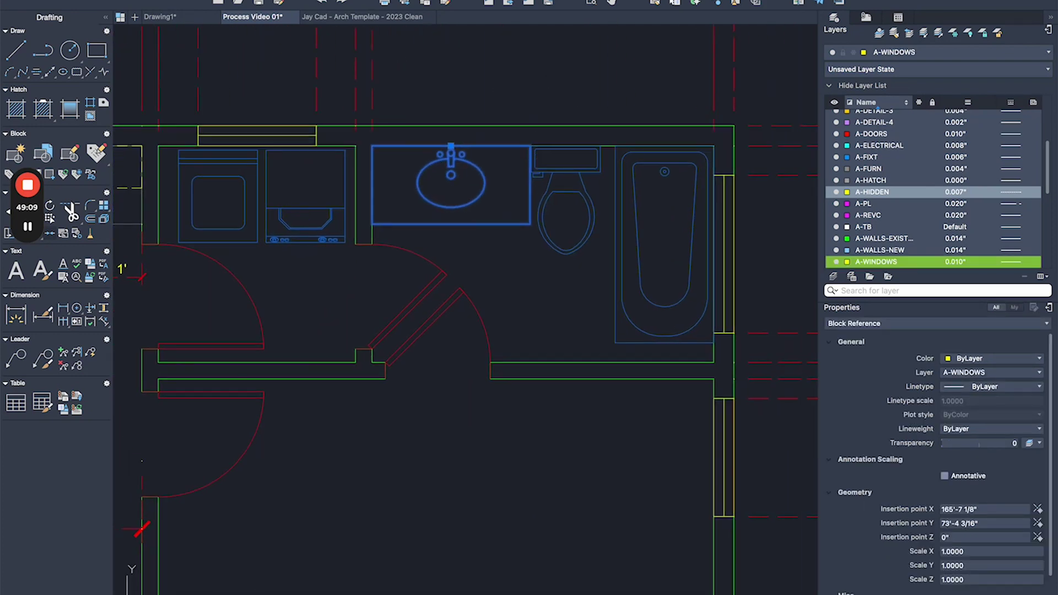
{"action": "scroll", "coordinate": [522, 158], "scroll_direction": "down", "scroll_amount": 4}
{"action": "key", "text": "Escape"}
{"action": "scroll", "coordinate": [512, 108], "scroll_direction": "up", "scroll_amount": 2}
{"action": "scroll", "coordinate": [504, 236], "scroll_direction": "up", "scroll_amount": 2}
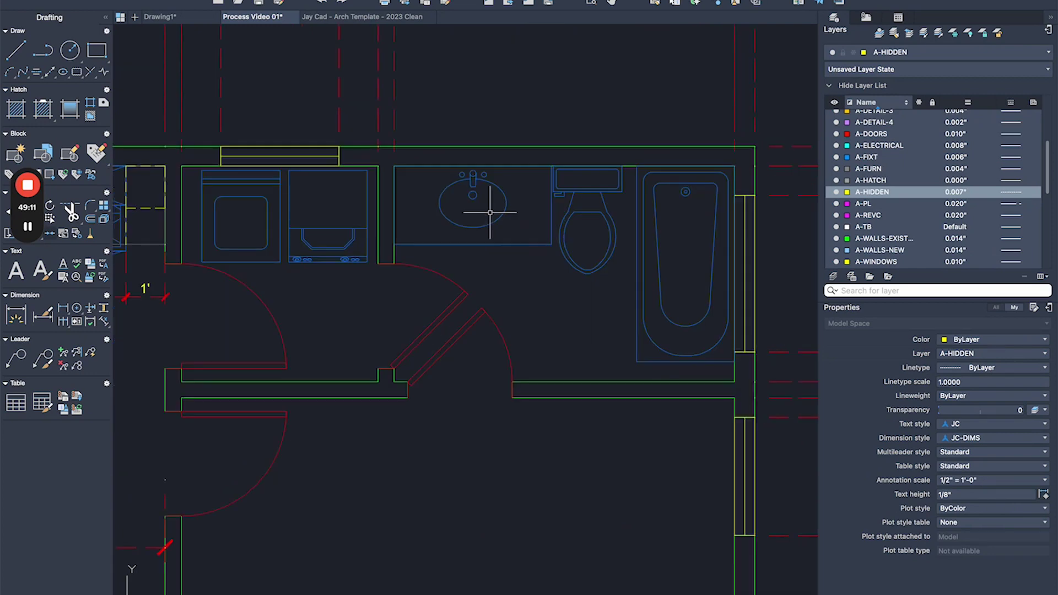
{"action": "scroll", "coordinate": [561, 217], "scroll_direction": "down", "scroll_amount": 4}
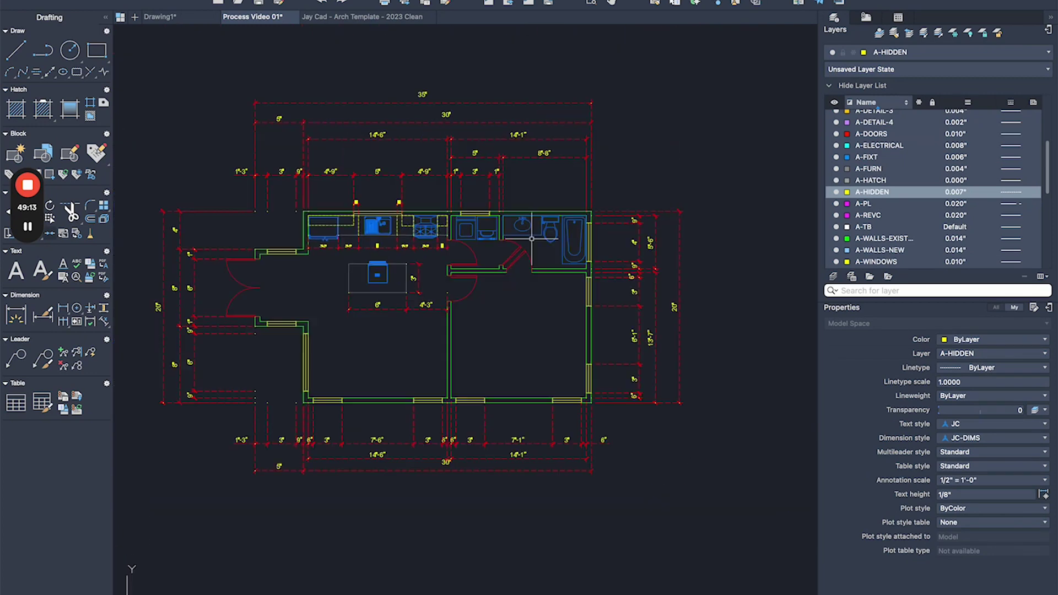
- Copy the round-sink counter from the Kitchen Blocks library, by its top midpoint, into the bathroom near the upper-left wall
{"action": "scroll", "coordinate": [515, 236], "scroll_direction": "up", "scroll_amount": 3}
{"action": "scroll", "coordinate": [516, 250], "scroll_direction": "down", "scroll_amount": 5}
{"action": "scroll", "coordinate": [365, 207], "scroll_direction": "up", "scroll_amount": 5}
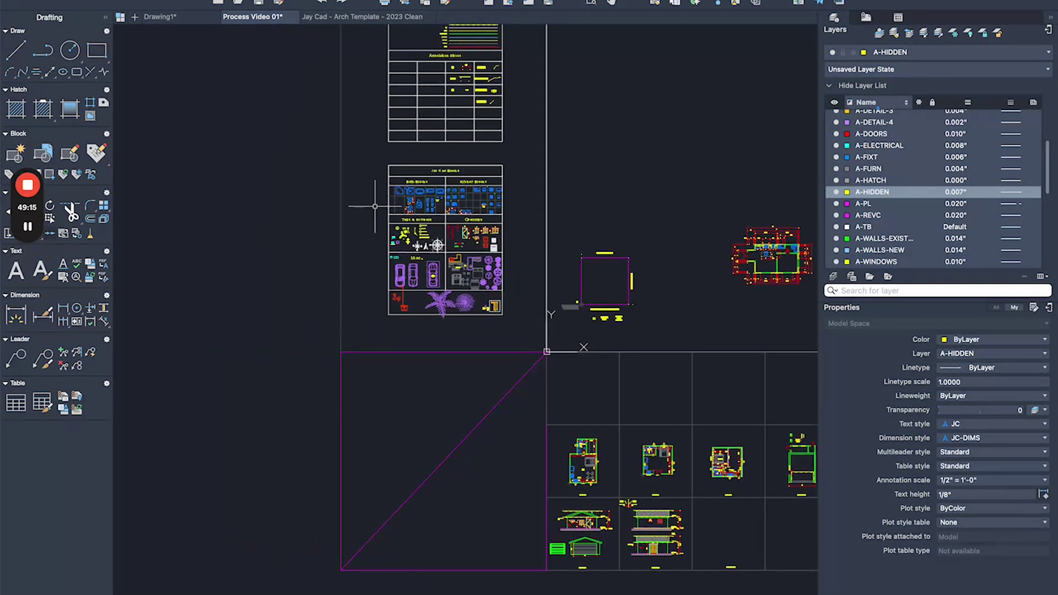
{"action": "scroll", "coordinate": [679, 250], "scroll_direction": "up", "scroll_amount": 2}
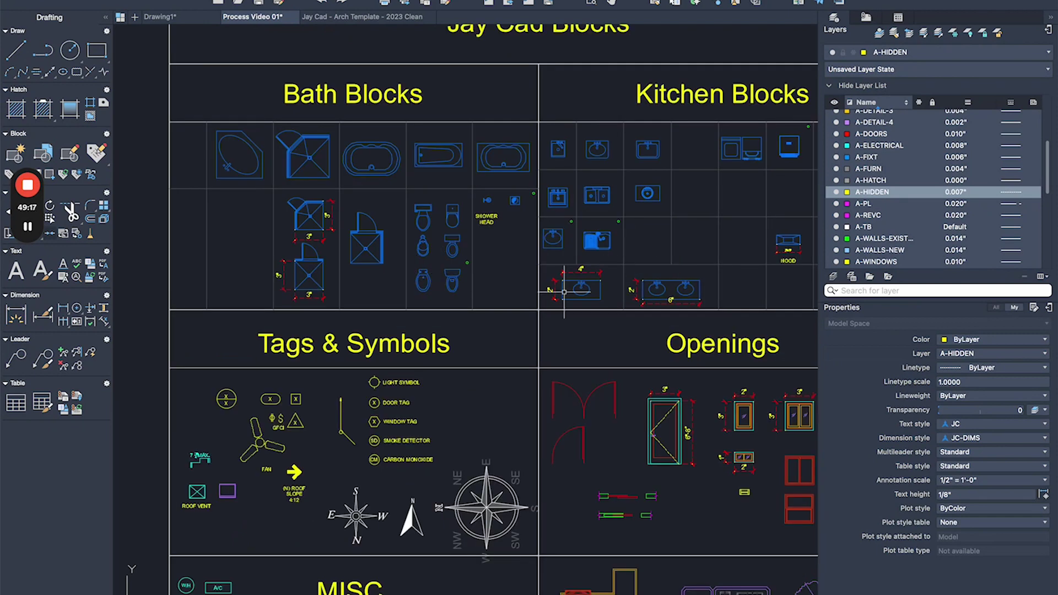
{"action": "scroll", "coordinate": [563, 292], "scroll_direction": "up", "scroll_amount": 3}
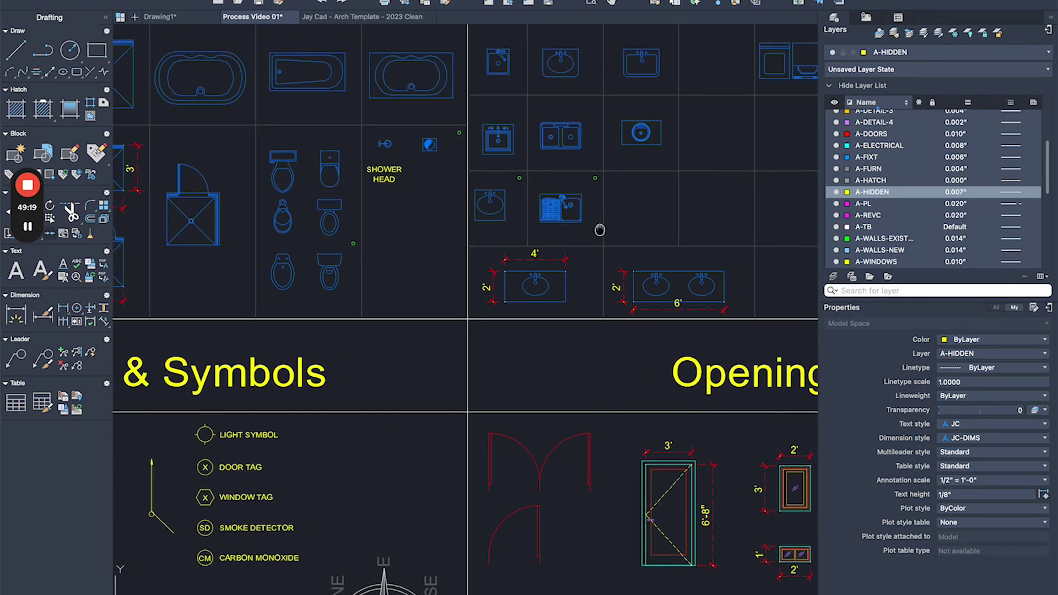
{"action": "scroll", "coordinate": [514, 134], "scroll_direction": "up", "scroll_amount": 5}
{"action": "left_click", "coordinate": [441, 174]}
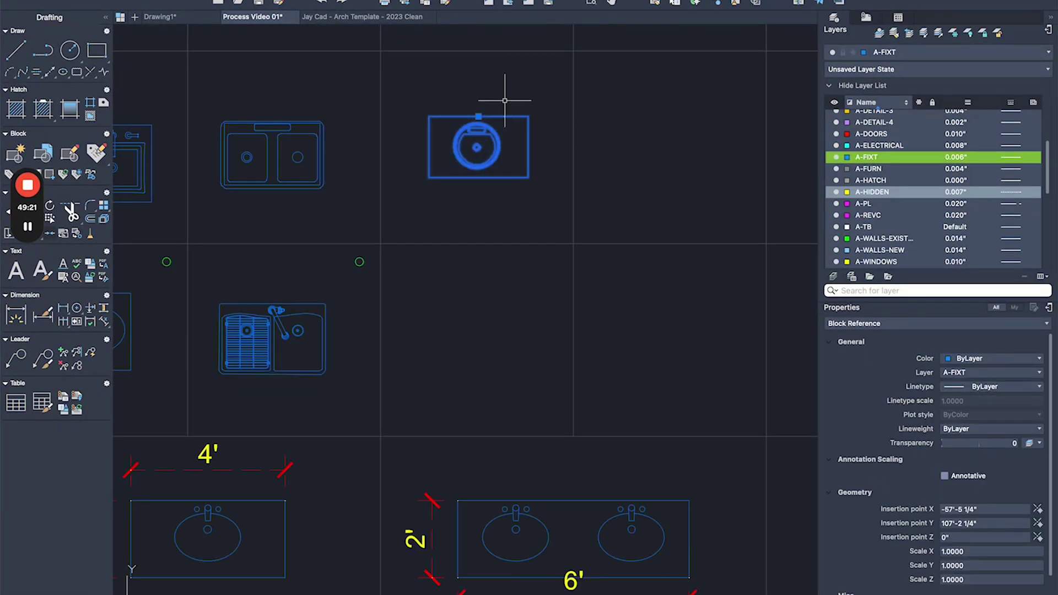
{"action": "type", "text": "co"}
{"action": "key", "text": "Return"}
{"action": "left_click", "coordinate": [478, 116]}
{"action": "scroll", "coordinate": [452, 175], "scroll_direction": "down", "scroll_amount": 10}
{"action": "middle_click_drag", "start_coordinate": [757, 245], "coordinate": [397, 219]}
{"action": "middle_click_drag", "start_coordinate": [729, 332], "coordinate": [284, 295]}
{"action": "scroll", "coordinate": [483, 231], "scroll_direction": "up", "scroll_amount": 8}
{"action": "scroll", "coordinate": [413, 239], "scroll_direction": "up", "scroll_amount": 4}
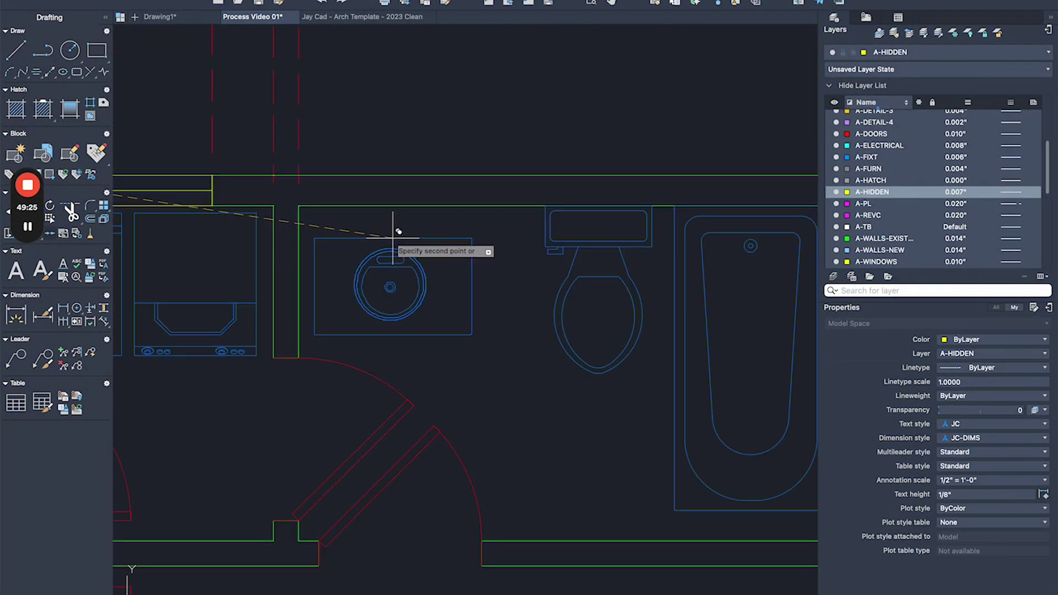
{"action": "scroll", "coordinate": [392, 238], "scroll_direction": "up", "scroll_amount": 4}
{"action": "left_click", "coordinate": [242, 187]}
{"action": "key", "text": "Escape"}
- Move the round-sink vanity so its upper-left corner meets the bathroom's upper-left inside wall corner
{"action": "left_click", "coordinate": [366, 270]}
{"action": "middle_click_drag", "start_coordinate": [341, 286], "coordinate": [491, 287]}
{"action": "type", "text": "m"}
{"action": "key", "text": "Return"}
{"action": "left_click", "coordinate": [265, 187]}
{"action": "left_click", "coordinate": [391, 187]}
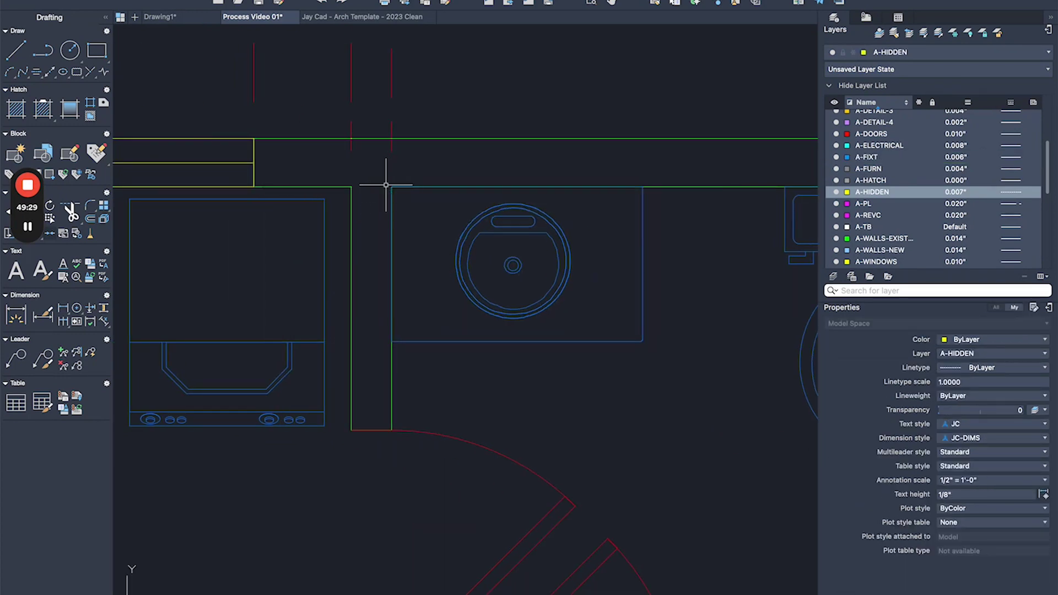
- Move the round-sink vanity 12 inches right, away from the side wall
{"action": "scroll", "coordinate": [386, 185], "scroll_direction": "down", "scroll_amount": 6}
{"action": "scroll", "coordinate": [569, 189], "scroll_direction": "up", "scroll_amount": 4}
{"action": "middle_click_drag", "start_coordinate": [663, 215], "coordinate": [512, 214]}
{"action": "left_click", "coordinate": [365, 219]}
{"action": "left_click", "coordinate": [419, 98]}
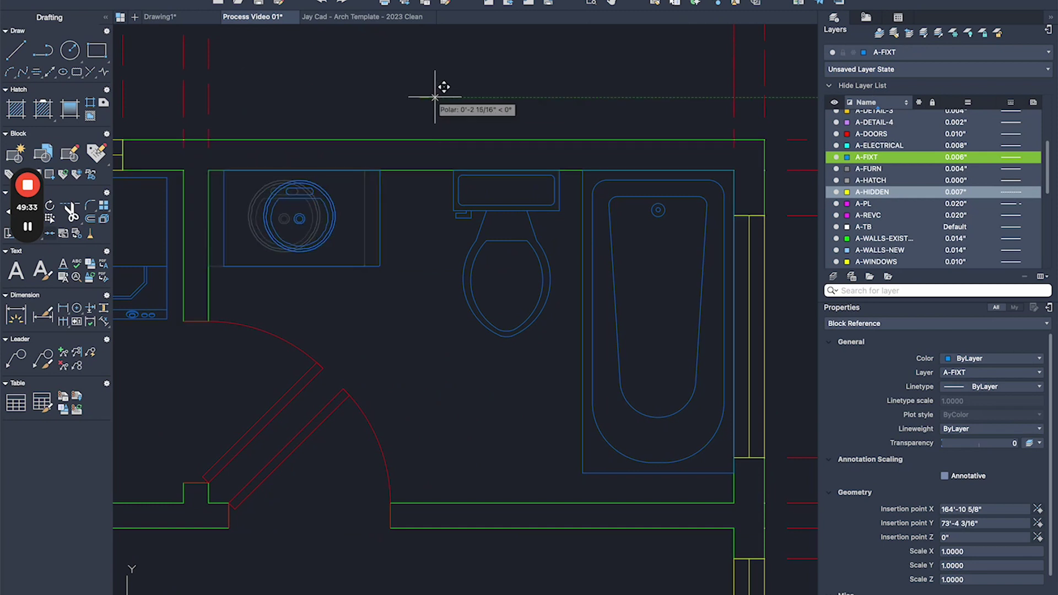
{"action": "type", "text": "12"}
{"action": "key", "text": "Return"}
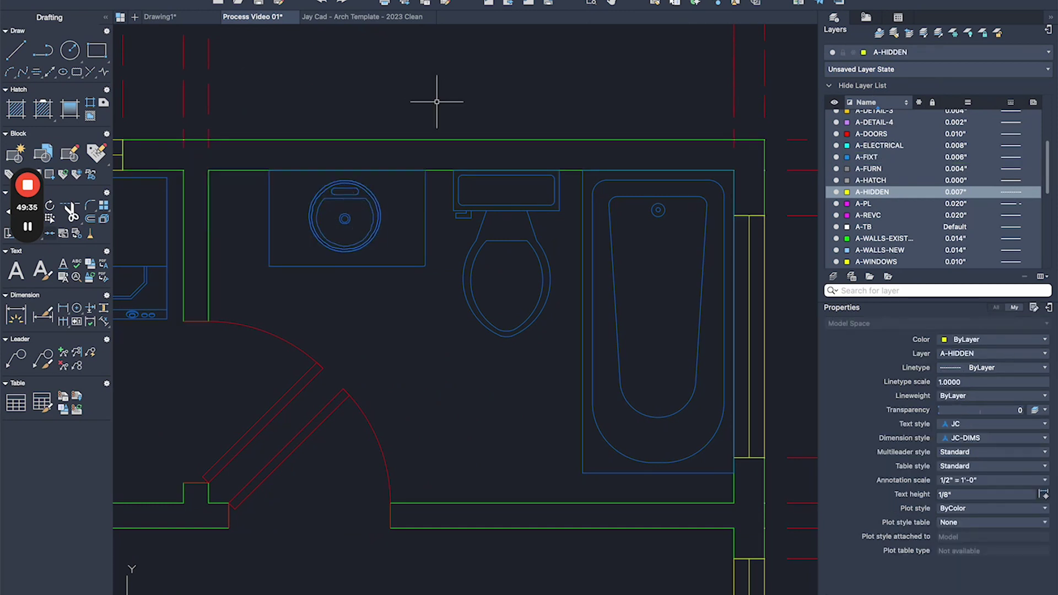
- Shift the round-sink vanity slightly back to the left along the upper wall
{"action": "left_click", "coordinate": [349, 220]}
{"action": "key", "text": "Return"}
{"action": "left_click", "coordinate": [447, 92]}
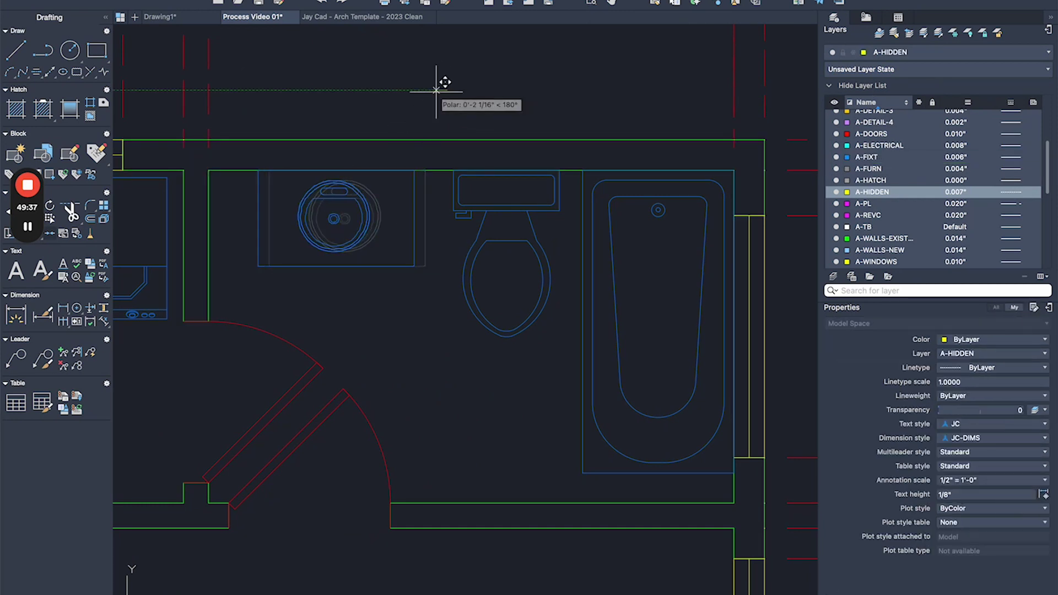
{"action": "key", "text": "Return"}
- Examine the whole floor plan with the kitchen, laundry and bathroom fixtures in place
{"action": "scroll", "coordinate": [429, 109], "scroll_direction": "down", "scroll_amount": 5}
{"action": "middle_click_drag", "start_coordinate": [377, 144], "coordinate": [489, 230]}
{"action": "scroll", "coordinate": [490, 230], "scroll_direction": "down", "scroll_amount": 3}
{"action": "scroll", "coordinate": [499, 226], "scroll_direction": "down", "scroll_amount": 2}
{"action": "scroll", "coordinate": [292, 372], "scroll_direction": "up", "scroll_amount": 2}
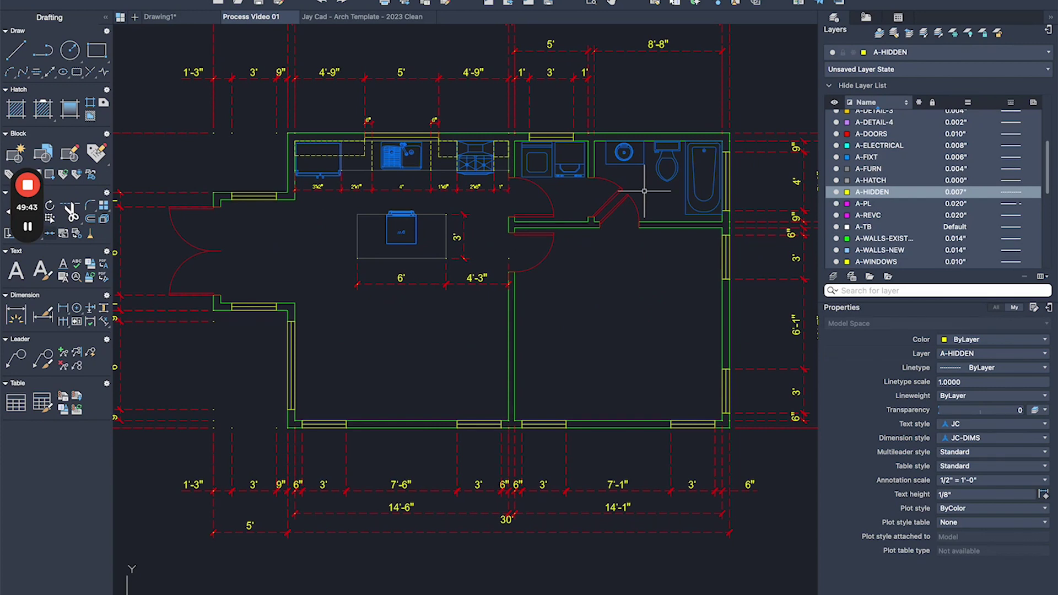
{"action": "left_click", "coordinate": [406, 226]}
{"action": "mouse_move", "coordinate": [28, 232]}
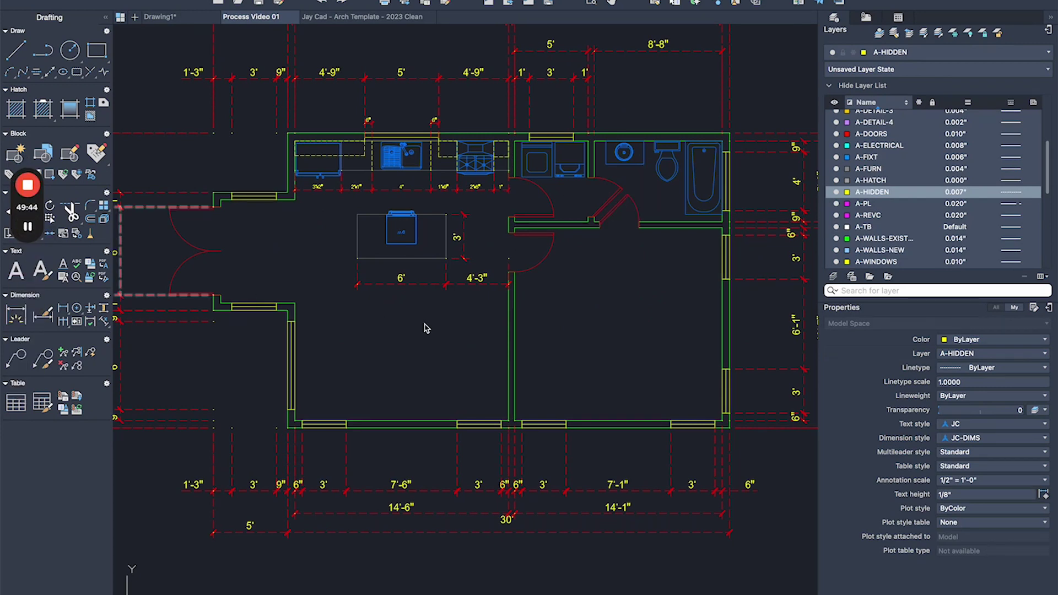
{"action": "left_click", "coordinate": [394, 335]}
- Examine the furniture blocks in the block library, comparing the two double beds and the sofa
{"action": "scroll", "coordinate": [392, 334], "scroll_direction": "down", "scroll_amount": 8}
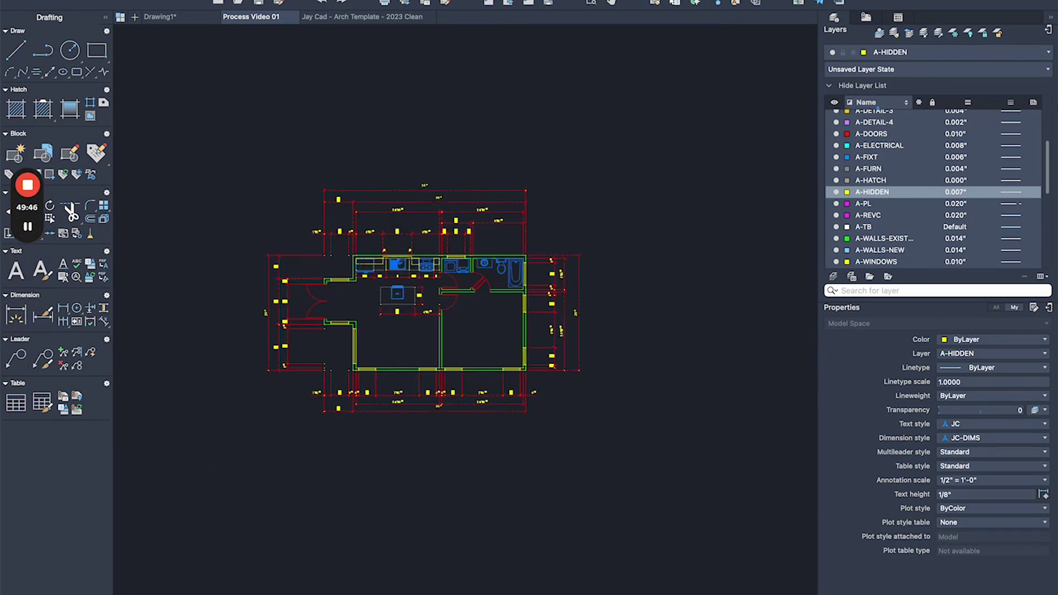
{"action": "middle_click_drag", "start_coordinate": [392, 334], "coordinate": [649, 287]}
{"action": "middle_click_drag", "start_coordinate": [356, 299], "coordinate": [598, 306]}
{"action": "scroll", "coordinate": [390, 305], "scroll_direction": "up", "scroll_amount": 10}
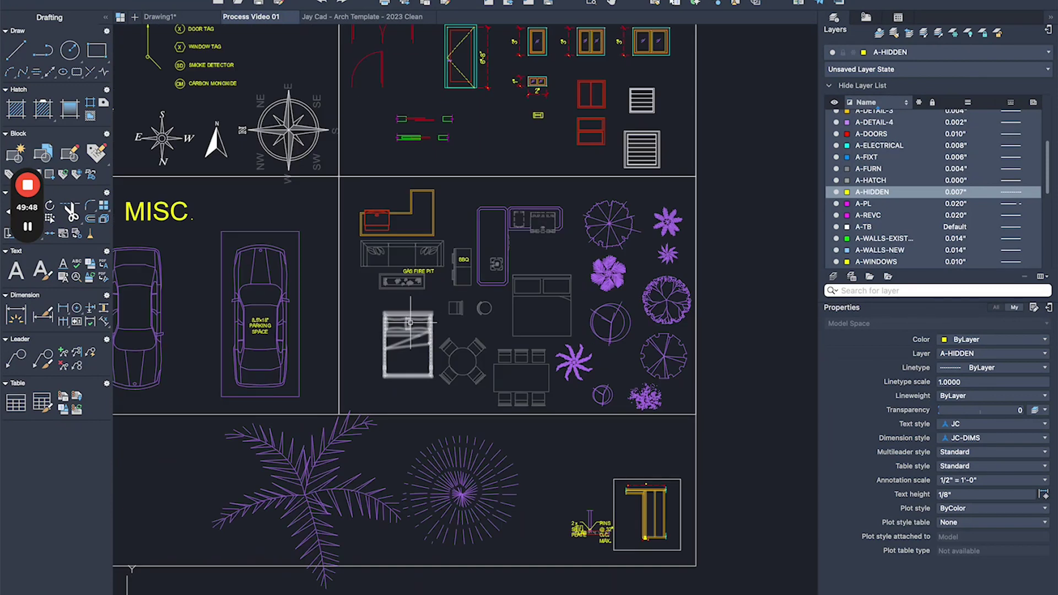
{"action": "left_click", "coordinate": [406, 320]}
{"action": "scroll", "coordinate": [416, 340], "scroll_direction": "down", "scroll_amount": 2}
{"action": "scroll", "coordinate": [416, 340], "scroll_direction": "up", "scroll_amount": 3}
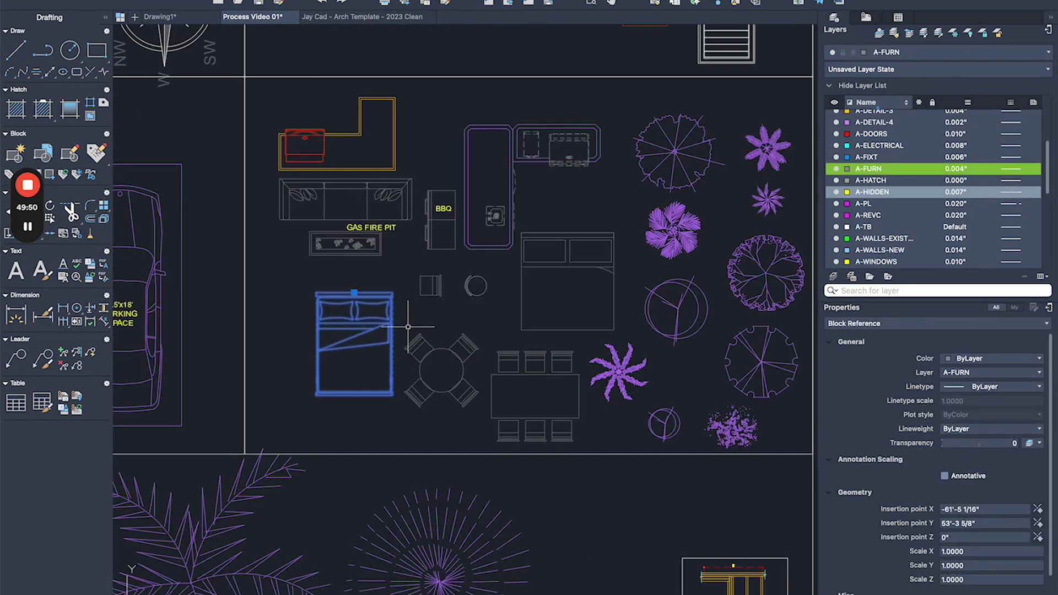
{"action": "scroll", "coordinate": [414, 309], "scroll_direction": "up", "scroll_amount": 2}
{"action": "key", "text": "Escape"}
{"action": "left_click", "coordinate": [553, 263]}
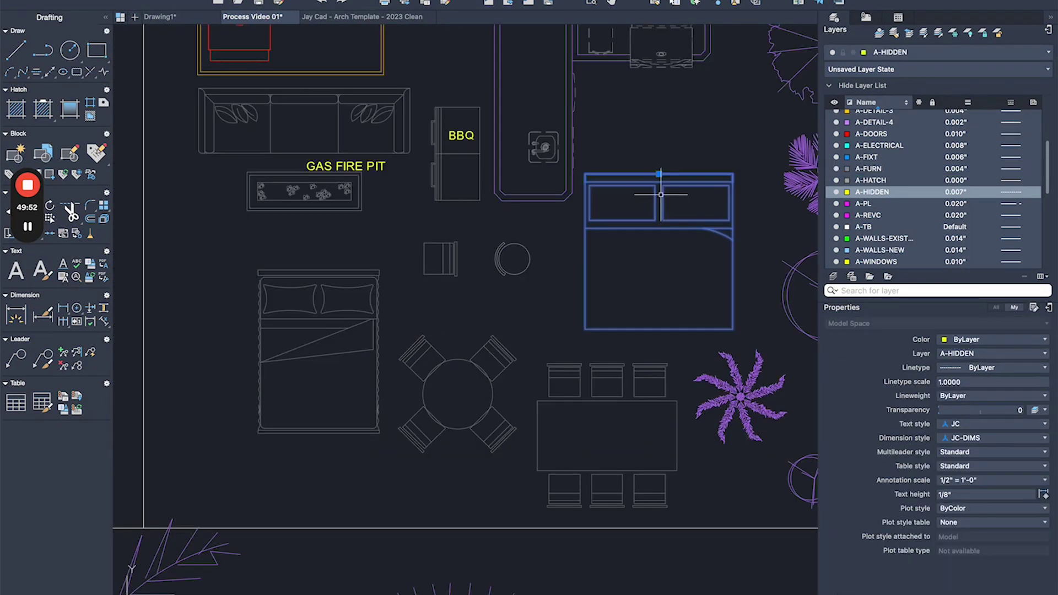
{"action": "scroll", "coordinate": [553, 262], "scroll_direction": "up", "scroll_amount": 2}
{"action": "scroll", "coordinate": [628, 218], "scroll_direction": "down", "scroll_amount": 3}
{"action": "middle_click_drag", "start_coordinate": [600, 220], "coordinate": [431, 247]}
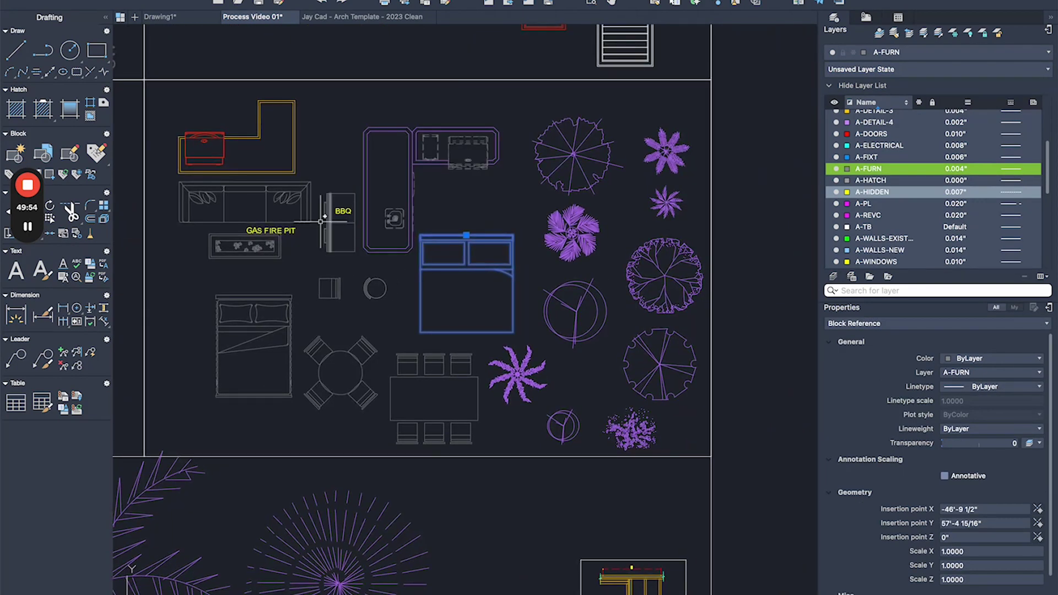
{"action": "scroll", "coordinate": [163, 181], "scroll_direction": "up", "scroll_amount": 2}
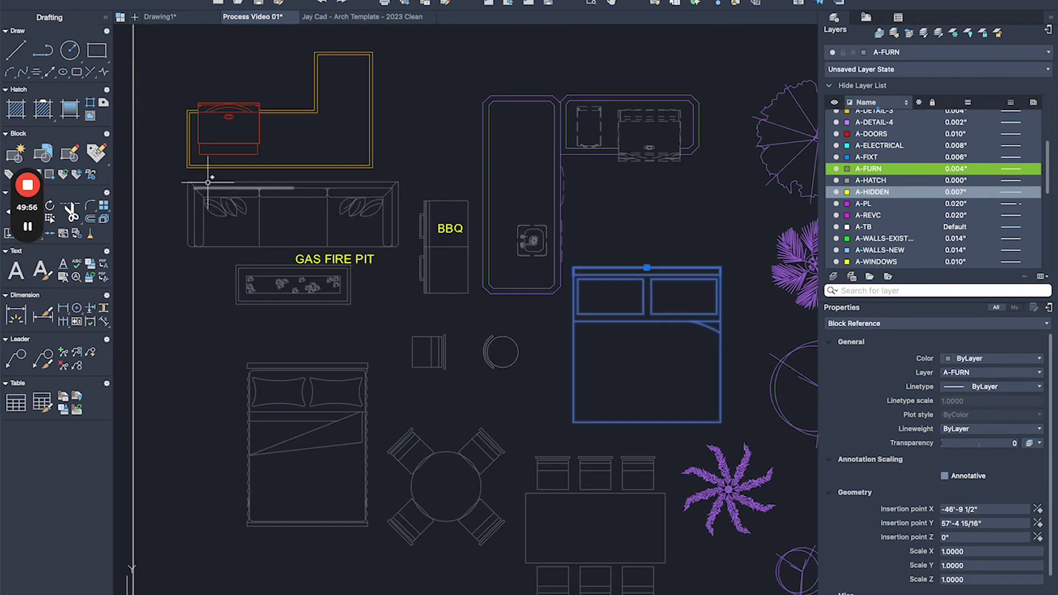
{"action": "key", "text": "Escape"}
- Select all of the library sofa's linework and group it into one object
{"action": "left_click", "coordinate": [179, 172]}
{"action": "left_click", "coordinate": [408, 253]}
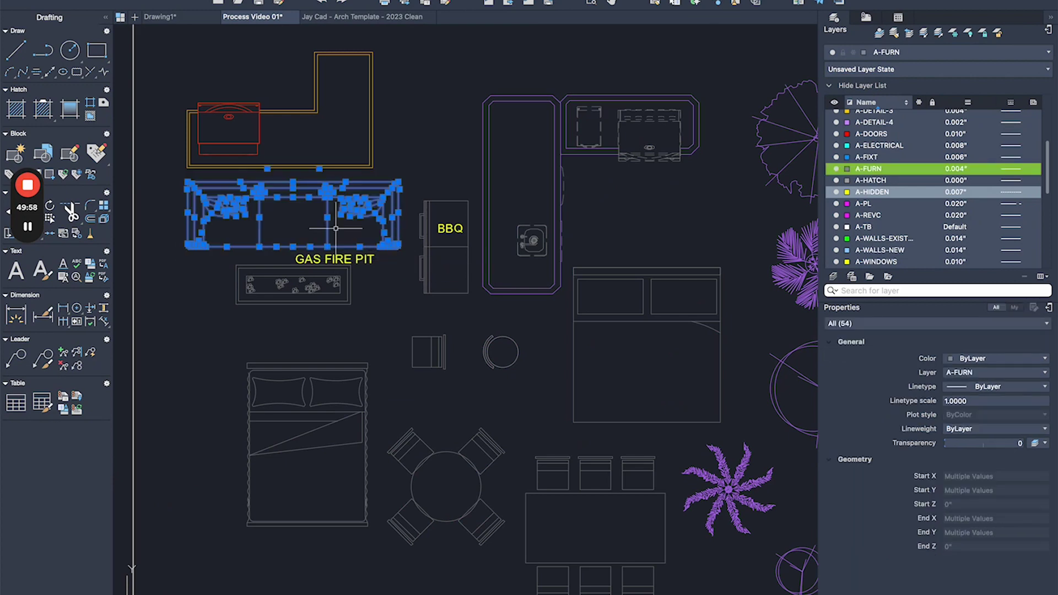
{"action": "scroll", "coordinate": [329, 223], "scroll_direction": "up", "scroll_amount": 2}
{"action": "key", "text": "Escape"}
- Copy the grouped sofa and the wider double bed from the library into the floor plan, with the bed landing in the bedroom
{"action": "left_click", "coordinate": [291, 214]}
{"action": "scroll", "coordinate": [292, 212], "scroll_direction": "down", "scroll_amount": 4}
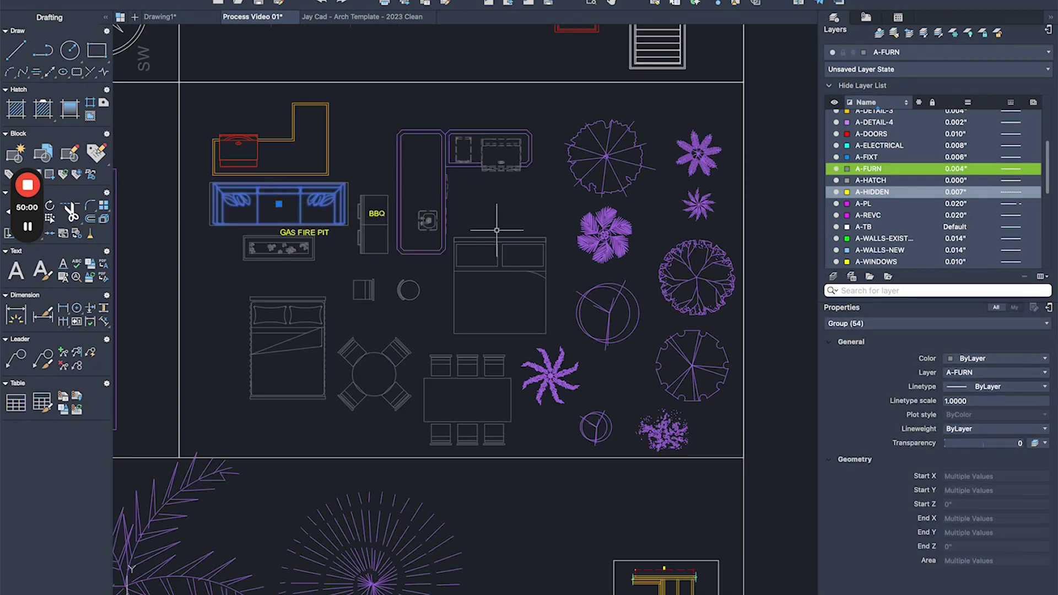
{"action": "left_click", "coordinate": [489, 250]}
{"action": "type", "text": "c"}
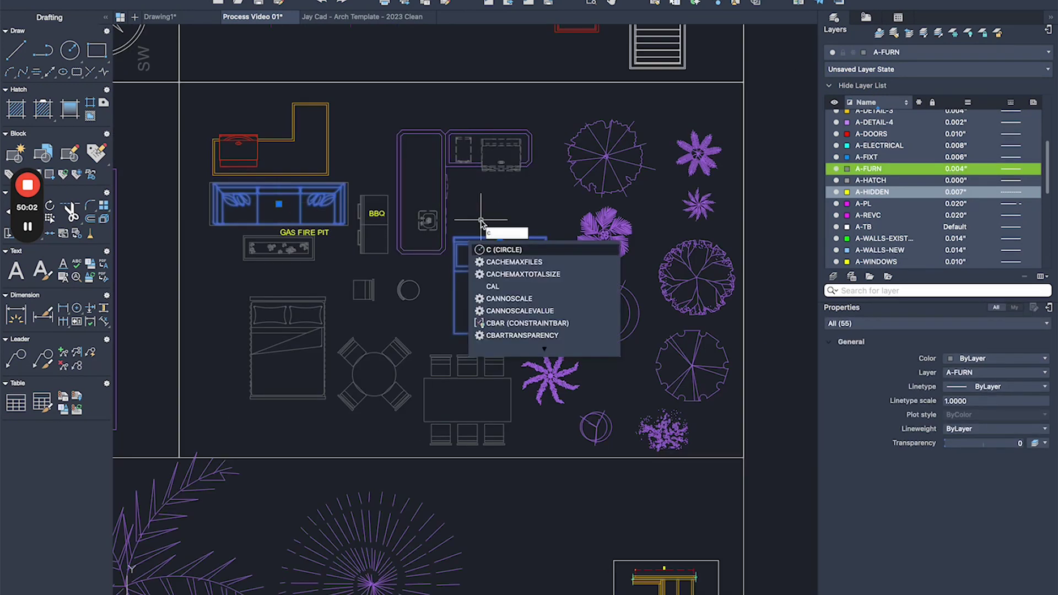
{"action": "type", "text": "o"}
{"action": "key", "text": "Return"}
{"action": "left_click", "coordinate": [480, 219]}
{"action": "scroll", "coordinate": [476, 221], "scroll_direction": "down", "scroll_amount": 10}
{"action": "middle_click_drag", "start_coordinate": [725, 223], "coordinate": [415, 226]}
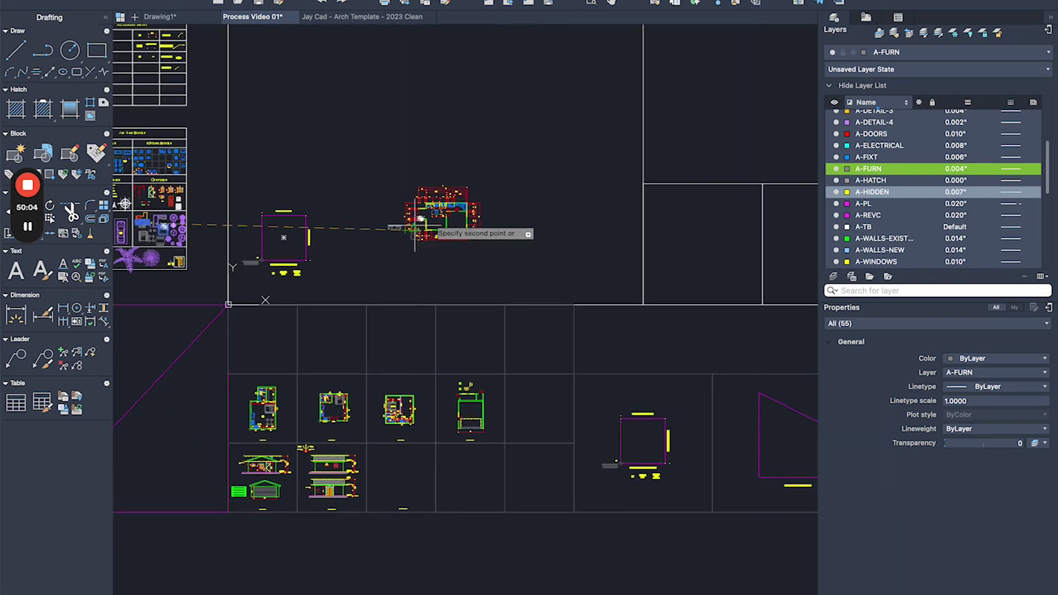
{"action": "scroll", "coordinate": [463, 212], "scroll_direction": "up", "scroll_amount": 10}
{"action": "scroll", "coordinate": [421, 238], "scroll_direction": "up", "scroll_amount": 3}
{"action": "left_click", "coordinate": [408, 245]}
{"action": "key", "text": "Escape"}
- Rotate the bedroom's double bed a quarter turn about its headboard midpoint so the headboard faces the exterior window wall
{"action": "left_click", "coordinate": [395, 277]}
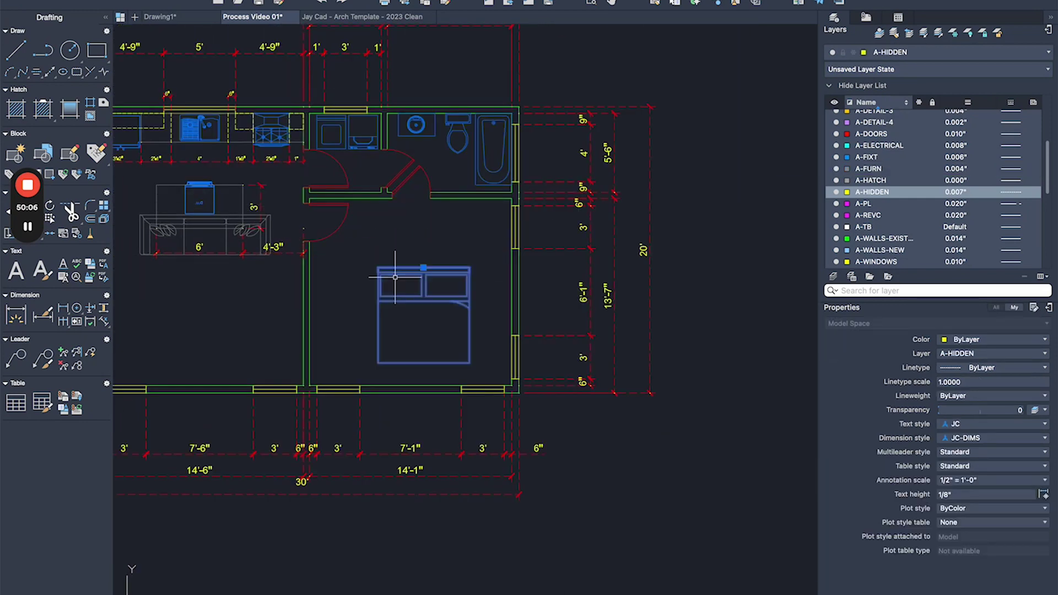
{"action": "scroll", "coordinate": [433, 258], "scroll_direction": "up", "scroll_amount": 2}
{"action": "type", "text": "ro"}
{"action": "key", "text": "Return"}
{"action": "left_click", "coordinate": [421, 274]}
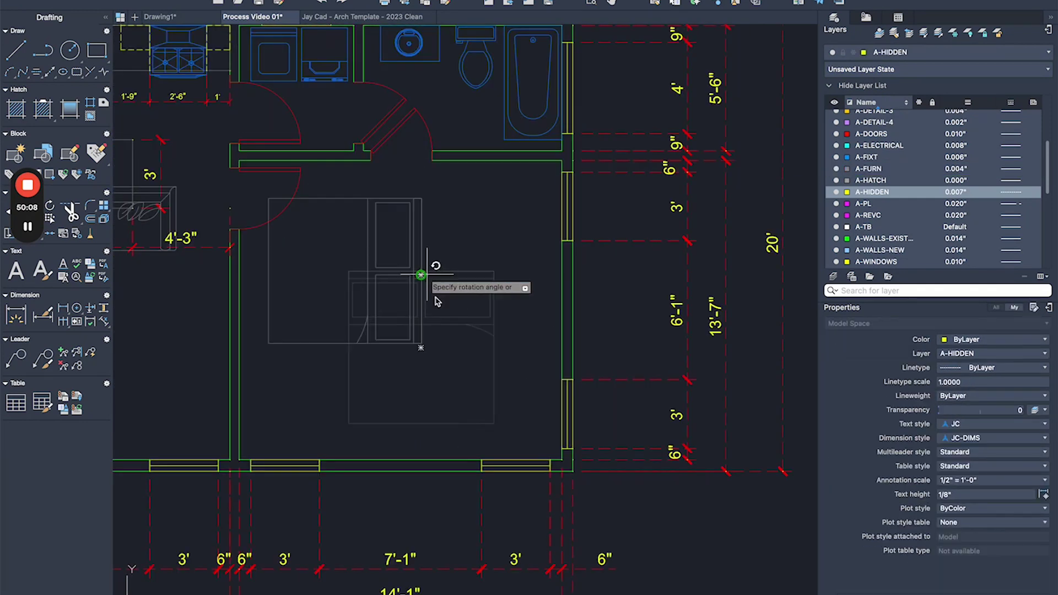
{"action": "key", "text": "Escape"}
- Move the double bed by its headboard midpoint against the bedroom's exterior wall, between the two side windows
{"action": "left_click", "coordinate": [422, 273]}
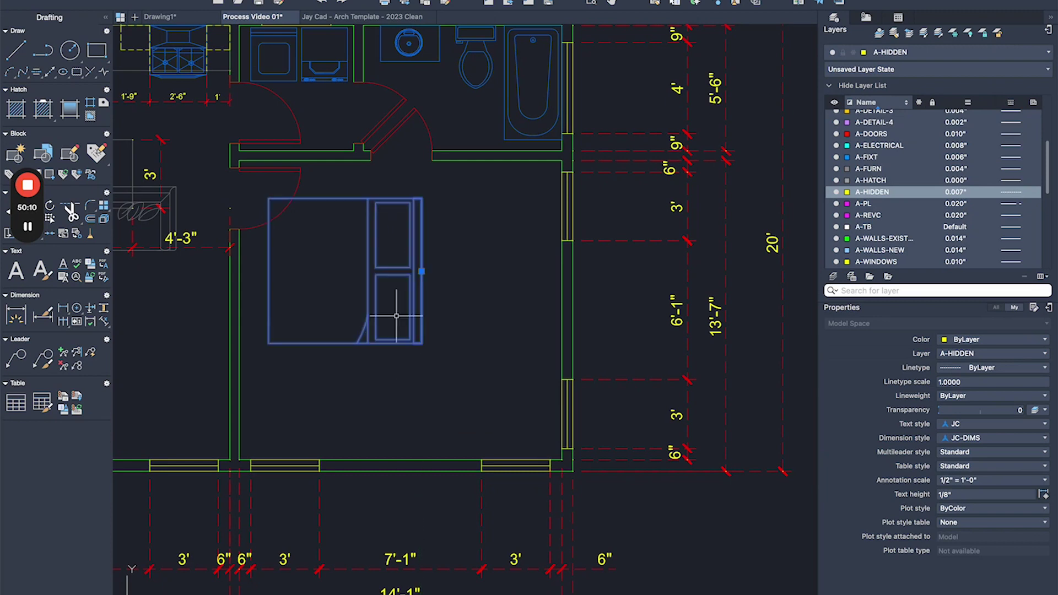
{"action": "left_click", "coordinate": [422, 273]}
{"action": "left_click", "coordinate": [566, 303]}
{"action": "scroll", "coordinate": [461, 276], "scroll_direction": "down", "scroll_amount": 3}
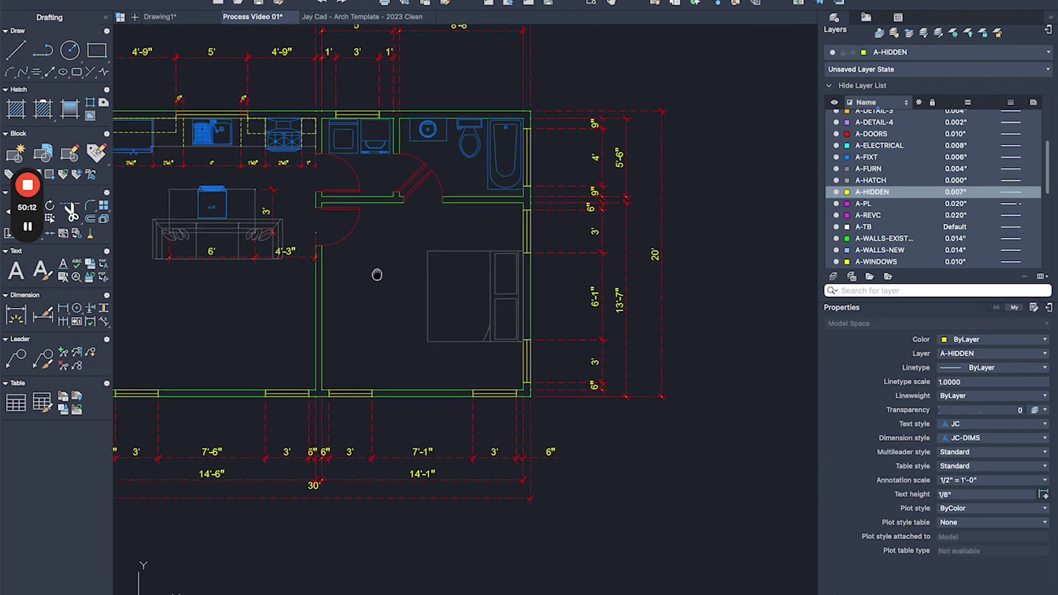
- Rotate the grouped sofa a quarter turn so its back faces the bedroom wall
{"action": "middle_click_drag", "start_coordinate": [377, 275], "coordinate": [644, 229]}
{"action": "left_click", "coordinate": [504, 187]}
{"action": "scroll", "coordinate": [505, 187], "scroll_direction": "up", "scroll_amount": 3}
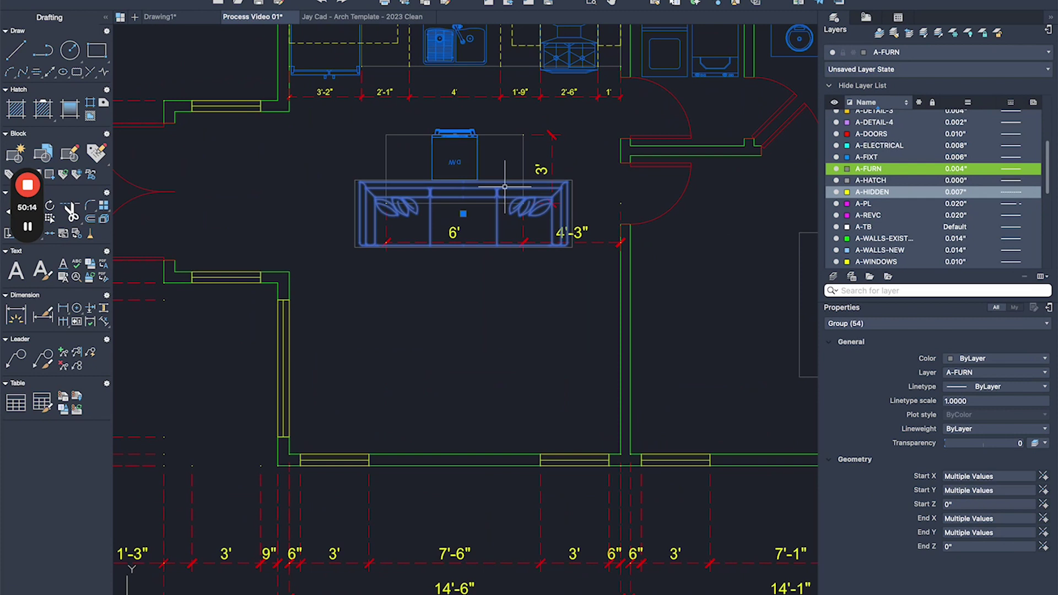
{"action": "type", "text": "ro"}
{"action": "key", "text": "Return"}
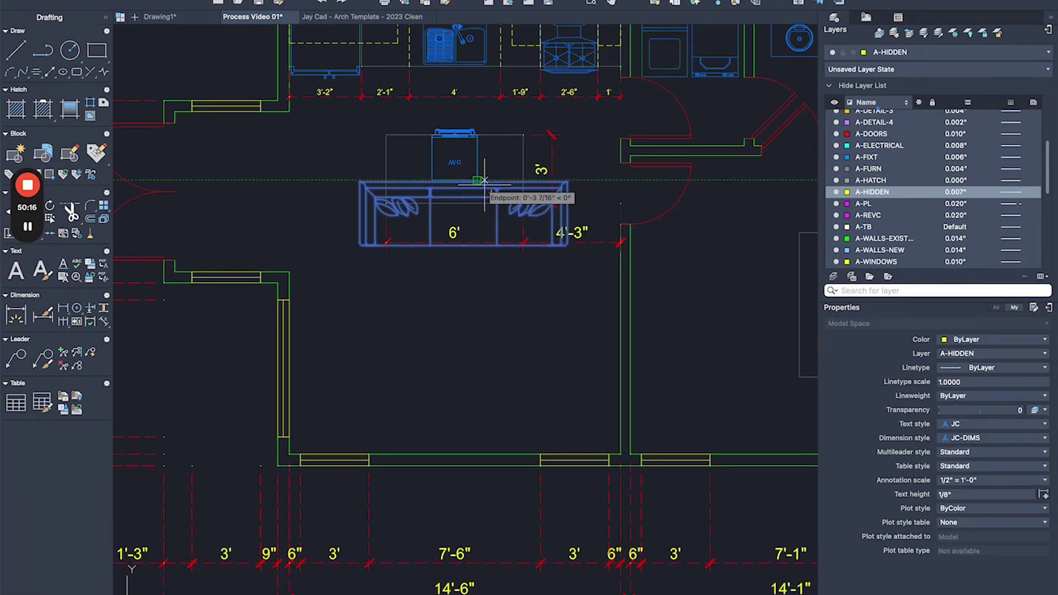
{"action": "left_click", "coordinate": [485, 184]}
{"action": "left_click", "coordinate": [478, 304]}
- Move the upright sofa into the living area, alongside the wall shared with the bedroom
{"action": "type", "text": "m"}
{"action": "key", "text": "Return"}
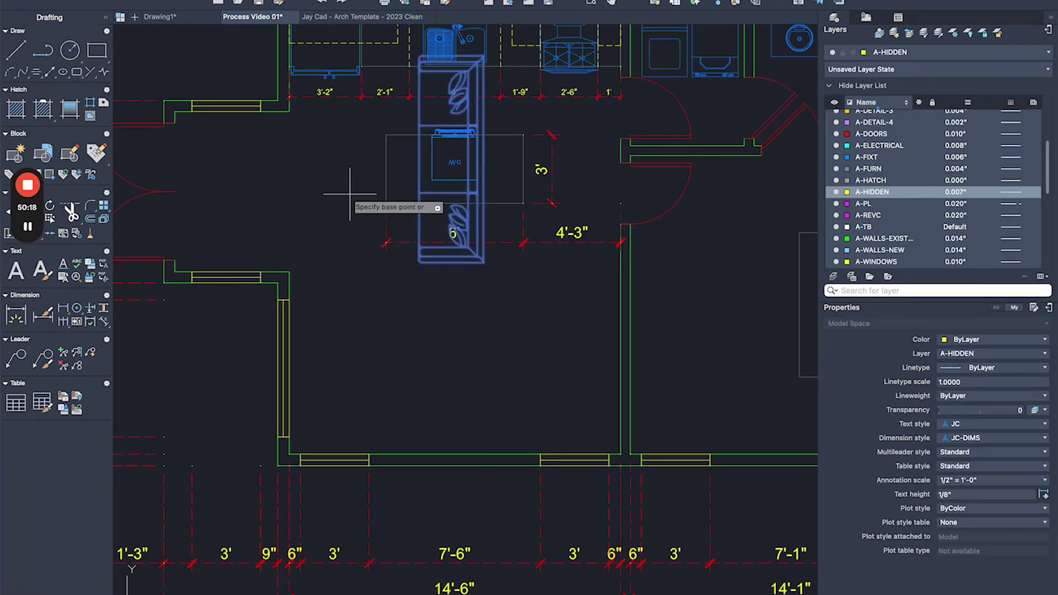
{"action": "left_click", "coordinate": [319, 161]}
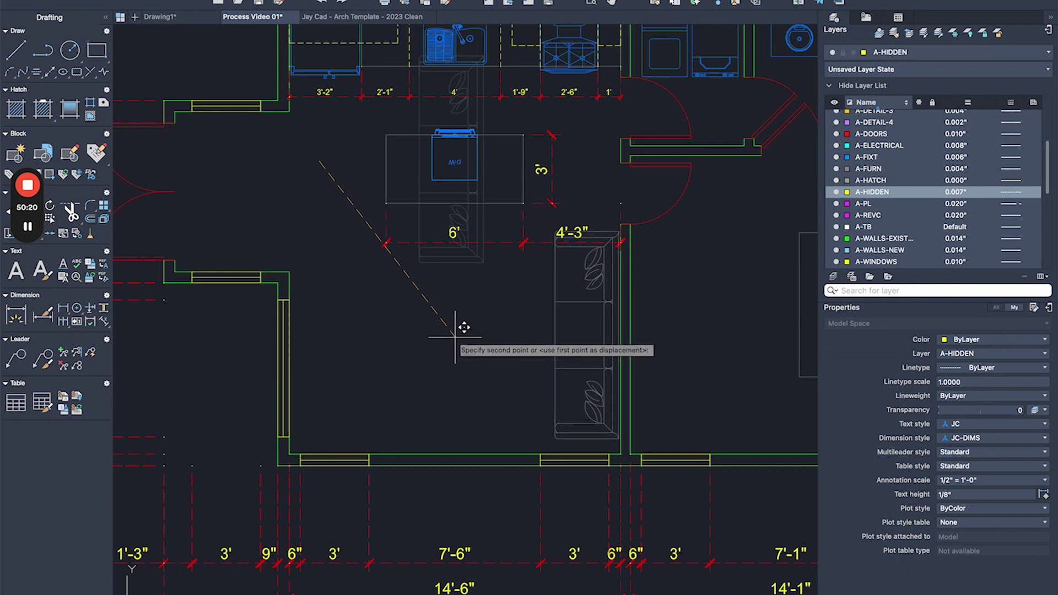
{"action": "left_click", "coordinate": [455, 337]}
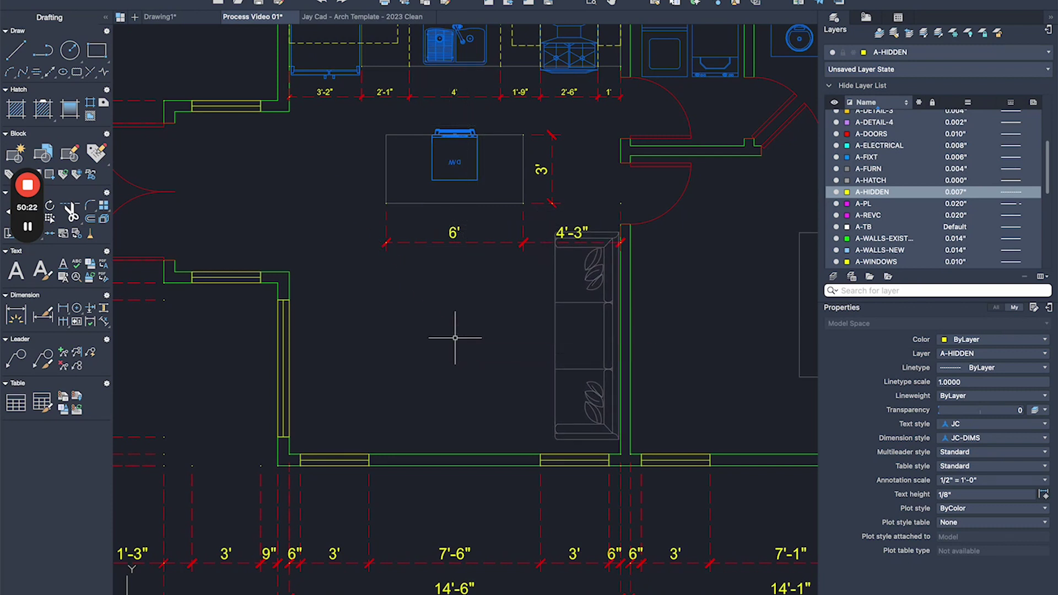
- Rotate the sofa back a quarter turn so its back faces the kitchen island
{"action": "left_click", "coordinate": [579, 321]}
{"action": "left_click", "coordinate": [534, 329]}
{"action": "type", "text": "ro"}
{"action": "key", "text": "Return"}
{"action": "left_click", "coordinate": [575, 330]}
{"action": "left_click", "coordinate": [574, 322]}
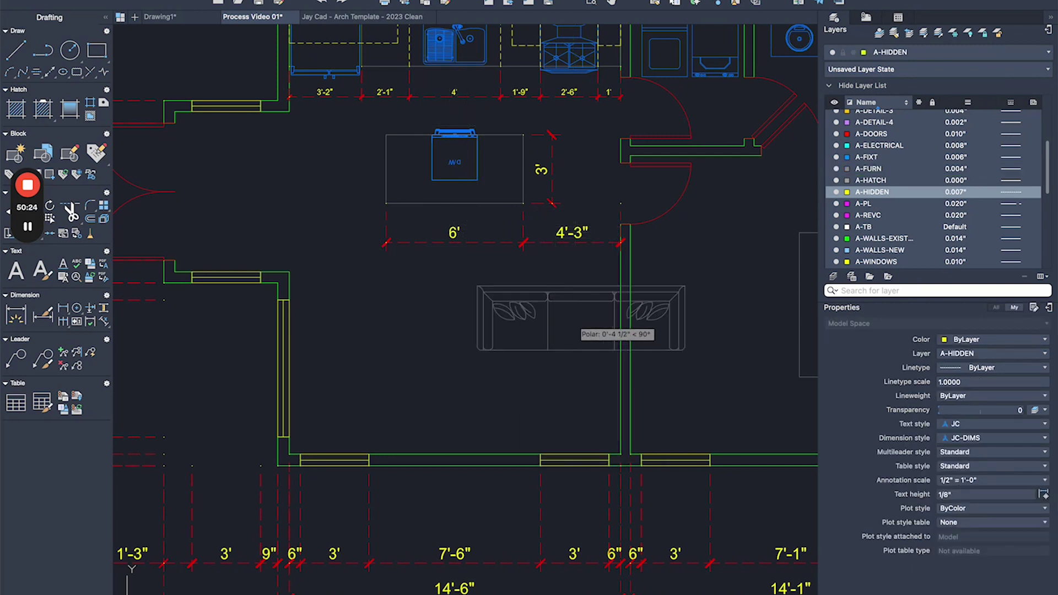
{"action": "left_click", "coordinate": [574, 325]}
- Move the sofa into the living area, centred on the kitchen island with its back towards the island
{"action": "left_click", "coordinate": [561, 304]}
{"action": "left_click", "coordinate": [585, 342]}
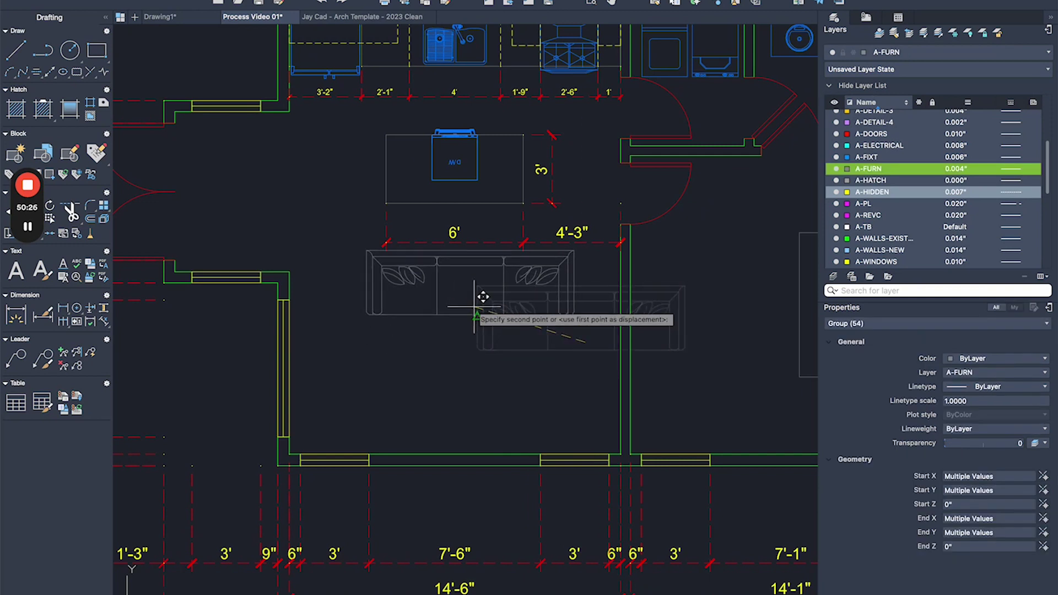
{"action": "left_click", "coordinate": [455, 396]}
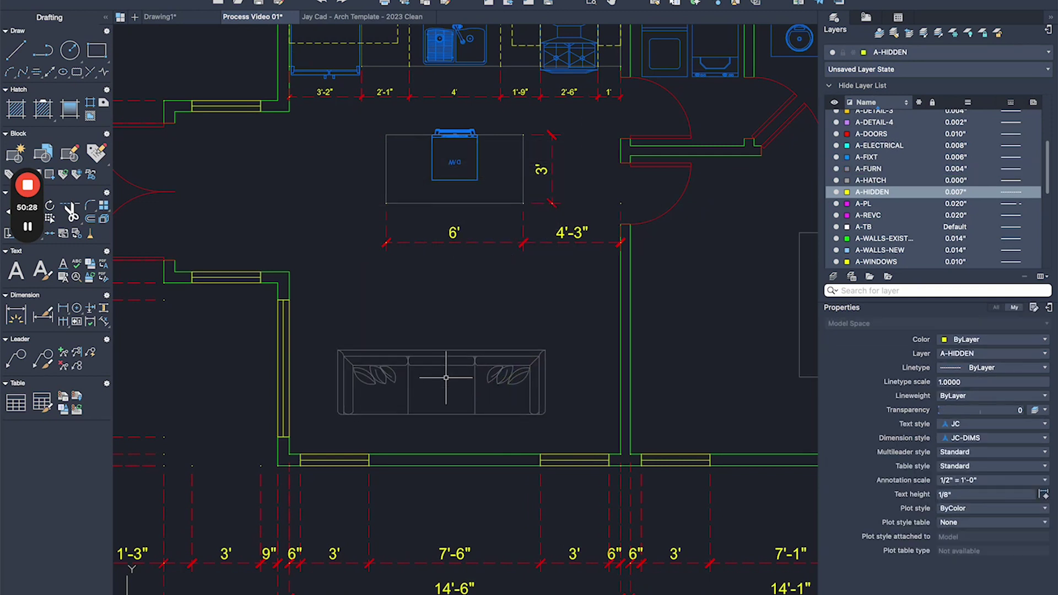
{"action": "left_click", "coordinate": [441, 349]}
{"action": "key", "text": "space"}
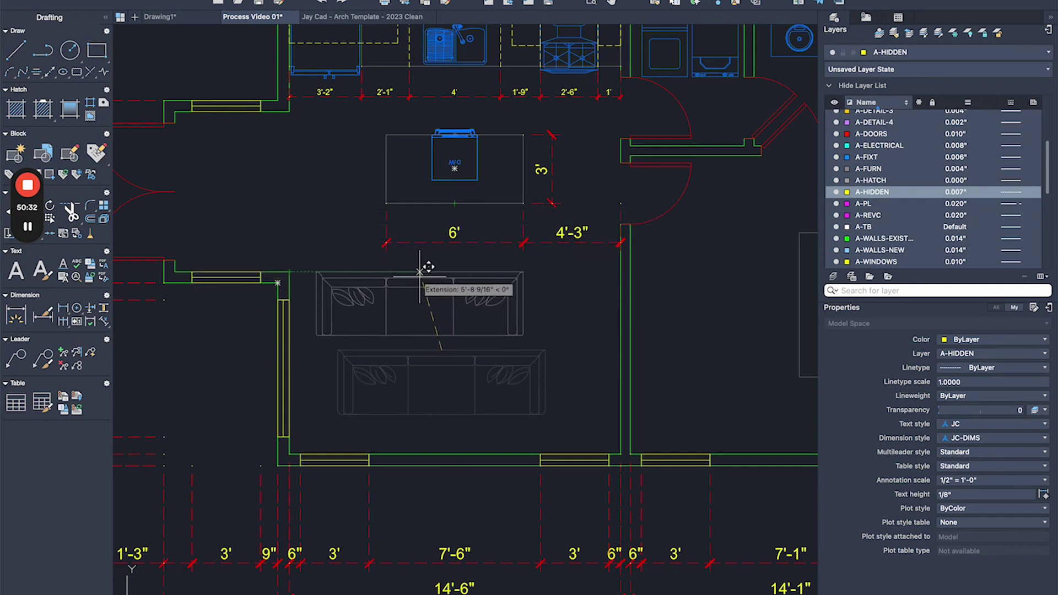
{"action": "left_click", "coordinate": [454, 270]}
{"action": "middle_click_drag", "start_coordinate": [574, 287], "coordinate": [692, 251]}
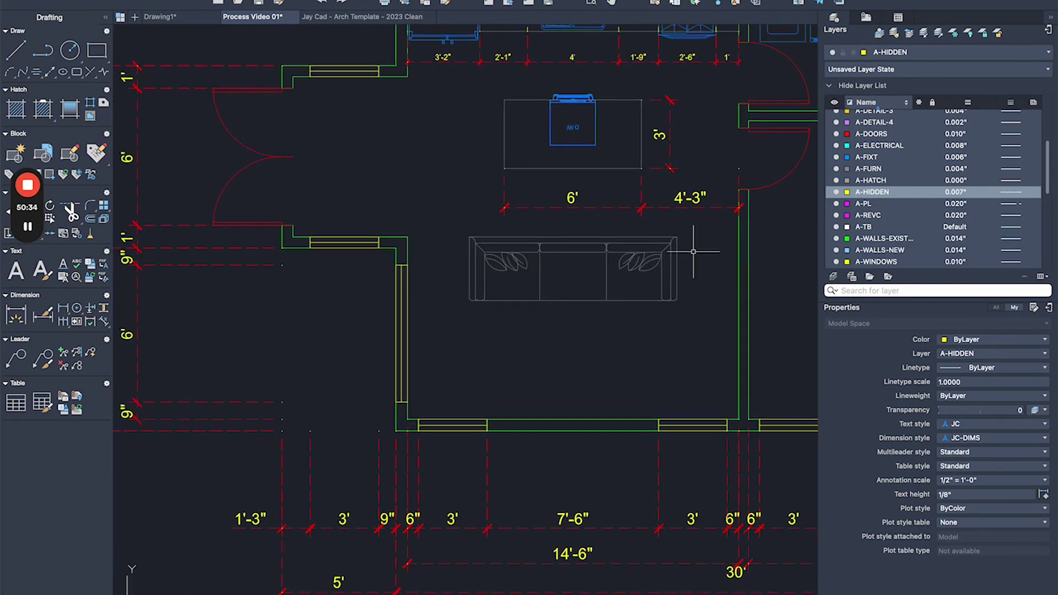
{"action": "middle_click_drag", "start_coordinate": [561, 336], "coordinate": [417, 313]}
{"action": "scroll", "coordinate": [567, 231], "scroll_direction": "up", "scroll_amount": 2}
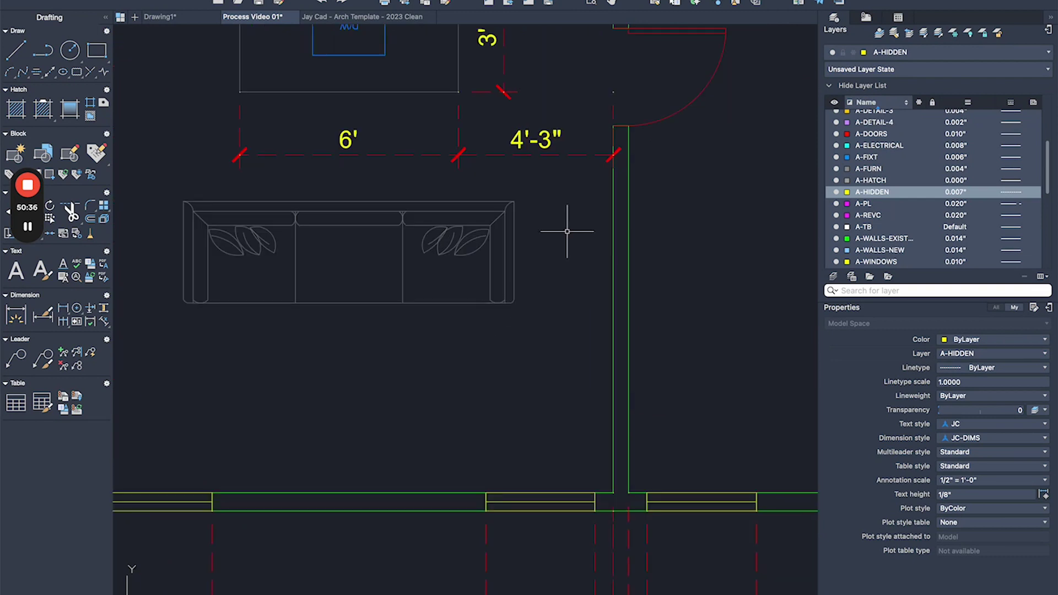
{"action": "type", "text": "rec"}
{"action": "key", "text": "Return"}
{"action": "left_click", "coordinate": [587, 216]}
{"action": "key", "text": "Escape"}
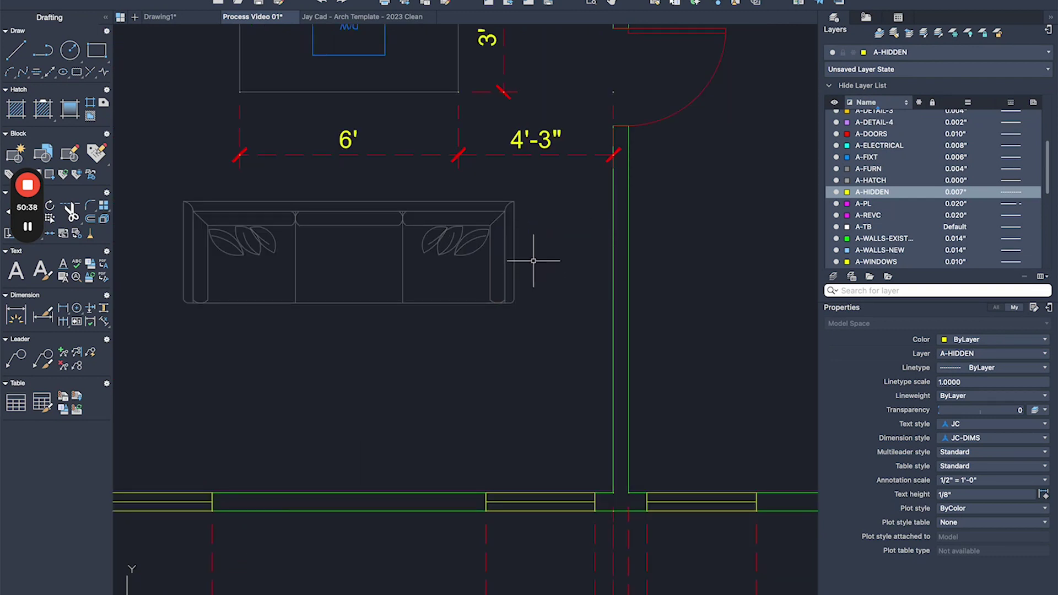
- Make the sofa's layer, A-FURN, the current layer with the LAYMCUR command
{"action": "left_click", "coordinate": [506, 216]}
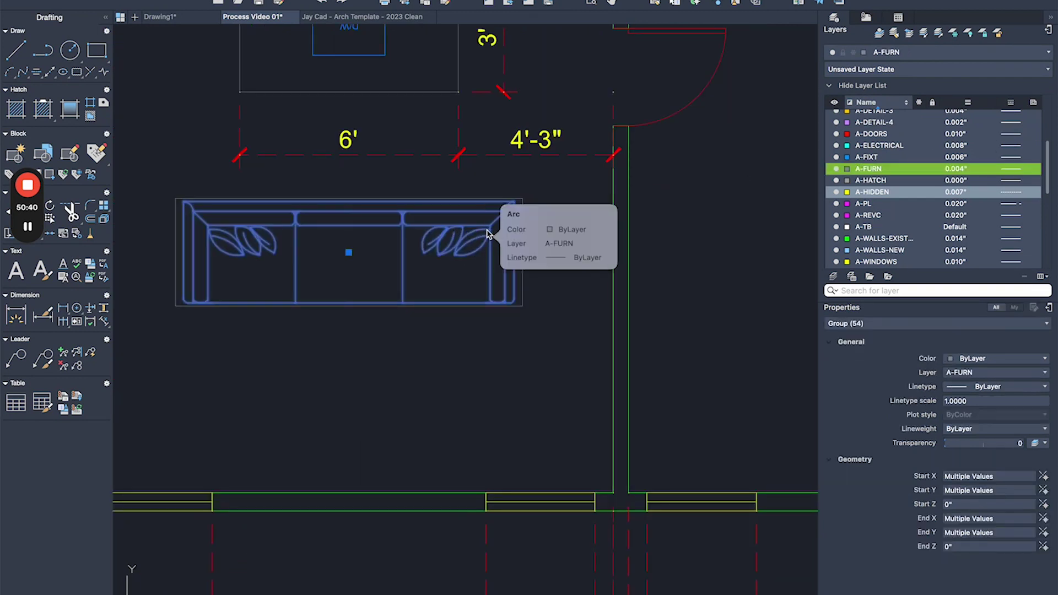
{"action": "right_click", "coordinate": [487, 232]}
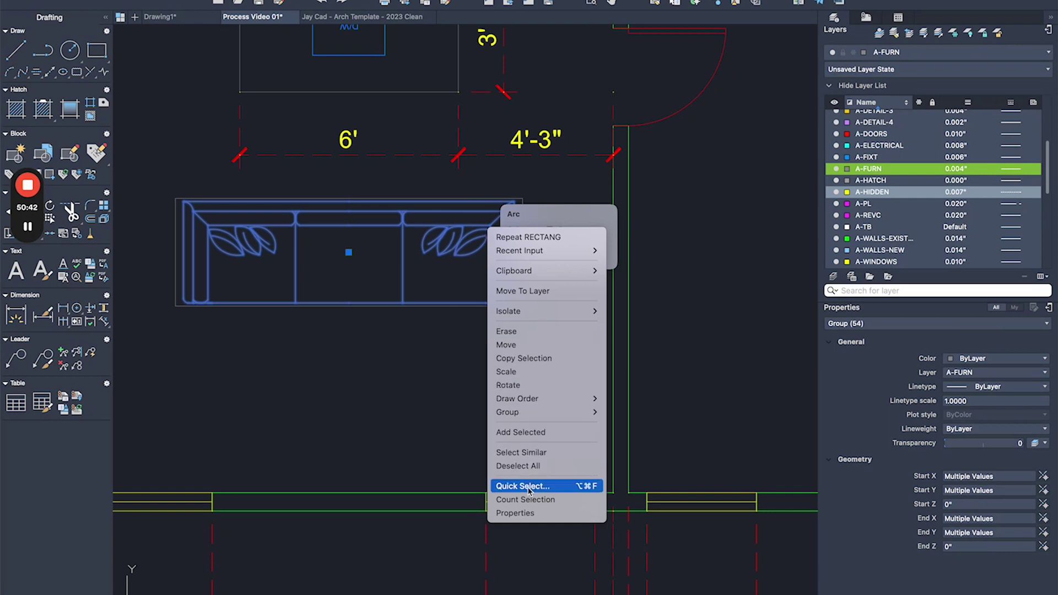
{"action": "left_click", "coordinate": [430, 346]}
{"action": "type", "text": "la"}
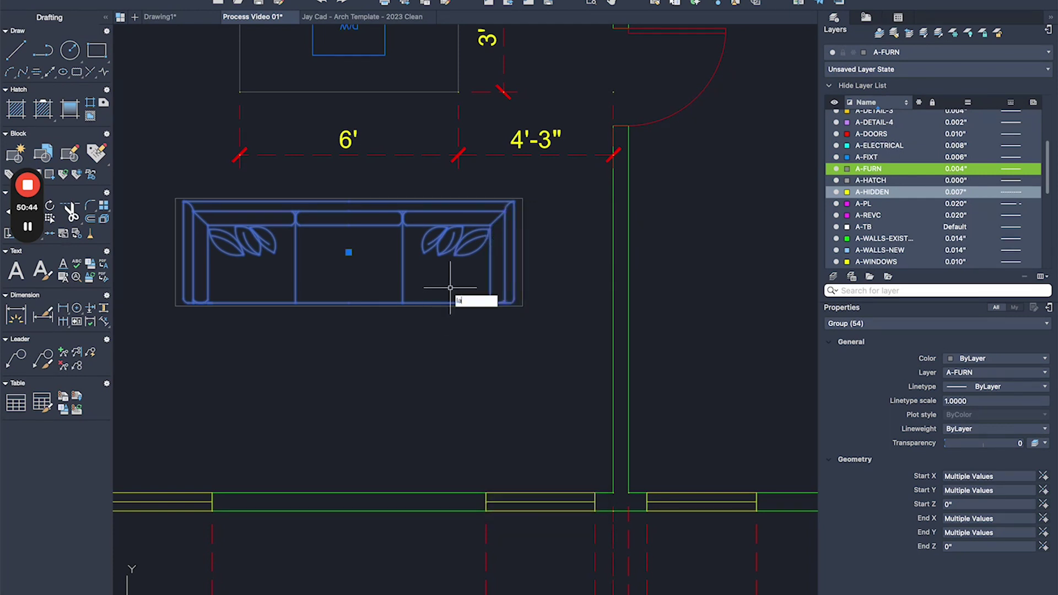
{"action": "type", "text": "ymc"}
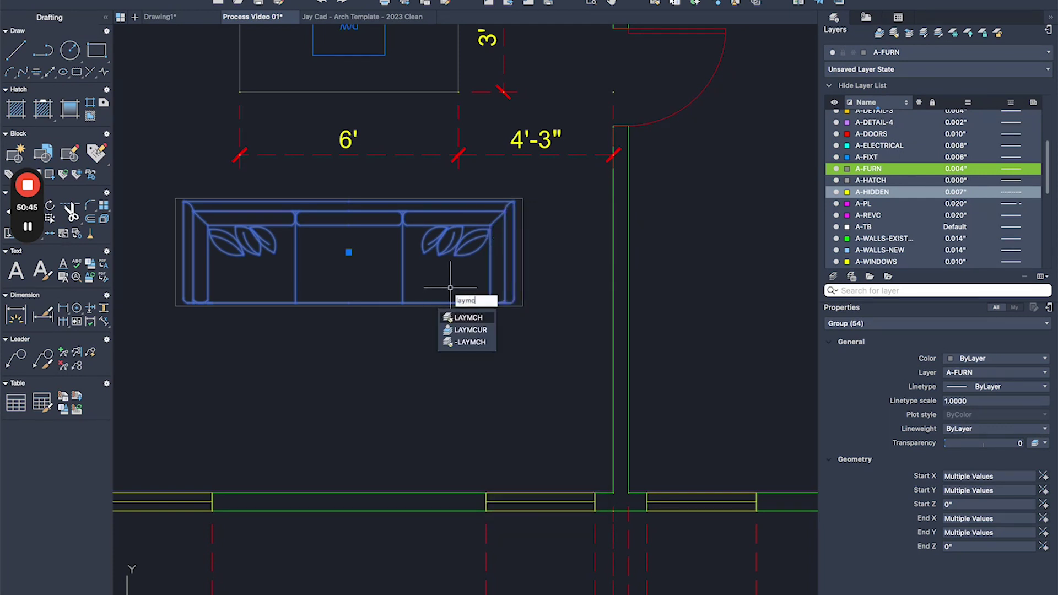
{"action": "left_click", "coordinate": [468, 329]}
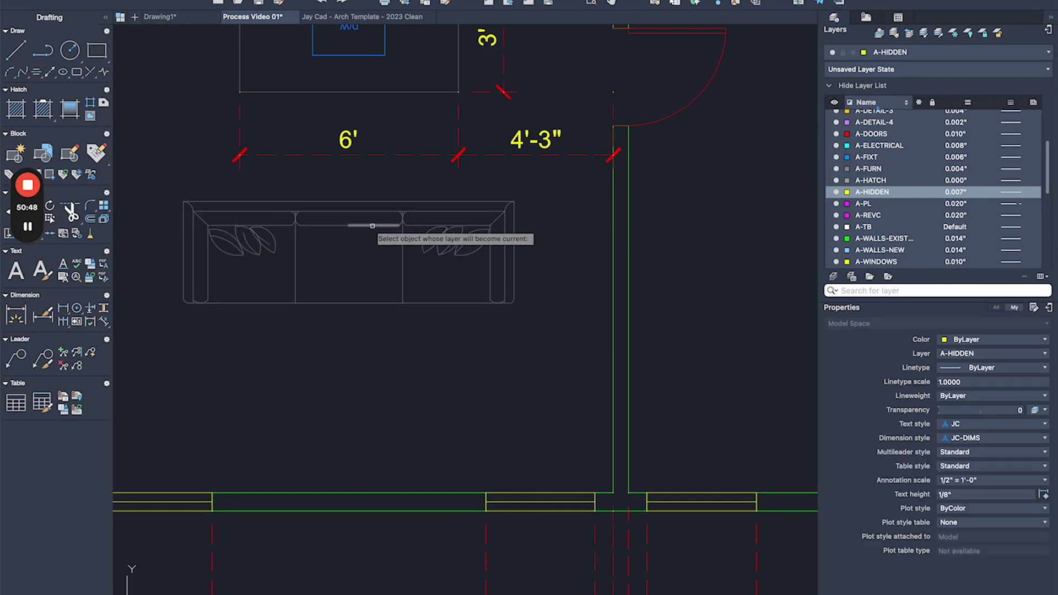
{"action": "scroll", "coordinate": [420, 165], "scroll_direction": "down", "scroll_amount": 2}
{"action": "scroll", "coordinate": [514, 259], "scroll_direction": "up", "scroll_amount": 2}
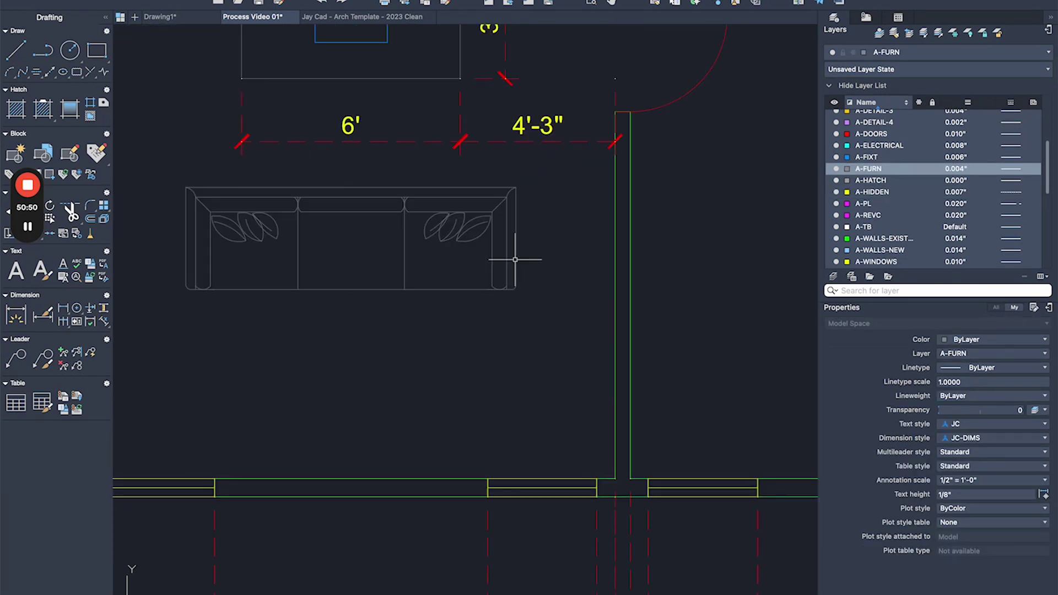
- Try a side table drawn as a circle of 12-inch radius on the sofa's outer arm edge
{"action": "scroll", "coordinate": [553, 236], "scroll_direction": "up", "scroll_amount": 2}
{"action": "type", "text": "c"}
{"action": "key", "text": "Return"}
{"action": "left_click", "coordinate": [494, 237]}
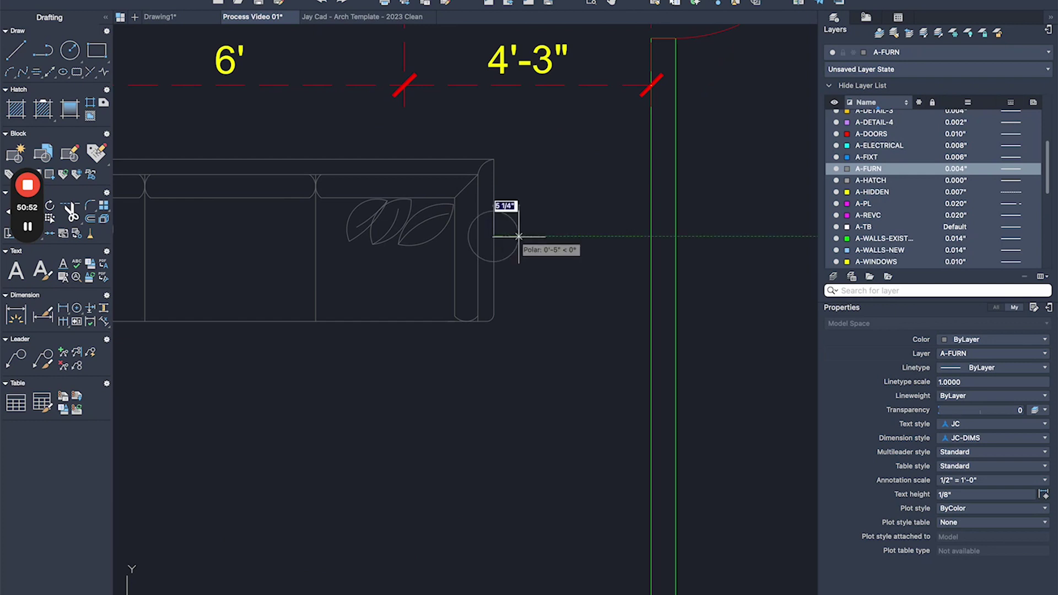
{"action": "type", "text": "12"}
{"action": "key", "text": "Return"}
{"action": "left_click", "coordinate": [549, 221]}
{"action": "key", "text": "Delete"}
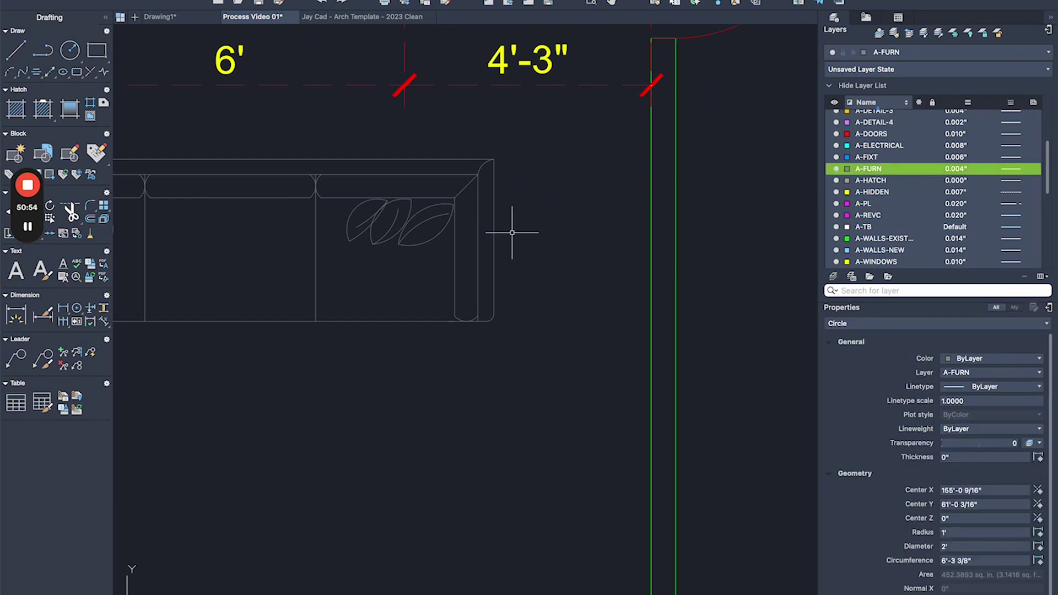
- Draw a round side table of 8-inch radius and move it between the sofa's arm and the bedroom wall
{"action": "type", "text": "c"}
{"action": "key", "text": "Return"}
{"action": "left_click", "coordinate": [495, 236]}
{"action": "type", "text": "8"}
{"action": "key", "text": "Return"}
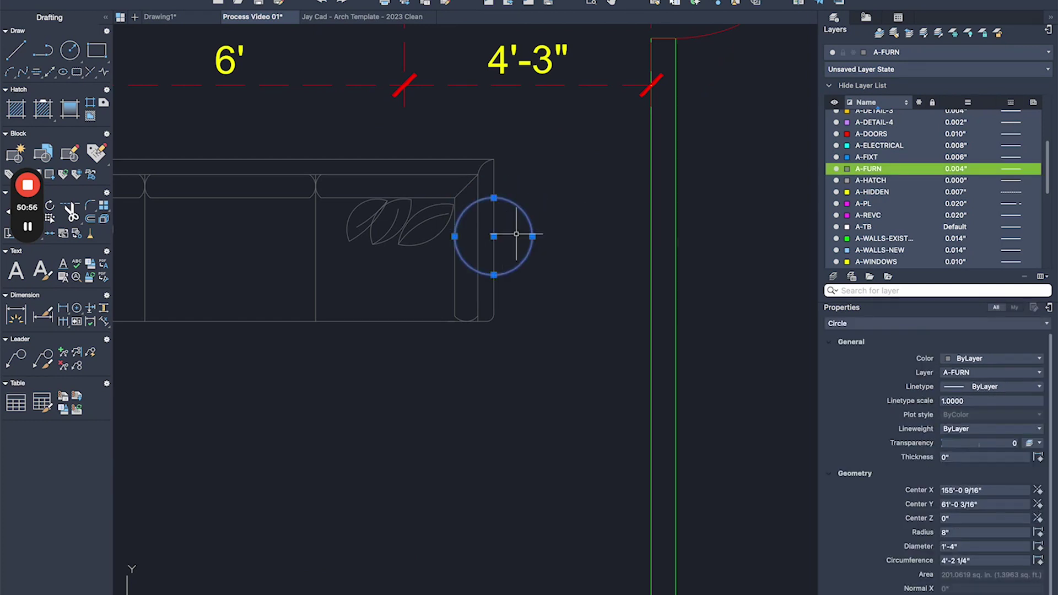
{"action": "left_click", "coordinate": [538, 199]}
{"action": "left_click", "coordinate": [607, 199]}
{"action": "scroll", "coordinate": [607, 200], "scroll_direction": "down", "scroll_amount": 5}
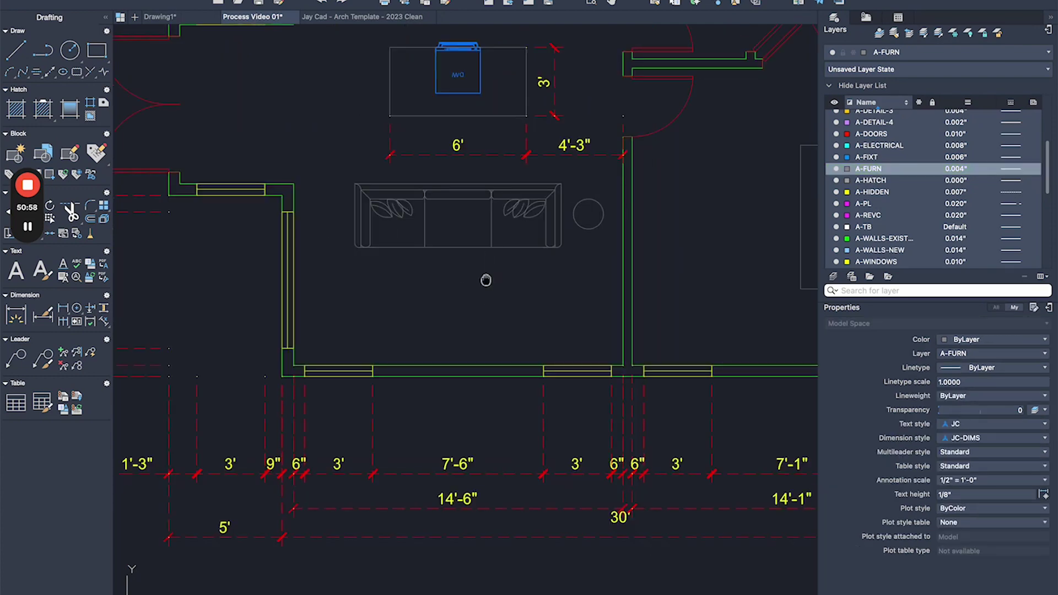
- Draw a shallow rectangular console against the living area's exterior wall opposite the sofa, spanning between the two windows
{"action": "middle_click_drag", "start_coordinate": [486, 280], "coordinate": [483, 381]}
{"action": "scroll", "coordinate": [422, 320], "scroll_direction": "down", "scroll_amount": 3}
{"action": "scroll", "coordinate": [511, 355], "scroll_direction": "up", "scroll_amount": 3}
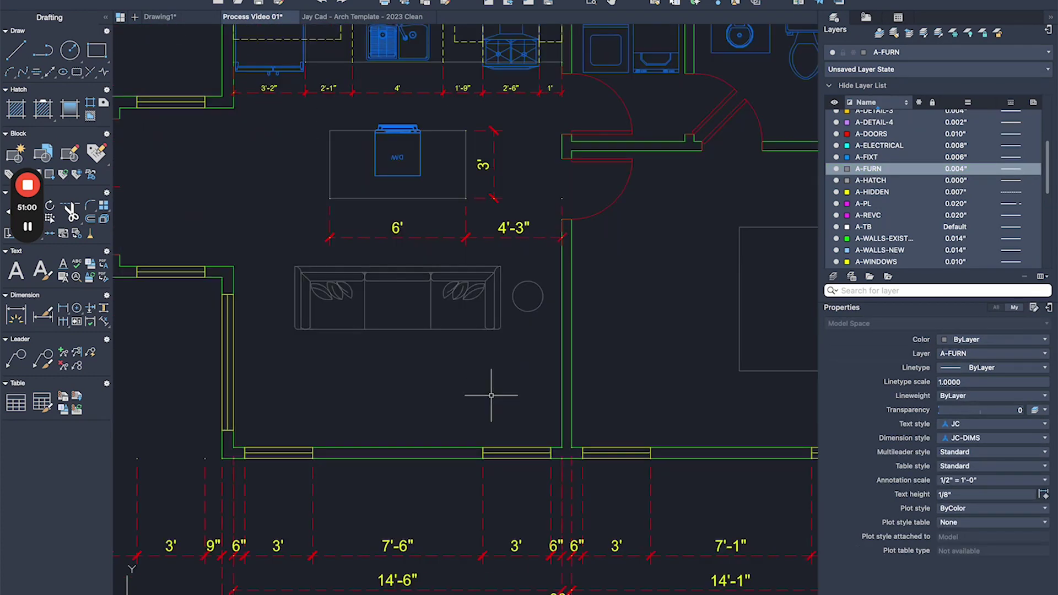
{"action": "middle_click_drag", "start_coordinate": [448, 439], "coordinate": [573, 371]}
{"action": "scroll", "coordinate": [574, 371], "scroll_direction": "up", "scroll_amount": 3}
{"action": "type", "text": "rec"}
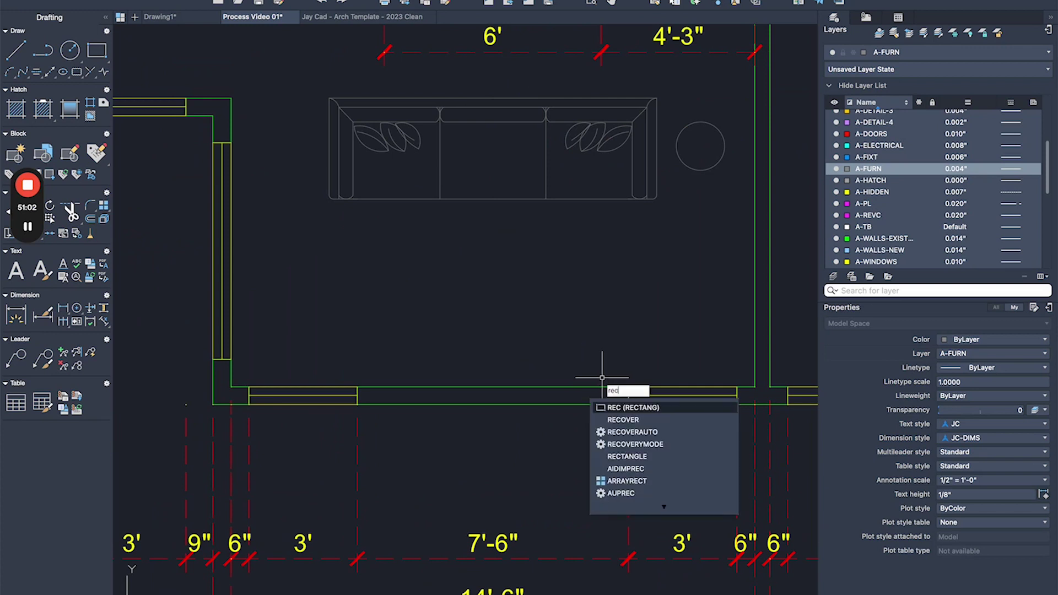
{"action": "key", "text": "Return"}
{"action": "left_click", "coordinate": [628, 350]}
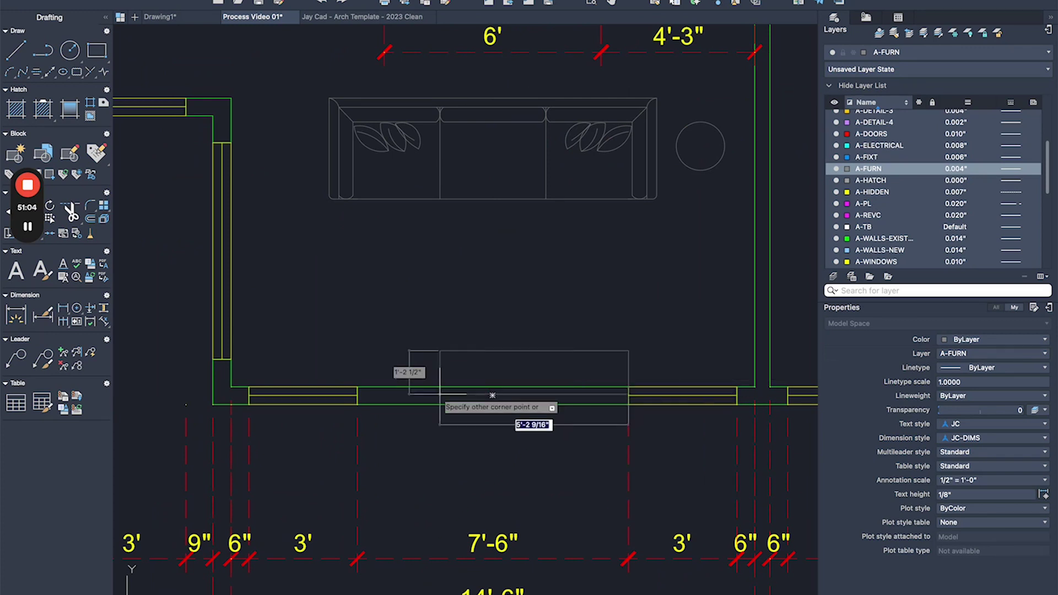
{"action": "scroll", "coordinate": [500, 301], "scroll_direction": "down", "scroll_amount": 3}
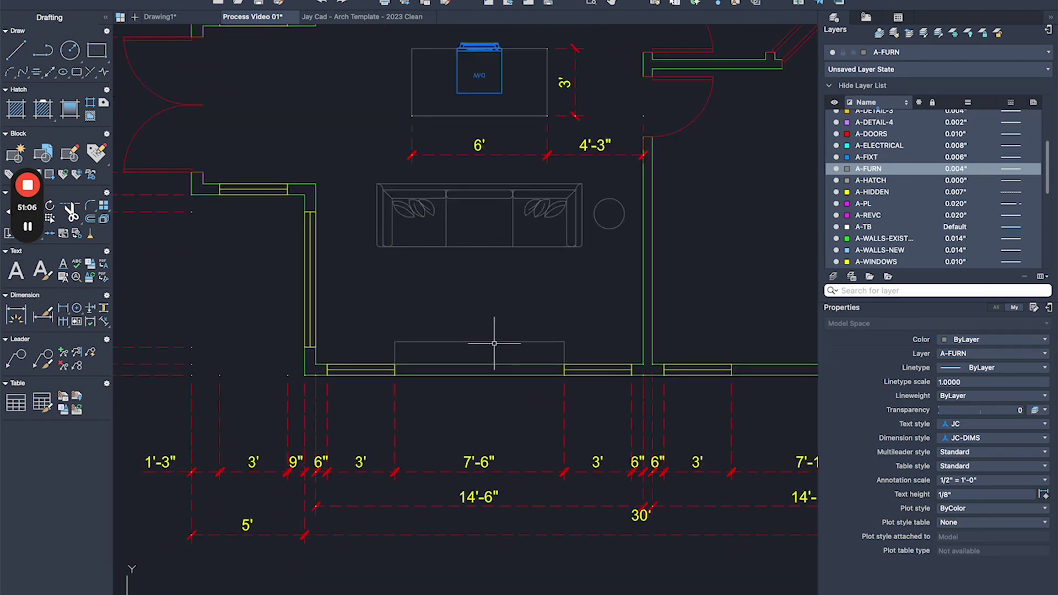
{"action": "scroll", "coordinate": [616, 324], "scroll_direction": "down", "scroll_amount": 3}
{"action": "middle_click_drag", "start_coordinate": [615, 324], "coordinate": [374, 369]}
{"action": "scroll", "coordinate": [421, 293], "scroll_direction": "up", "scroll_amount": 2}
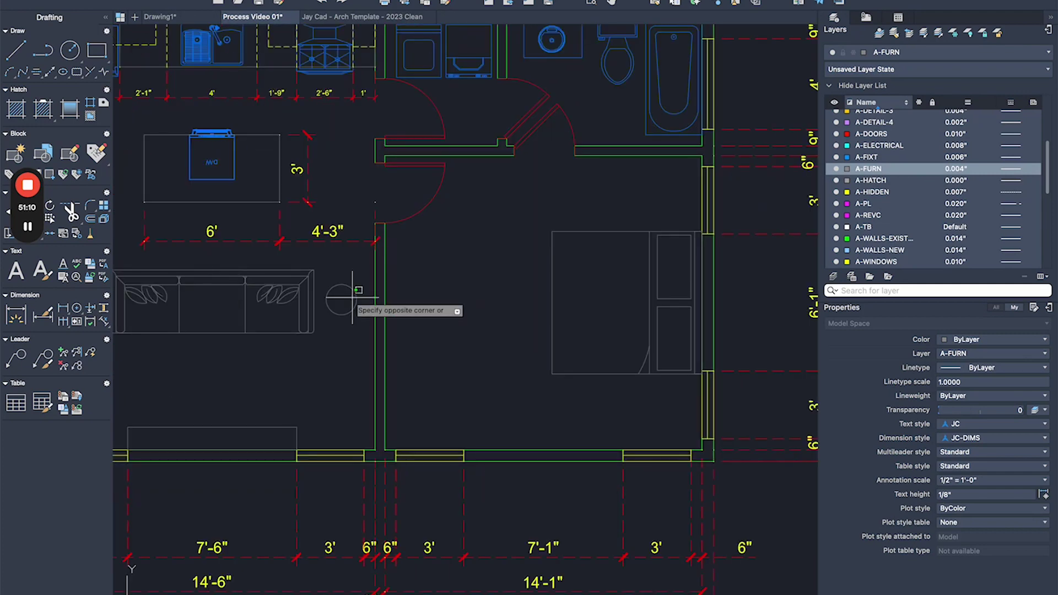
{"action": "left_click", "coordinate": [342, 307]}
{"action": "type", "text": "co"}
{"action": "key", "text": "Return"}
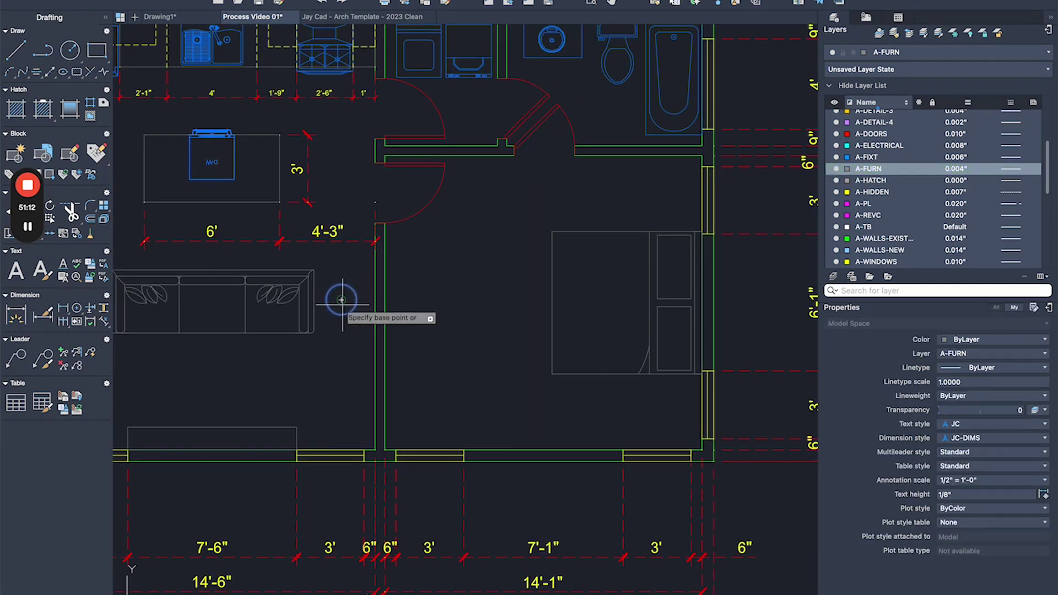
{"action": "left_click", "coordinate": [341, 299]}
{"action": "scroll", "coordinate": [765, 211], "scroll_direction": "up", "scroll_amount": 4}
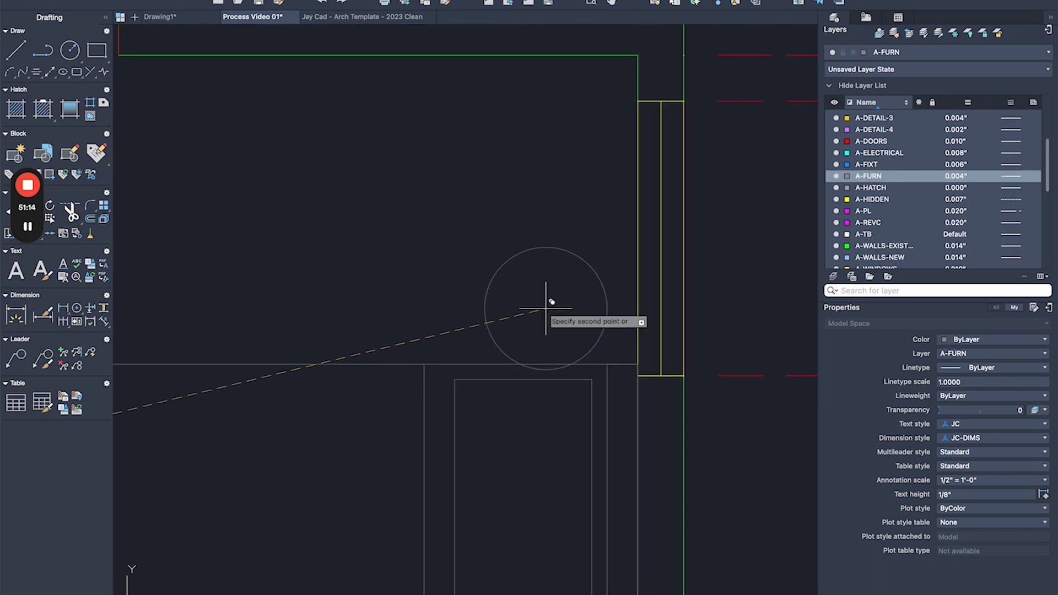
{"action": "key", "text": "Escape"}
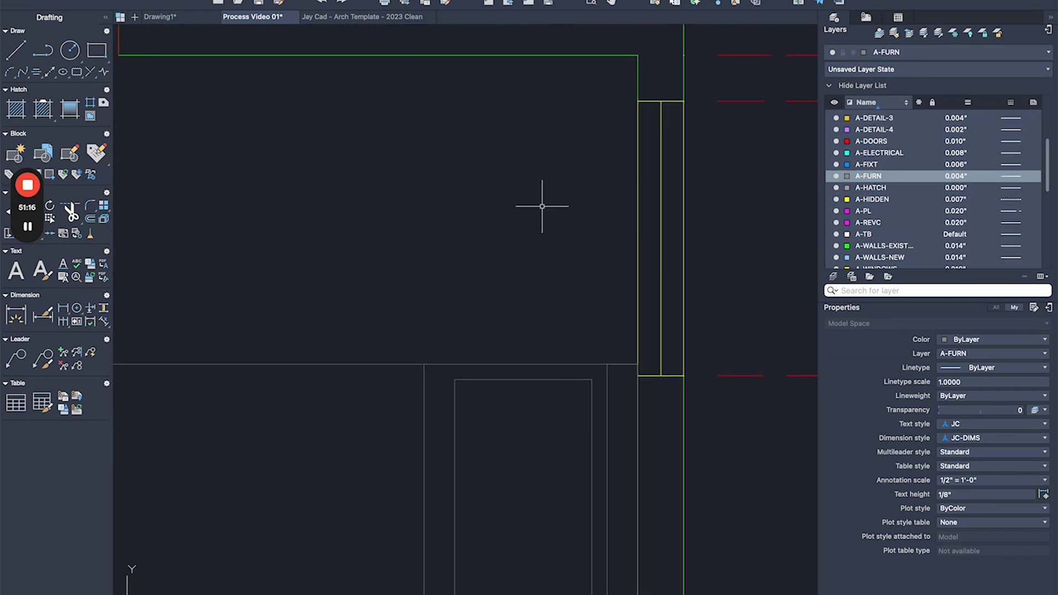
- Draw a rectangular nightstand of about 12 by 24 inches against the bedroom's exterior wall, from the upper window corner
{"action": "middle_click_drag", "start_coordinate": [632, 176], "coordinate": [605, 199]}
{"action": "type", "text": "rec"}
{"action": "key", "text": "Return"}
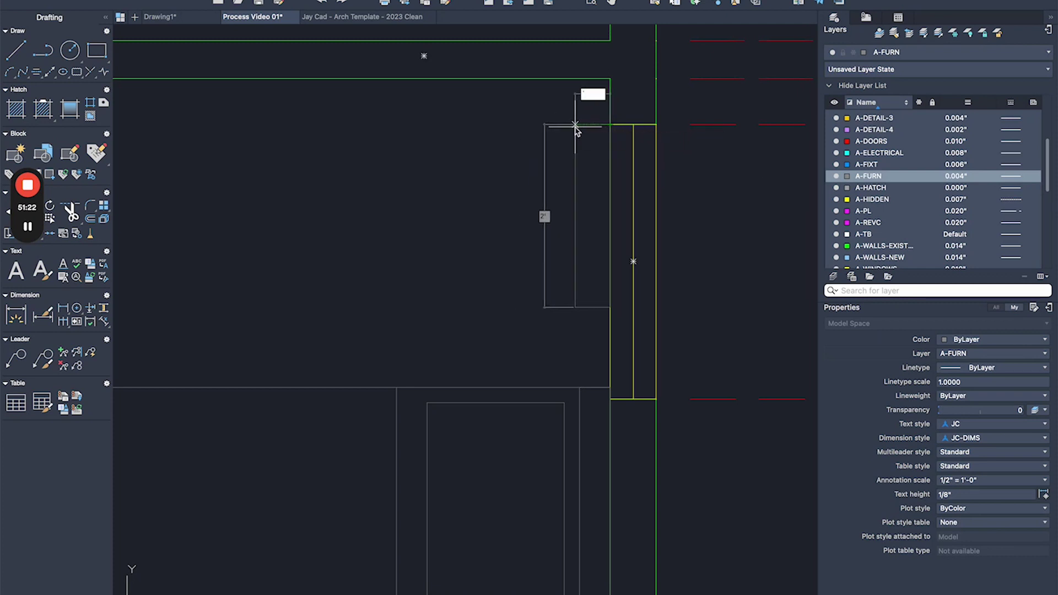
{"action": "key", "text": "Return"}
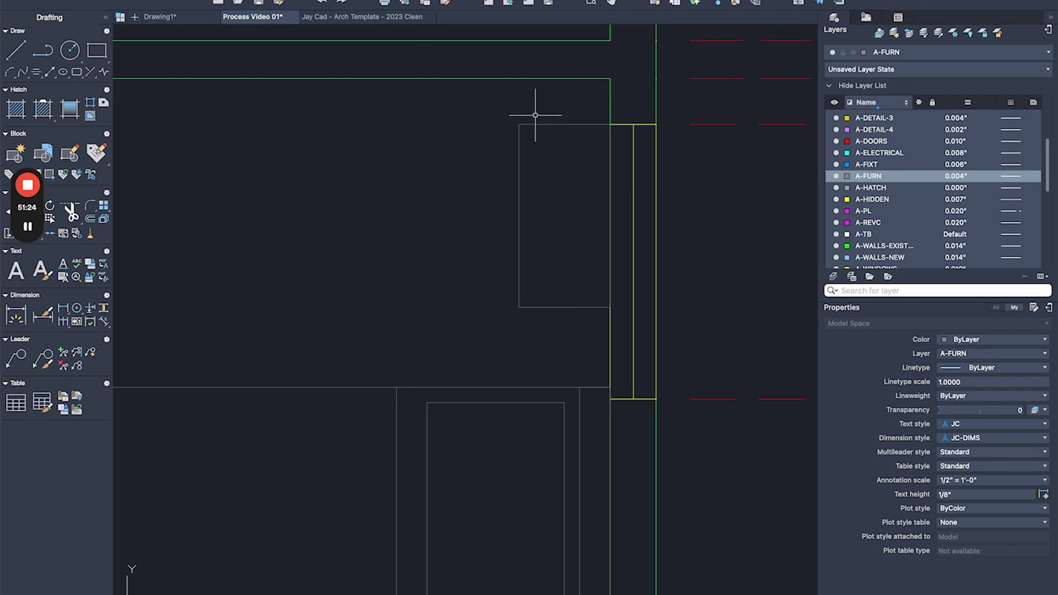
- Move the nightstand down to the bed's side edge, with its back flush against the inner face of the exterior wall
{"action": "left_click_drag", "start_coordinate": [535, 115], "coordinate": [484, 219]}
{"action": "key", "text": "Return"}
{"action": "left_click", "coordinate": [568, 307]}
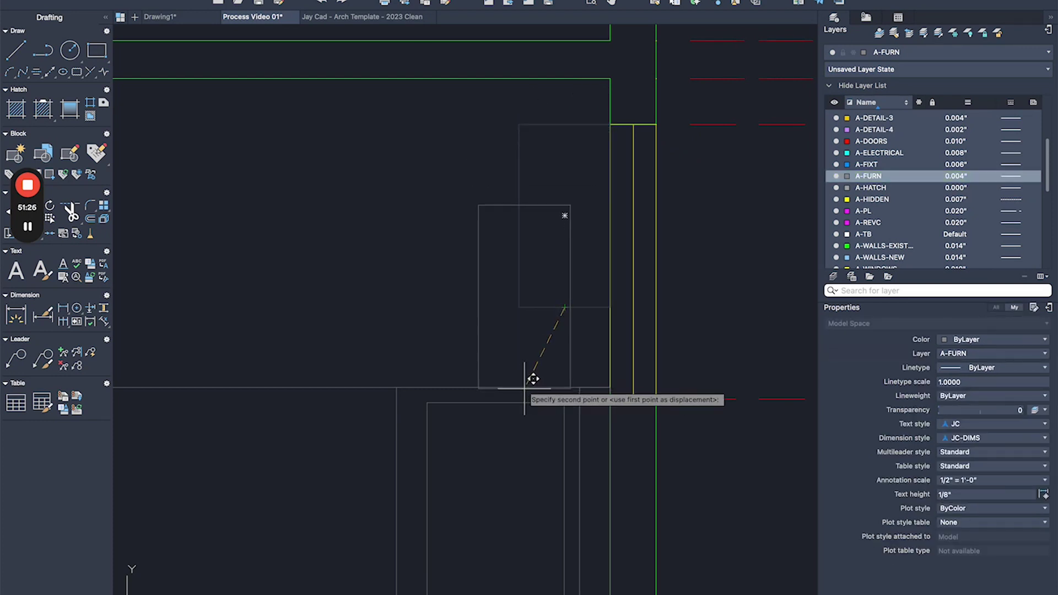
{"action": "left_click", "coordinate": [606, 382]}
{"action": "left_click_drag", "start_coordinate": [598, 376], "coordinate": [540, 324]}
{"action": "type", "text": "m"}
{"action": "key", "text": "Return"}
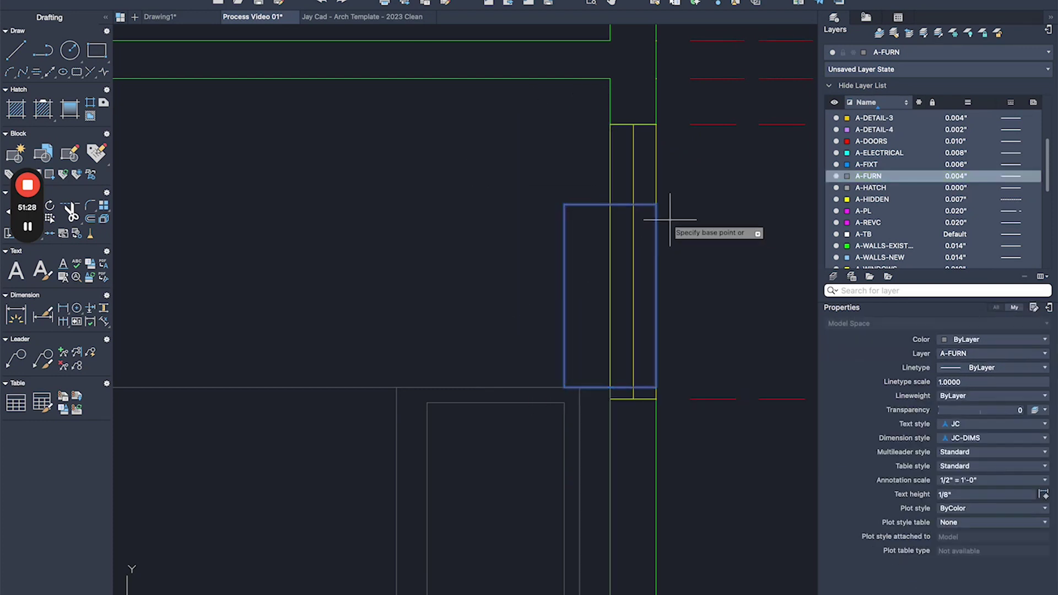
{"action": "left_click", "coordinate": [656, 204]}
{"action": "left_click", "coordinate": [610, 205]}
- Move the nightstand 3 inches off the exterior wall and 3 inches away from the bed
{"action": "left_click_drag", "start_coordinate": [557, 176], "coordinate": [510, 225]}
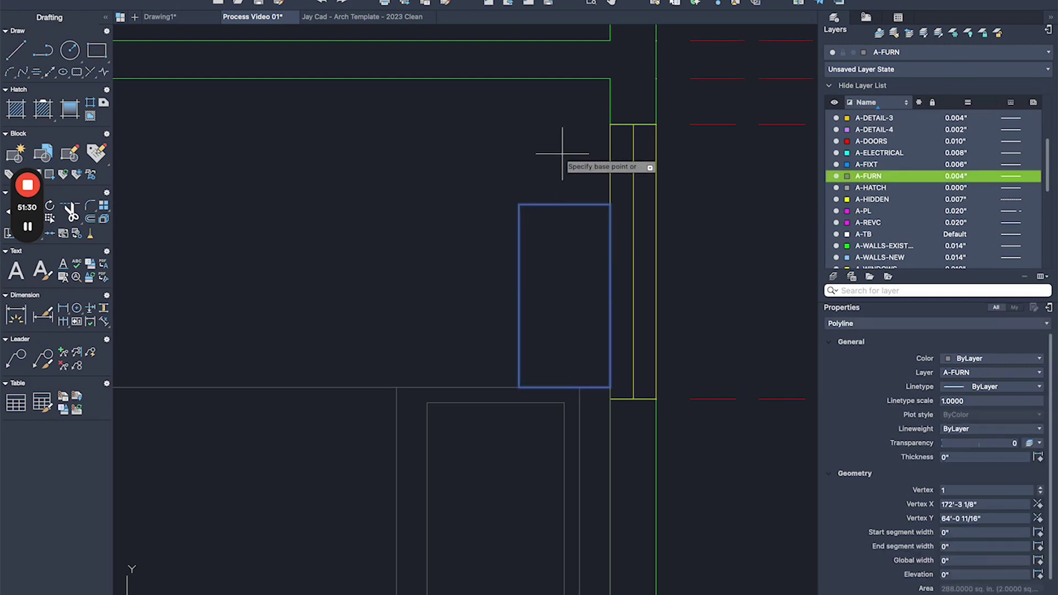
{"action": "left_click", "coordinate": [562, 153]}
{"action": "type", "text": "3"}
{"action": "key", "text": "Return"}
{"action": "left_click_drag", "start_coordinate": [538, 163], "coordinate": [417, 270]}
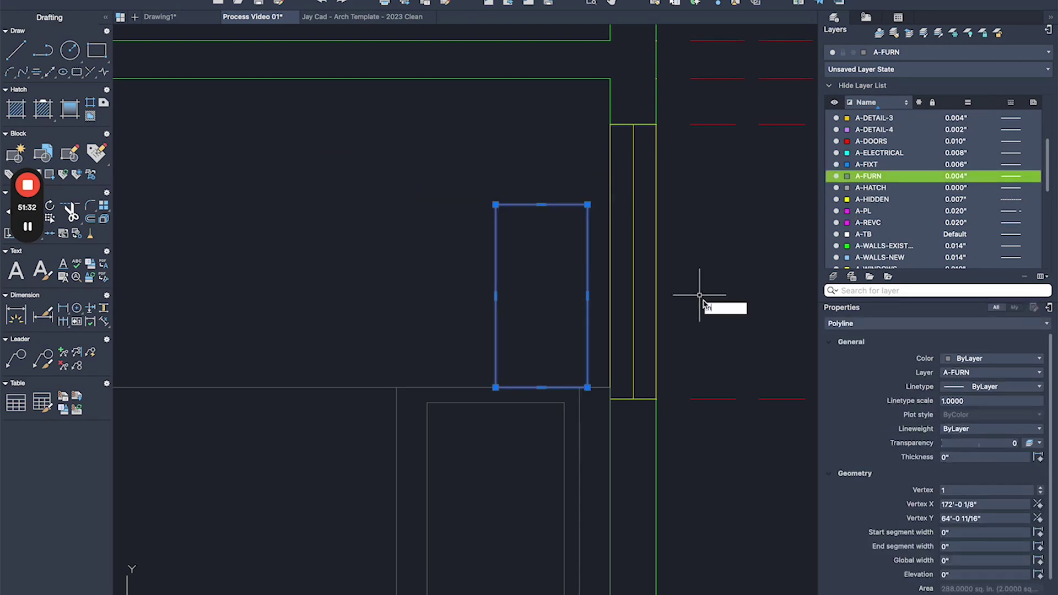
{"action": "key", "text": "Return"}
{"action": "left_click", "coordinate": [722, 300]}
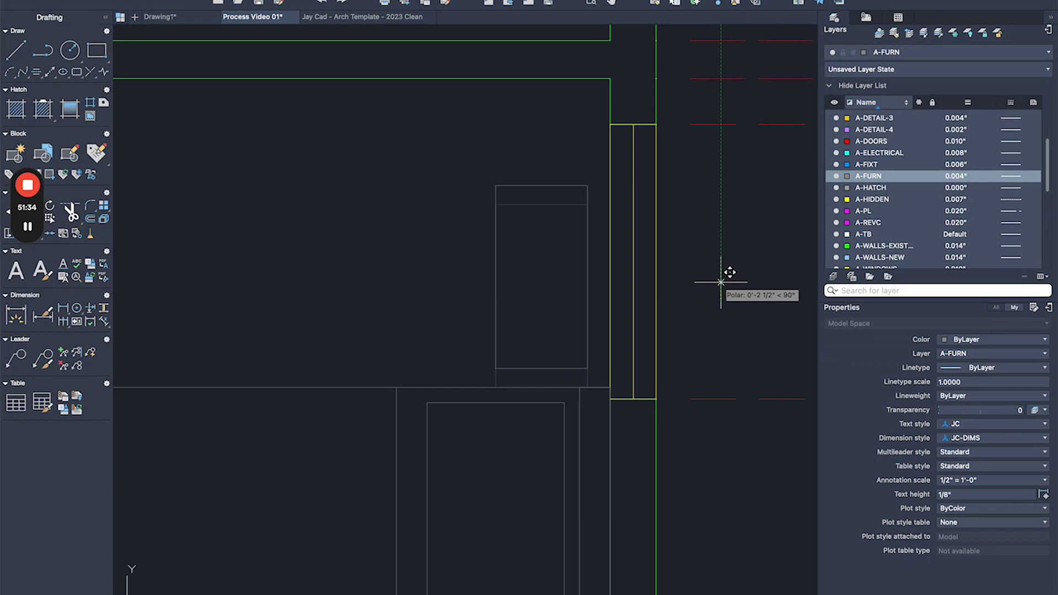
{"action": "type", "text": "3"}
{"action": "key", "text": "Return"}
- Draw a lamp at the nightstand's centre as two concentric circles of 4-inch and 2-inch radius
{"action": "scroll", "coordinate": [620, 270], "scroll_direction": "down", "scroll_amount": 4}
{"action": "middle_click_drag", "start_coordinate": [558, 294], "coordinate": [540, 177]}
{"action": "scroll", "coordinate": [599, 130], "scroll_direction": "up", "scroll_amount": 6}
{"action": "type", "text": "c"}
{"action": "key", "text": "Return"}
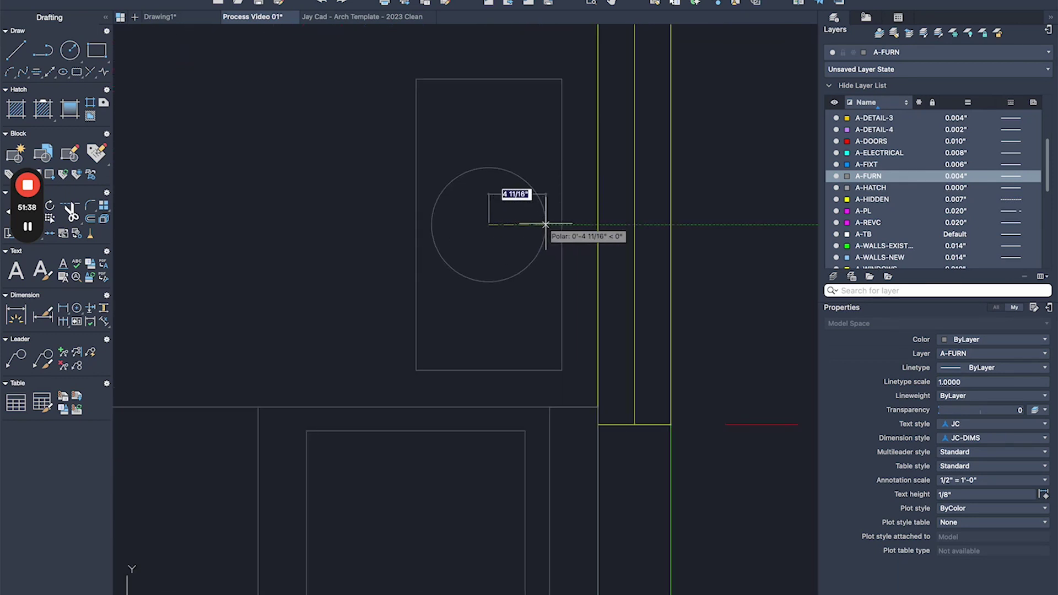
{"action": "type", "text": "4"}
{"action": "key", "text": "Return"}
{"action": "key", "text": "Return"}
{"action": "left_click", "coordinate": [488, 224]}
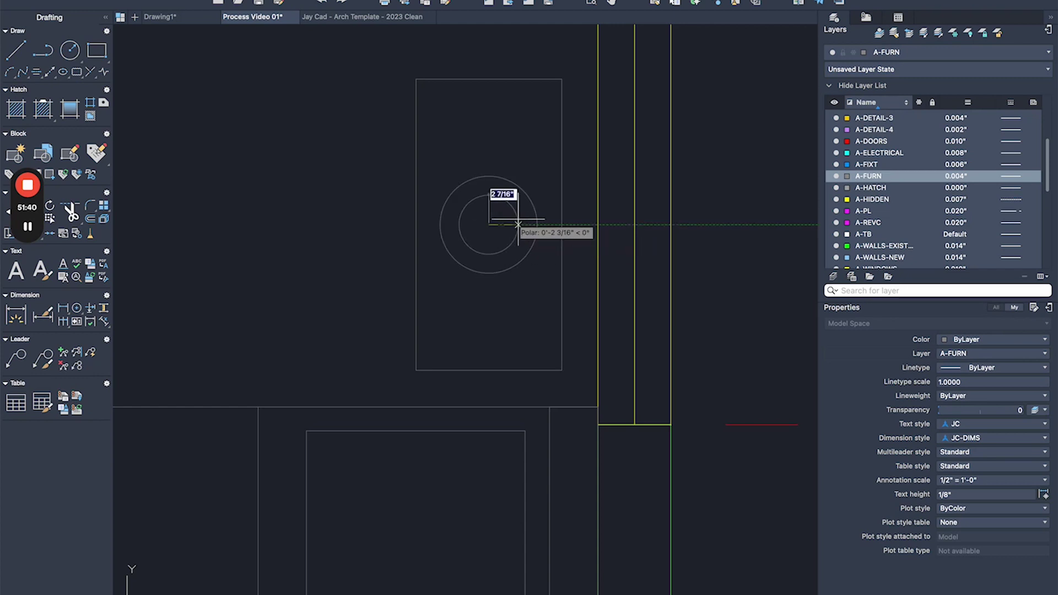
{"action": "type", "text": "2"}
{"action": "key", "text": "Return"}
{"action": "scroll", "coordinate": [502, 207], "scroll_direction": "up", "scroll_amount": 2}
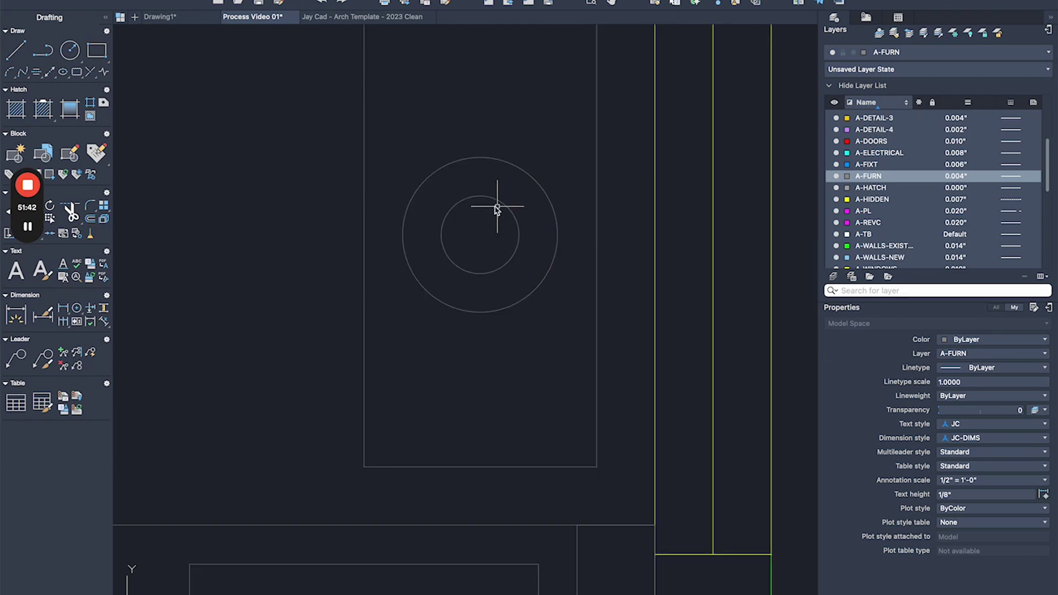
- Draw a vertical and a horizontal line across the lamp's inner circle to form a cross
{"action": "left_click", "coordinate": [441, 234]}
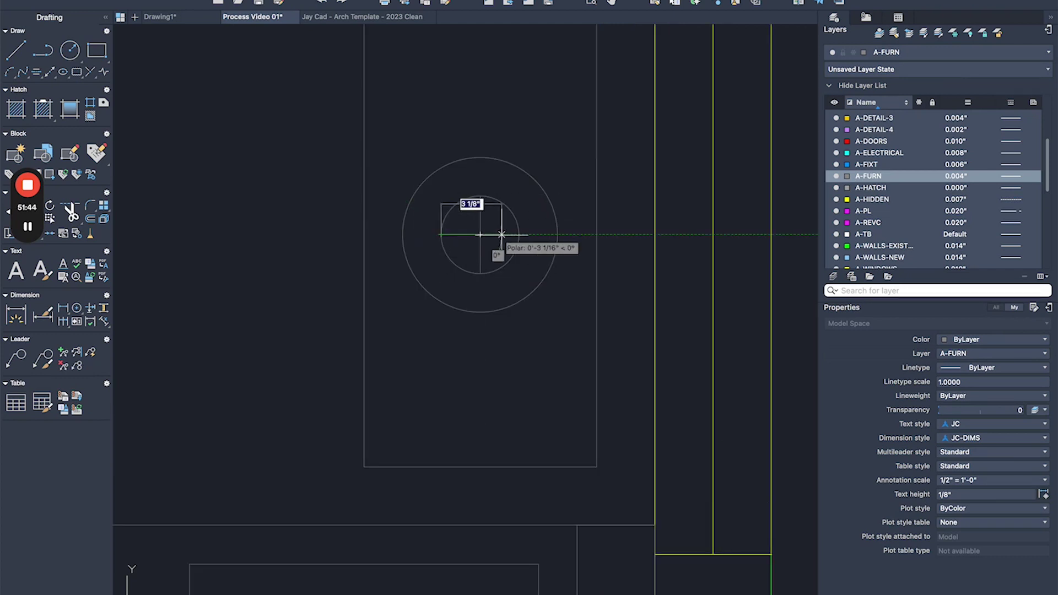
{"action": "left_click", "coordinate": [518, 234]}
{"action": "key", "text": "Escape"}
{"action": "scroll", "coordinate": [502, 220], "scroll_direction": "down", "scroll_amount": 2}
- Mirror the nightstand and its lamp across the bed's lengthwise centre line, keeping the original
{"action": "left_click_drag", "start_coordinate": [504, 177], "coordinate": [485, 258]}
{"action": "scroll", "coordinate": [500, 224], "scroll_direction": "down", "scroll_amount": 2}
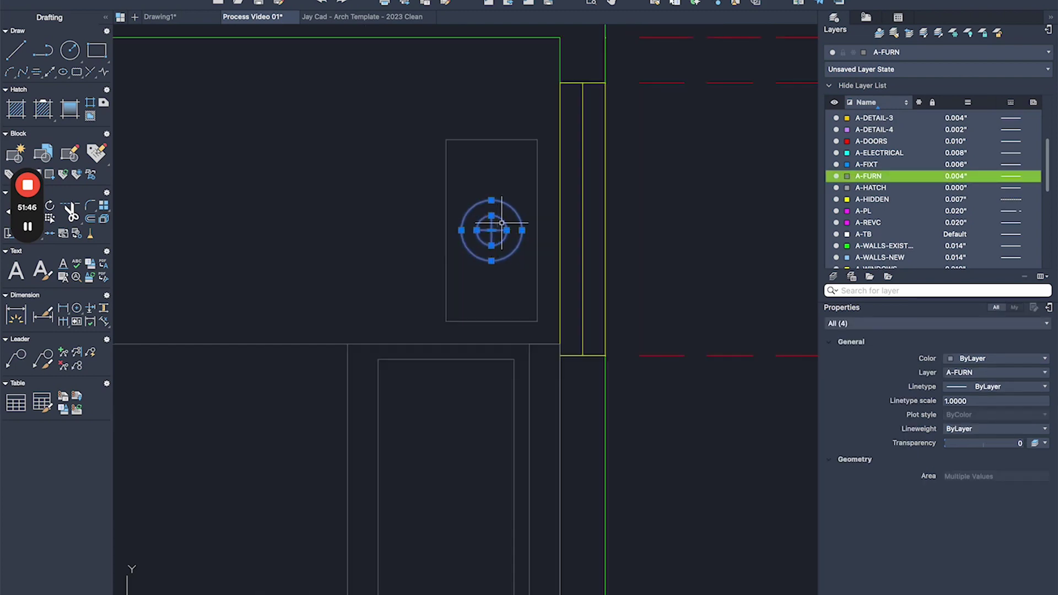
{"action": "scroll", "coordinate": [477, 218], "scroll_direction": "down", "scroll_amount": 2}
{"action": "left_click", "coordinate": [474, 214]}
{"action": "left_click_drag", "start_coordinate": [476, 206], "coordinate": [417, 193]}
{"action": "scroll", "coordinate": [416, 195], "scroll_direction": "down", "scroll_amount": 4}
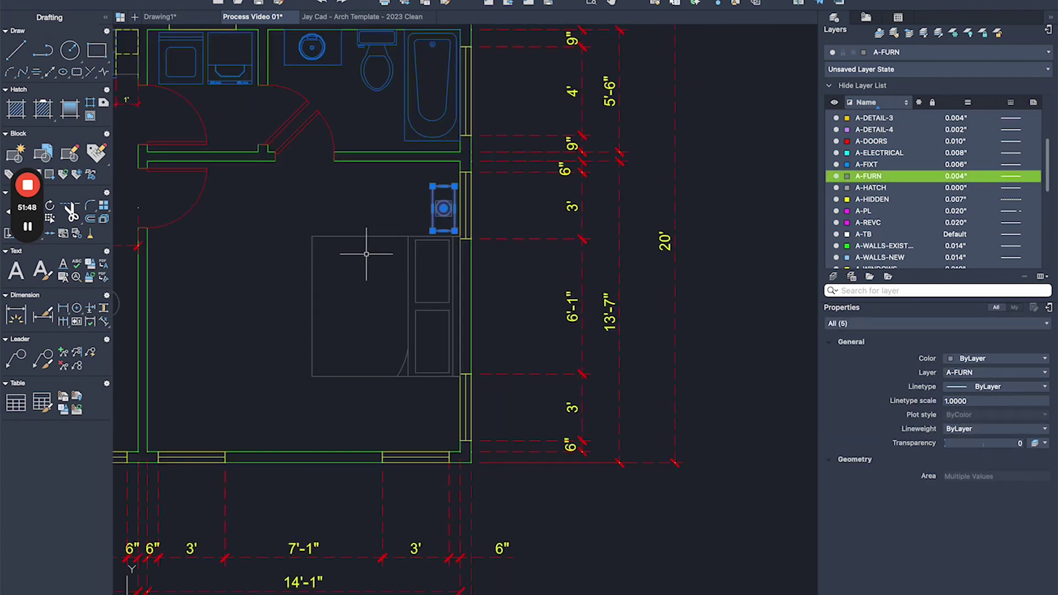
{"action": "middle_click_drag", "start_coordinate": [366, 253], "coordinate": [432, 233]}
{"action": "scroll", "coordinate": [437, 236], "scroll_direction": "up", "scroll_amount": 2}
{"action": "key", "text": "Escape"}
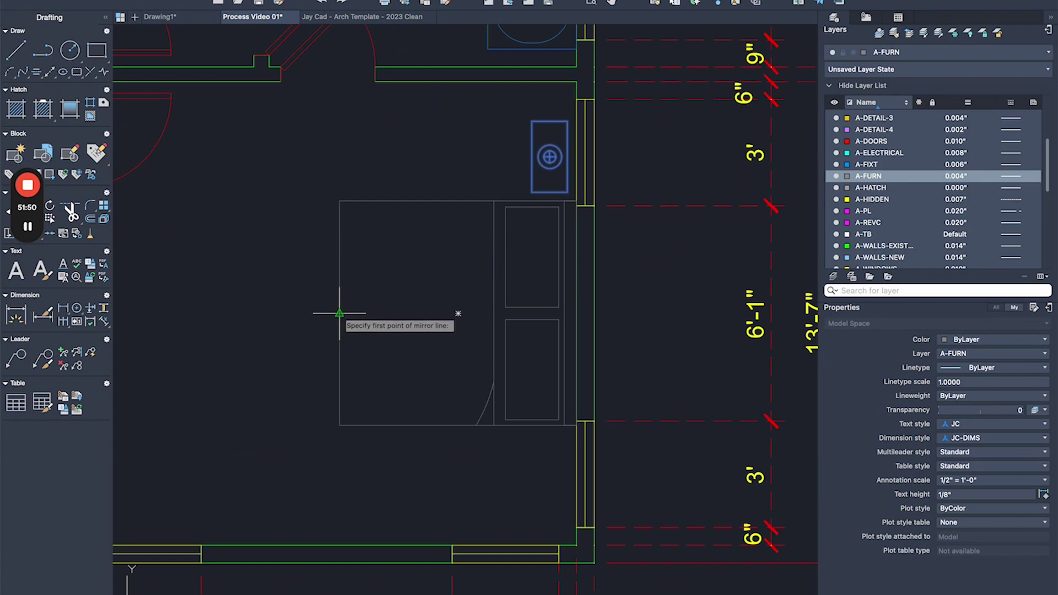
{"action": "scroll", "coordinate": [384, 294], "scroll_direction": "down", "scroll_amount": 3}
{"action": "middle_click_drag", "start_coordinate": [355, 294], "coordinate": [589, 308]}
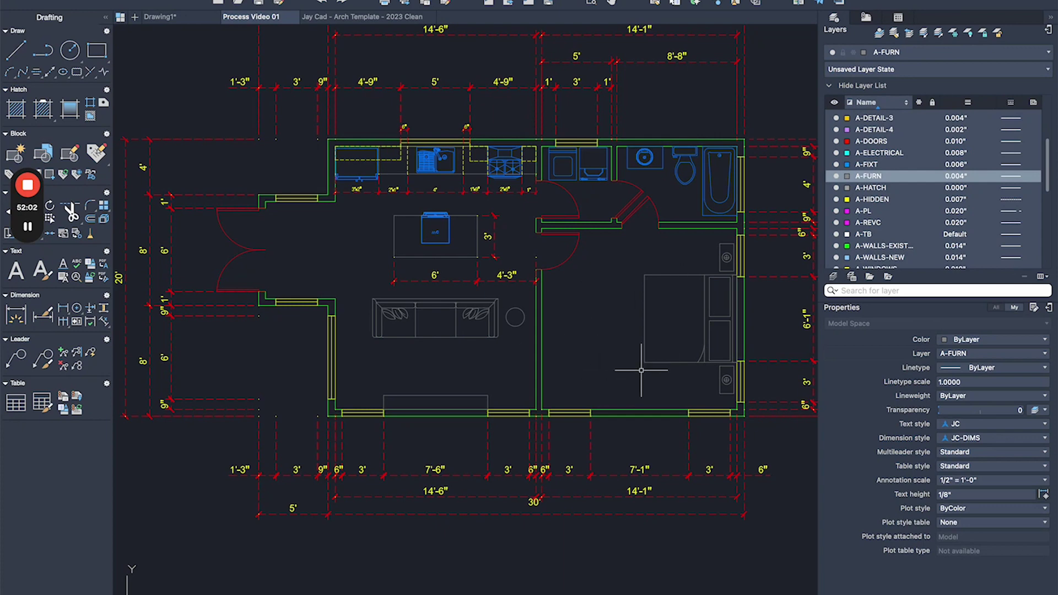
- Stretch the bedroom's lower-wall window nearest the living area, with its dimensions, 2' away from the dividing wall
{"action": "scroll", "coordinate": [641, 370], "scroll_direction": "up", "scroll_amount": 2}
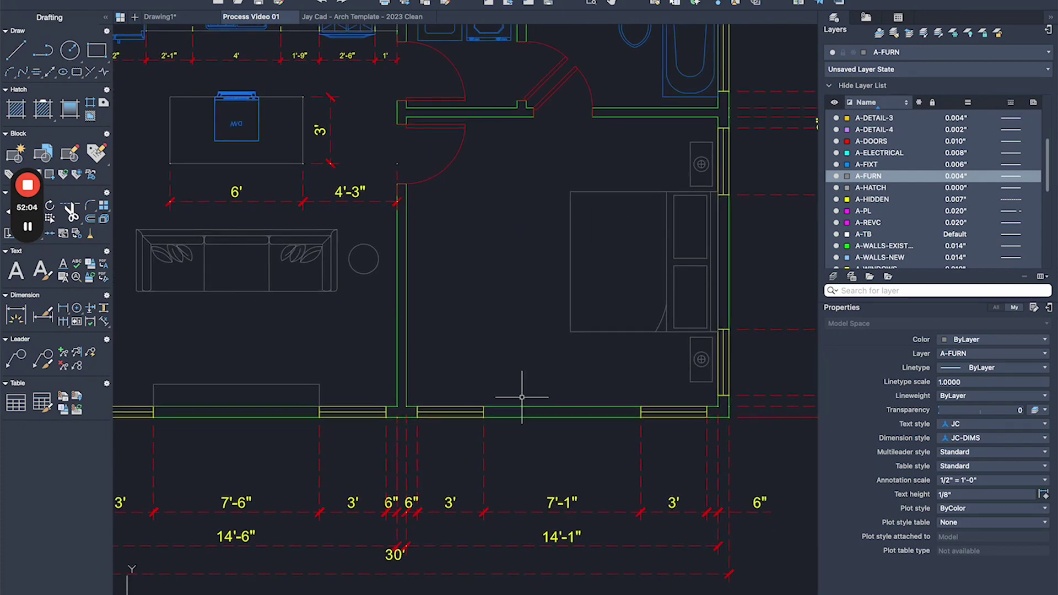
{"action": "scroll", "coordinate": [520, 388], "scroll_direction": "down", "scroll_amount": 2}
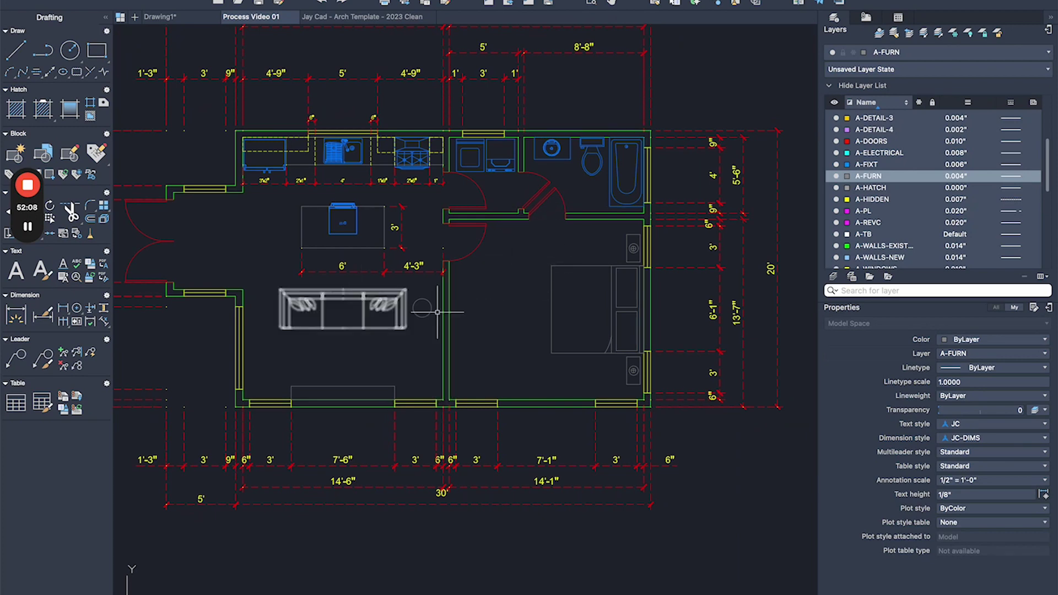
{"action": "scroll", "coordinate": [487, 320], "scroll_direction": "up", "scroll_amount": 2}
{"action": "scroll", "coordinate": [464, 270], "scroll_direction": "down", "scroll_amount": 3}
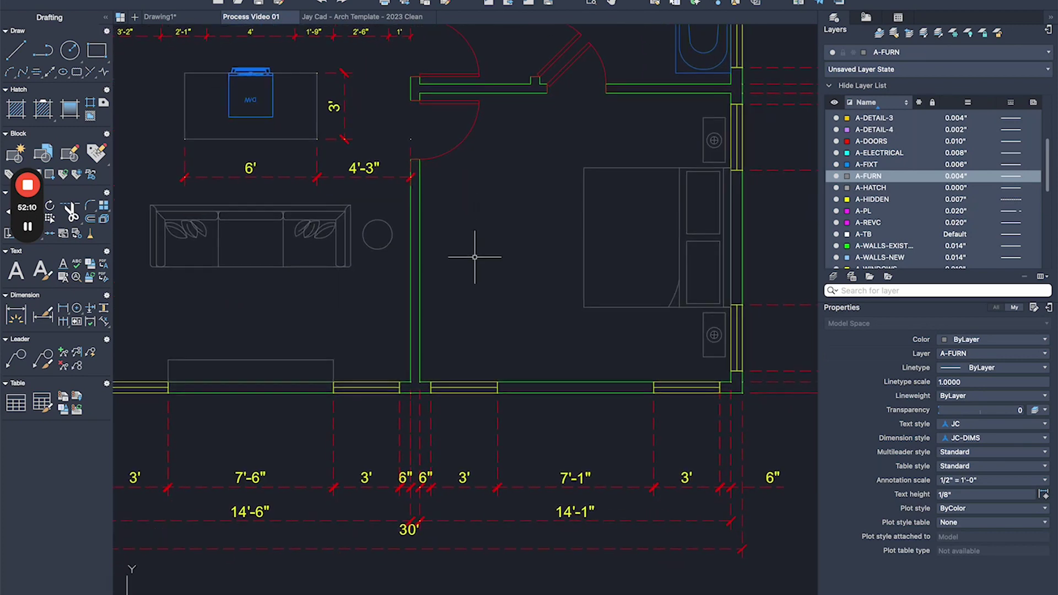
{"action": "type", "text": "a"}
{"action": "key", "text": "Escape"}
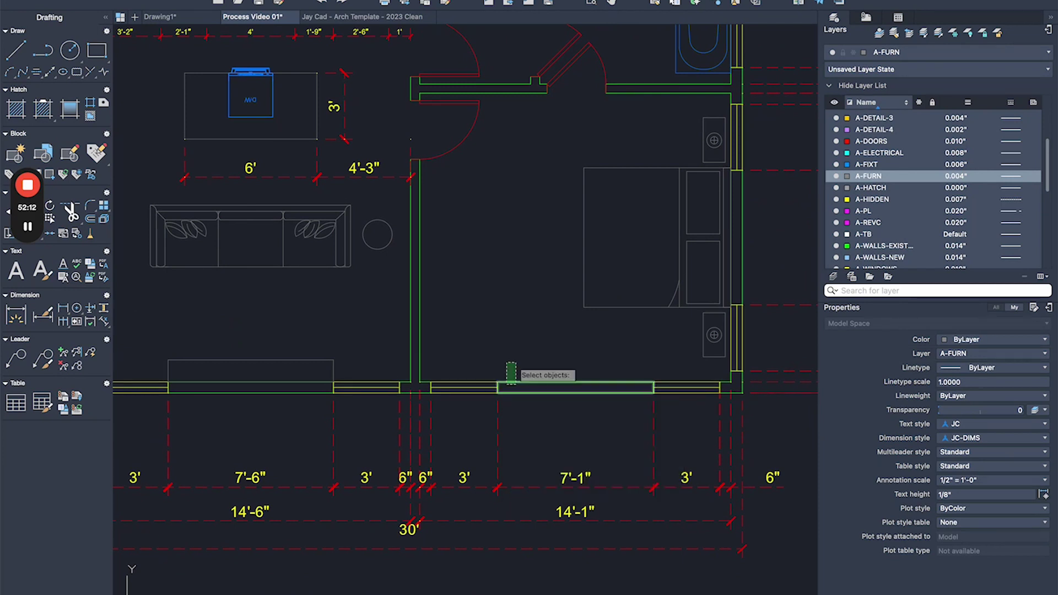
{"action": "left_click", "coordinate": [425, 498]}
{"action": "key", "text": "Return"}
{"action": "left_click", "coordinate": [508, 320]}
{"action": "type", "text": "2'"}
{"action": "key", "text": "Return"}
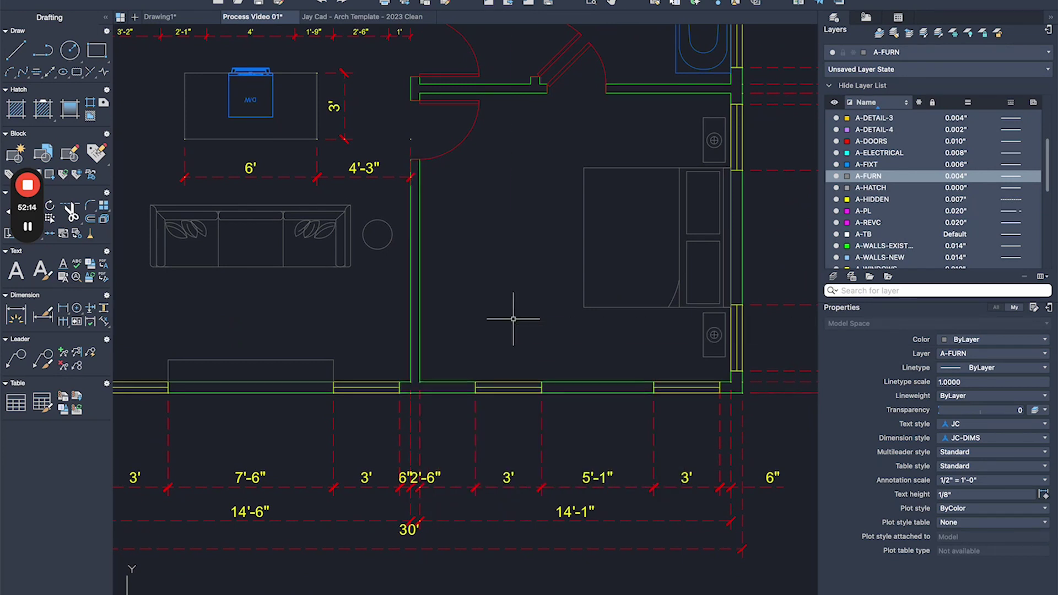
- Check the distance from the shifted window's near edge to the bedroom's exterior side wall with a linear dimension
{"action": "middle_click_drag", "start_coordinate": [523, 305], "coordinate": [489, 277]}
{"action": "type", "text": "dli"}
{"action": "key", "text": "Return"}
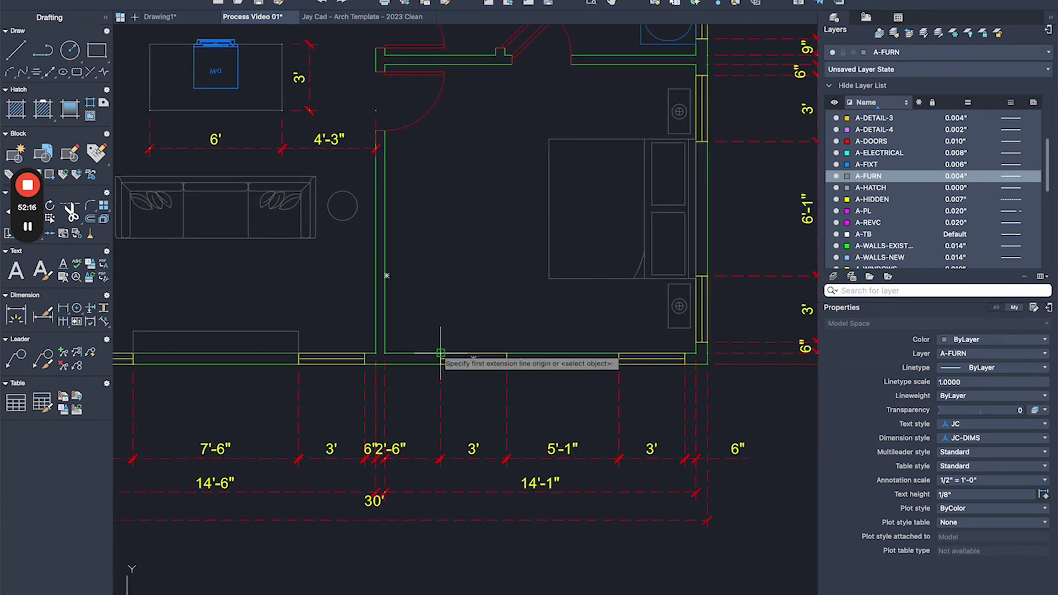
{"action": "left_click", "coordinate": [440, 353]}
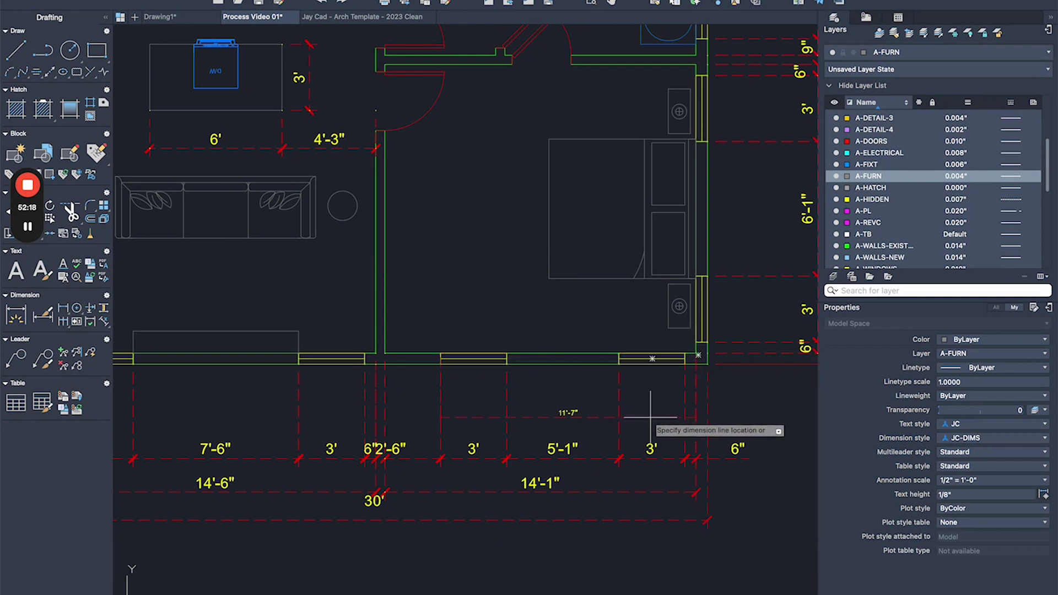
{"action": "key", "text": "Escape"}
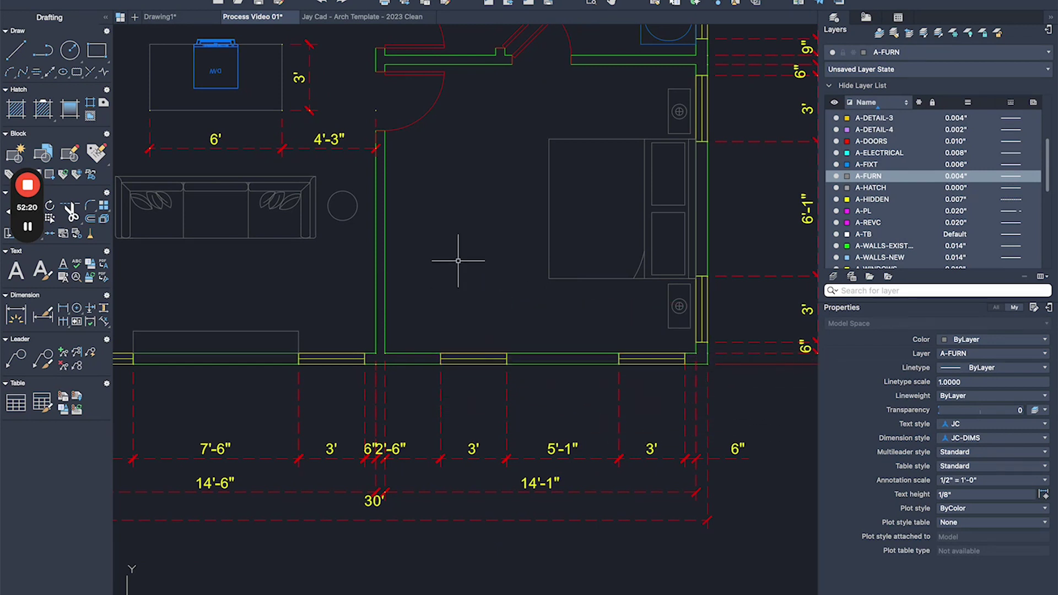
- Try a layer match on the dividing wall, picking that same wall as the destination-layer object
{"action": "left_click", "coordinate": [382, 222]}
{"action": "type", "text": "laymc"}
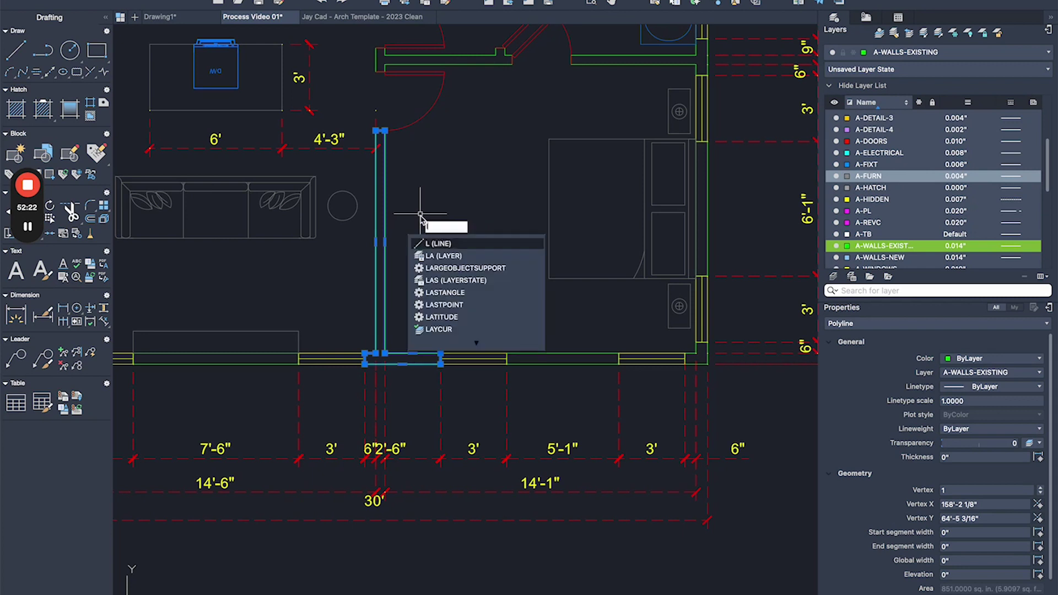
{"action": "type", "text": "h"}
{"action": "key", "text": "Return"}
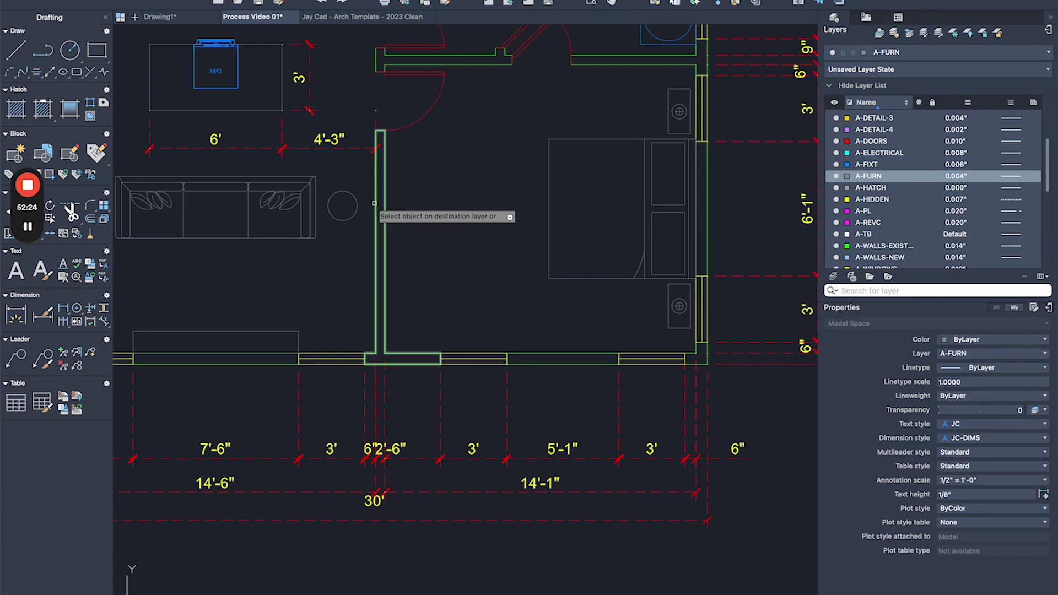
{"action": "left_click", "coordinate": [385, 194]}
- Draw a closet outline polyline starting 2' from the dividing wall's lower bedroom corner, running 8' up, then across to the wall
{"action": "scroll", "coordinate": [433, 321], "scroll_direction": "up", "scroll_amount": 3}
{"action": "type", "text": "pl"}
{"action": "key", "text": "Return"}
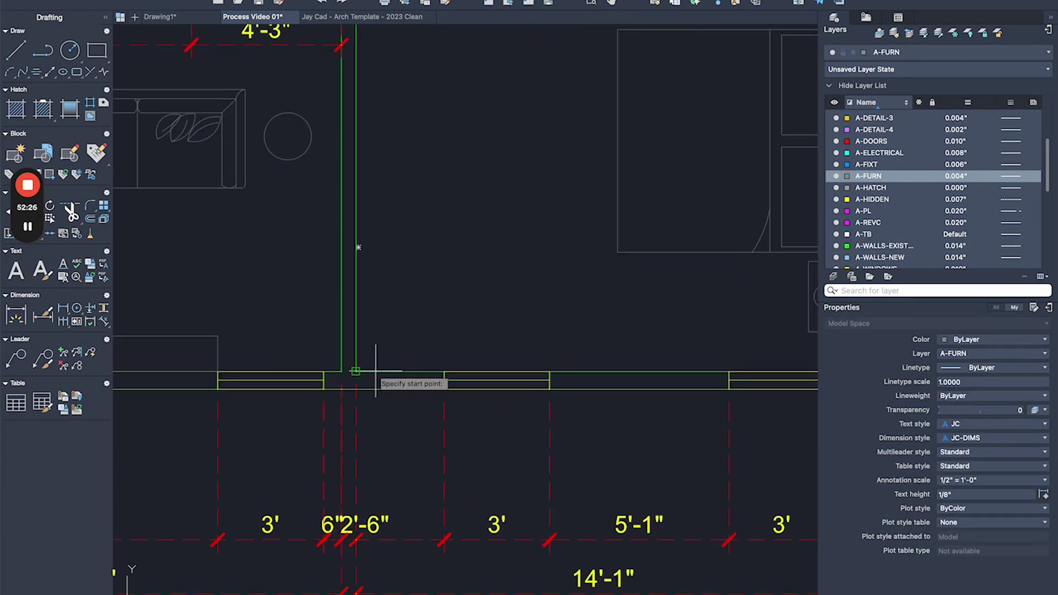
{"action": "type", "text": "2"}
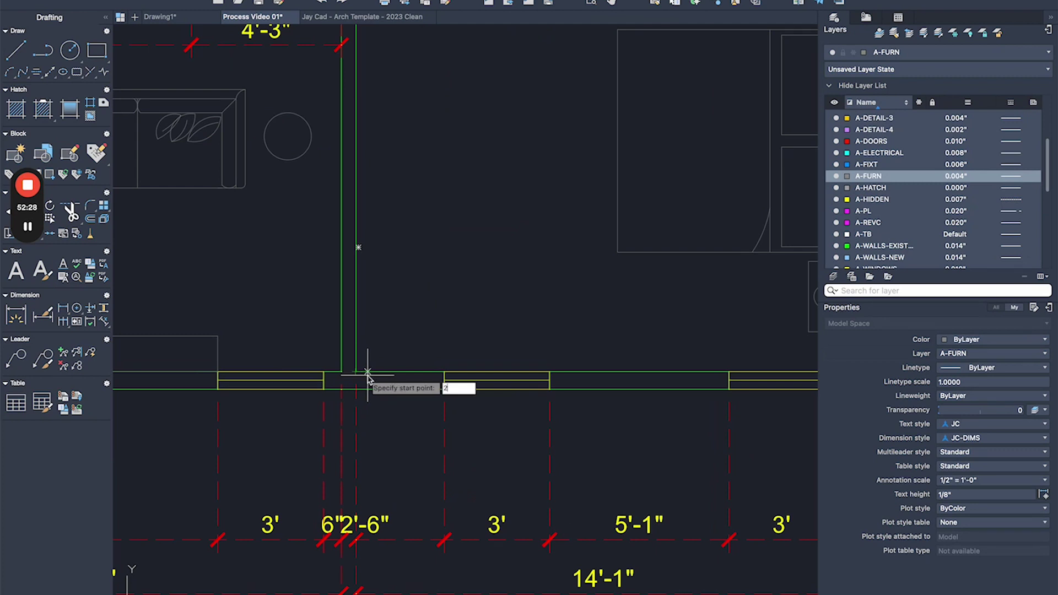
{"action": "type", "text": "'"}
{"action": "key", "text": "Return"}
{"action": "scroll", "coordinate": [459, 283], "scroll_direction": "down", "scroll_amount": 3}
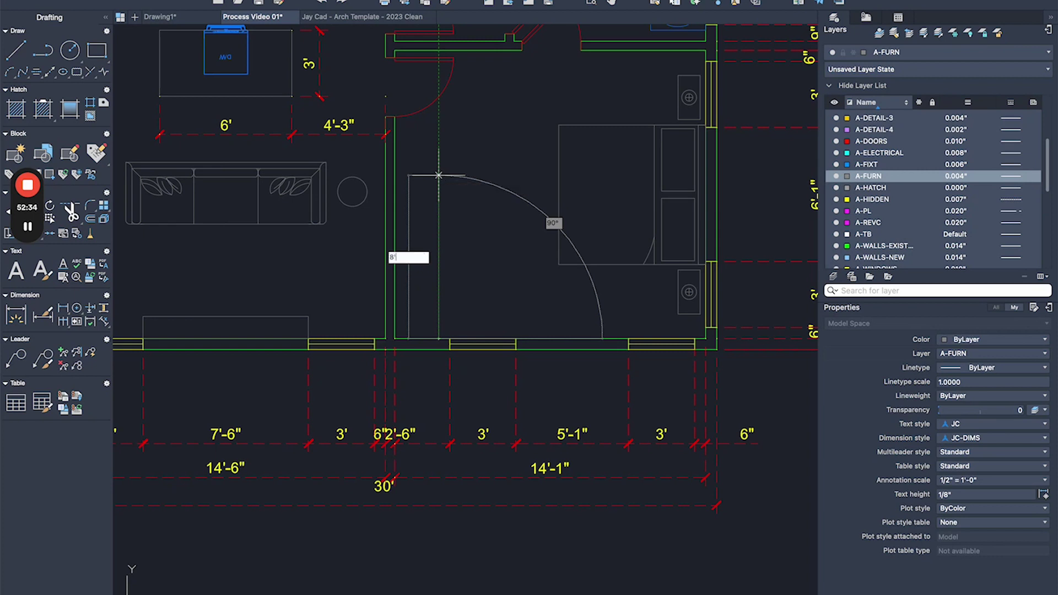
{"action": "key", "text": "Return"}
{"action": "scroll", "coordinate": [428, 161], "scroll_direction": "up", "scroll_amount": 3}
{"action": "left_click", "coordinate": [376, 165]}
{"action": "key", "text": "Return"}
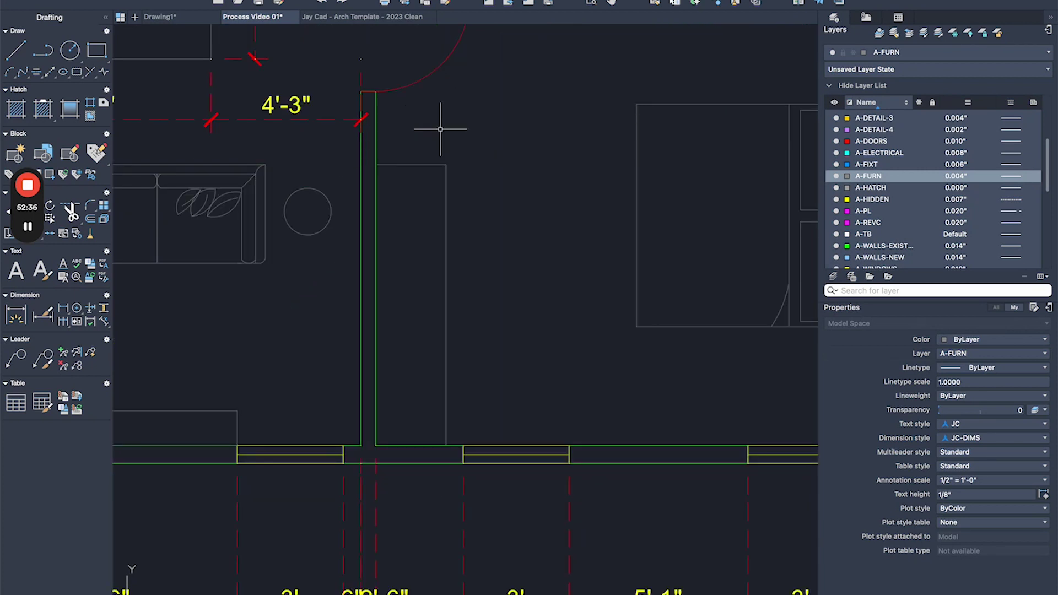
- Match the closet outline to the dividing wall's properties and offset it outward by the interior wall's thickness
{"action": "left_click", "coordinate": [376, 191]}
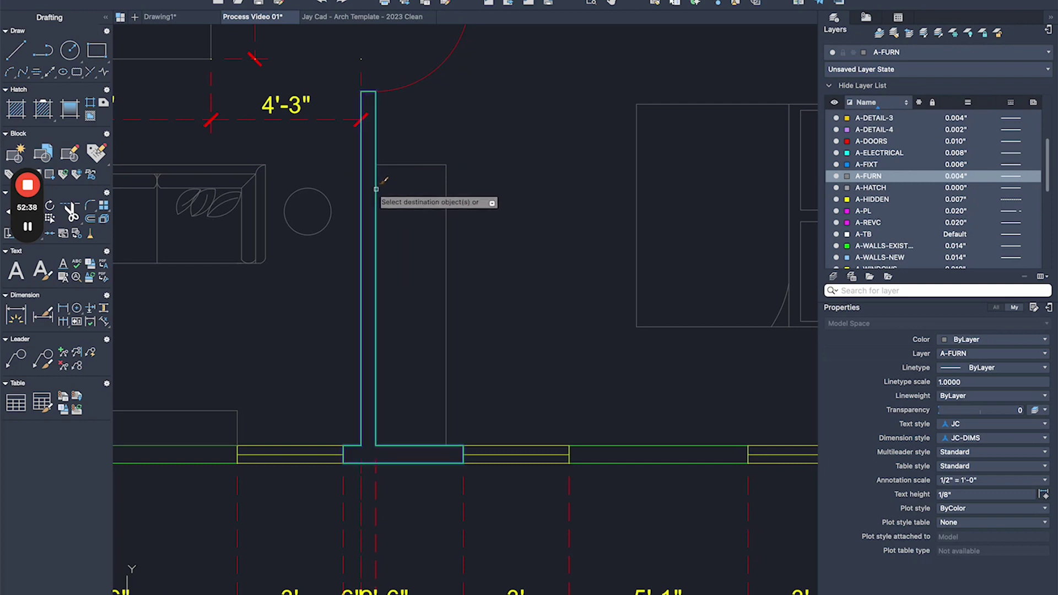
{"action": "left_click", "coordinate": [411, 164]}
{"action": "key", "text": "Return"}
{"action": "type", "text": "o"}
{"action": "key", "text": "Return"}
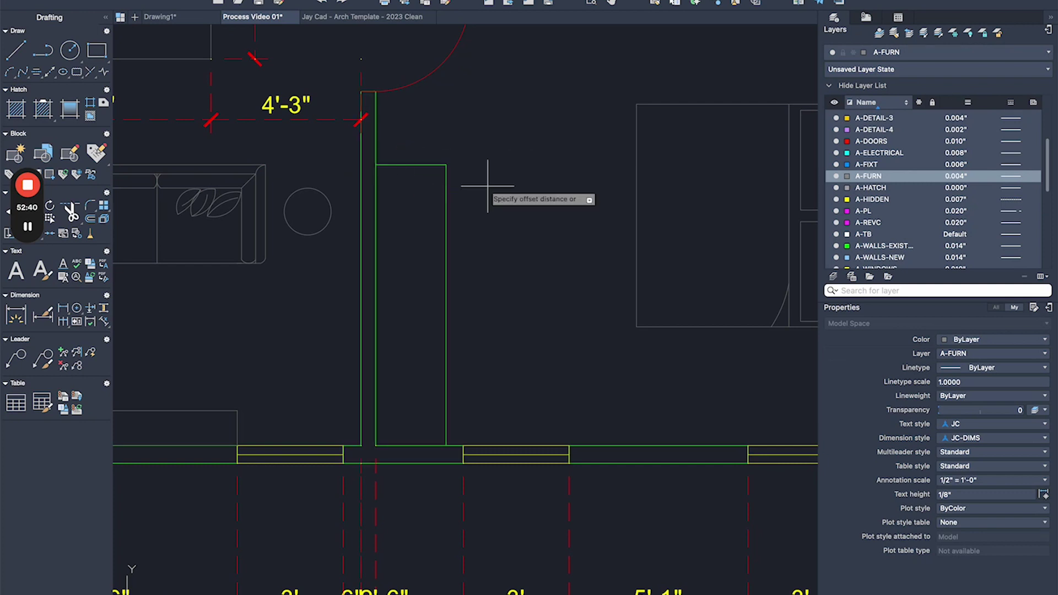
{"action": "left_click", "coordinate": [446, 184]}
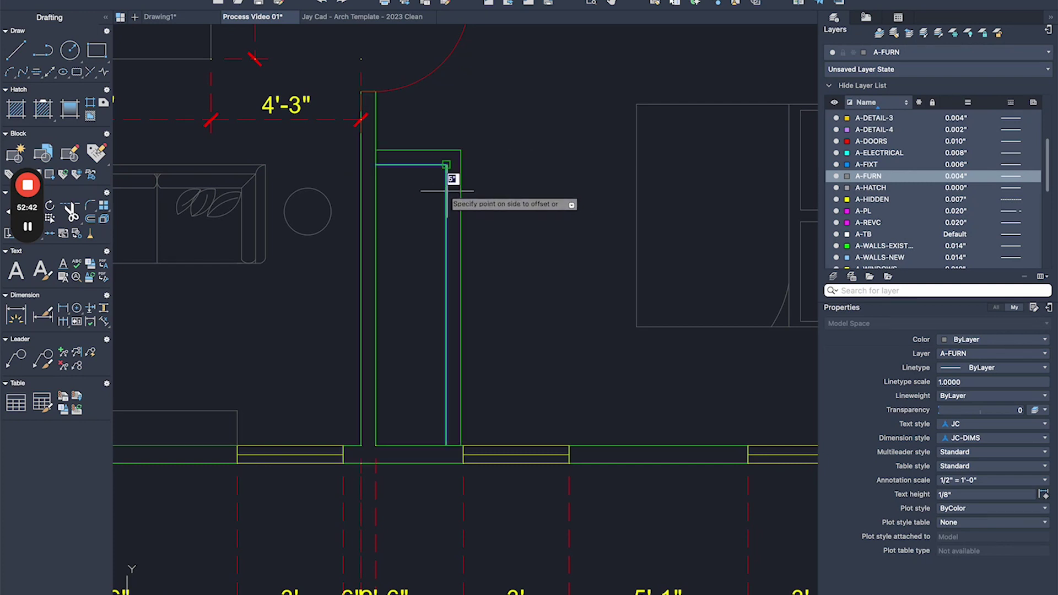
{"action": "left_click", "coordinate": [463, 179]}
- Stretch the bedroom window beside the closet, with its dimensions, 6 inches further from the dividing wall
{"action": "scroll", "coordinate": [522, 398], "scroll_direction": "down", "scroll_amount": 5}
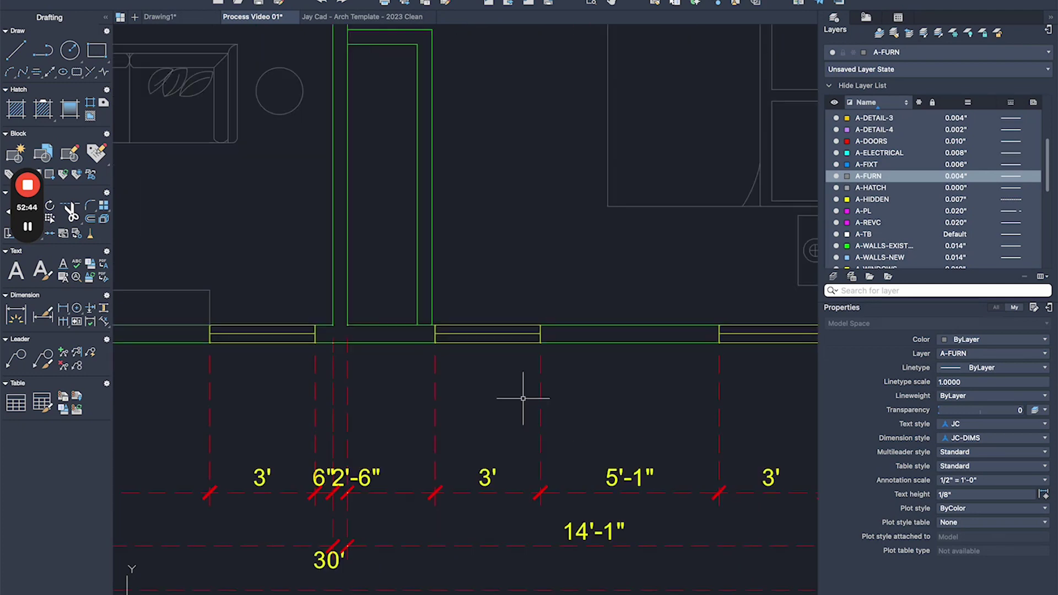
{"action": "left_click", "coordinate": [588, 317]}
{"action": "scroll", "coordinate": [436, 364], "scroll_direction": "up", "scroll_amount": 3}
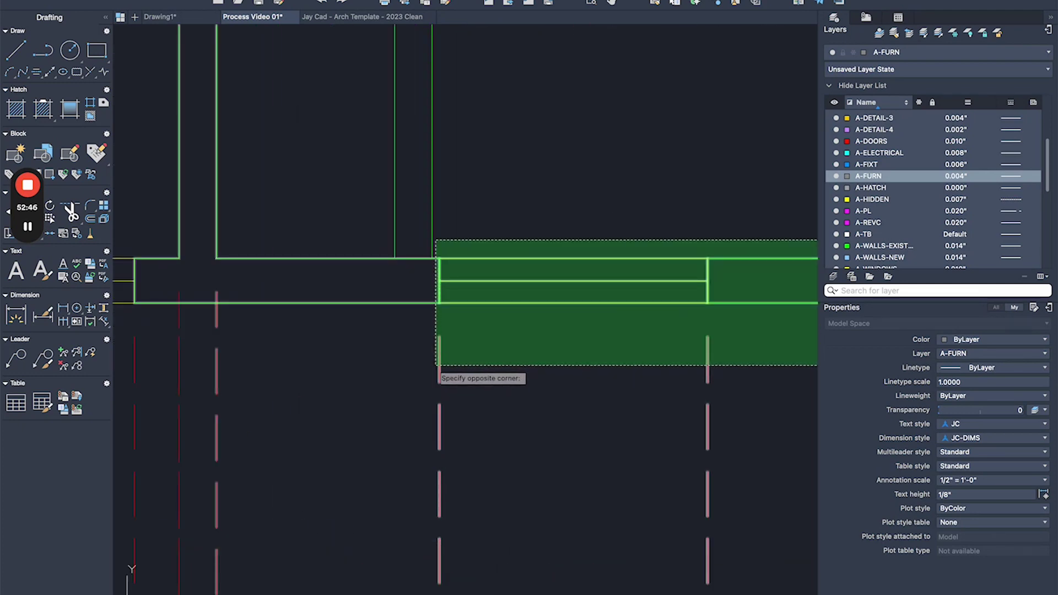
{"action": "left_click", "coordinate": [435, 365]}
{"action": "scroll", "coordinate": [463, 339], "scroll_direction": "down", "scroll_amount": 3}
{"action": "key", "text": "Return"}
{"action": "left_click", "coordinate": [523, 265]}
{"action": "type", "text": "6"}
{"action": "key", "text": "Return"}
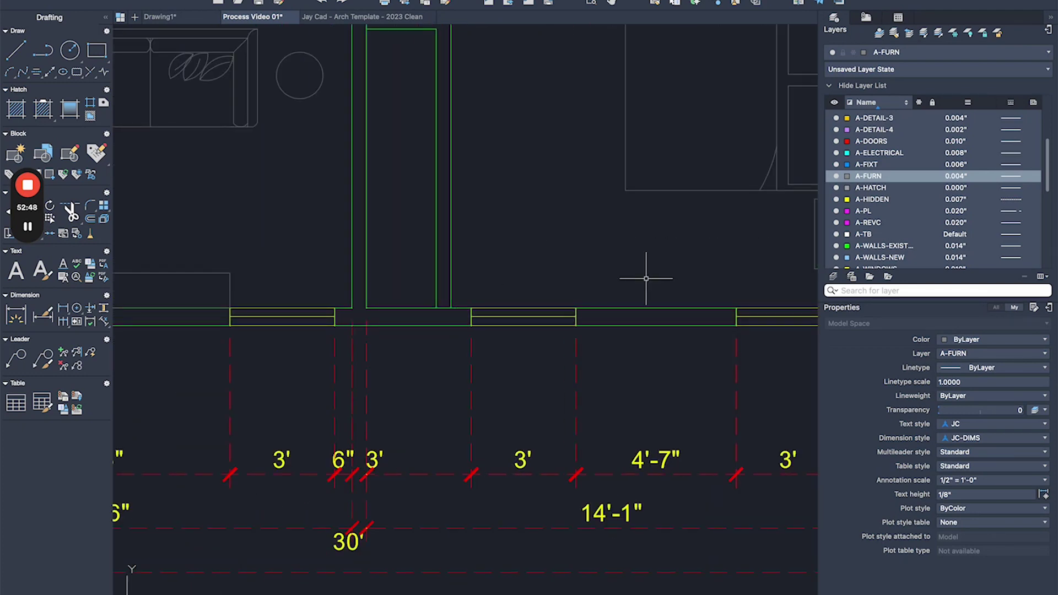
- Move the start of the dimension beside the bedroom window to the closet side wall's outer face, and reposition its text over the shortened span
{"action": "middle_click_drag", "start_coordinate": [650, 279], "coordinate": [435, 254]}
{"action": "middle_click_drag", "start_coordinate": [240, 391], "coordinate": [372, 373]}
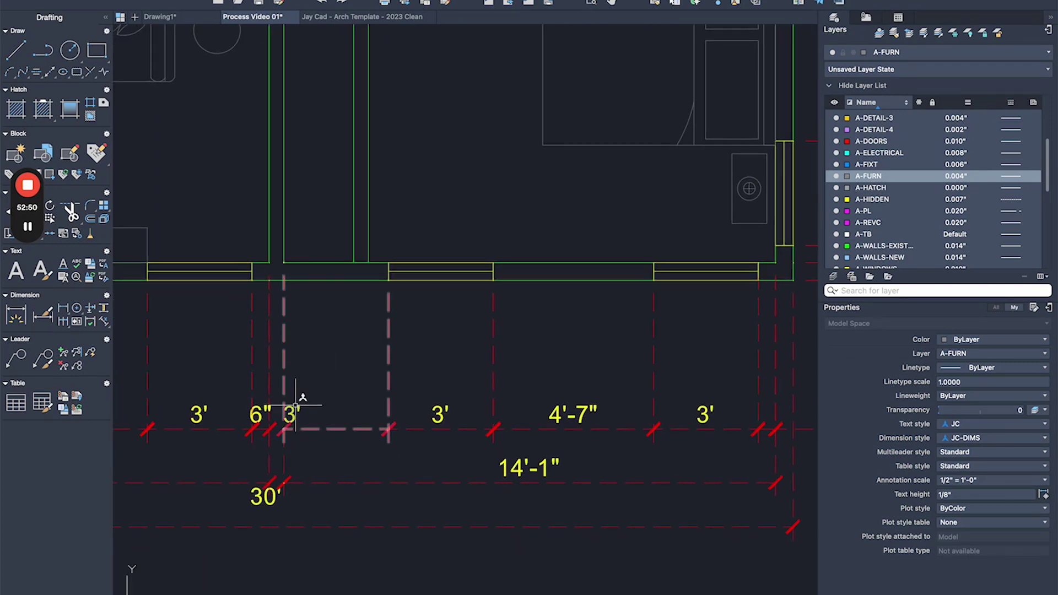
{"action": "left_click", "coordinate": [283, 263]}
{"action": "scroll", "coordinate": [339, 275], "scroll_direction": "up", "scroll_amount": 2}
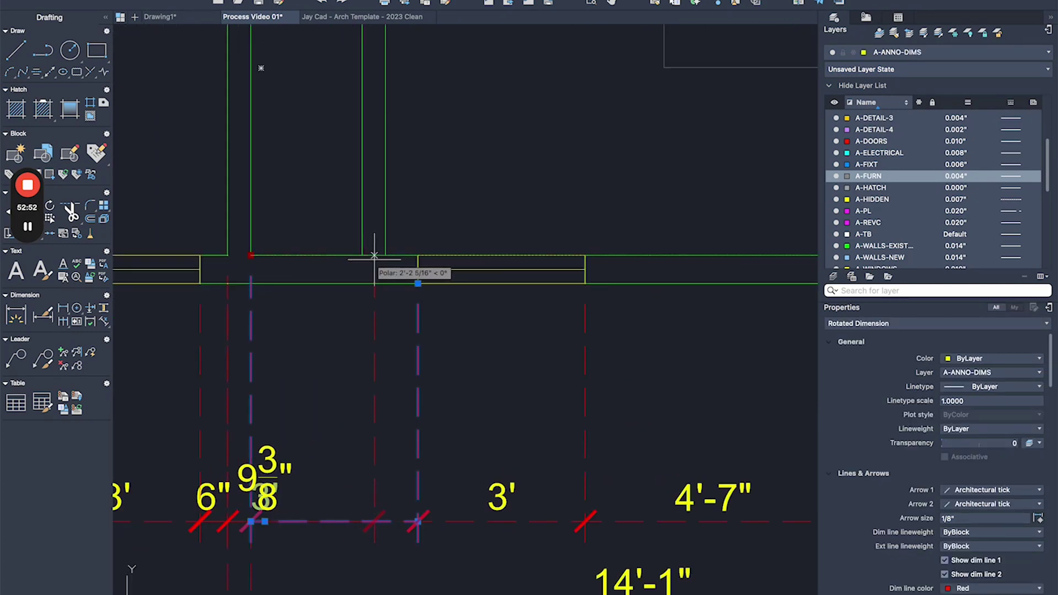
{"action": "left_click", "coordinate": [385, 283]}
{"action": "middle_click_drag", "start_coordinate": [284, 325], "coordinate": [378, 281]}
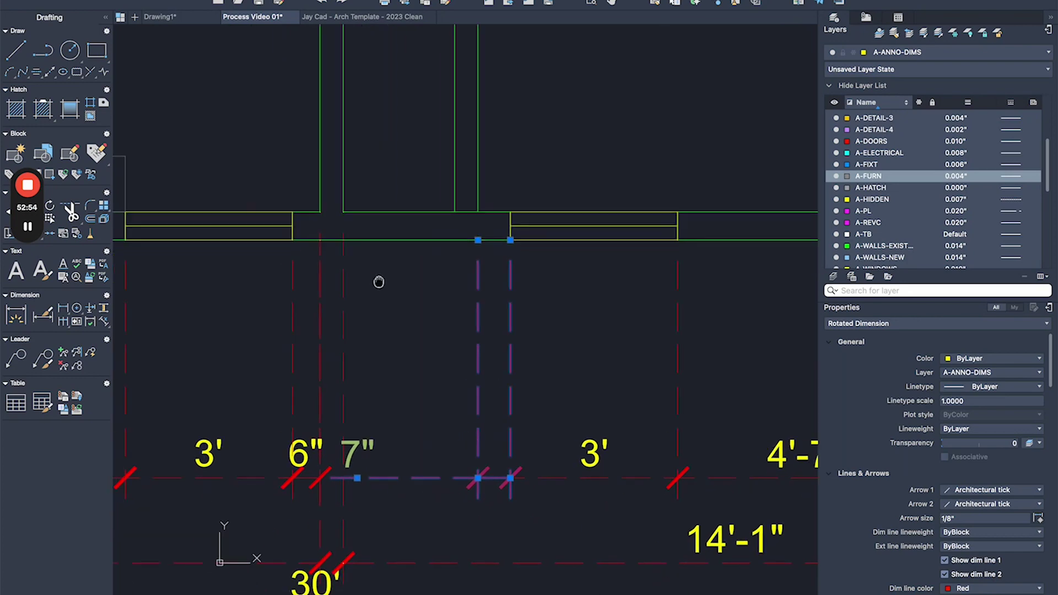
{"action": "left_click", "coordinate": [358, 477]}
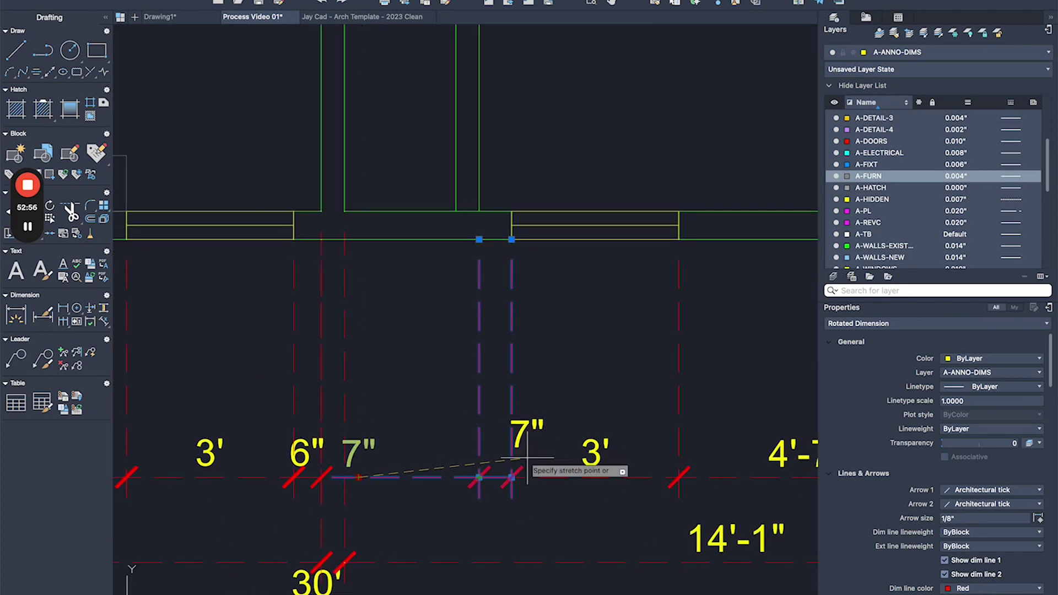
{"action": "left_click", "coordinate": [493, 477]}
{"action": "key", "text": "Escape"}
- Stretch the closet's side wall, with its attached dimension, 1" toward the bedroom window
{"action": "scroll", "coordinate": [401, 310], "scroll_direction": "down", "scroll_amount": 2}
{"action": "mouse_move", "coordinate": [401, 309]}
{"action": "middle_mouse_down"}
{"action": "mouse_move", "coordinate": [350, 229]}
{"action": "mouse_move", "coordinate": [427, 260]}
{"action": "mouse_move", "coordinate": [450, 359]}
{"action": "middle_mouse_up"}
{"action": "left_click", "coordinate": [458, 82]}
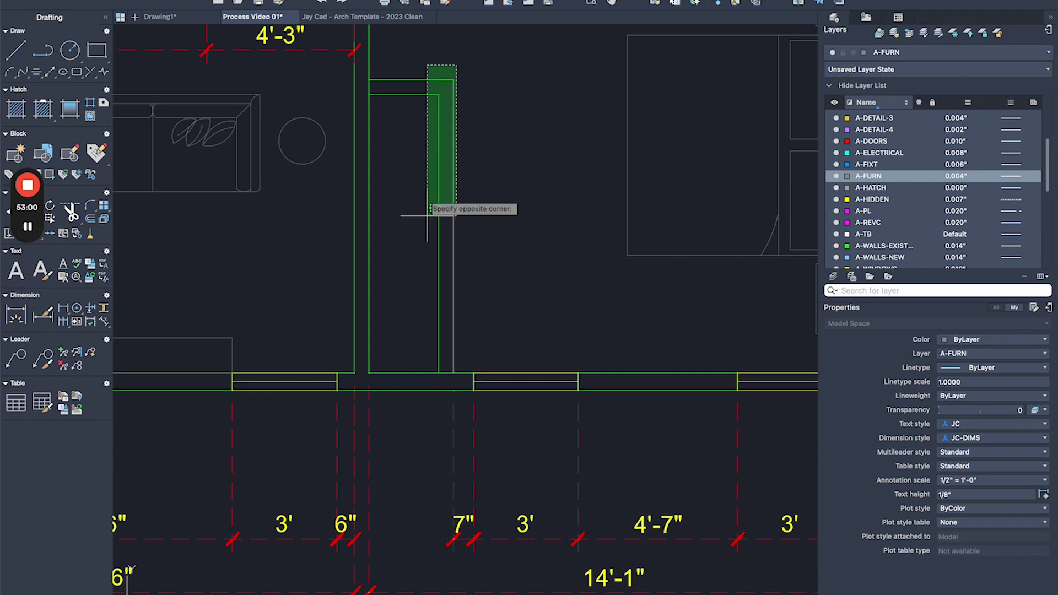
{"action": "left_click", "coordinate": [414, 400]}
{"action": "key", "text": "Return"}
{"action": "left_click", "coordinate": [494, 313]}
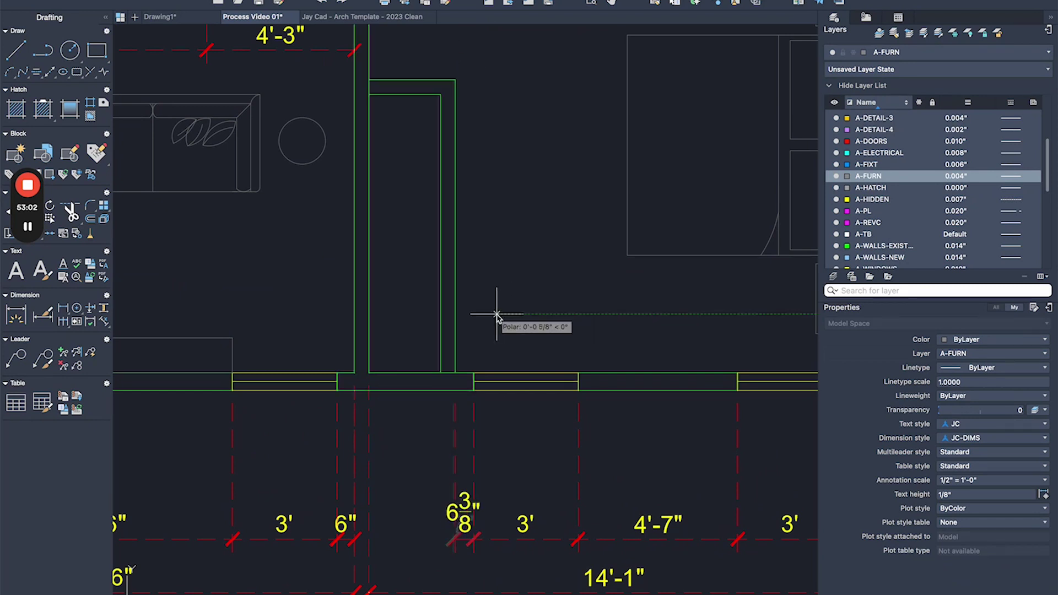
{"action": "type", "text": "1"}
{"action": "key", "text": "Return"}
{"action": "type", "text": "dli"}
{"action": "key", "text": "Return"}
{"action": "left_click", "coordinate": [442, 372]}
{"action": "left_click", "coordinate": [368, 372]}
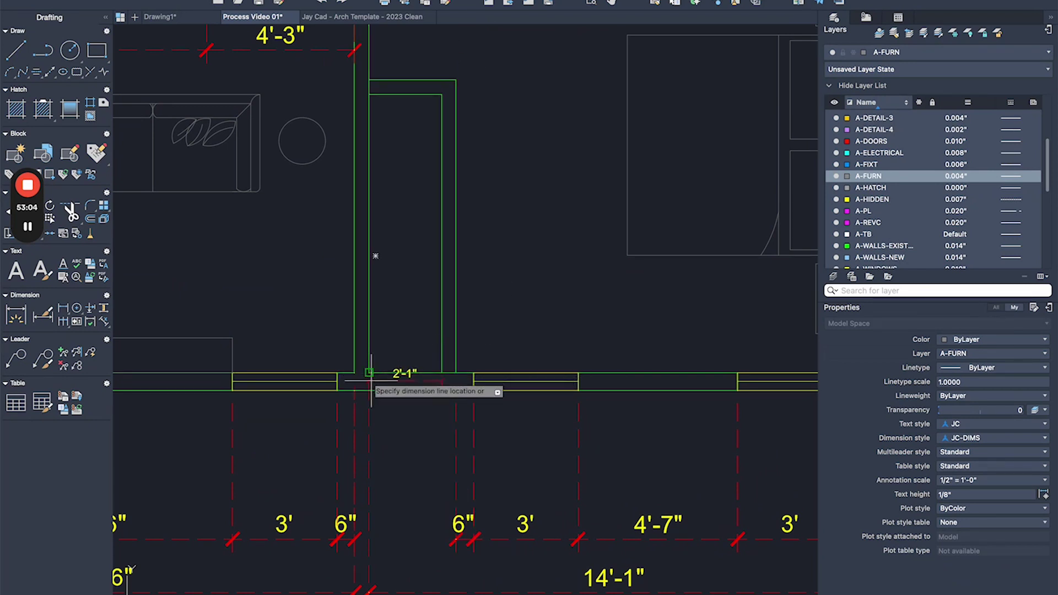
{"action": "key", "text": "Escape"}
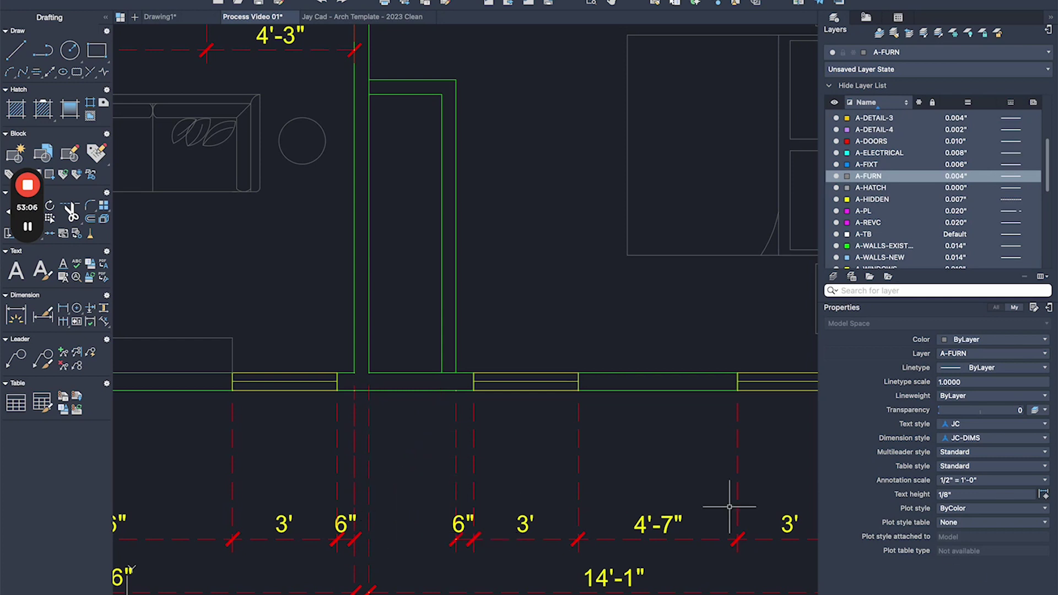
- Set the annotation scale to 1/4" = 1'-0" and dimension the closet's interior width in line with the window dimension row
{"action": "left_click", "coordinate": [991, 479]}
{"action": "left_click", "coordinate": [980, 485]}
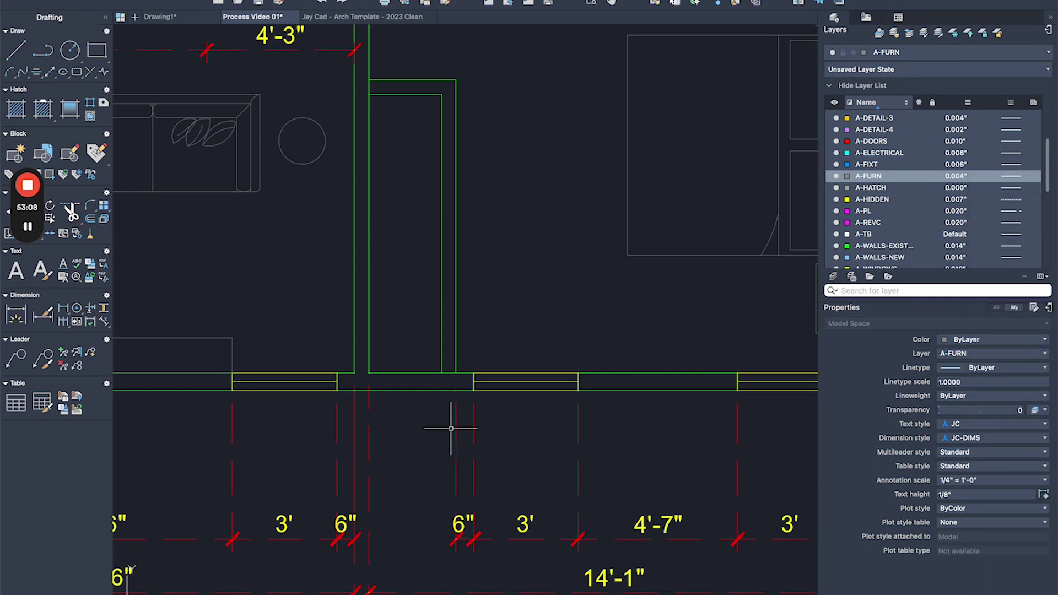
{"action": "left_click", "coordinate": [368, 372]}
{"action": "scroll", "coordinate": [429, 504], "scroll_direction": "up", "scroll_amount": 2}
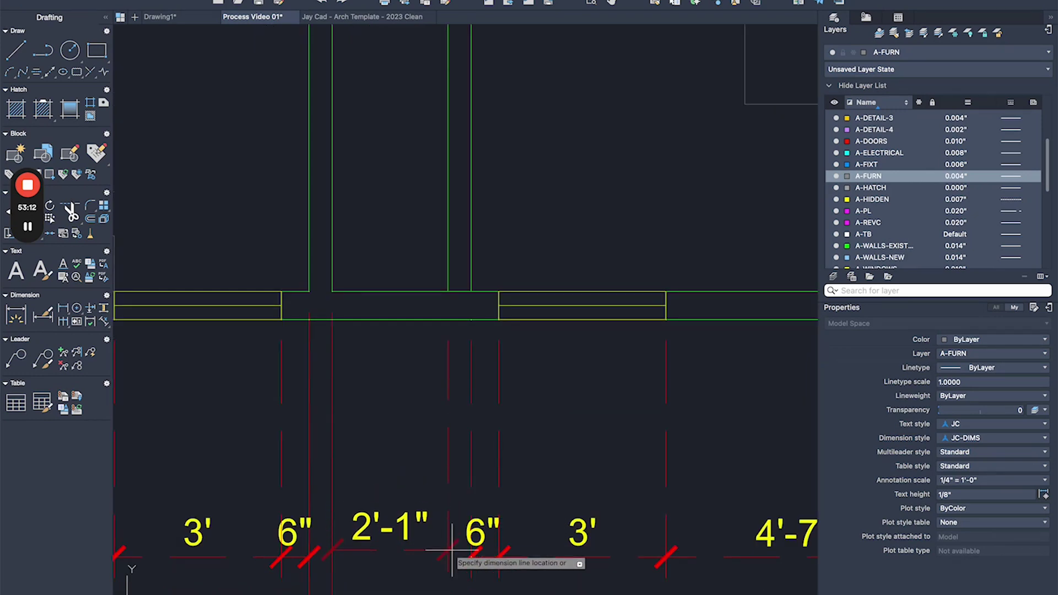
{"action": "left_click", "coordinate": [471, 556]}
{"action": "scroll", "coordinate": [424, 372], "scroll_direction": "down", "scroll_amount": 4}
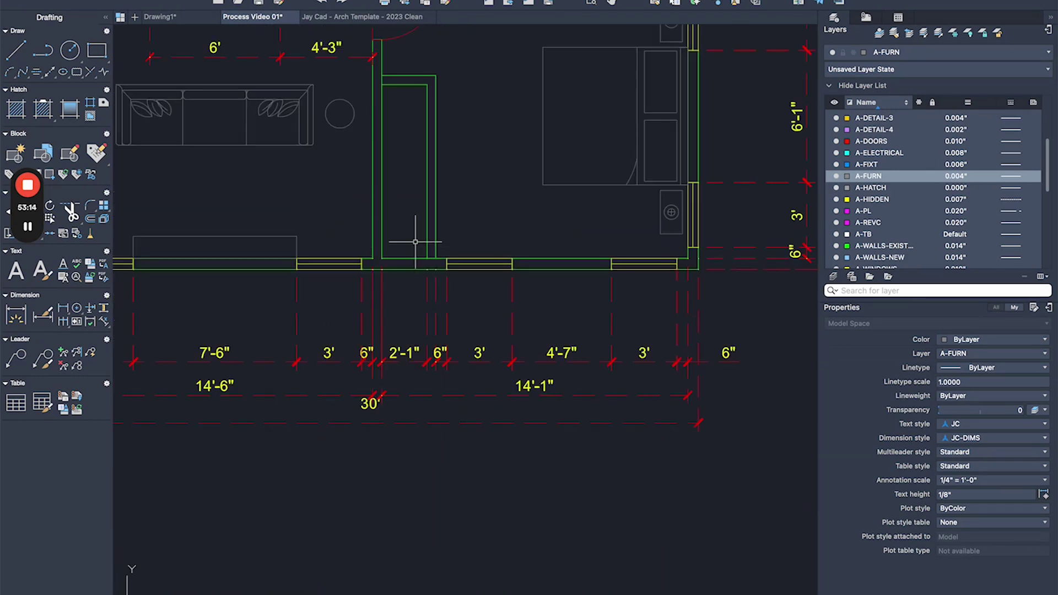
{"action": "scroll", "coordinate": [396, 299], "scroll_direction": "up", "scroll_amount": 2}
{"action": "scroll", "coordinate": [424, 256], "scroll_direction": "down", "scroll_amount": 4}
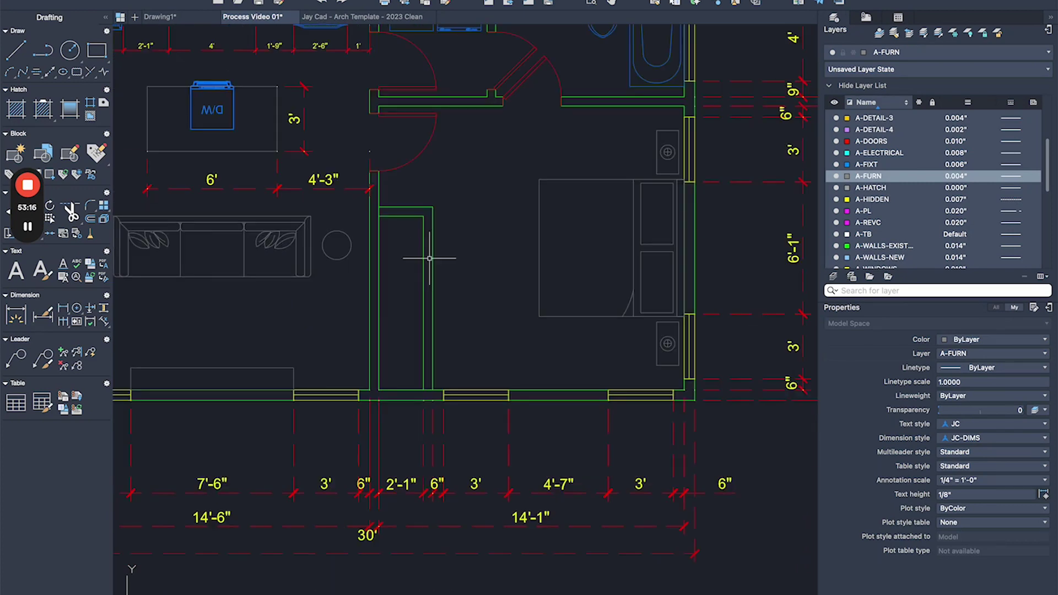
- Draw a polyline from the closet's end wall, aligned with the side wall's inner face, 16" up and across to its outer face
{"action": "scroll", "coordinate": [425, 255], "scroll_direction": "up", "scroll_amount": 5}
{"action": "type", "text": "p"}
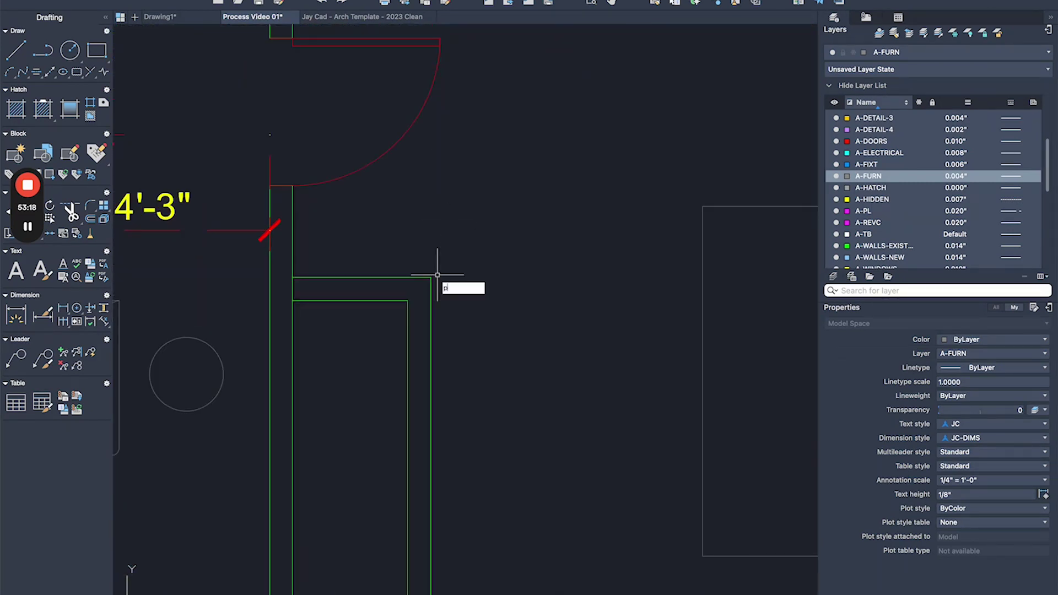
{"action": "type", "text": "l"}
{"action": "key", "text": "Return"}
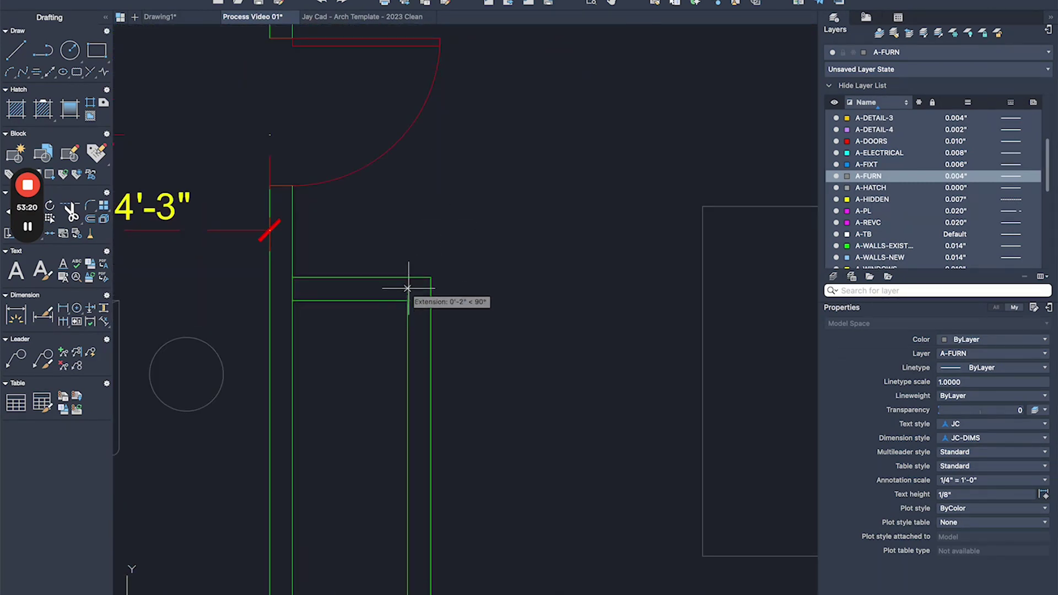
{"action": "left_click", "coordinate": [407, 277]}
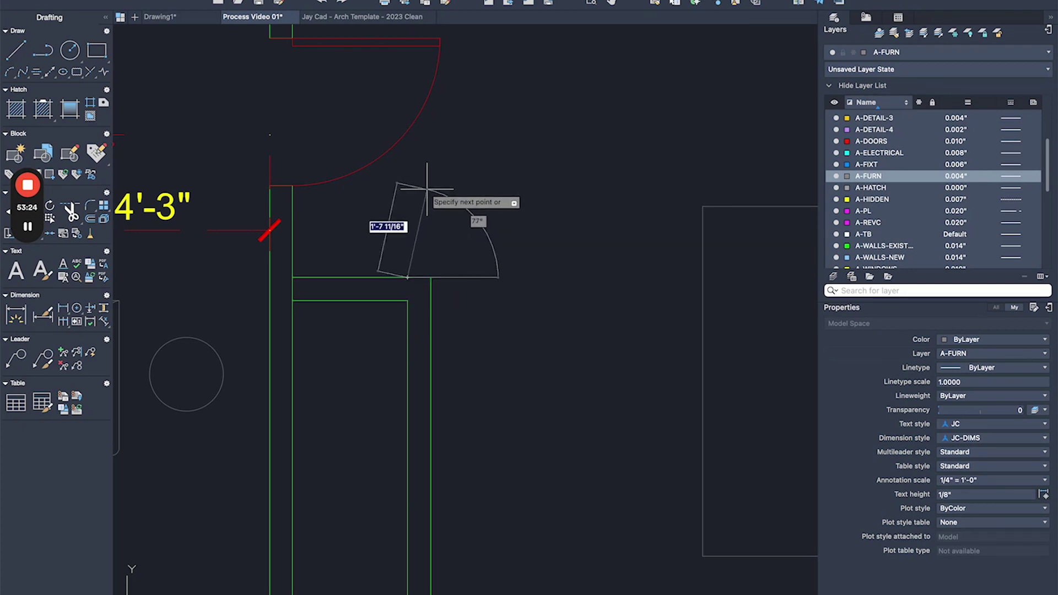
{"action": "type", "text": "16"}
{"action": "key", "text": "Return"}
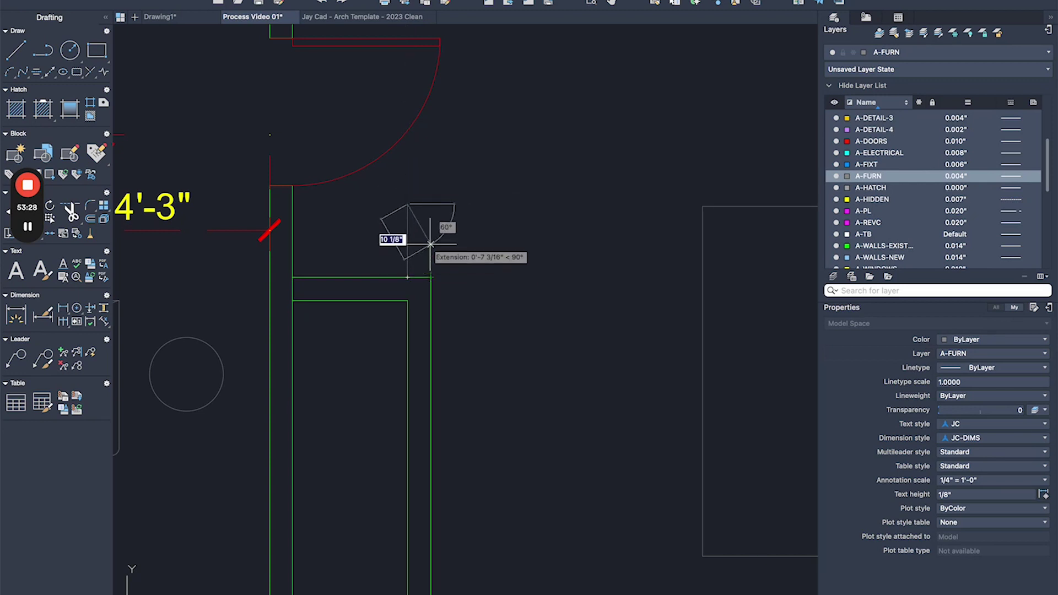
{"action": "left_click", "coordinate": [431, 205]}
{"action": "key", "text": "Escape"}
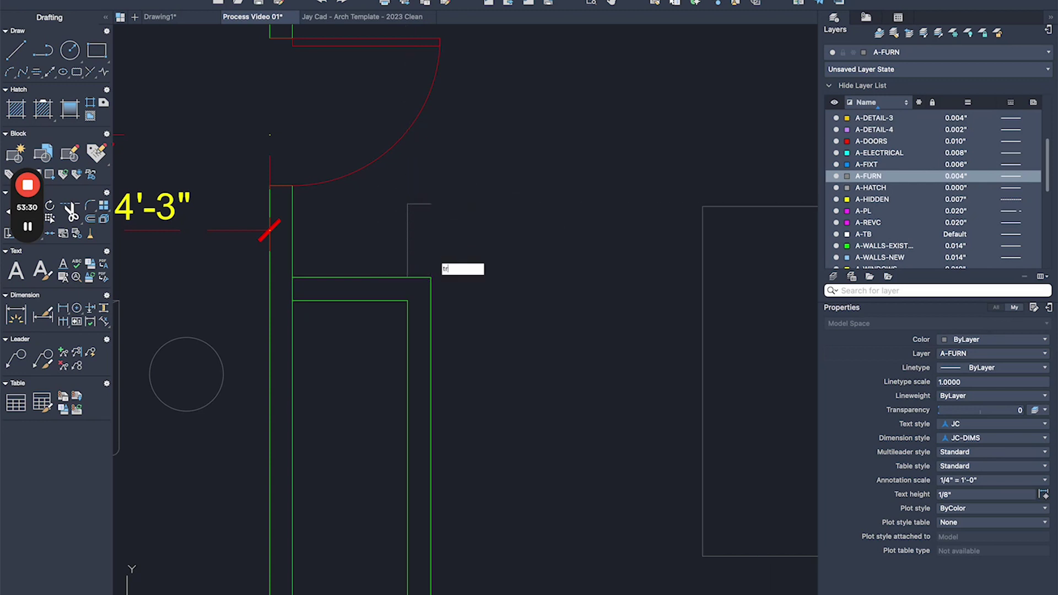
- Trim the closet's outer end line across the side wall and match the new stub lines to the wall's properties
{"action": "type", "text": "tr"}
{"action": "key", "text": "Return"}
{"action": "left_click", "coordinate": [430, 297]}
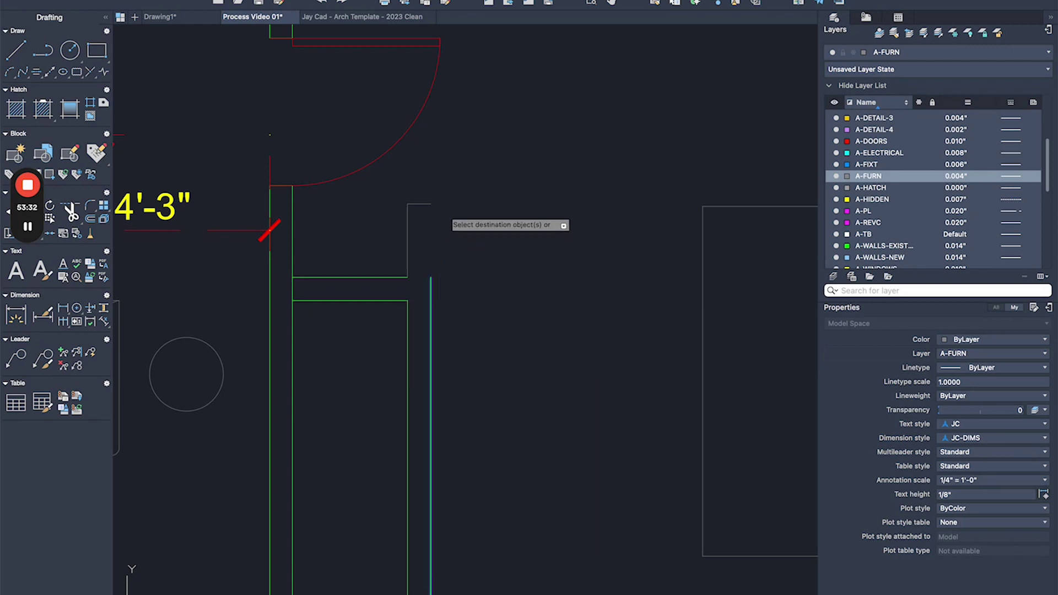
{"action": "left_click", "coordinate": [446, 212]}
{"action": "left_click", "coordinate": [358, 217]}
{"action": "key", "text": "Escape"}
- Extend the side wall's outer line to the stub's end, and trim the dividing wall's line where the closet end wall meets it
{"action": "type", "text": "ex"}
{"action": "key", "text": "Return"}
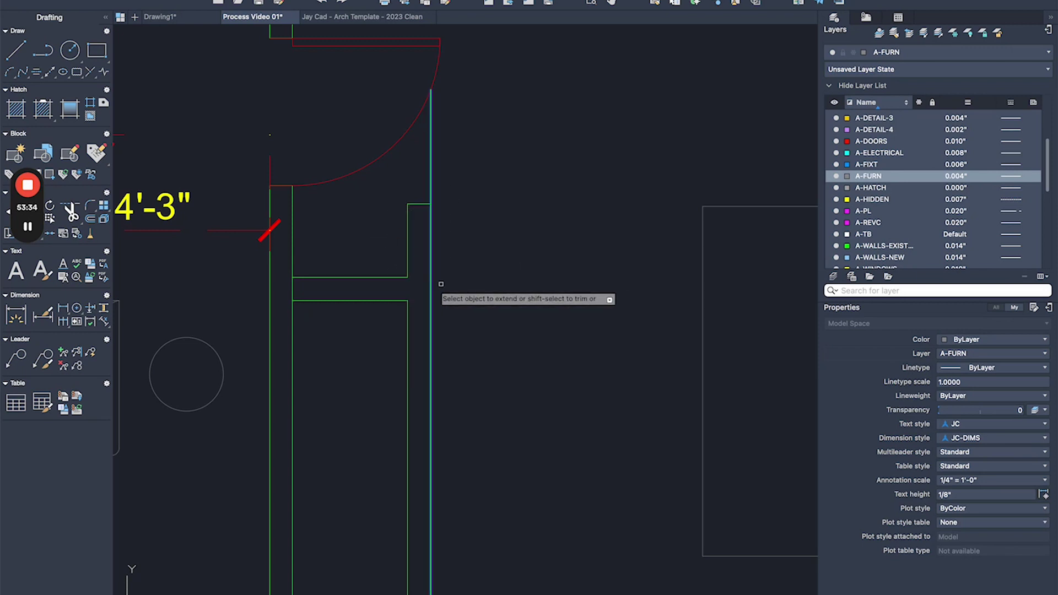
{"action": "left_click", "coordinate": [432, 284]}
{"action": "key", "text": "Escape"}
{"action": "type", "text": "tr"}
{"action": "key", "text": "Return"}
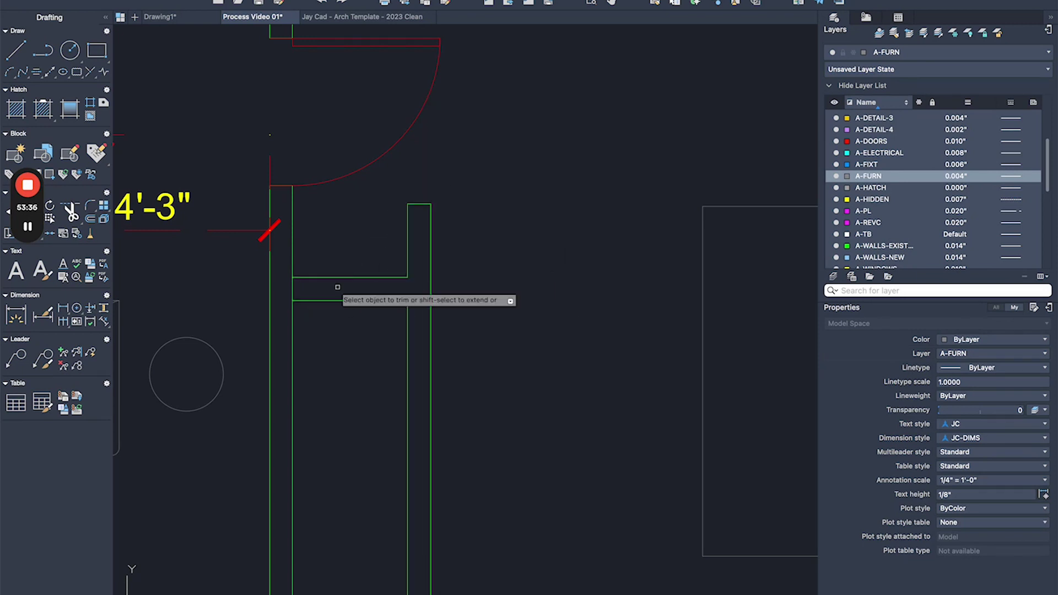
{"action": "left_click", "coordinate": [317, 292]}
{"action": "key", "text": "Escape"}
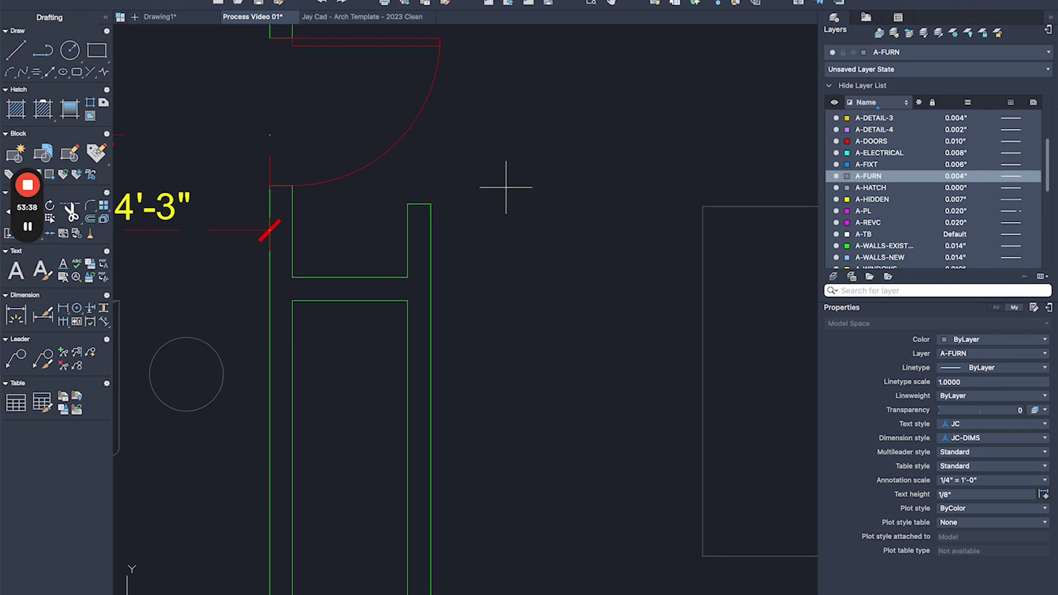
- Trim the exterior wall's inner line where the closet's side wall meets it
{"action": "left_click_drag", "start_coordinate": [506, 188], "coordinate": [266, 378]}
{"action": "scroll", "coordinate": [333, 273], "scroll_direction": "down", "scroll_amount": 4}
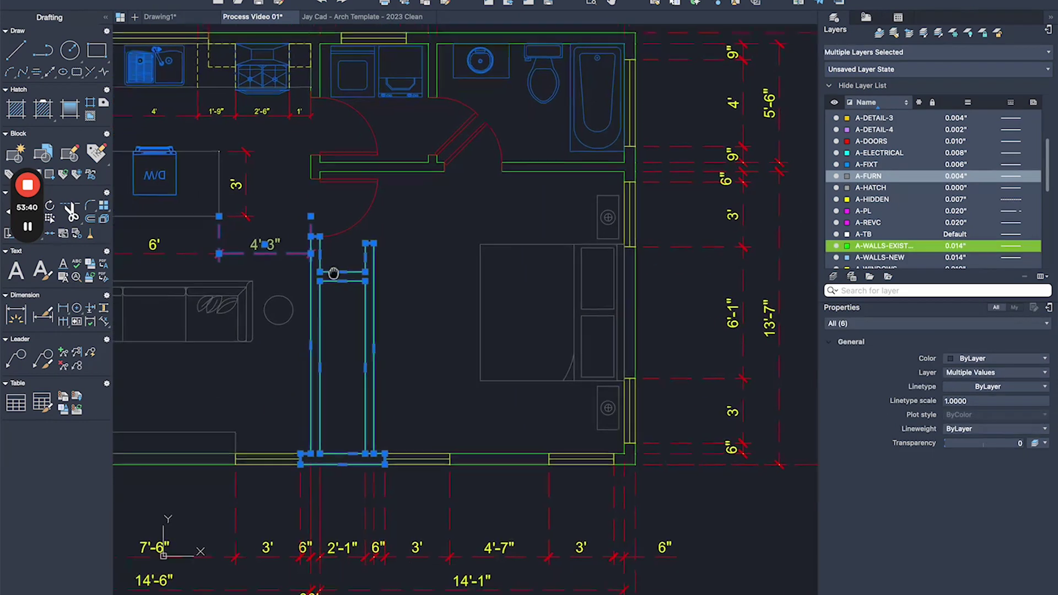
{"action": "middle_click_drag", "start_coordinate": [333, 273], "coordinate": [383, 208]}
{"action": "scroll", "coordinate": [385, 388], "scroll_direction": "up", "scroll_amount": 4}
{"action": "key", "text": "Escape"}
{"action": "scroll", "coordinate": [410, 404], "scroll_direction": "up", "scroll_amount": 4}
{"action": "type", "text": "tr"}
{"action": "key", "text": "Return"}
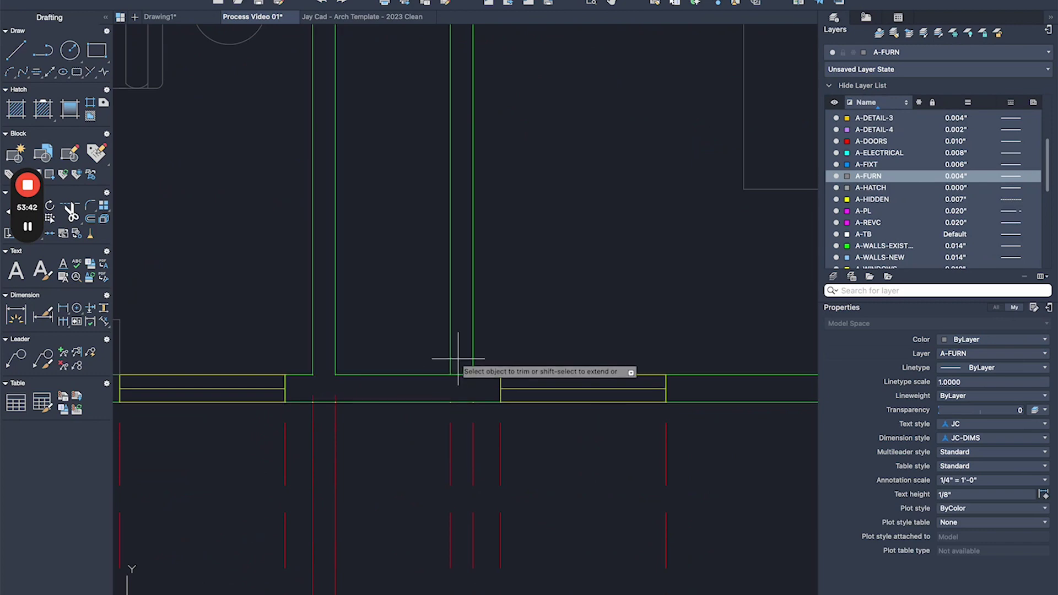
- Join the wall segments at the closet's base and around its end wall into continuous outlines
{"action": "left_click", "coordinate": [492, 270]}
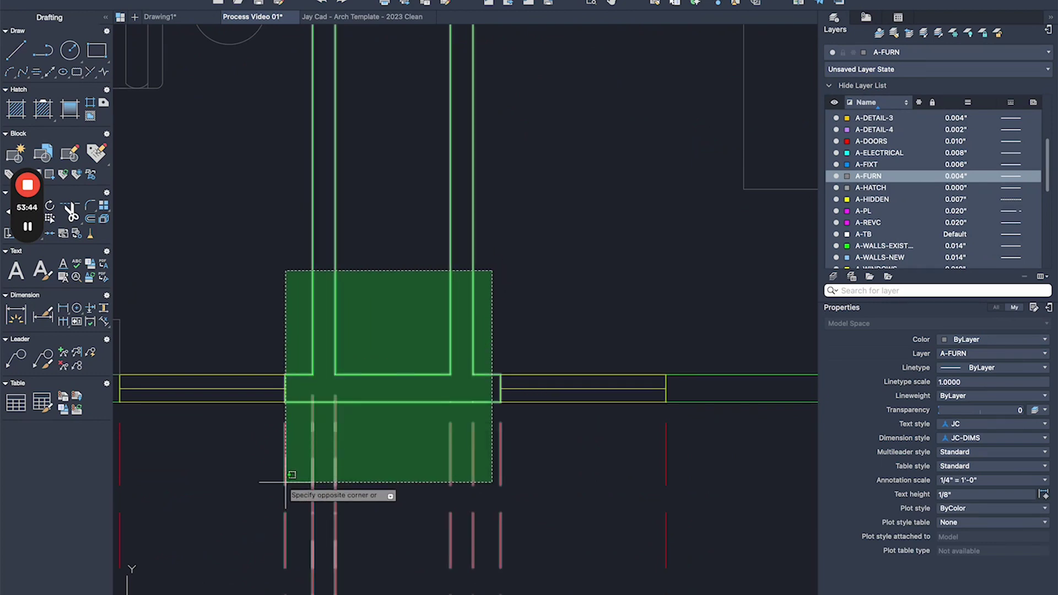
{"action": "left_click", "coordinate": [312, 470]}
{"action": "scroll", "coordinate": [354, 361], "scroll_direction": "down", "scroll_amount": 4}
{"action": "middle_click_drag", "start_coordinate": [420, 212], "coordinate": [488, 385]}
{"action": "key", "text": "Escape"}
{"action": "scroll", "coordinate": [522, 237], "scroll_direction": "up", "scroll_amount": 4}
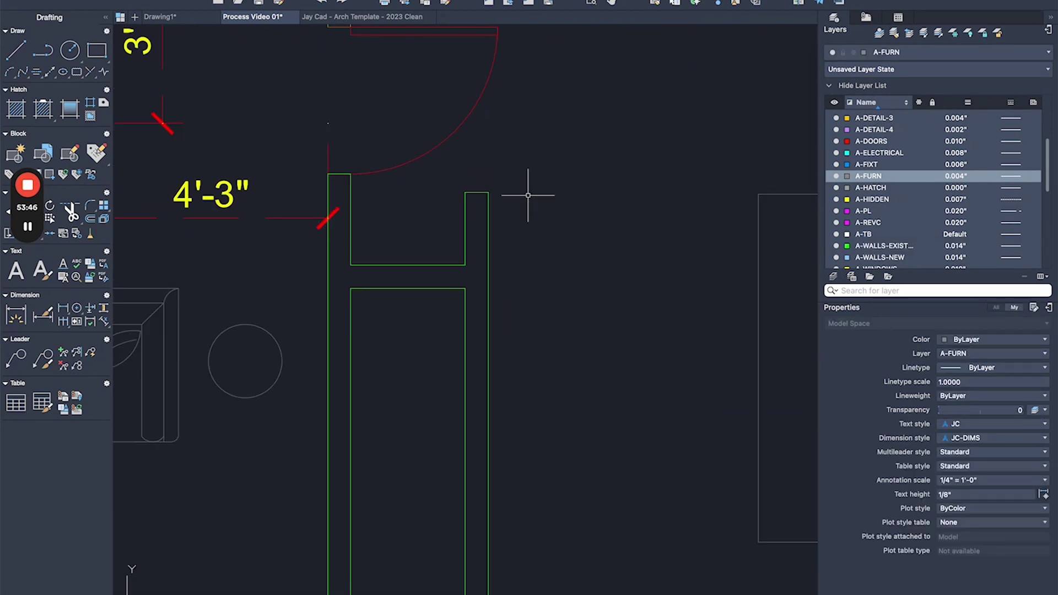
{"action": "left_click", "coordinate": [528, 195]}
{"action": "left_click", "coordinate": [401, 330]}
{"action": "scroll", "coordinate": [415, 319], "scroll_direction": "down", "scroll_amount": 5}
{"action": "key", "text": "Escape"}
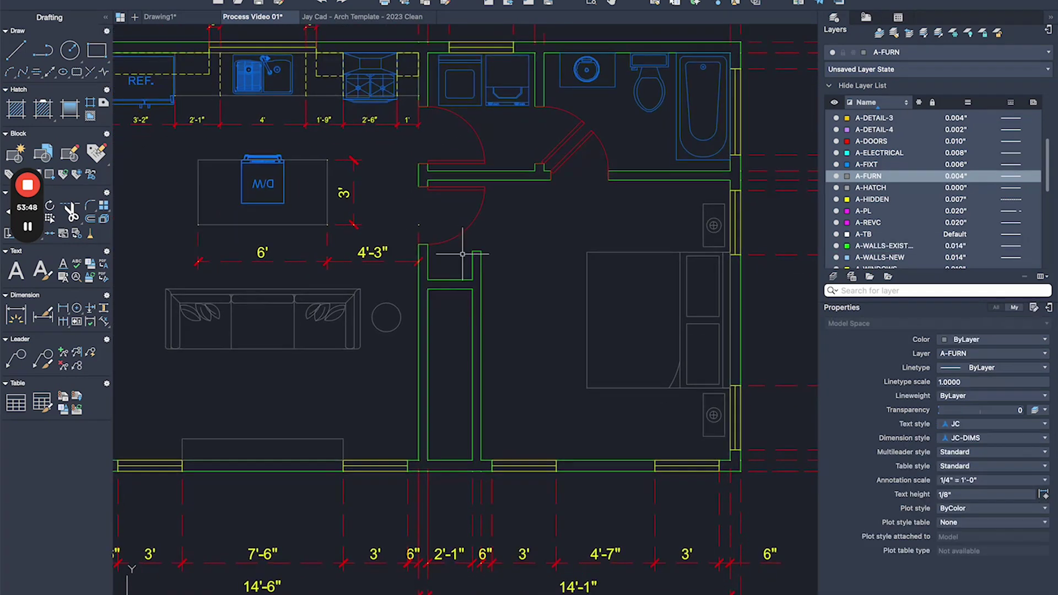
- Draw a rectangle filling the nook between the wall stub and the dividing wall, down to the closet's end wall
{"action": "scroll", "coordinate": [462, 254], "scroll_direction": "up", "scroll_amount": 4}
{"action": "scroll", "coordinate": [461, 254], "scroll_direction": "down", "scroll_amount": 2}
{"action": "scroll", "coordinate": [506, 351], "scroll_direction": "up", "scroll_amount": 2}
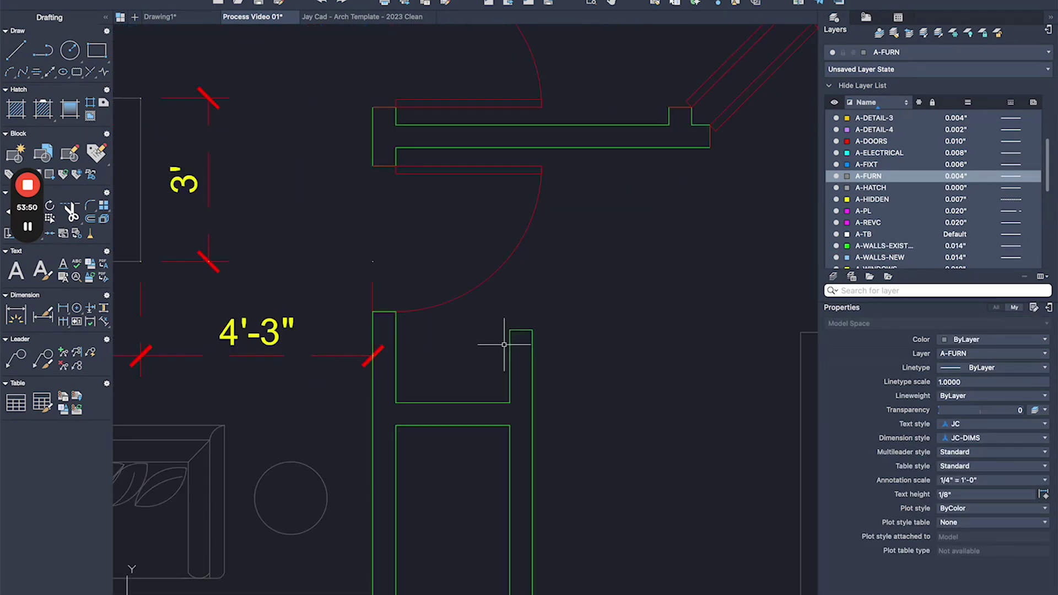
{"action": "type", "text": "rec"}
{"action": "key", "text": "Return"}
{"action": "left_click", "coordinate": [510, 329]}
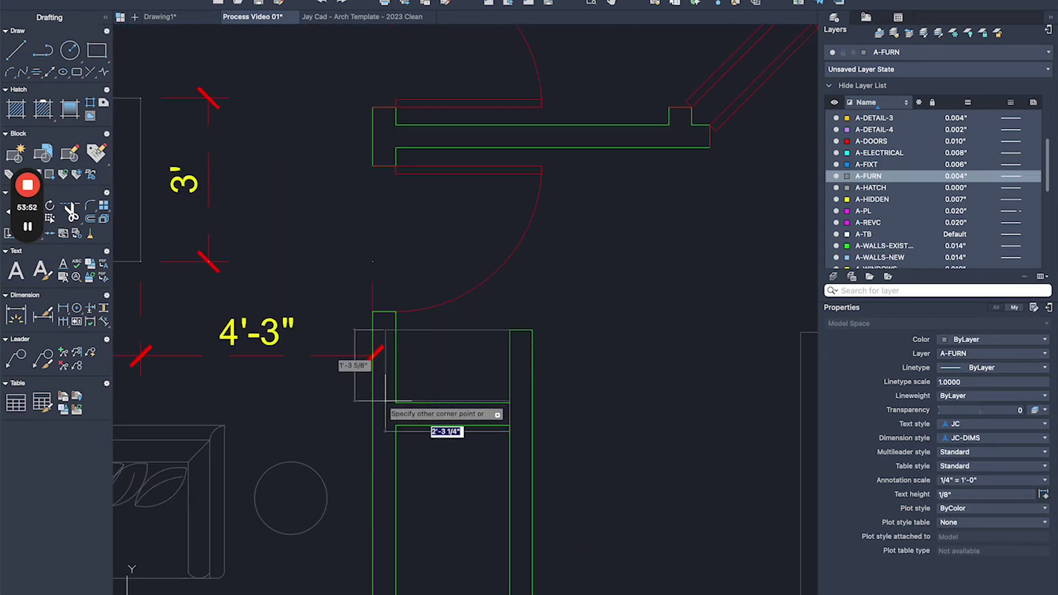
{"action": "left_click", "coordinate": [398, 402]}
{"action": "scroll", "coordinate": [398, 402], "scroll_direction": "down", "scroll_amount": 3}
{"action": "middle_click_drag", "start_coordinate": [479, 391], "coordinate": [480, 250]}
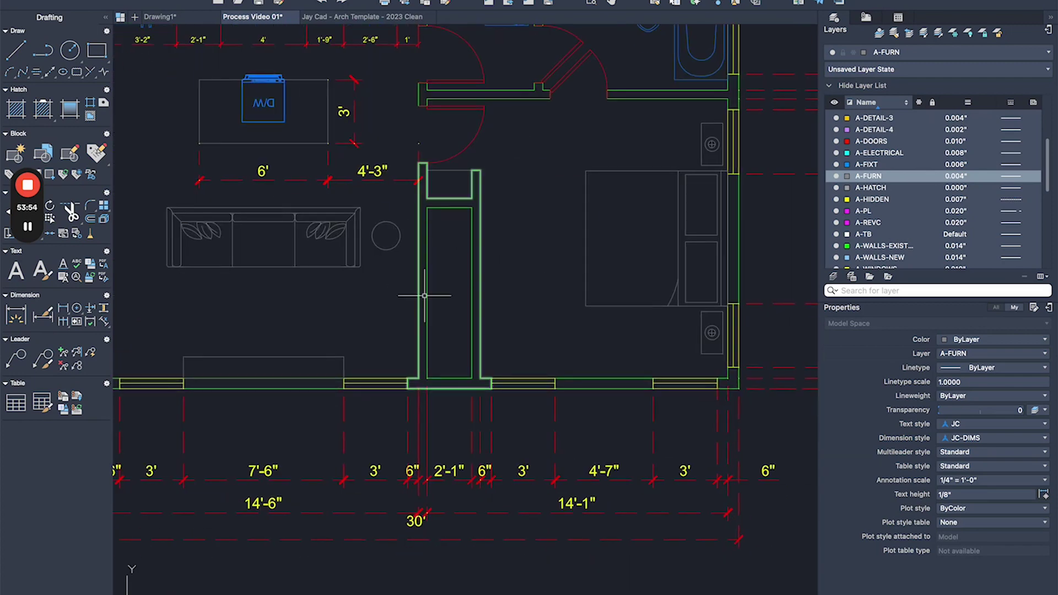
- Draw a jamb line across the closet's side wall near its upper end and mirror it about the wall's midpoint
{"action": "scroll", "coordinate": [490, 254], "scroll_direction": "up", "scroll_amount": 2}
{"action": "scroll", "coordinate": [465, 189], "scroll_direction": "up", "scroll_amount": 3}
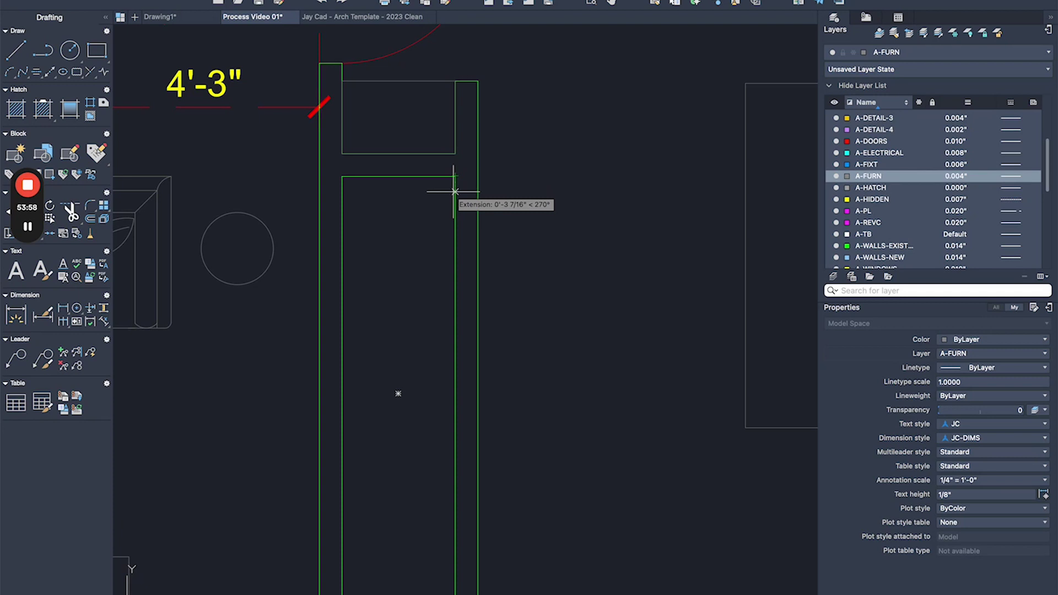
{"action": "scroll", "coordinate": [463, 182], "scroll_direction": "down", "scroll_amount": 2}
{"action": "scroll", "coordinate": [462, 197], "scroll_direction": "up", "scroll_amount": 2}
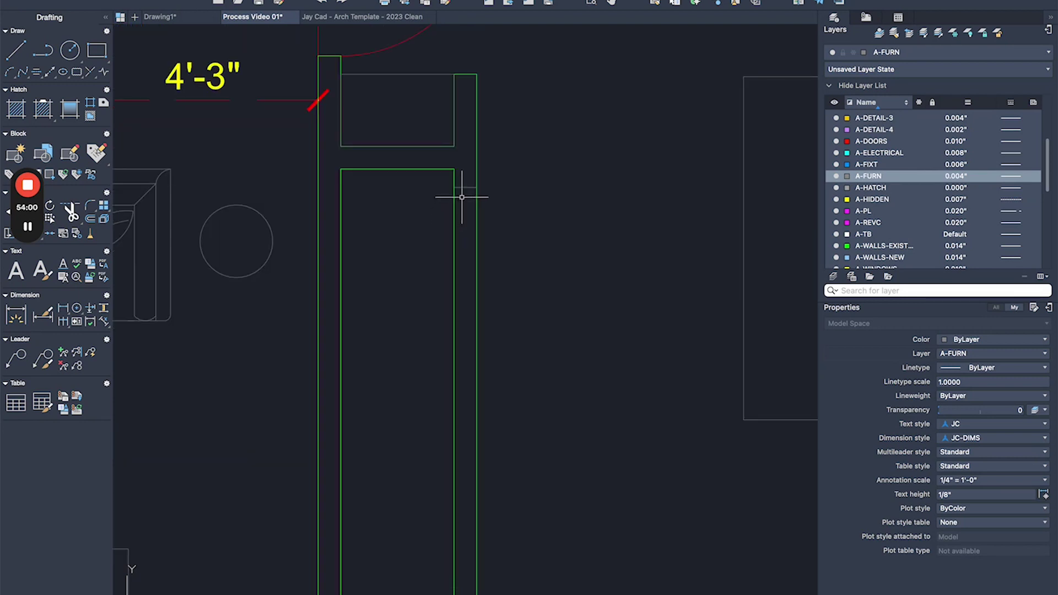
{"action": "type", "text": "mi"}
{"action": "key", "text": "Return"}
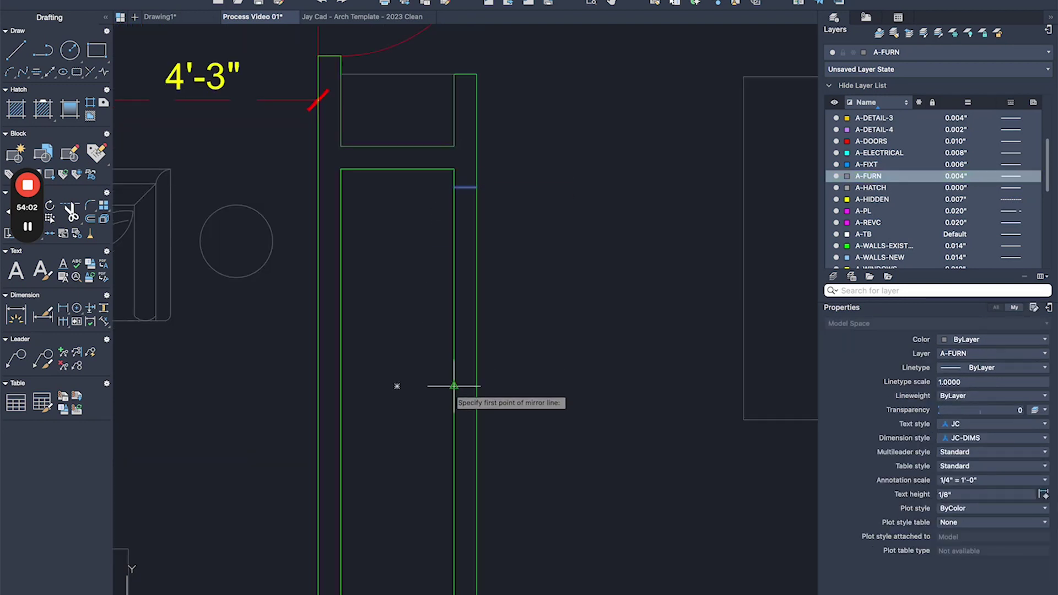
- Measure the closet opening between the two jamb lines with a temporary linear dimension
{"action": "type", "text": "dli"}
{"action": "key", "text": "Return"}
{"action": "left_click", "coordinate": [477, 187]}
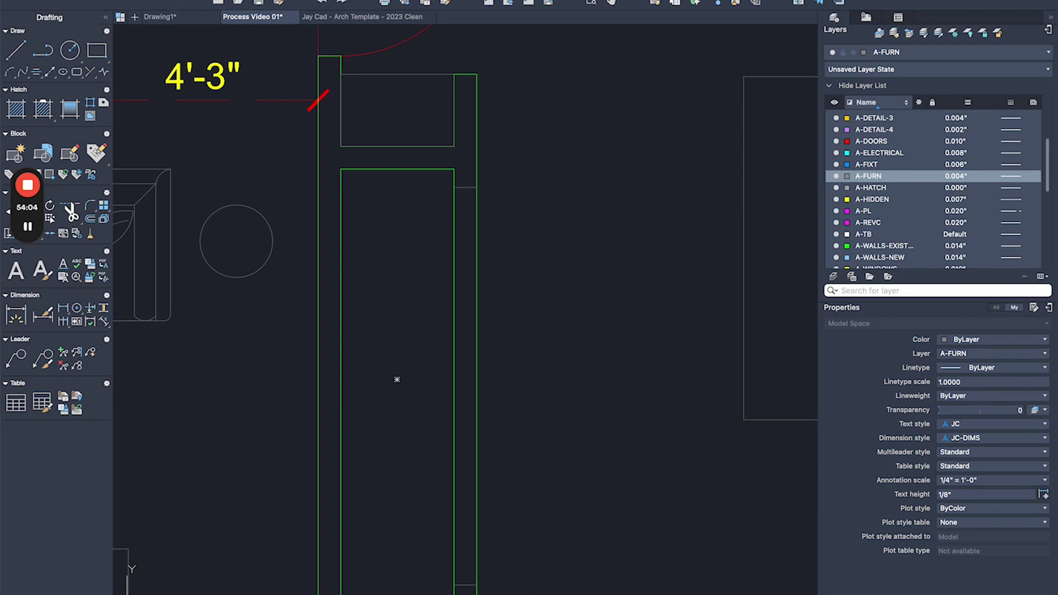
{"action": "left_click", "coordinate": [480, 588]}
{"action": "key", "text": "Escape"}
{"action": "scroll", "coordinate": [514, 328], "scroll_direction": "down", "scroll_amount": 3}
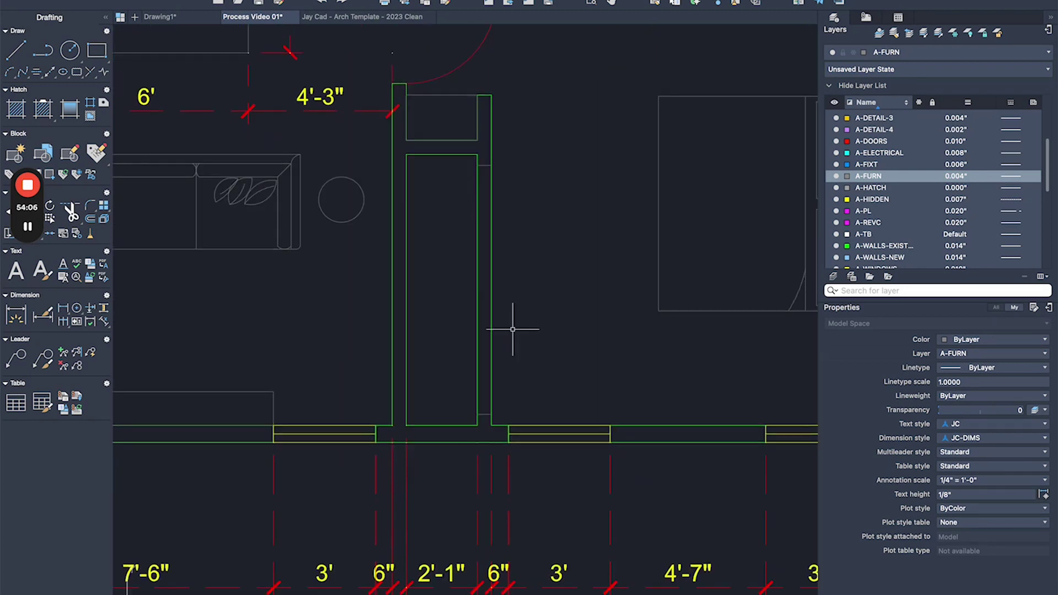
- Move the closet opening's upper jamb line 2" down into the opening
{"action": "scroll", "coordinate": [522, 189], "scroll_direction": "up", "scroll_amount": 3}
{"action": "type", "text": "m"}
{"action": "key", "text": "Return"}
{"action": "left_click", "coordinate": [518, 141]}
{"action": "left_click", "coordinate": [440, 165]}
{"action": "key", "text": "Return"}
{"action": "left_click", "coordinate": [538, 158]}
{"action": "type", "text": "2"}
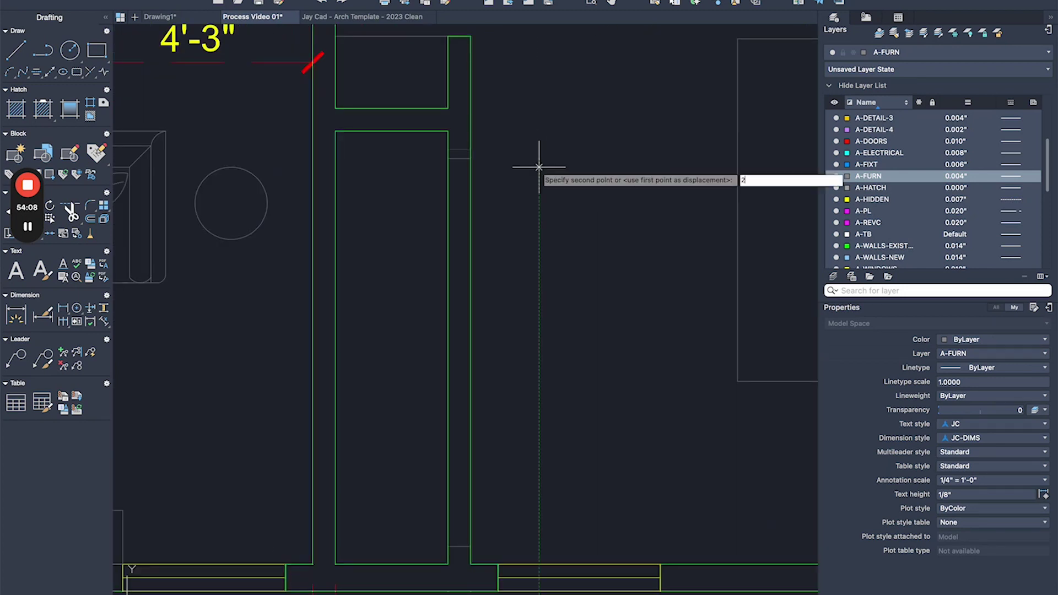
{"action": "key", "text": "Return"}
- Move the closet opening's lower jamb line 2" up into the opening
{"action": "key", "text": "Return"}
{"action": "left_click", "coordinate": [532, 500]}
{"action": "left_click", "coordinate": [442, 555]}
{"action": "key", "text": "Return"}
{"action": "left_click", "coordinate": [497, 523]}
{"action": "type", "text": "2"}
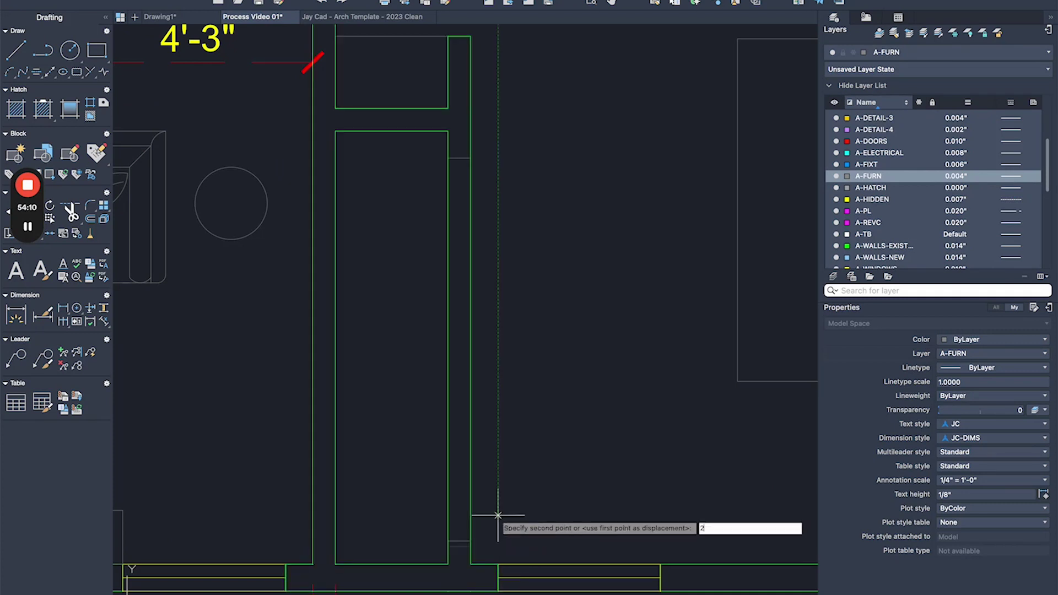
{"action": "key", "text": "Return"}
- Recheck the closet opening between the two shifted jamb lines with a temporary linear dimension
{"action": "type", "text": "dli"}
{"action": "key", "text": "Return"}
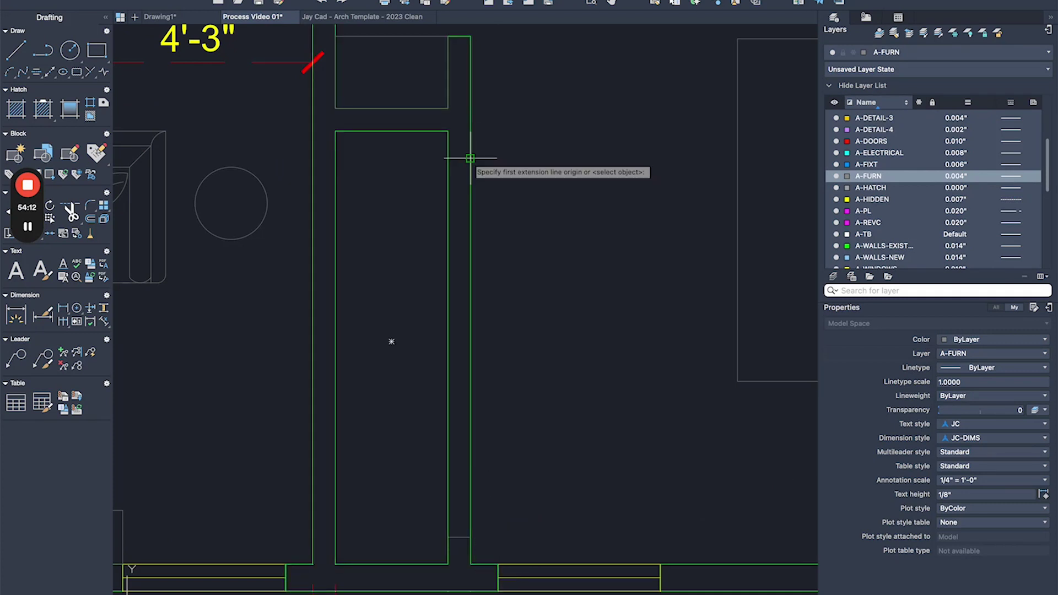
{"action": "left_click", "coordinate": [469, 159]}
{"action": "key", "text": "Escape"}
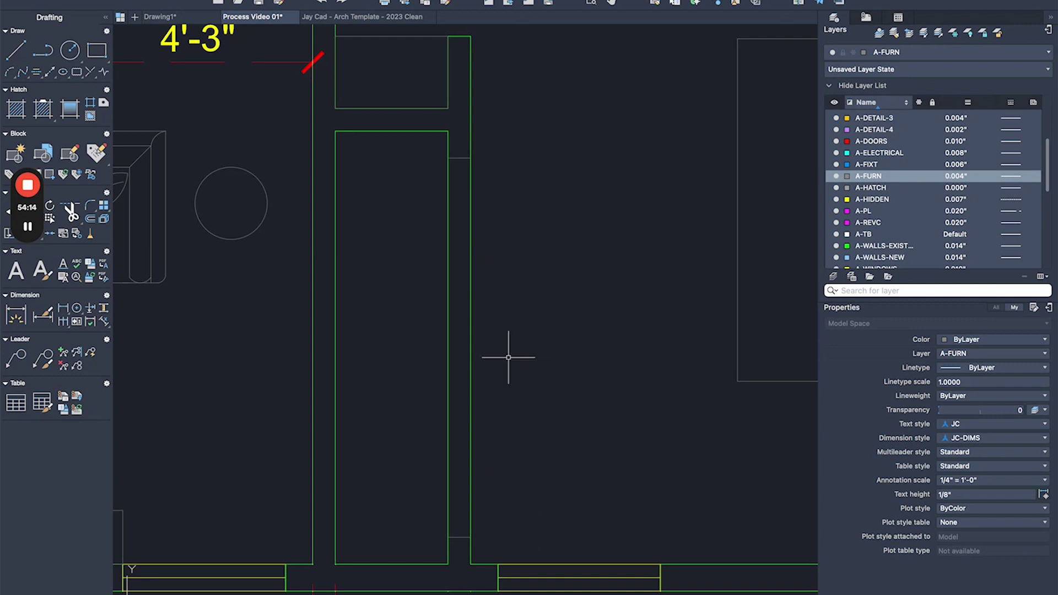
- Trim away both faces of the closet's side wall between the two jamb lines to open the doorway
{"action": "type", "text": "tr"}
{"action": "key", "text": "Return"}
{"action": "left_click", "coordinate": [404, 321]}
{"action": "left_click", "coordinate": [521, 307]}
{"action": "key", "text": "Return"}
- Match the two jamb lines' properties to those of the existing wall outline
{"action": "type", "text": "ma"}
{"action": "key", "text": "Return"}
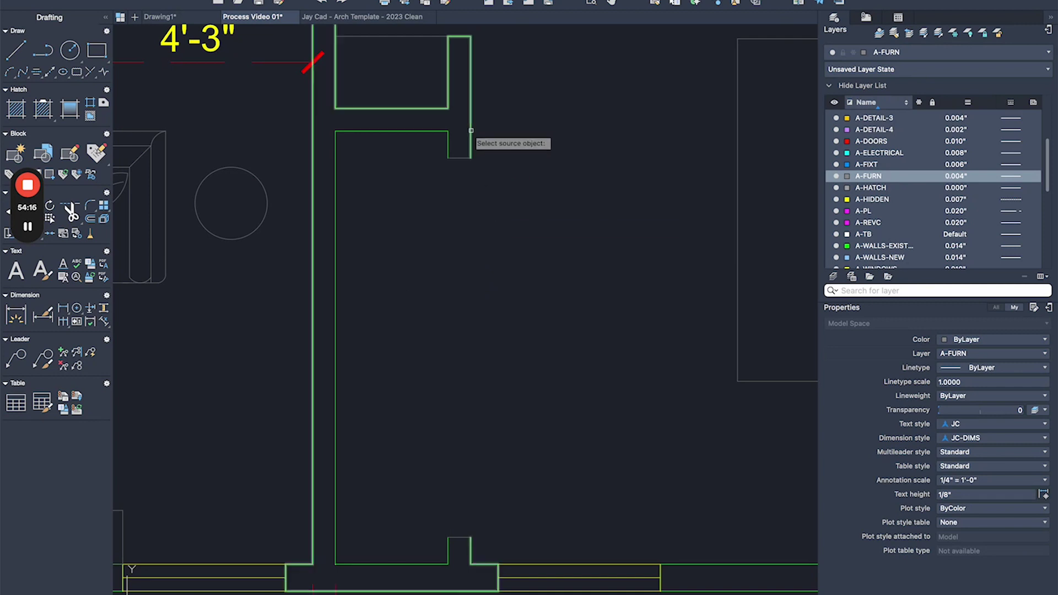
{"action": "left_click", "coordinate": [471, 131]}
{"action": "left_click", "coordinate": [503, 156]}
{"action": "left_click", "coordinate": [444, 204]}
{"action": "left_click", "coordinate": [507, 500]}
{"action": "left_click", "coordinate": [432, 552]}
{"action": "key", "text": "Return"}
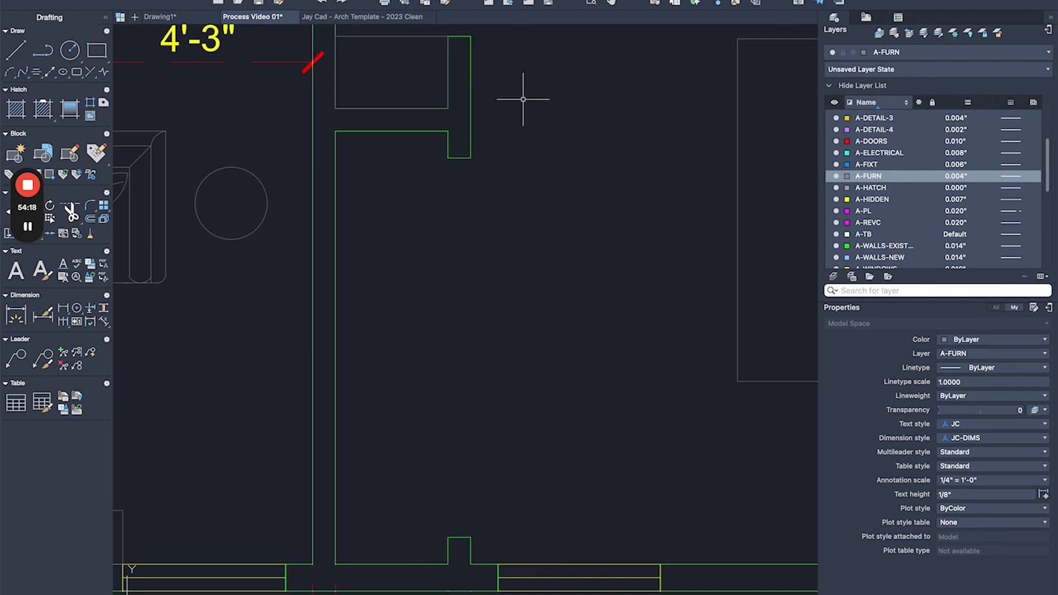
- Join the closet wall outlines and both jamb lines into continuous polylines
{"action": "left_click", "coordinate": [524, 95]}
{"action": "left_click", "coordinate": [467, 275]}
{"action": "left_click", "coordinate": [515, 158]}
{"action": "left_click", "coordinate": [375, 273]}
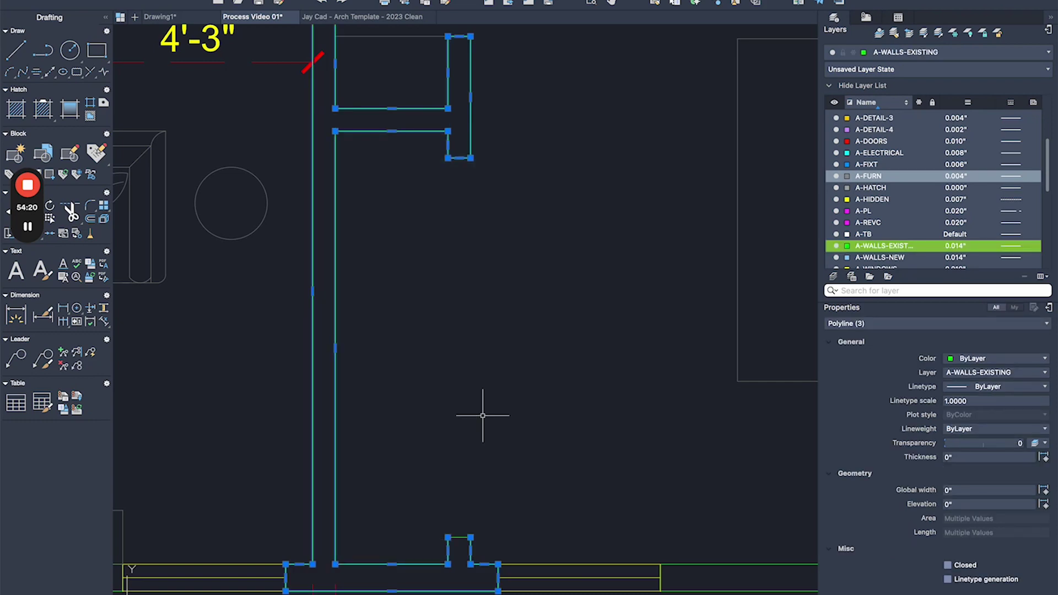
{"action": "left_click", "coordinate": [487, 480]}
{"action": "left_click", "coordinate": [423, 555]}
{"action": "type", "text": "j"}
{"action": "key", "text": "Return"}
- Make A-DOORS the current layer and draw a rectangle from the upper jamb's outer corner to the lower jamb's midpoint
{"action": "scroll", "coordinate": [472, 456], "scroll_direction": "down", "scroll_amount": 5}
{"action": "middle_click_drag", "start_coordinate": [481, 430], "coordinate": [498, 288]}
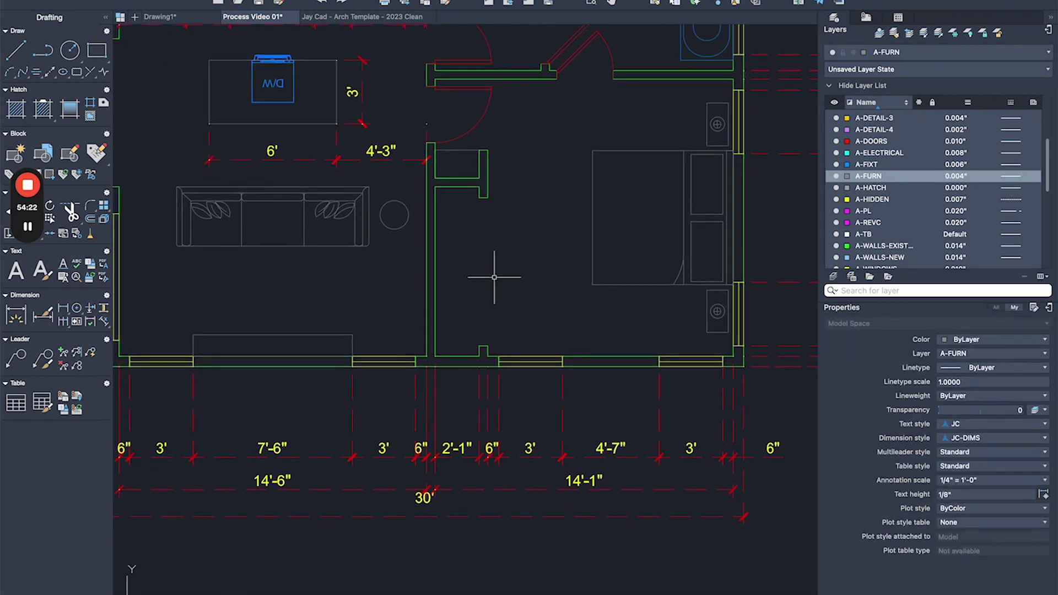
{"action": "scroll", "coordinate": [490, 260], "scroll_direction": "up", "scroll_amount": 2}
{"action": "double_click", "coordinate": [868, 143]}
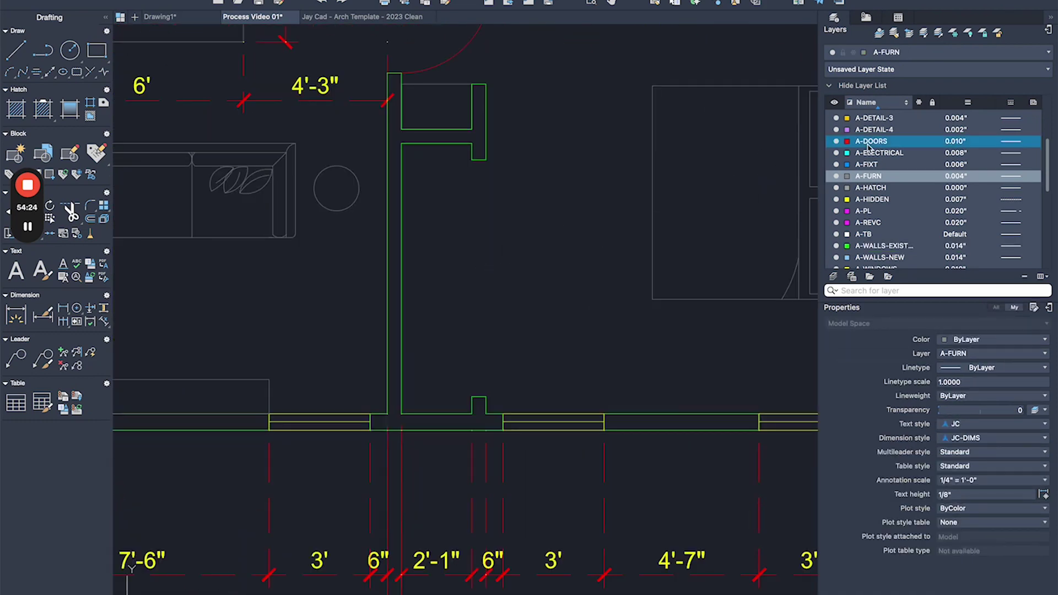
{"action": "scroll", "coordinate": [435, 150], "scroll_direction": "up", "scroll_amount": 2}
{"action": "type", "text": "rec"}
{"action": "key", "text": "Return"}
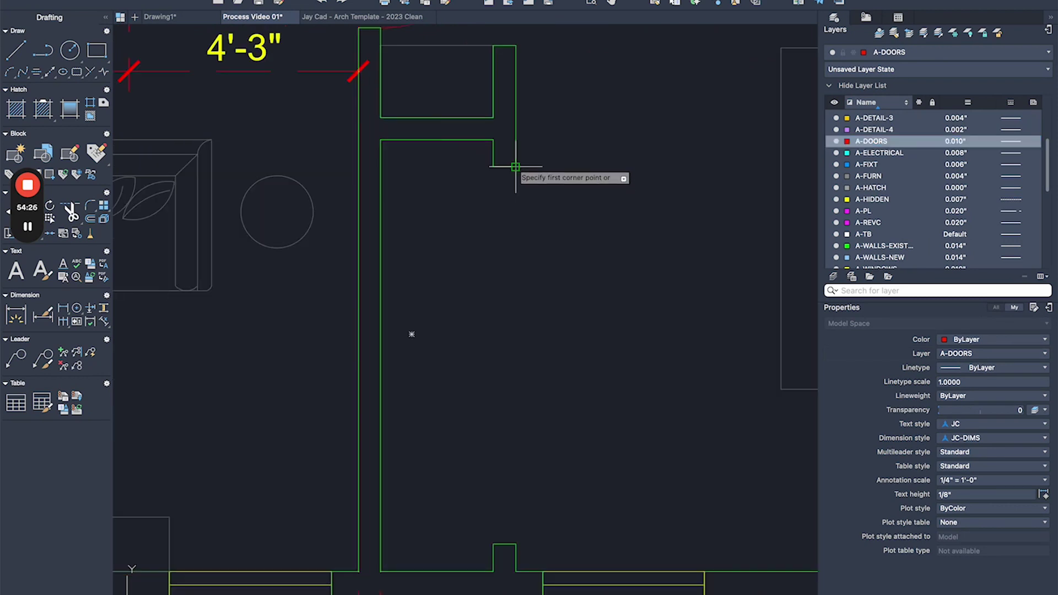
{"action": "left_click", "coordinate": [515, 167]}
{"action": "left_click", "coordinate": [504, 544]}
- Shorten the door rectangle to half the opening's length by stretching its lower end up to its own midpoint
{"action": "left_click", "coordinate": [509, 540]}
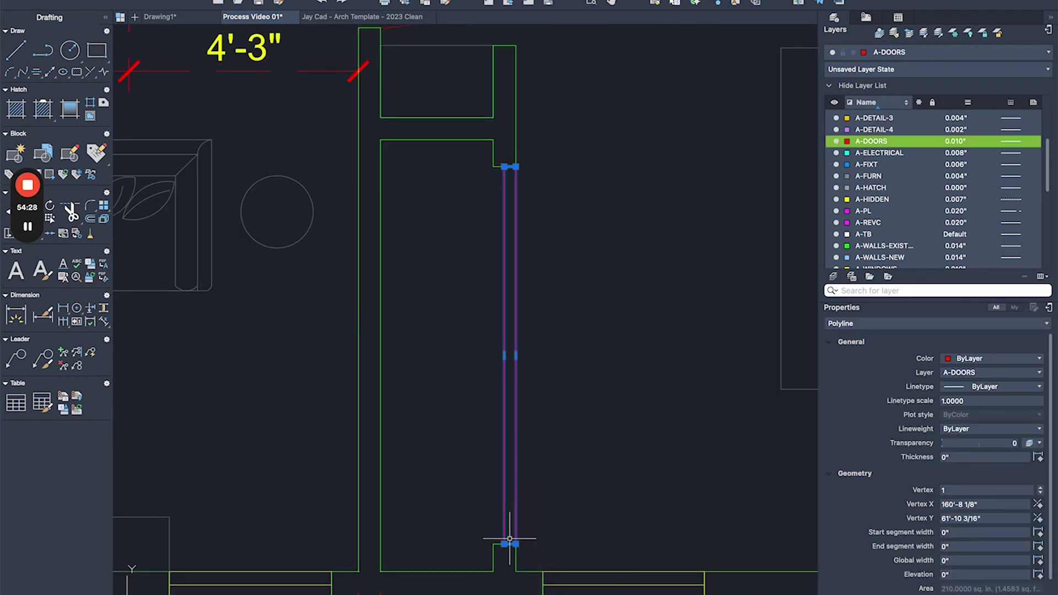
{"action": "scroll", "coordinate": [510, 540], "scroll_direction": "up", "scroll_amount": 2}
{"action": "left_click", "coordinate": [510, 545]}
{"action": "left_click", "coordinate": [508, 249]}
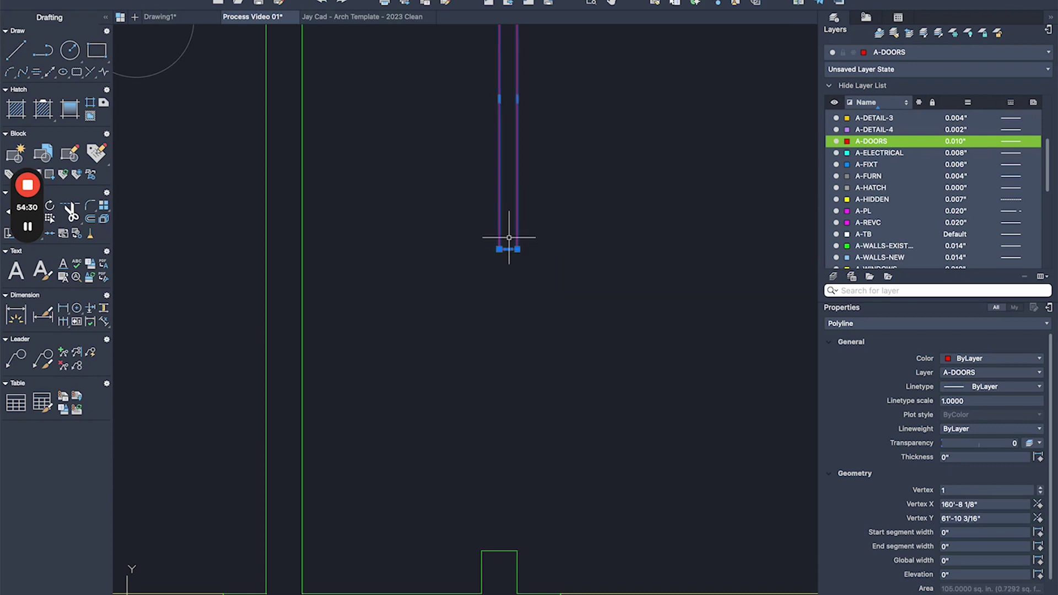
- Narrow the door panel by moving its bedroom-side edge 0.5" inward
{"action": "scroll", "coordinate": [508, 237], "scroll_direction": "down", "scroll_amount": 3}
{"action": "scroll", "coordinate": [512, 208], "scroll_direction": "up", "scroll_amount": 4}
{"action": "scroll", "coordinate": [504, 197], "scroll_direction": "up", "scroll_amount": 4}
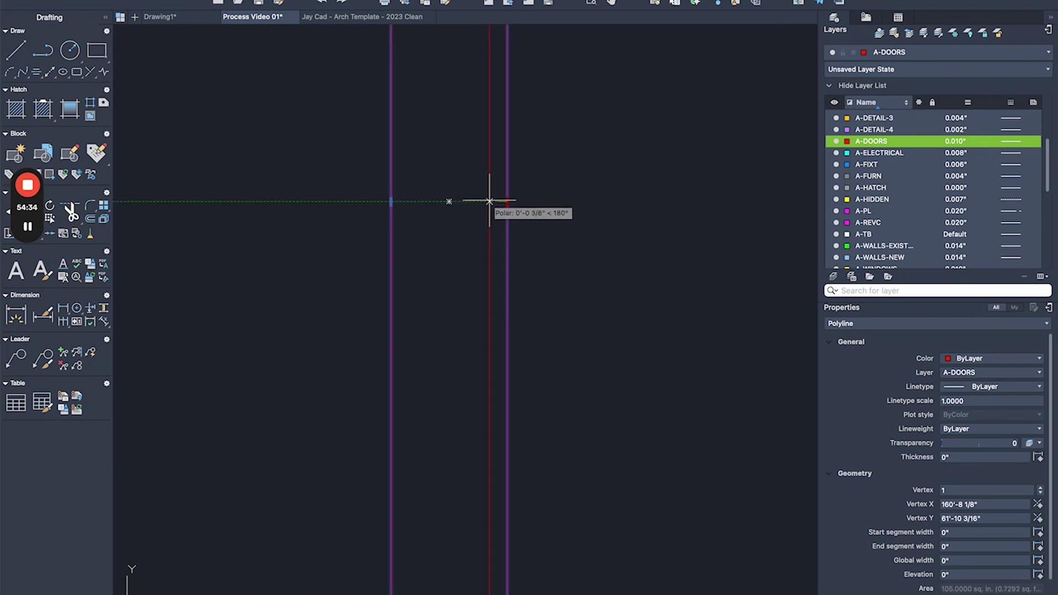
{"action": "type", "text": ".5"}
{"action": "key", "text": "Return"}
- Copy the door panel from its upper bedroom-side corner to the midpoint of its closet-side edge, forming an overlapping sliding door
{"action": "scroll", "coordinate": [489, 201], "scroll_direction": "down", "scroll_amount": 5}
{"action": "middle_click_drag", "start_coordinate": [490, 98], "coordinate": [502, 266]}
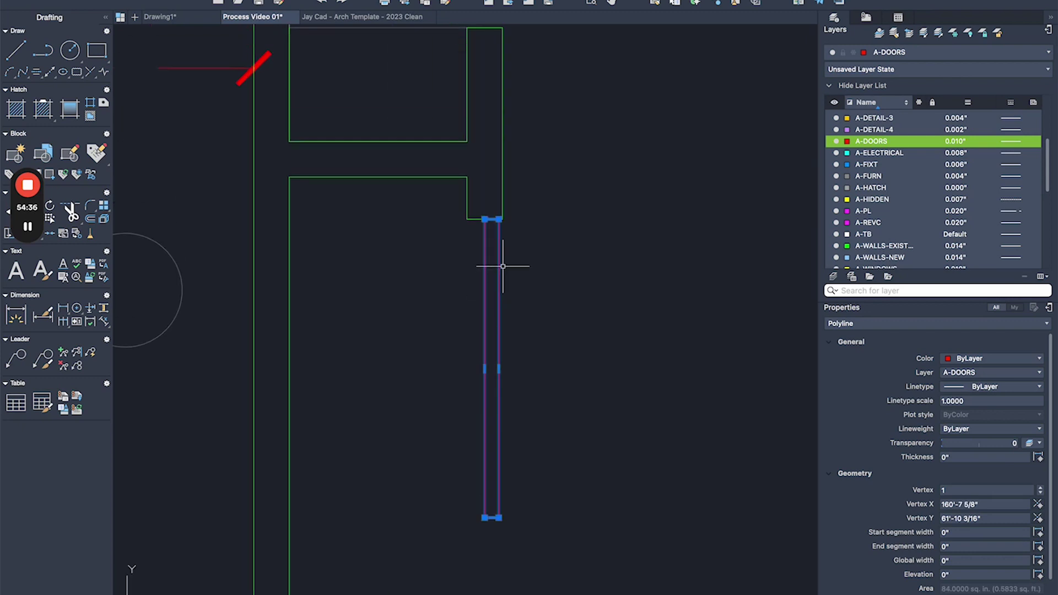
{"action": "scroll", "coordinate": [494, 219], "scroll_direction": "up", "scroll_amount": 5}
{"action": "type", "text": "co"}
{"action": "key", "text": "Return"}
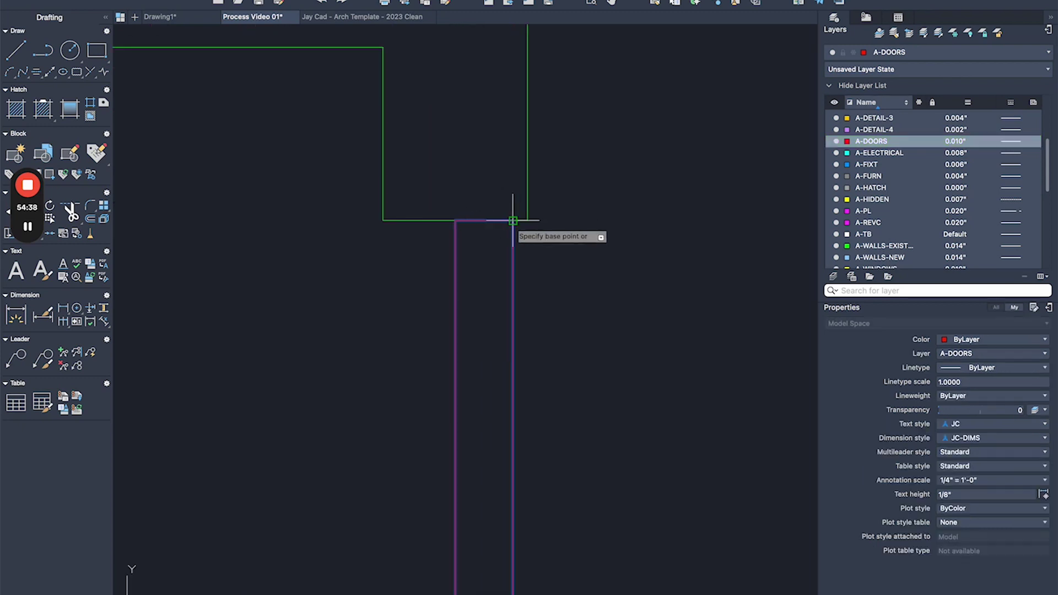
{"action": "left_click", "coordinate": [512, 220]}
{"action": "scroll", "coordinate": [511, 234], "scroll_direction": "down", "scroll_amount": 5}
{"action": "middle_click_drag", "start_coordinate": [498, 384], "coordinate": [460, 68]}
{"action": "scroll", "coordinate": [460, 73], "scroll_direction": "down", "scroll_amount": 3}
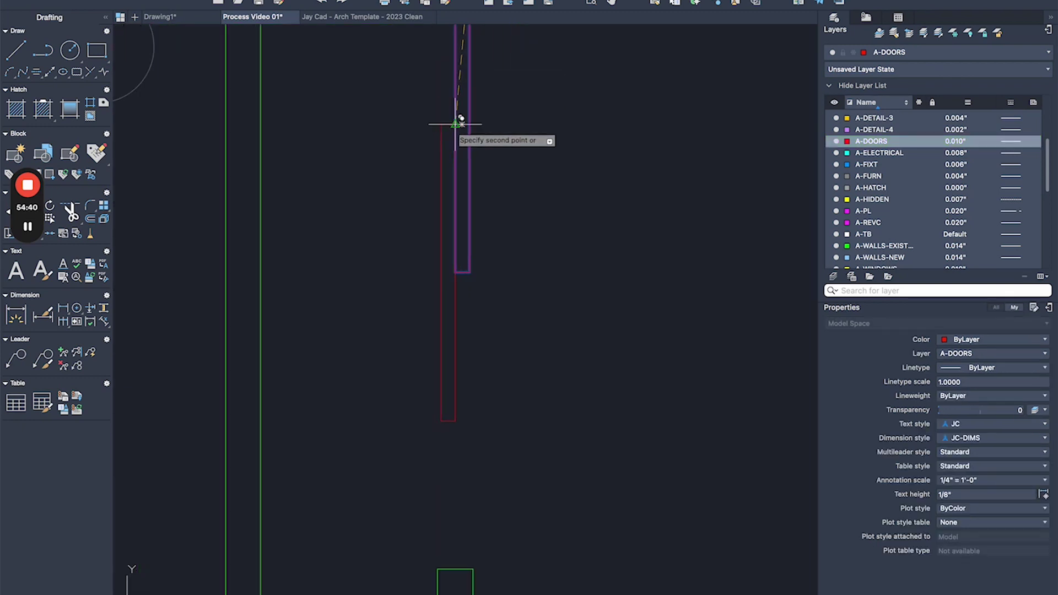
{"action": "left_click", "coordinate": [455, 125]}
{"action": "key", "text": "Return"}
{"action": "scroll", "coordinate": [417, 144], "scroll_direction": "down", "scroll_amount": 5}
{"action": "middle_click_drag", "start_coordinate": [398, 139], "coordinate": [408, 223]}
{"action": "scroll", "coordinate": [408, 170], "scroll_direction": "up", "scroll_amount": 3}
{"action": "scroll", "coordinate": [419, 245], "scroll_direction": "down", "scroll_amount": 5}
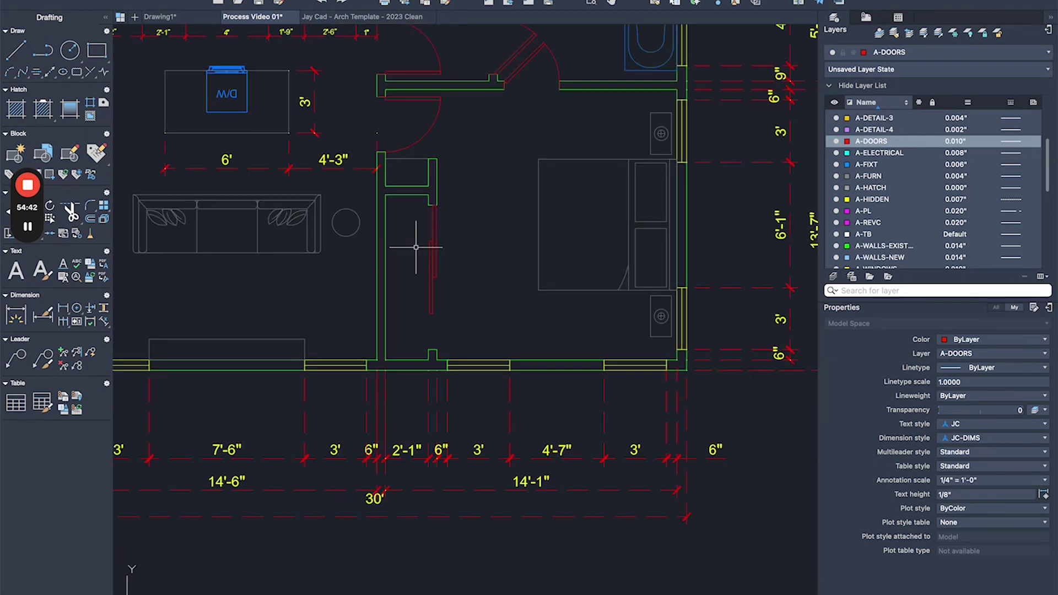
{"action": "scroll", "coordinate": [417, 245], "scroll_direction": "down", "scroll_amount": 4}
{"action": "scroll", "coordinate": [538, 312], "scroll_direction": "up", "scroll_amount": 2}
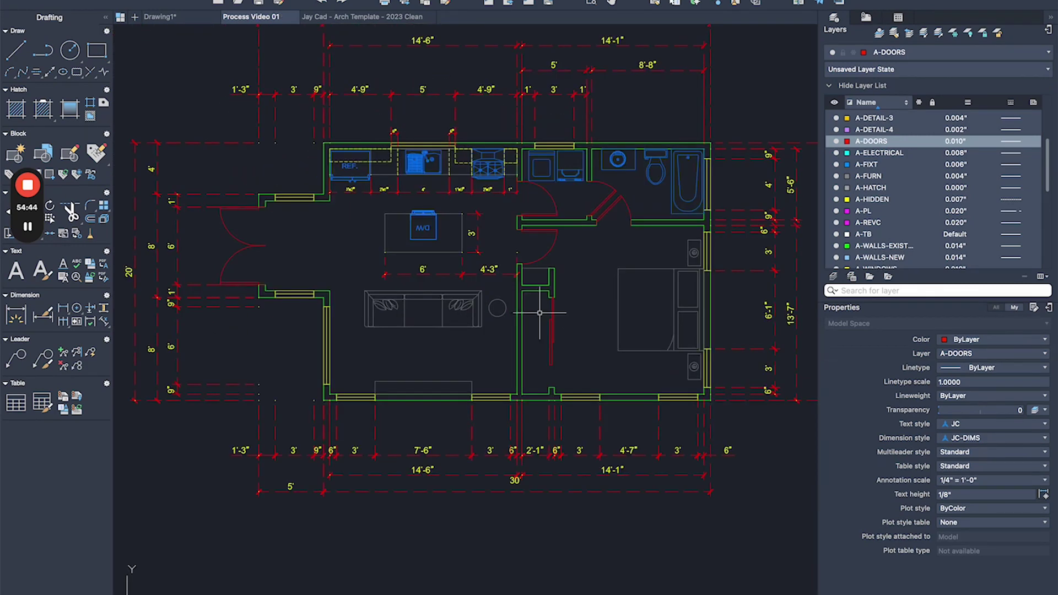
- Move the outer two rows of dimensions below the plan further down to make room for another row
{"action": "middle_click_drag", "start_coordinate": [614, 392], "coordinate": [533, 288]}
{"action": "scroll", "coordinate": [527, 375], "scroll_direction": "up", "scroll_amount": 3}
{"action": "left_click", "coordinate": [524, 375]}
{"action": "key", "text": "Escape"}
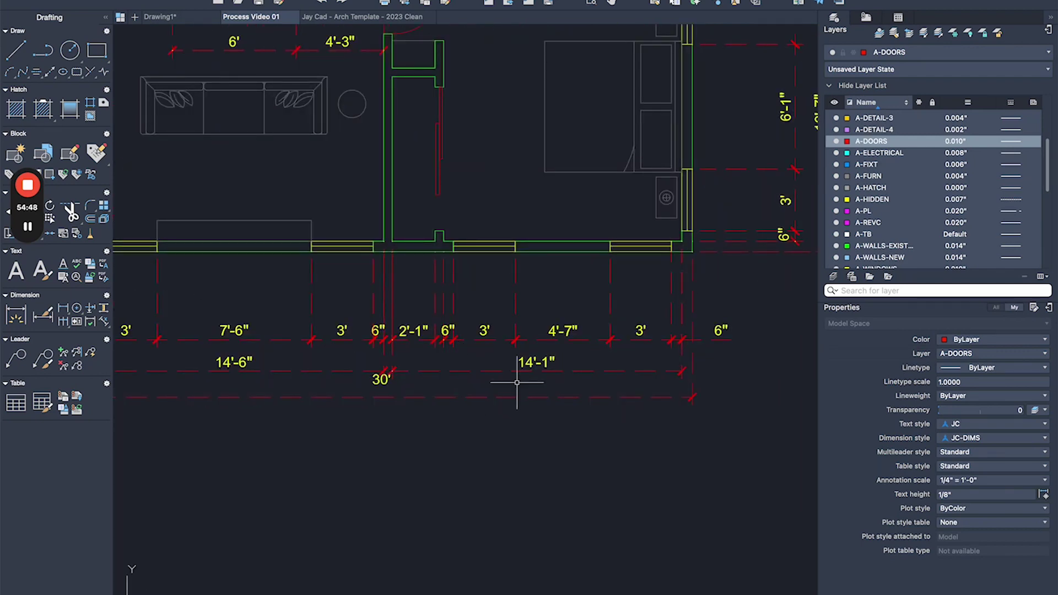
{"action": "type", "text": "m"}
{"action": "key", "text": "Return"}
{"action": "left_click", "coordinate": [742, 358]}
{"action": "scroll", "coordinate": [631, 416], "scroll_direction": "down", "scroll_amount": 3}
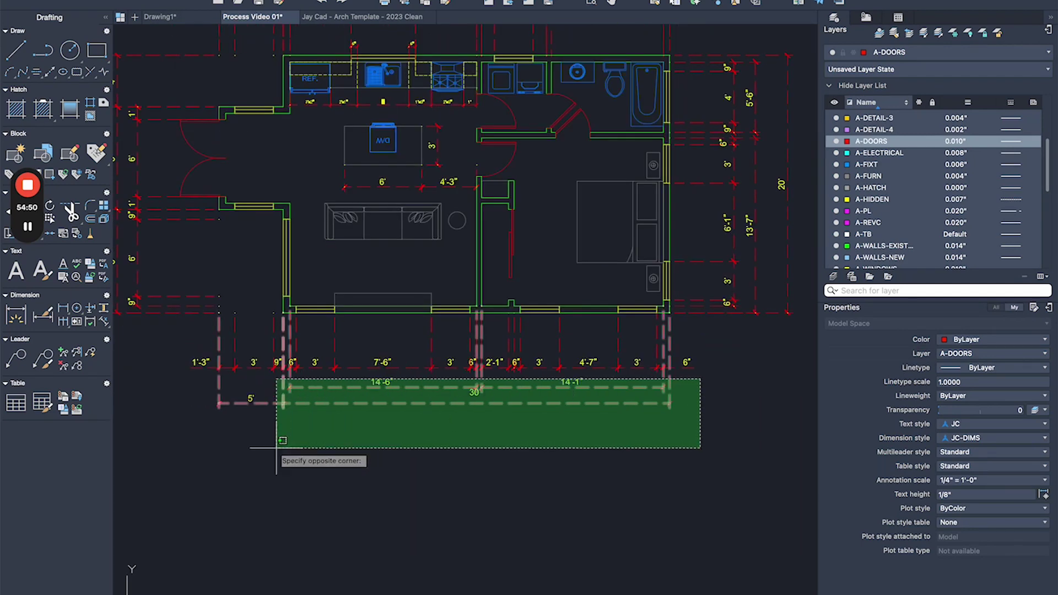
{"action": "left_click", "coordinate": [276, 447]}
{"action": "key", "text": "Return"}
{"action": "left_click", "coordinate": [343, 456]}
- Add a linear dimension from the bedroom's lower exterior-wall corner to the closet's side wall, placed between the window and room dimension rows
{"action": "scroll", "coordinate": [662, 384], "scroll_direction": "up", "scroll_amount": 2}
{"action": "type", "text": "d"}
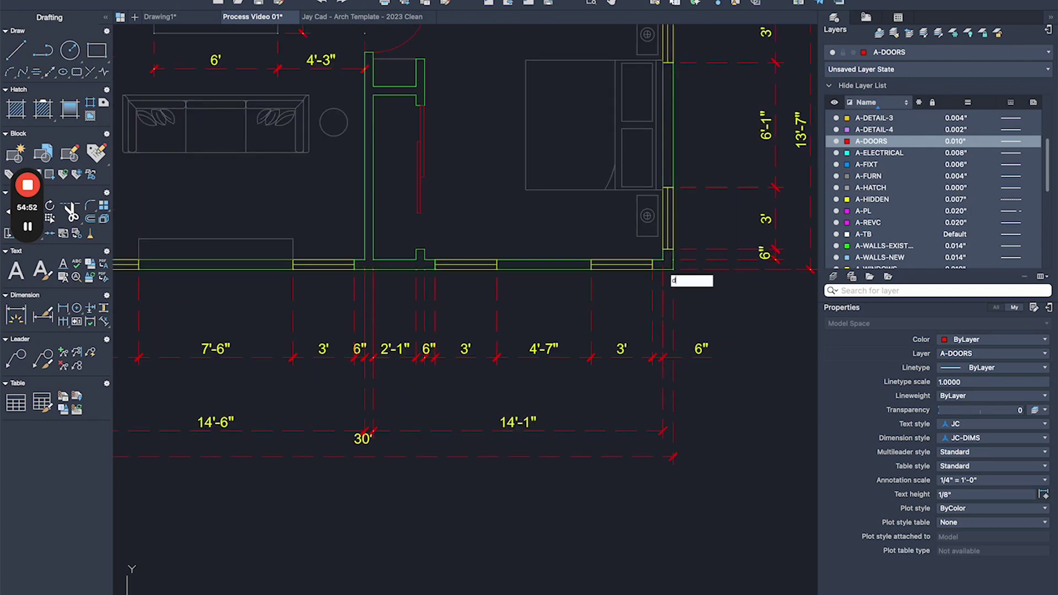
{"action": "type", "text": "li"}
{"action": "key", "text": "Return"}
{"action": "left_click", "coordinate": [665, 260]}
{"action": "key", "text": "Escape"}
{"action": "key", "text": "Return"}
{"action": "left_click", "coordinate": [666, 259]}
{"action": "scroll", "coordinate": [439, 267], "scroll_direction": "up", "scroll_amount": 2}
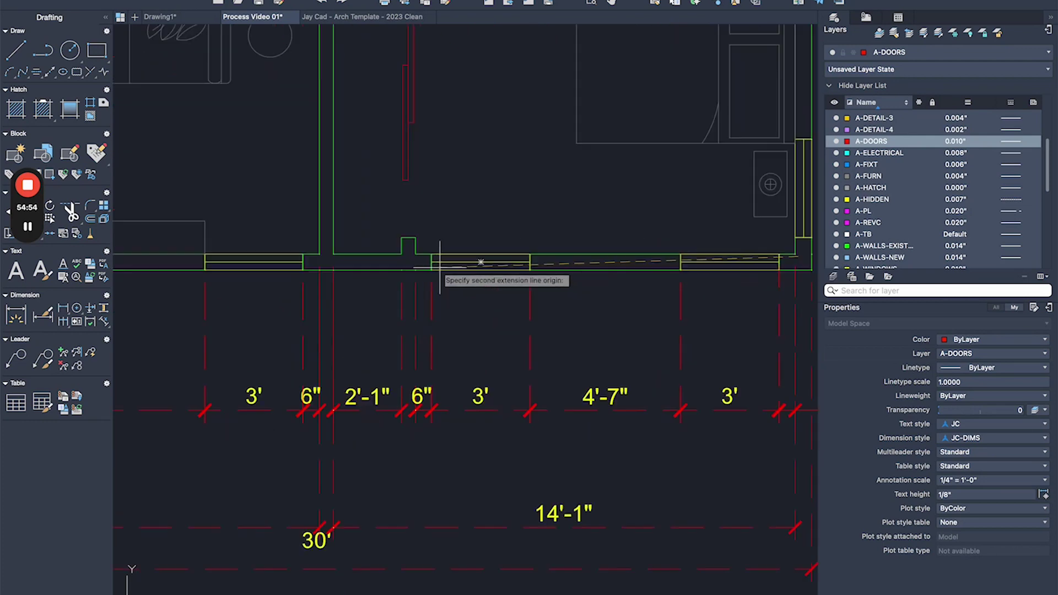
{"action": "scroll", "coordinate": [440, 267], "scroll_direction": "up", "scroll_amount": 2}
{"action": "left_click", "coordinate": [397, 242]}
{"action": "scroll", "coordinate": [399, 292], "scroll_direction": "down", "scroll_amount": 4}
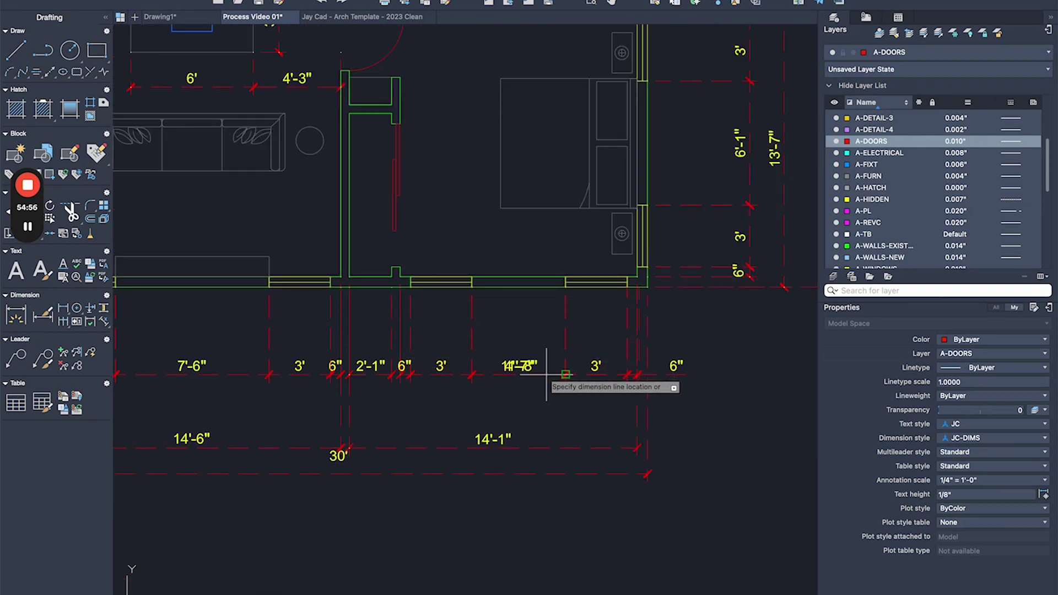
{"action": "scroll", "coordinate": [649, 273], "scroll_direction": "up", "scroll_amount": 2}
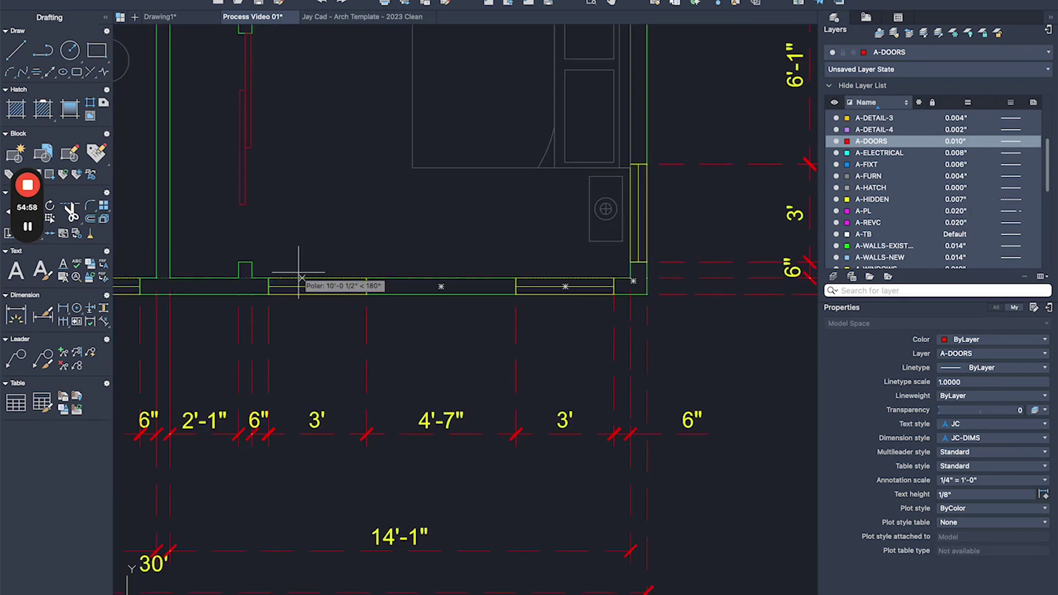
{"action": "middle_click_drag", "start_coordinate": [319, 496], "coordinate": [439, 406]}
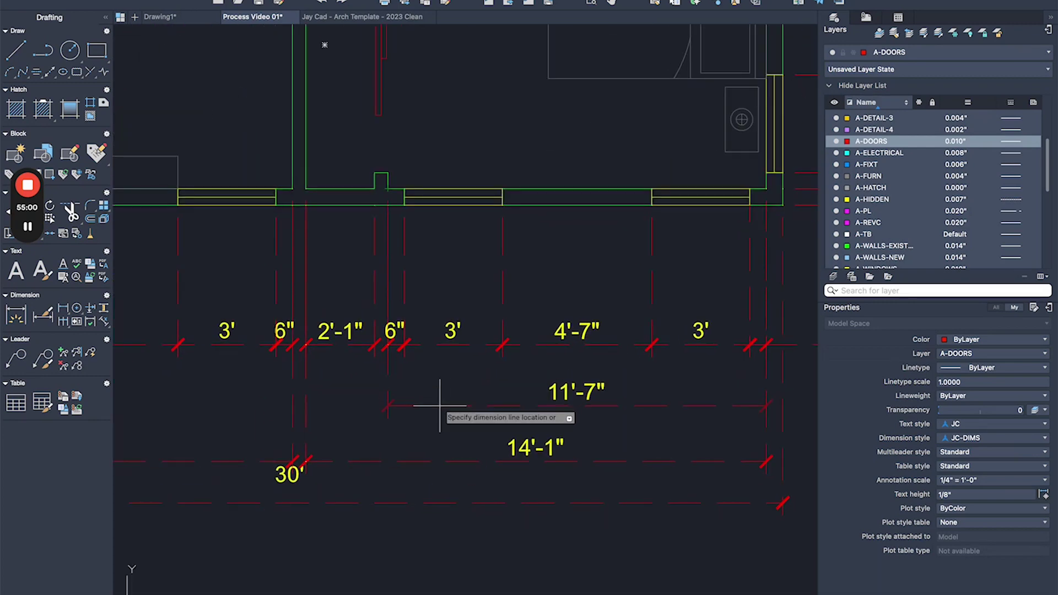
{"action": "left_click", "coordinate": [407, 413]}
- Lower the closet depth dimension into line with the new bedroom dimension and save the drawing
{"action": "left_click", "coordinate": [377, 345]}
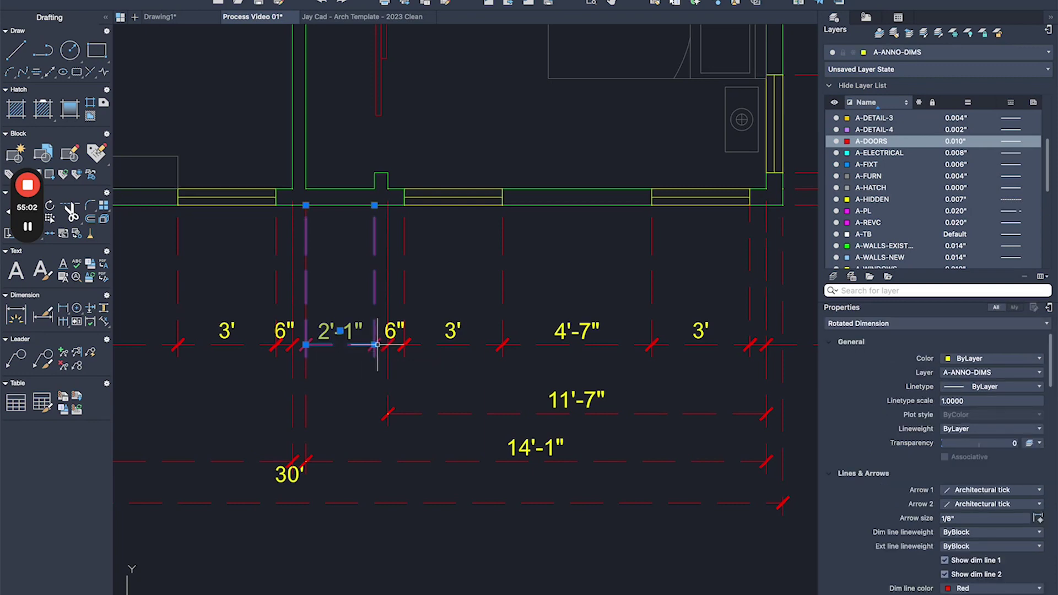
{"action": "left_click", "coordinate": [385, 414]}
{"action": "scroll", "coordinate": [400, 345], "scroll_direction": "down", "scroll_amount": 5}
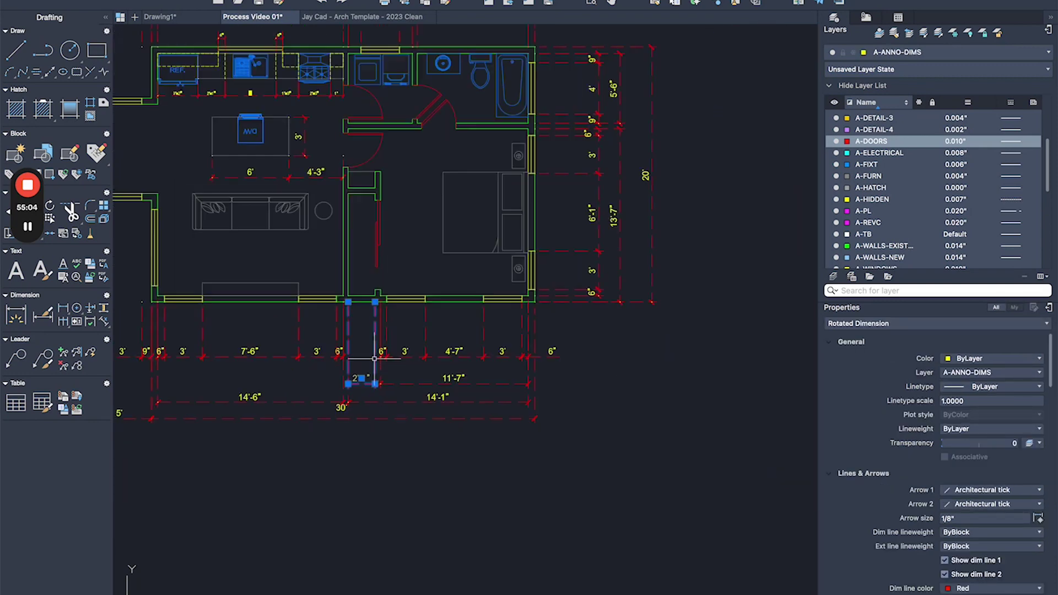
{"action": "middle_click_drag", "start_coordinate": [401, 345], "coordinate": [408, 347]}
{"action": "middle_click_drag", "start_coordinate": [457, 300], "coordinate": [517, 304]}
{"action": "key", "text": "super+s"}
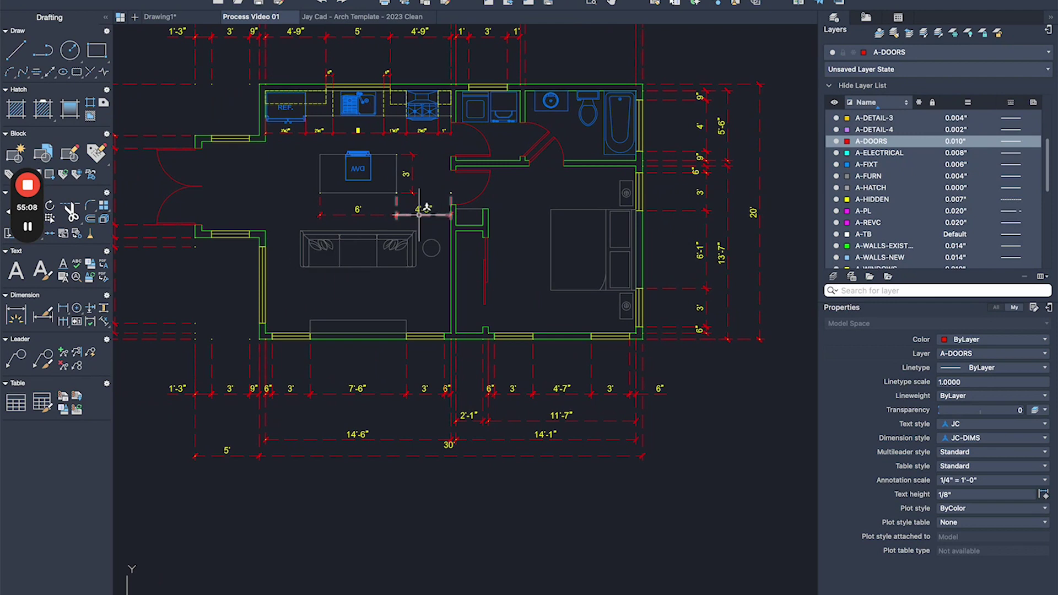
{"action": "middle_click_drag", "start_coordinate": [367, 188], "coordinate": [417, 283]}
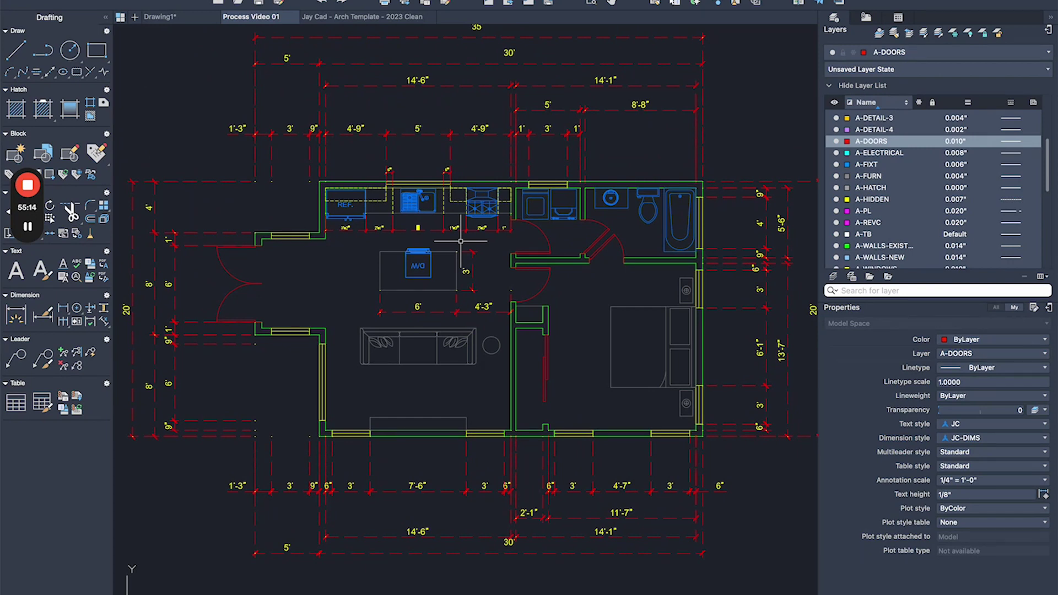
{"action": "scroll", "coordinate": [467, 238], "scroll_direction": "down", "scroll_amount": 5}
{"action": "scroll", "coordinate": [504, 259], "scroll_direction": "up", "scroll_amount": 3}
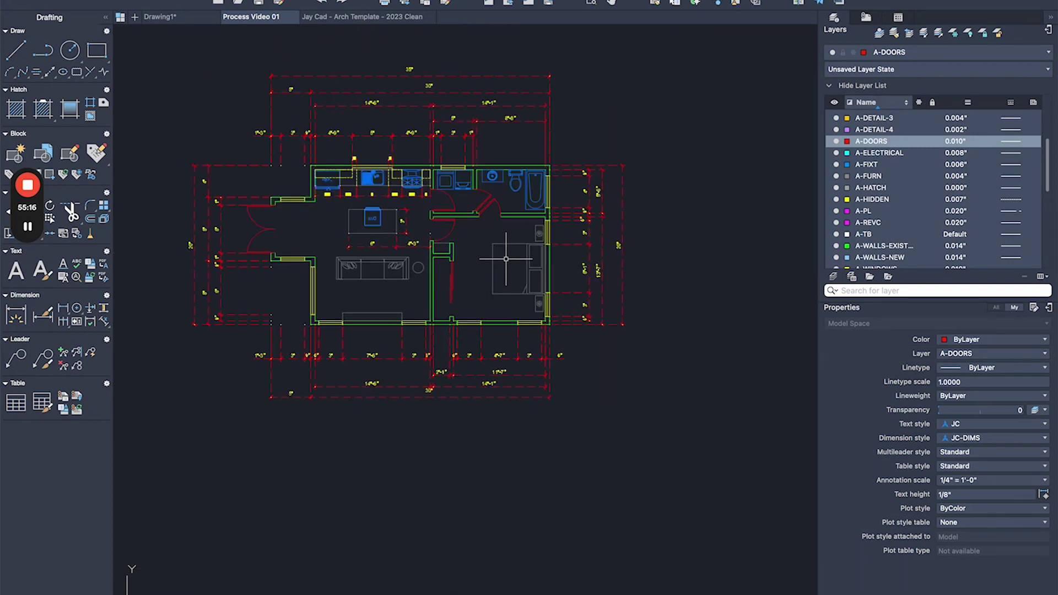
{"action": "scroll", "coordinate": [355, 236], "scroll_direction": "down", "scroll_amount": 3}
{"action": "middle_click_drag", "start_coordinate": [281, 264], "coordinate": [621, 260]}
- Add the multiline text label BEDROOM between the closet and the bed in style JC, 6" high
{"action": "scroll", "coordinate": [646, 252], "scroll_direction": "up", "scroll_amount": 6}
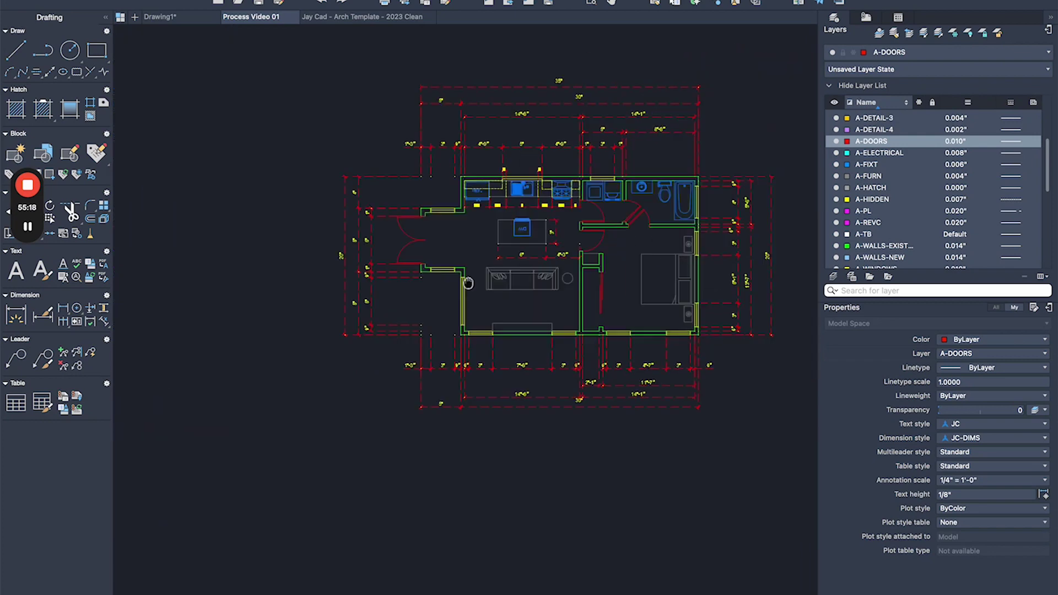
{"action": "type", "text": "mt"}
{"action": "key", "text": "Return"}
{"action": "scroll", "coordinate": [625, 293], "scroll_direction": "up", "scroll_amount": 2}
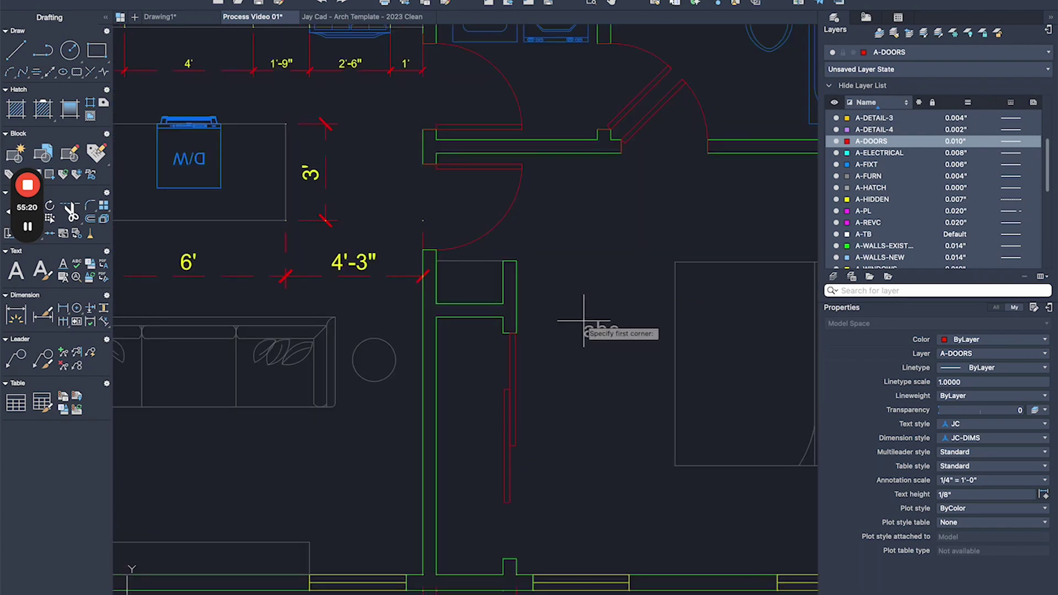
{"action": "left_click", "coordinate": [597, 312]}
{"action": "left_click", "coordinate": [740, 369]}
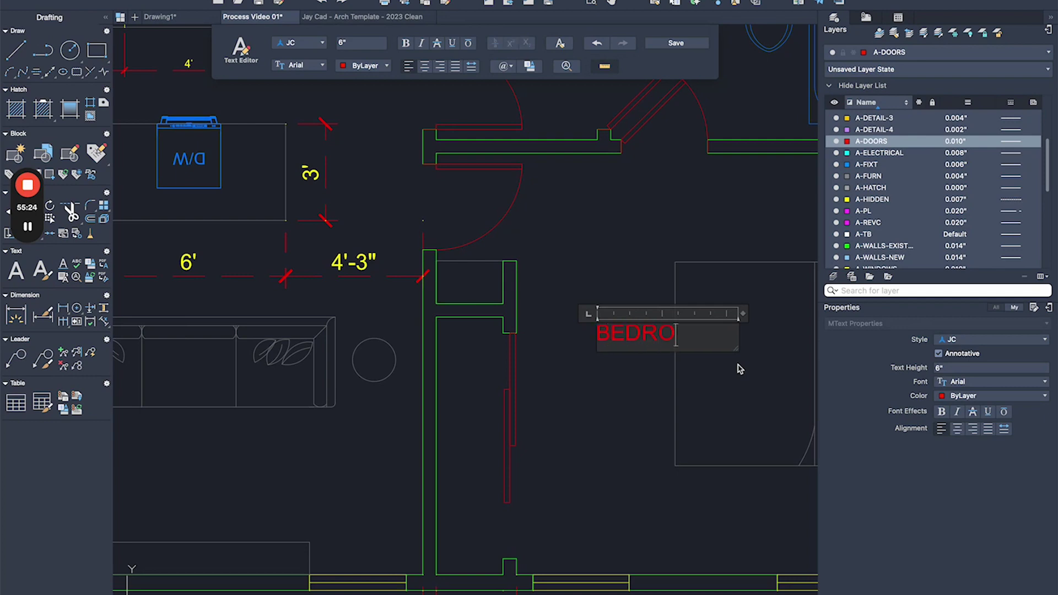
{"action": "left_click", "coordinate": [738, 367]}
- Move the BEDROOM label slightly down and right, toward the bed
{"action": "middle_click_drag", "start_coordinate": [689, 389], "coordinate": [520, 299]}
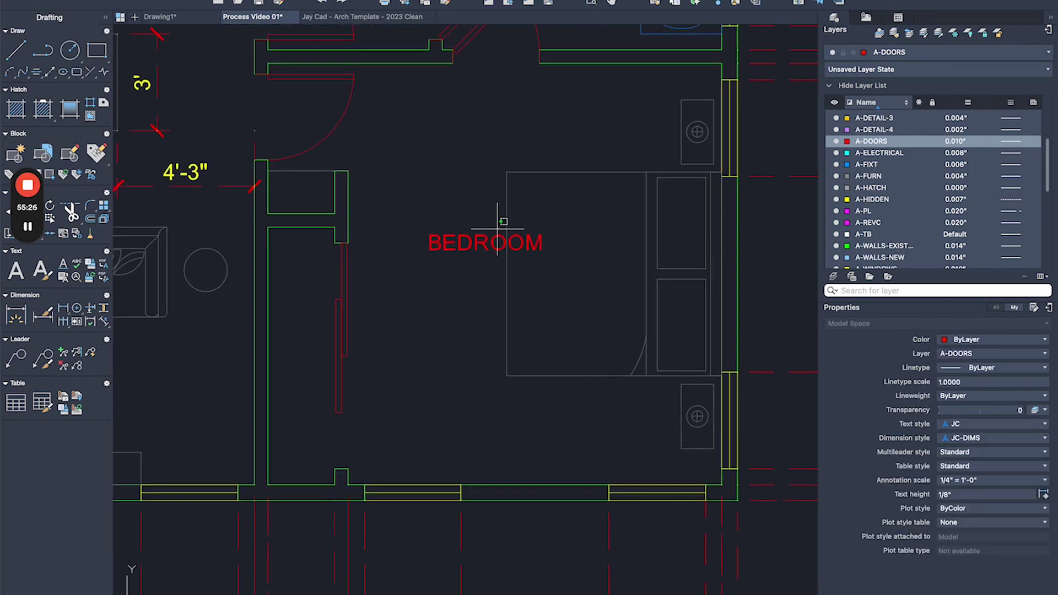
{"action": "left_click", "coordinate": [493, 239]}
{"action": "type", "text": "m"}
{"action": "key", "text": "Return"}
{"action": "left_click", "coordinate": [457, 318]}
{"action": "left_click_drag", "start_coordinate": [459, 321], "coordinate": [484, 345]}
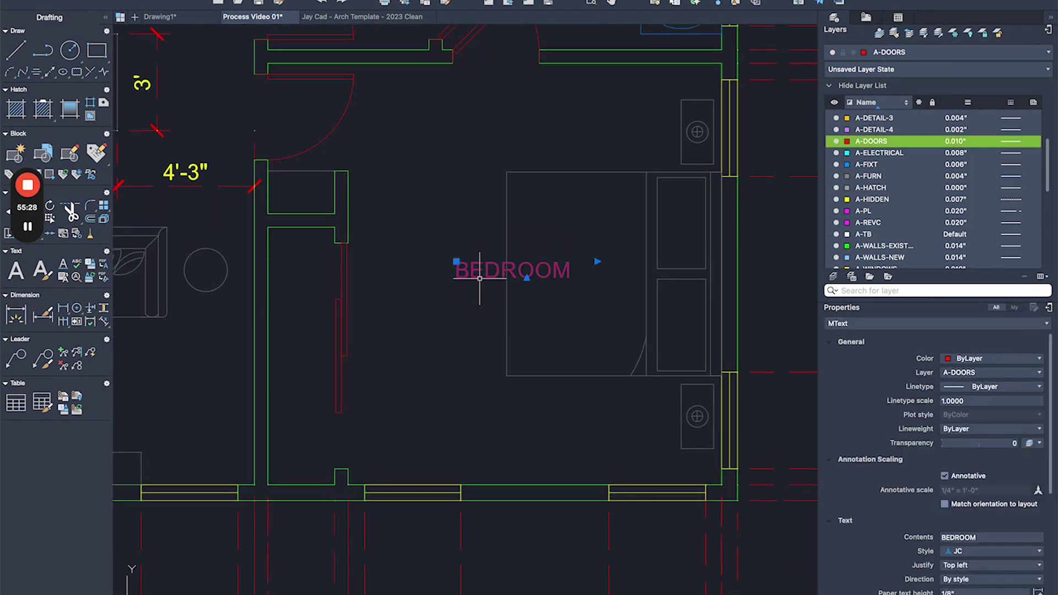
- Move the BEDROOM label to layer A-ANNO and make A-ANNO the current layer
{"action": "left_click", "coordinate": [930, 53]}
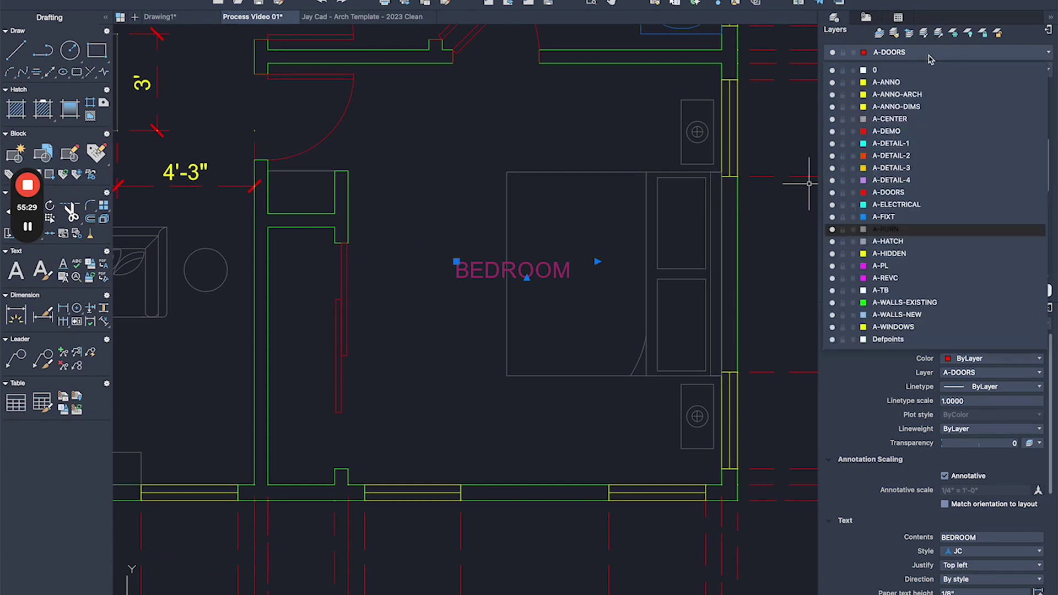
{"action": "left_click", "coordinate": [913, 83]}
{"action": "key", "text": "Escape"}
{"action": "left_click", "coordinate": [1009, 53]}
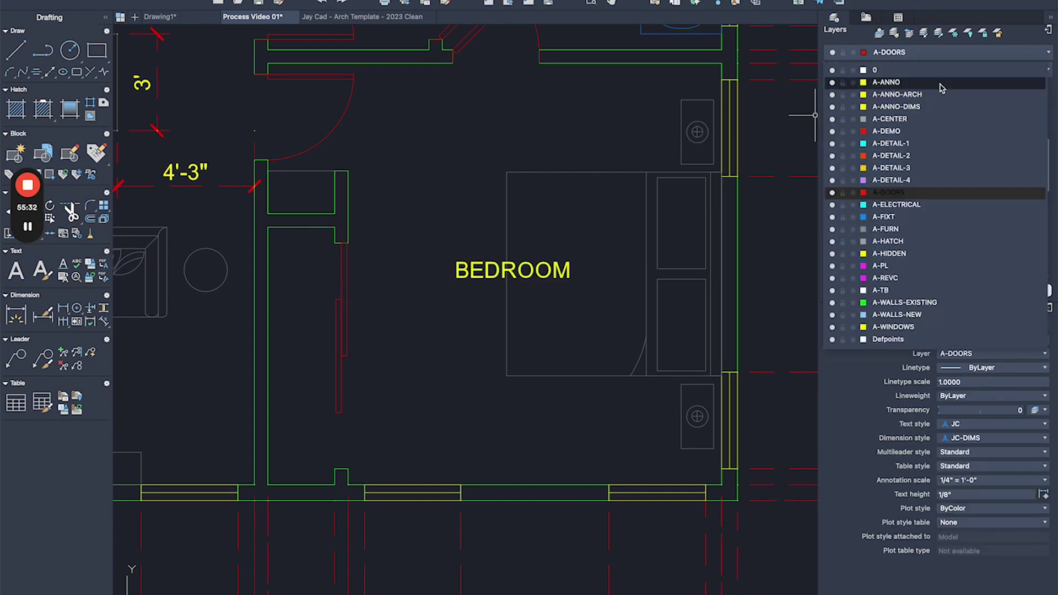
{"action": "left_click", "coordinate": [913, 83]}
- Copy the BEDROOM label into the bathroom and the laundry room
{"action": "scroll", "coordinate": [631, 285], "scroll_direction": "down", "scroll_amount": 3}
{"action": "left_click", "coordinate": [623, 311]}
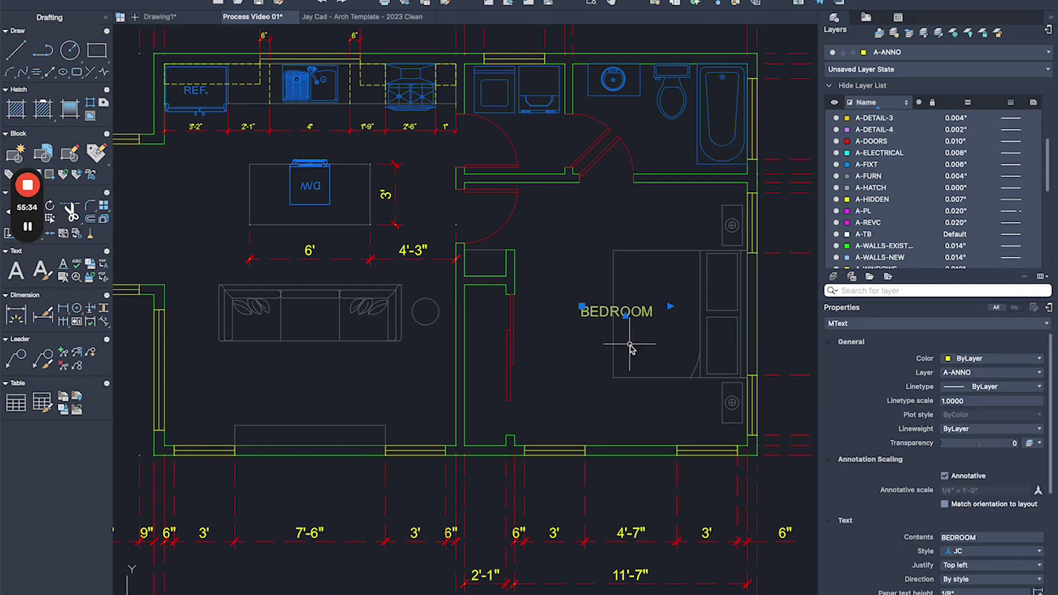
{"action": "type", "text": "co"}
{"action": "key", "text": "Return"}
{"action": "left_click", "coordinate": [643, 338]}
{"action": "scroll", "coordinate": [694, 160], "scroll_direction": "up", "scroll_amount": 3}
{"action": "scroll", "coordinate": [671, 181], "scroll_direction": "down", "scroll_amount": 1}
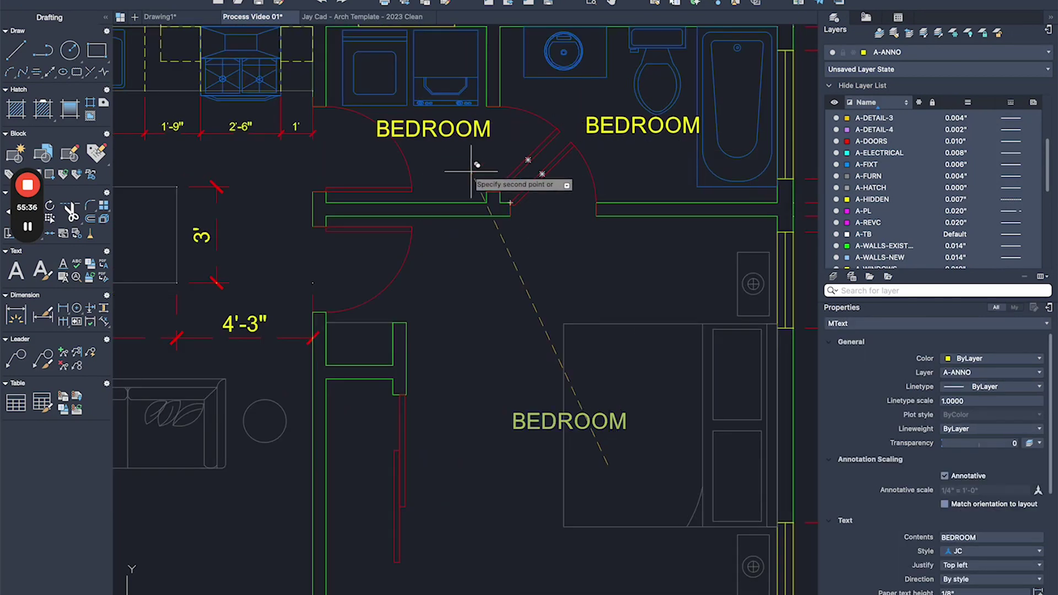
- Place further copies of the BEDROOM label below the sofa, above the kitchen island and inside the entry area
{"action": "scroll", "coordinate": [460, 181], "scroll_direction": "down", "scroll_amount": 3}
{"action": "scroll", "coordinate": [473, 332], "scroll_direction": "up", "scroll_amount": 3}
{"action": "left_click", "coordinate": [477, 308]}
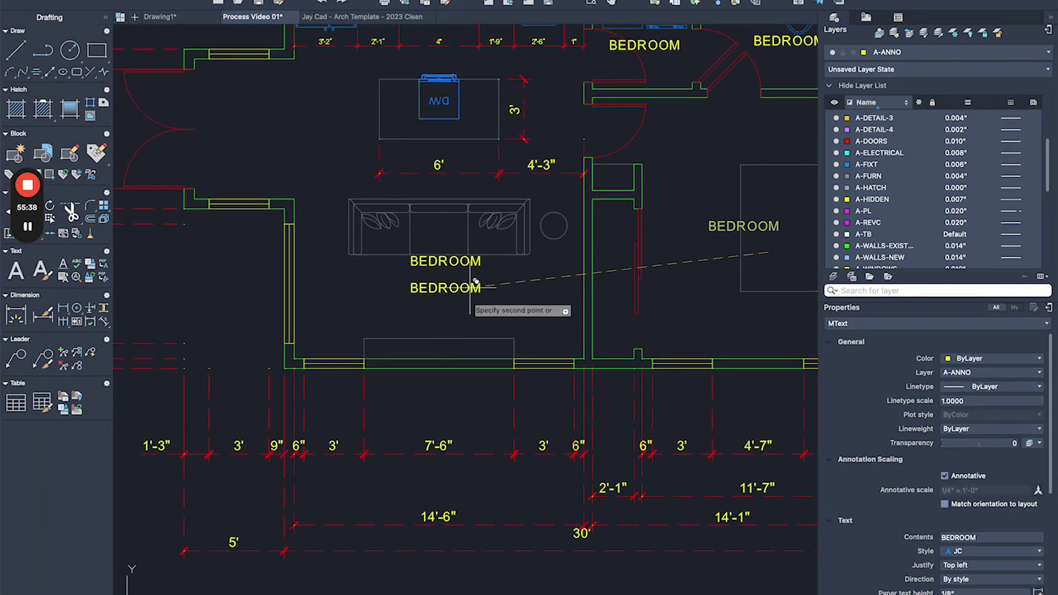
{"action": "scroll", "coordinate": [495, 199], "scroll_direction": "down", "scroll_amount": 1}
{"action": "scroll", "coordinate": [479, 160], "scroll_direction": "up", "scroll_amount": 3}
{"action": "left_click", "coordinate": [464, 182]}
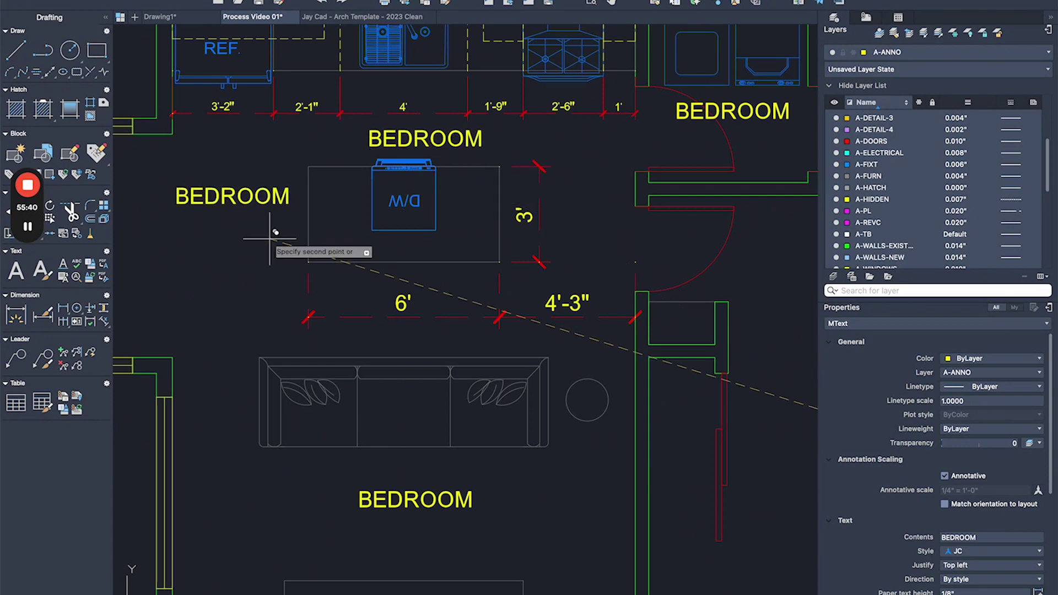
{"action": "middle_click_drag", "start_coordinate": [172, 262], "coordinate": [441, 262]}
{"action": "left_click", "coordinate": [424, 278]}
{"action": "scroll", "coordinate": [413, 245], "scroll_direction": "down", "scroll_amount": 3}
{"action": "key", "text": "Escape"}
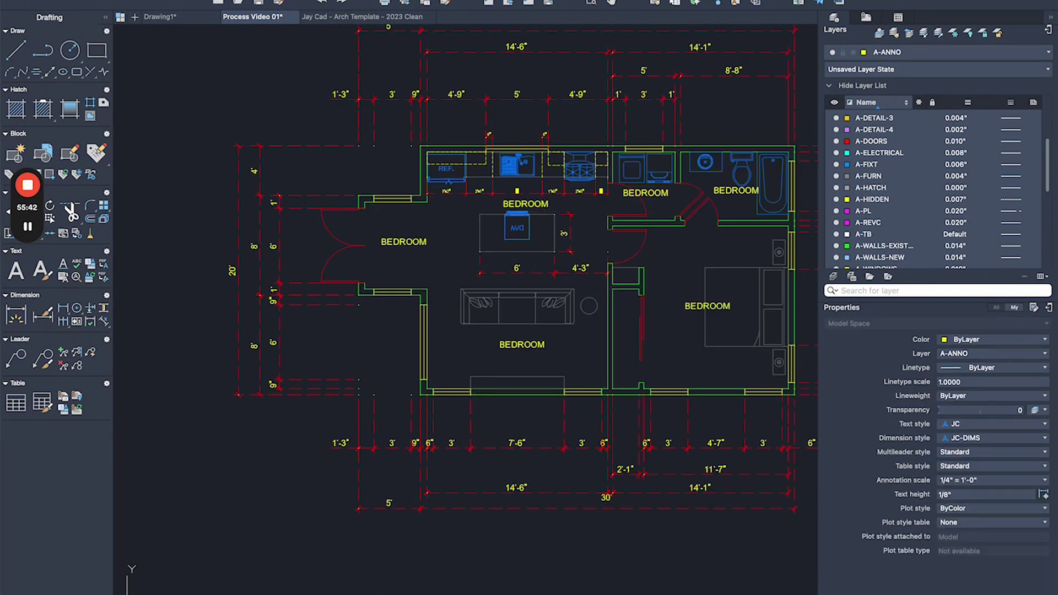
- Change the text of the bathroom's copied label to BATH
{"action": "scroll", "coordinate": [519, 148], "scroll_direction": "up", "scroll_amount": 4}
{"action": "scroll", "coordinate": [519, 148], "scroll_direction": "up", "scroll_amount": 2}
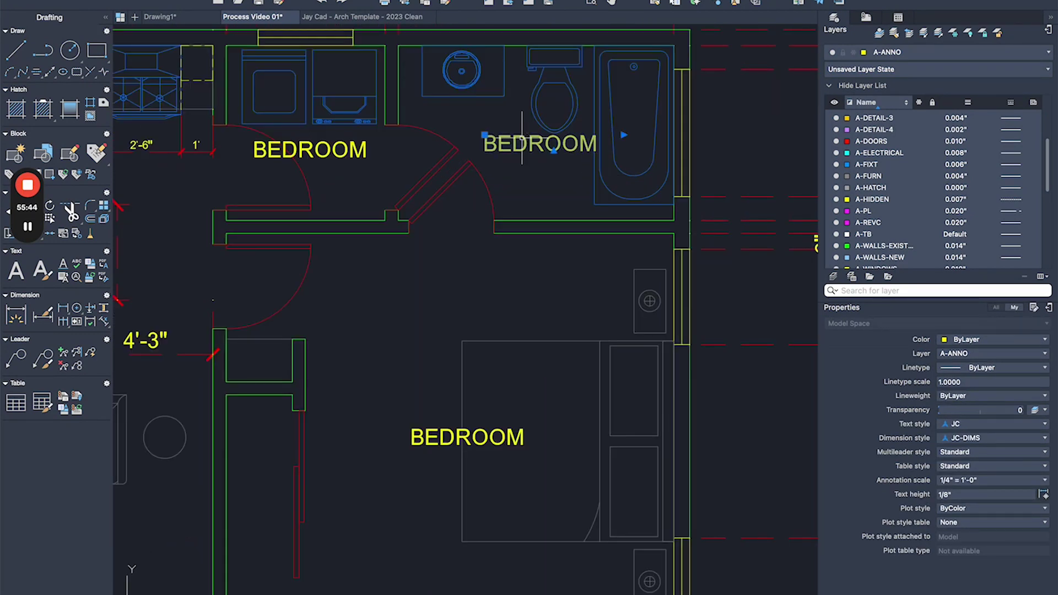
{"action": "double_click", "coordinate": [513, 147]}
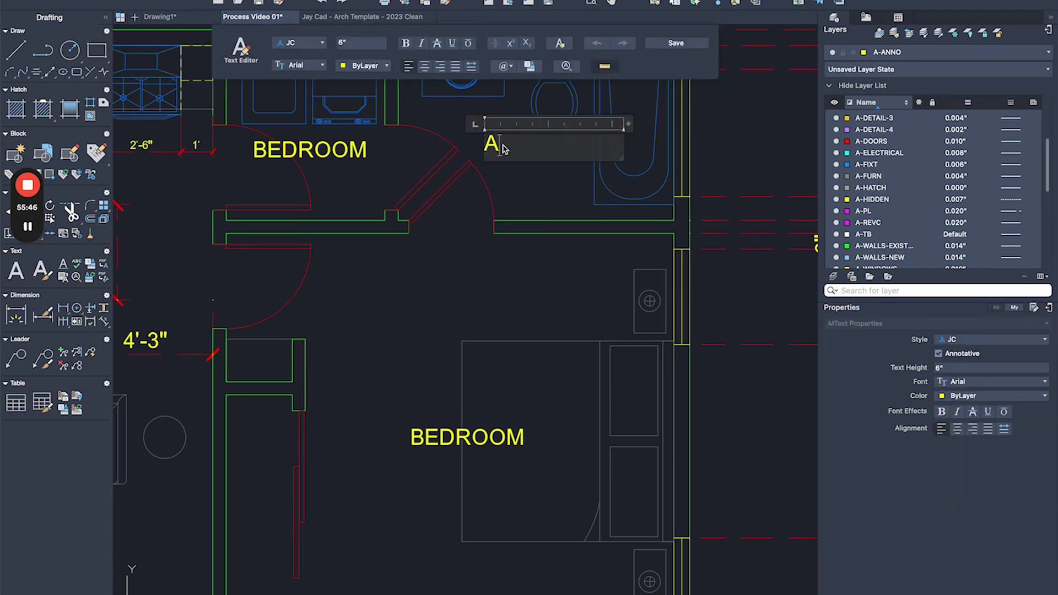
{"action": "left_click", "coordinate": [553, 191]}
{"action": "key", "text": "Escape"}
- Change the text of the label beside the washer and dryer to LAUNDRY
{"action": "middle_click_drag", "start_coordinate": [299, 149], "coordinate": [431, 160]}
{"action": "left_click", "coordinate": [489, 161]}
{"action": "scroll", "coordinate": [491, 161], "scroll_direction": "up", "scroll_amount": 2}
{"action": "type", "text": "TE"}
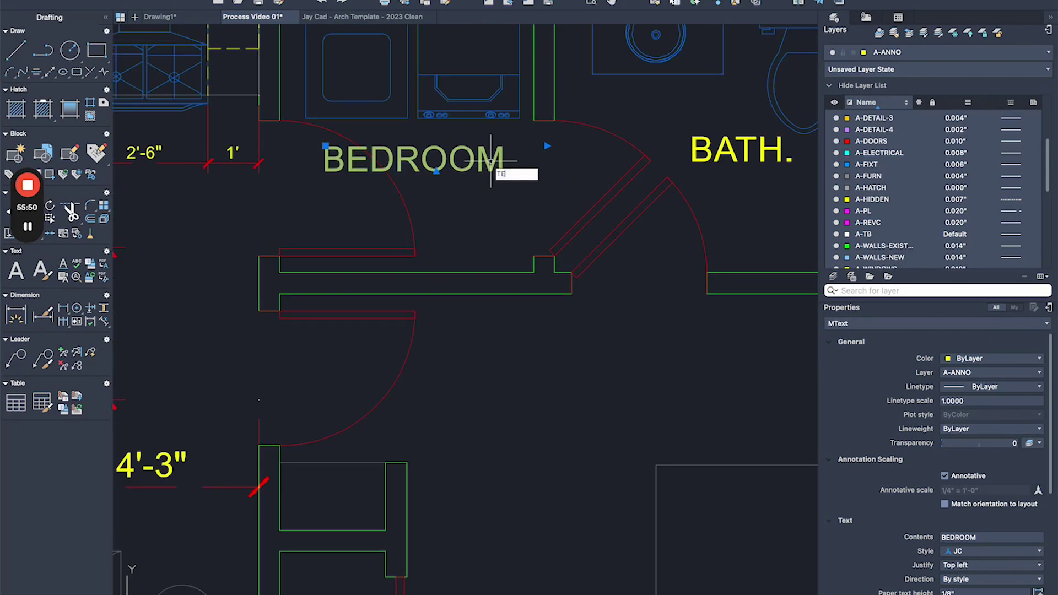
{"action": "key", "text": "Return"}
{"action": "type", "text": "LAUN"}
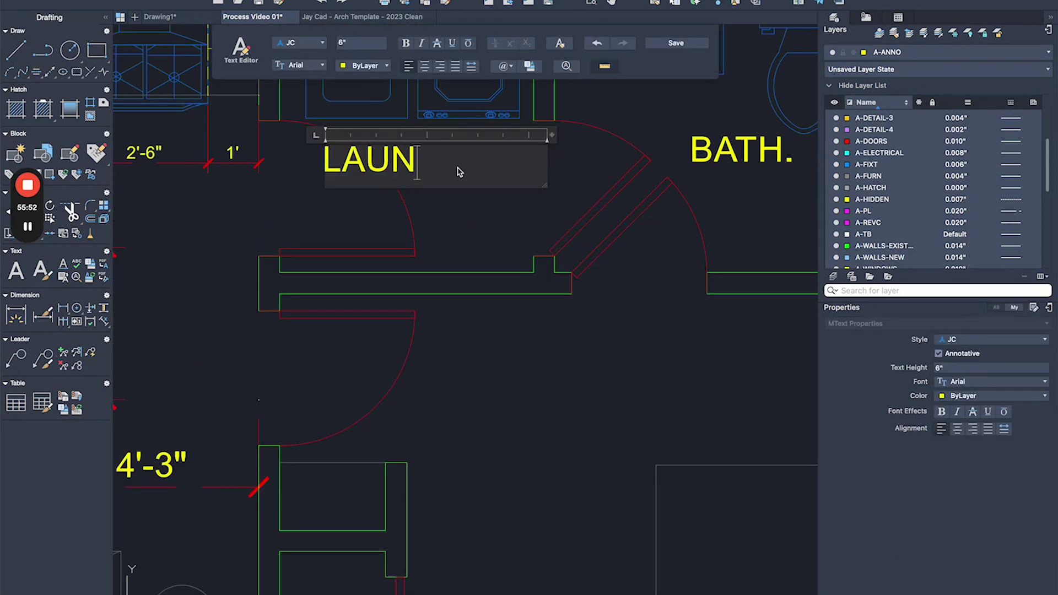
{"action": "left_click", "coordinate": [466, 204]}
- Change the text of the label above the kitchen island to KIT
{"action": "scroll", "coordinate": [366, 231], "scroll_direction": "down", "scroll_amount": 3}
{"action": "middle_click_drag", "start_coordinate": [257, 233], "coordinate": [568, 210]}
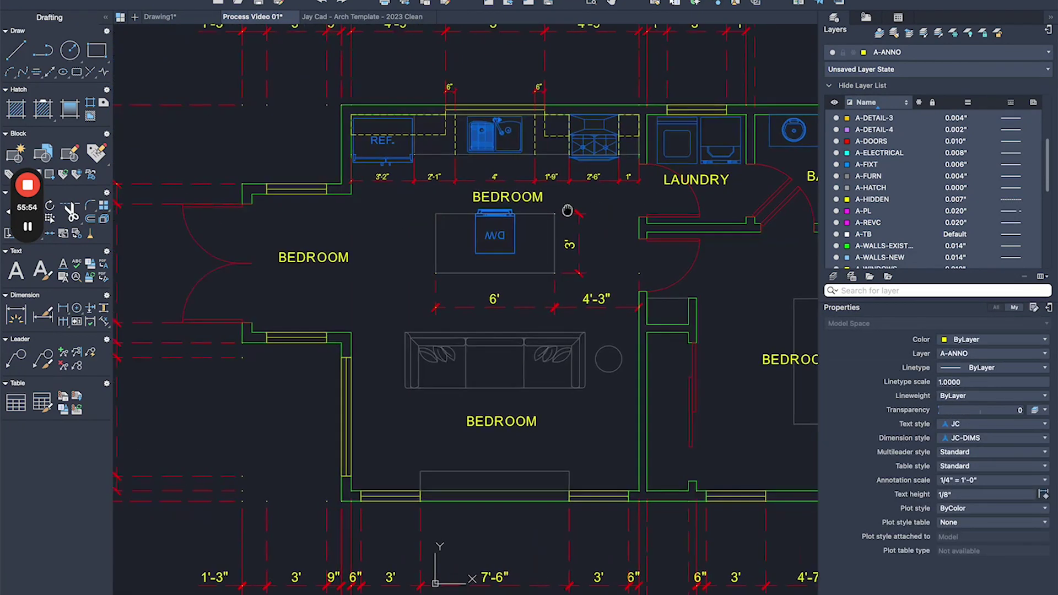
{"action": "scroll", "coordinate": [555, 205], "scroll_direction": "up", "scroll_amount": 2}
{"action": "left_click", "coordinate": [513, 197]}
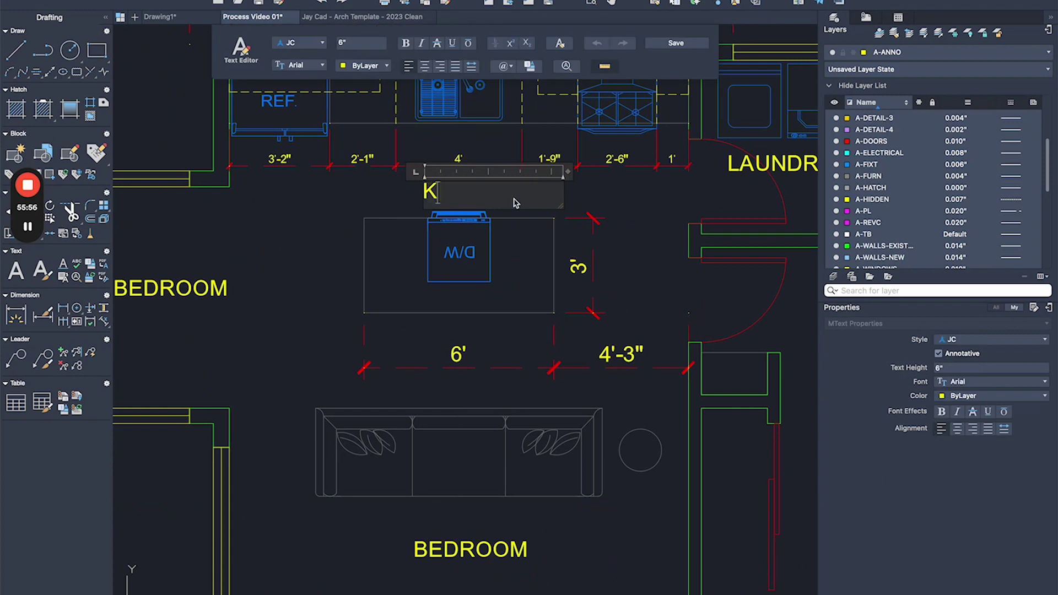
{"action": "left_click", "coordinate": [478, 261]}
- Change the text of the label inside the double entry doors to FOYER
{"action": "middle_click_drag", "start_coordinate": [477, 262], "coordinate": [692, 158]}
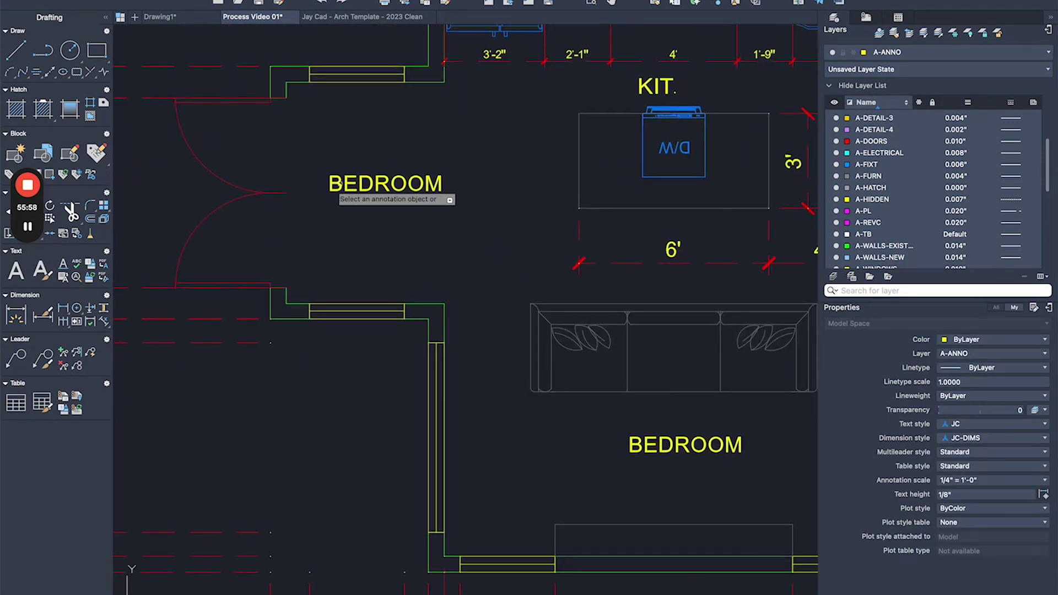
{"action": "left_click", "coordinate": [345, 186]}
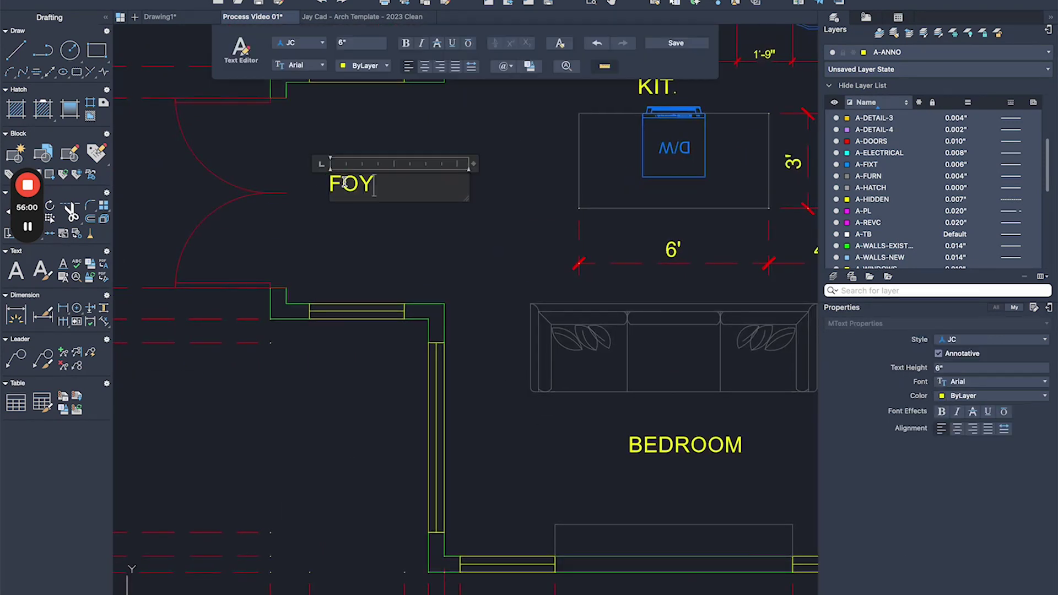
{"action": "left_click", "coordinate": [535, 363]}
- Change the text of the label below the sofa to LIVING RM. and save the drawing
{"action": "double_click", "coordinate": [677, 449]}
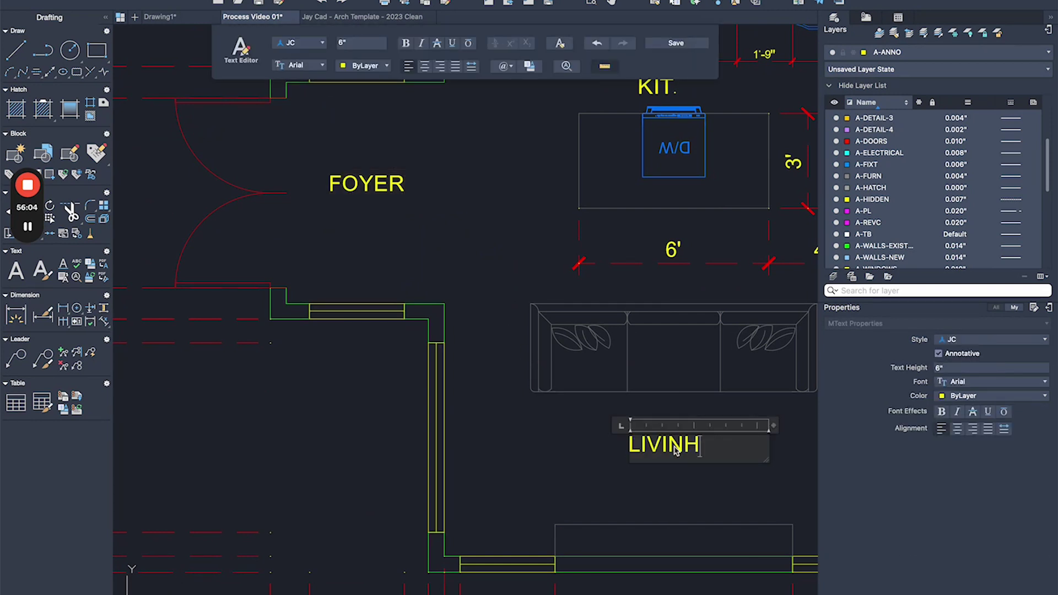
{"action": "left_click", "coordinate": [537, 351]}
{"action": "scroll", "coordinate": [537, 351], "scroll_direction": "down", "scroll_amount": 5}
{"action": "scroll", "coordinate": [367, 247], "scroll_direction": "up", "scroll_amount": 4}
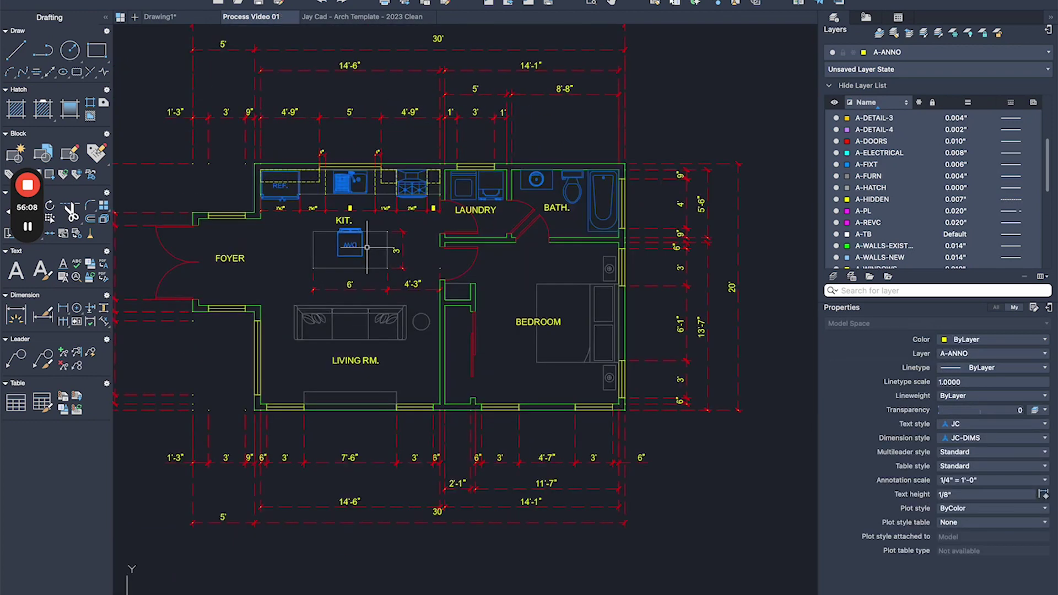
{"action": "middle_click_drag", "start_coordinate": [311, 262], "coordinate": [354, 236]}
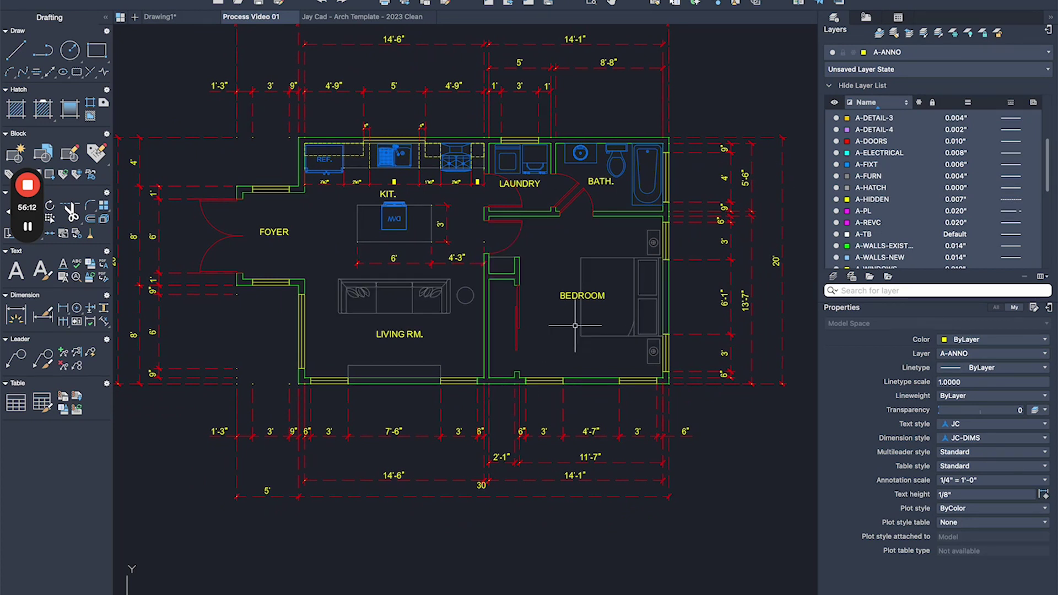
- Try to hatch the walls by selecting the wall outlines around the bathroom, laundry and kitchen as hatch boundaries
{"action": "key", "text": "Return"}
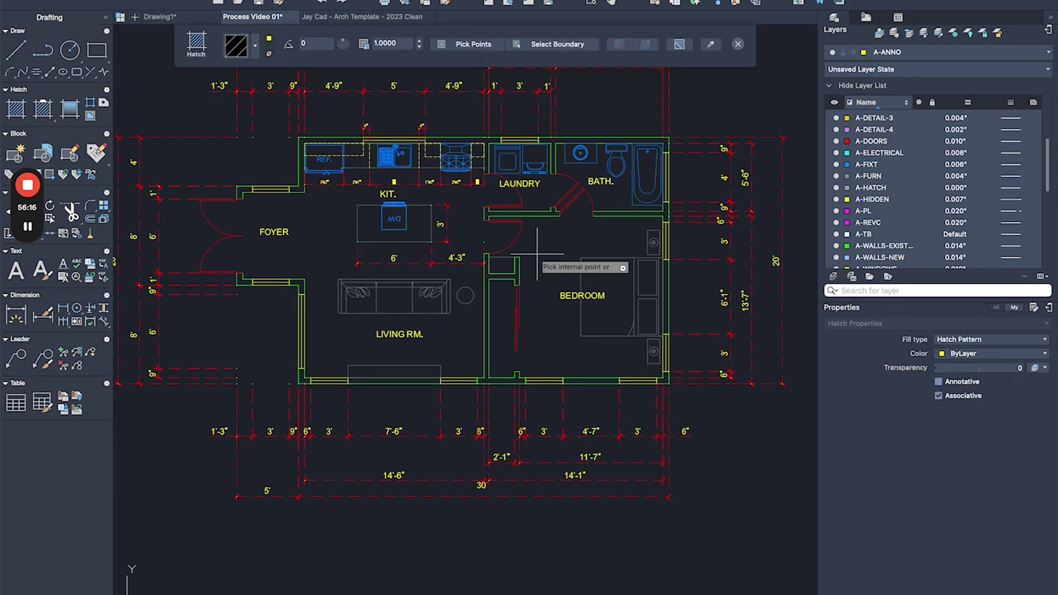
{"action": "scroll", "coordinate": [598, 214], "scroll_direction": "up", "scroll_amount": 3}
{"action": "left_click", "coordinate": [608, 214]}
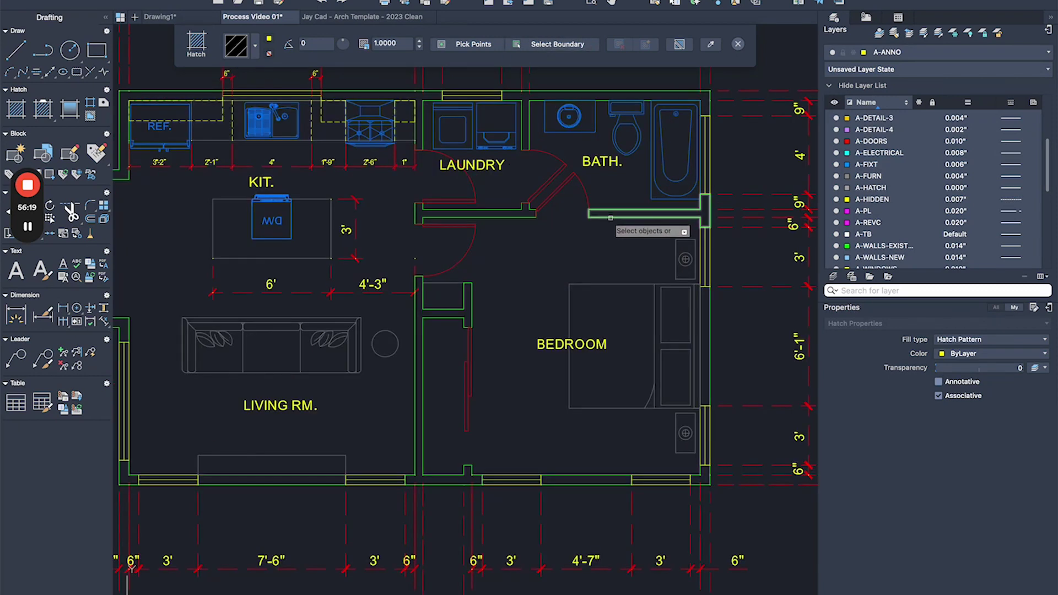
{"action": "left_click", "coordinate": [519, 215]}
{"action": "left_click", "coordinate": [525, 130]}
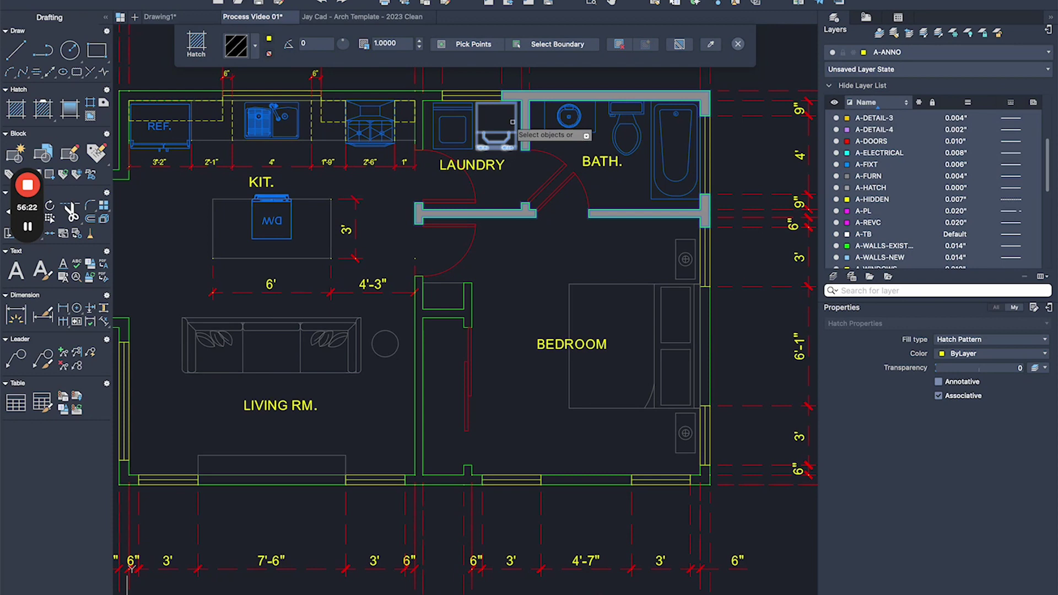
{"action": "left_click", "coordinate": [440, 93]}
{"action": "middle_click_drag", "start_coordinate": [270, 129], "coordinate": [439, 168]}
{"action": "left_click", "coordinate": [363, 132]}
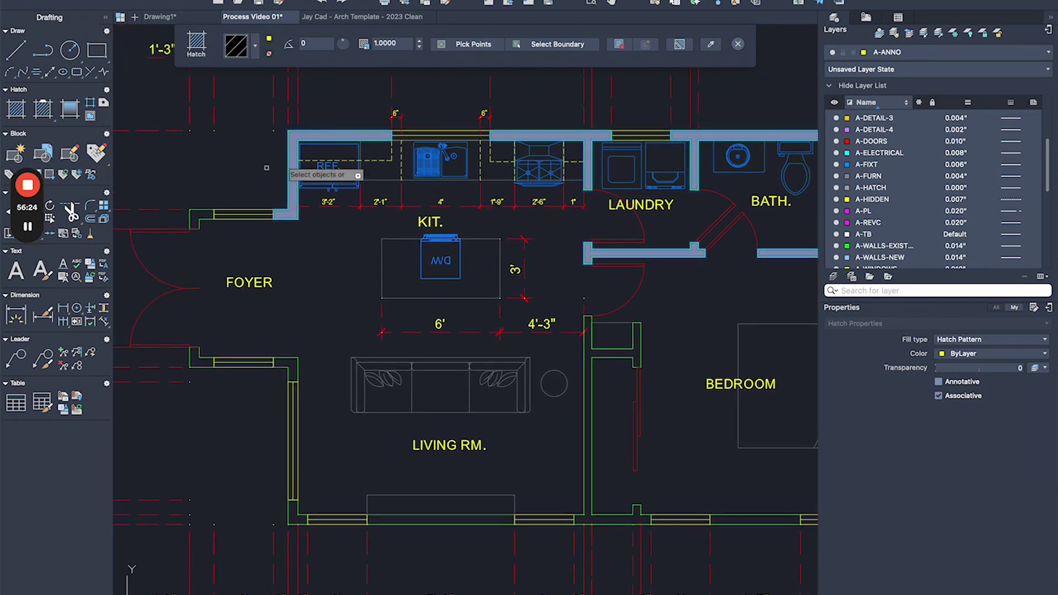
- Add the foyer wall corners, the living room's lower wall and the closet partition to the trial wall hatch
{"action": "left_click", "coordinate": [198, 216]}
{"action": "left_click", "coordinate": [283, 351]}
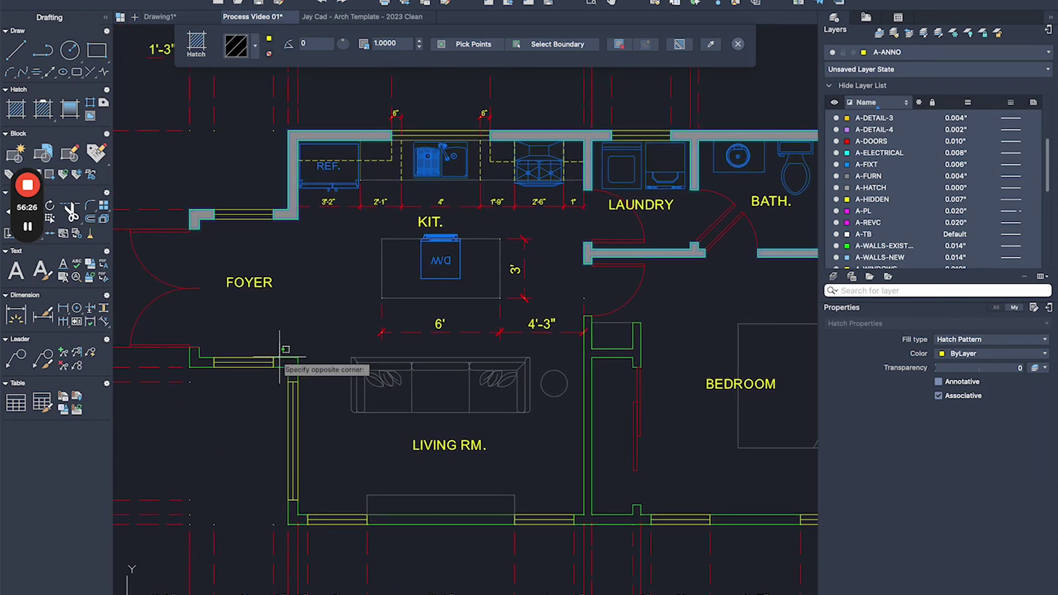
{"action": "left_click", "coordinate": [279, 357]}
{"action": "left_click", "coordinate": [199, 357]}
{"action": "scroll", "coordinate": [220, 395], "scroll_direction": "down", "scroll_amount": 3}
{"action": "scroll", "coordinate": [356, 467], "scroll_direction": "up", "scroll_amount": 3}
{"action": "middle_click_drag", "start_coordinate": [356, 466], "coordinate": [329, 385]}
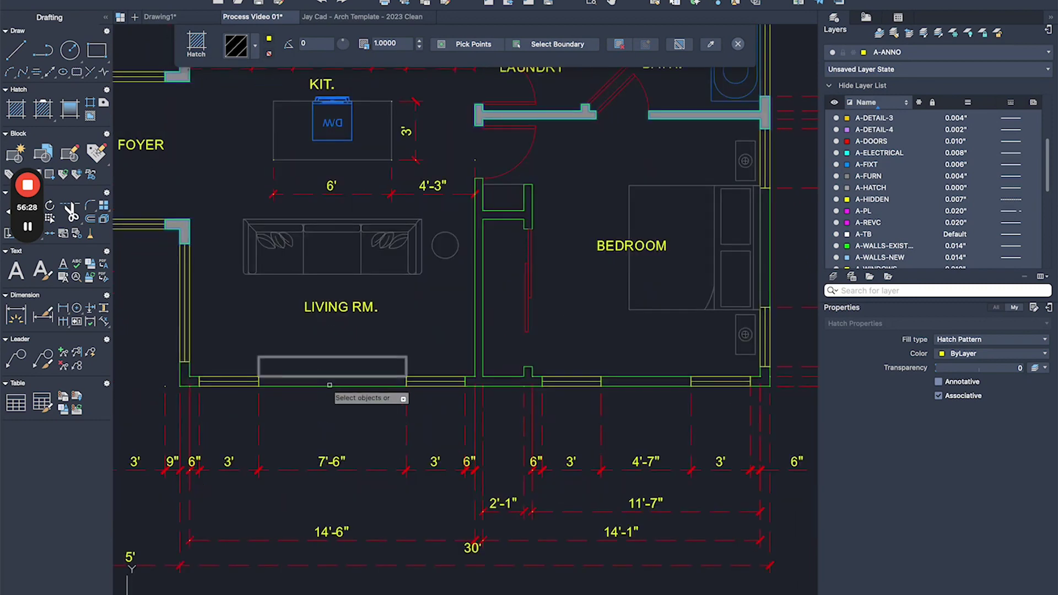
{"action": "left_click", "coordinate": [329, 382]}
{"action": "left_click", "coordinate": [500, 377]}
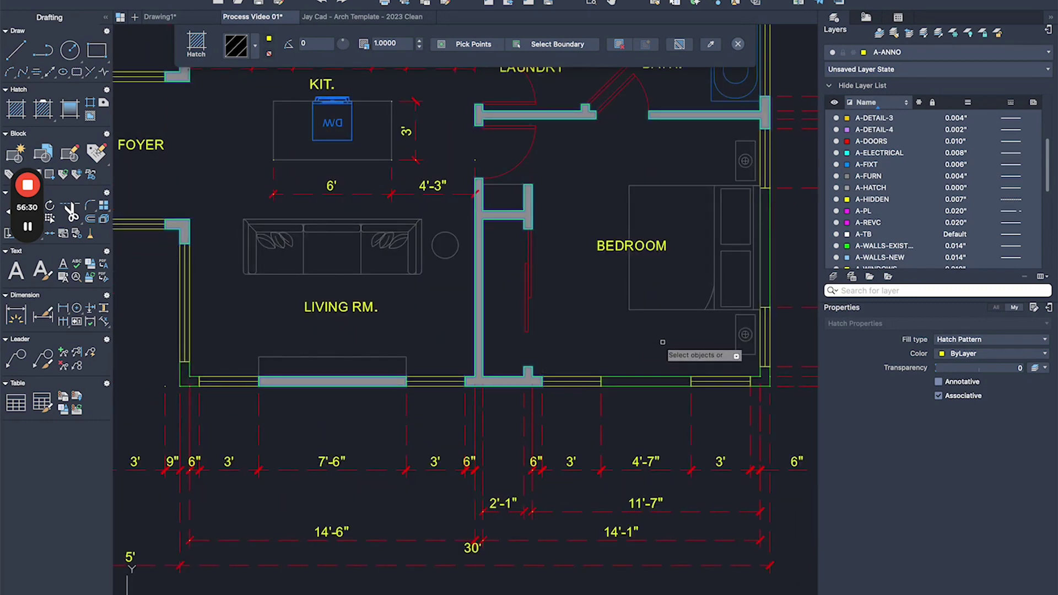
- Try to complete the wall hatch with the bedroom's exterior walls and the remaining living room corner
{"action": "left_click", "coordinate": [656, 380]}
{"action": "scroll", "coordinate": [661, 380], "scroll_direction": "down", "scroll_amount": 3}
{"action": "scroll", "coordinate": [732, 378], "scroll_direction": "up", "scroll_amount": 3}
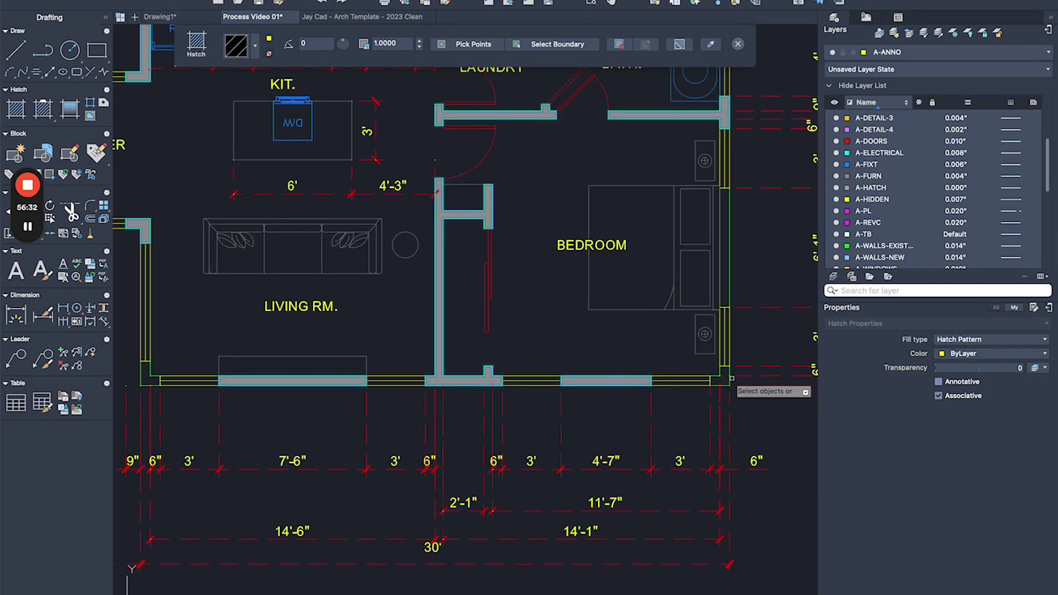
{"action": "left_click", "coordinate": [730, 379]}
{"action": "left_click", "coordinate": [725, 248]}
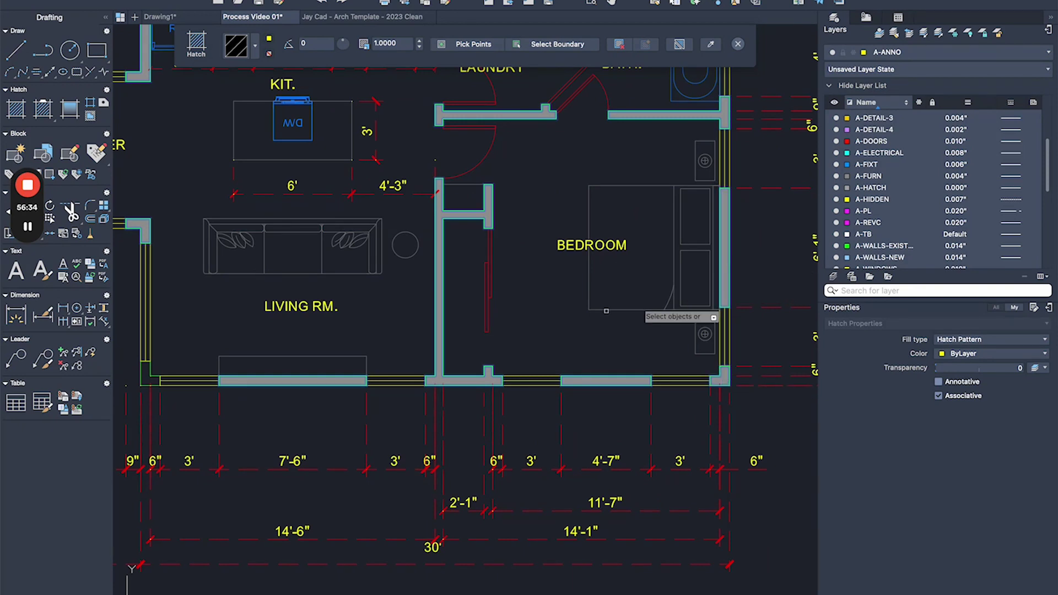
{"action": "scroll", "coordinate": [468, 380], "scroll_direction": "down", "scroll_amount": 3}
{"action": "scroll", "coordinate": [275, 368], "scroll_direction": "up", "scroll_amount": 3}
{"action": "scroll", "coordinate": [278, 364], "scroll_direction": "down", "scroll_amount": 5}
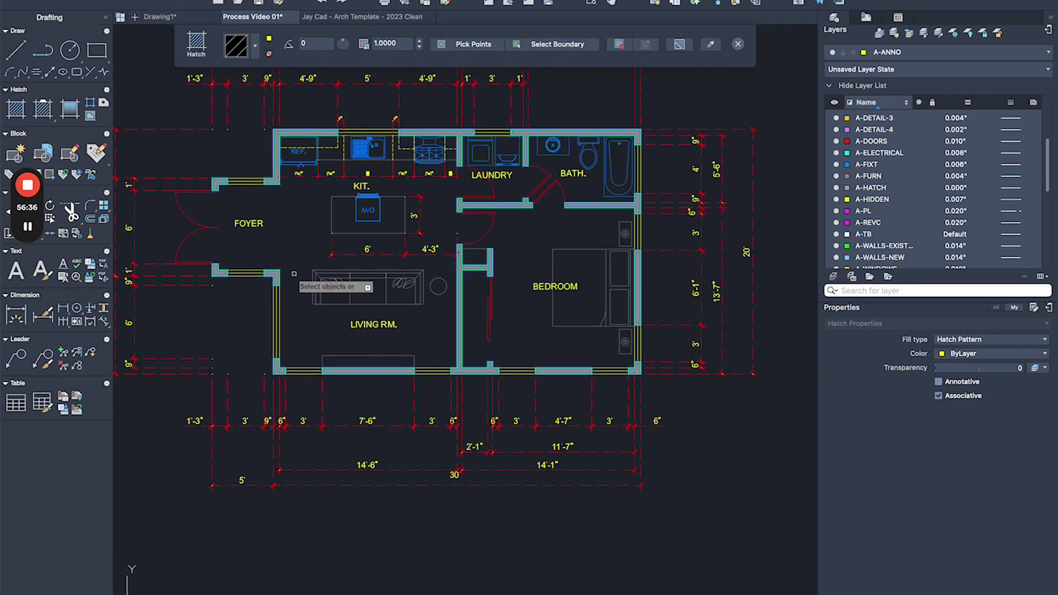
{"action": "key", "text": "Return"}
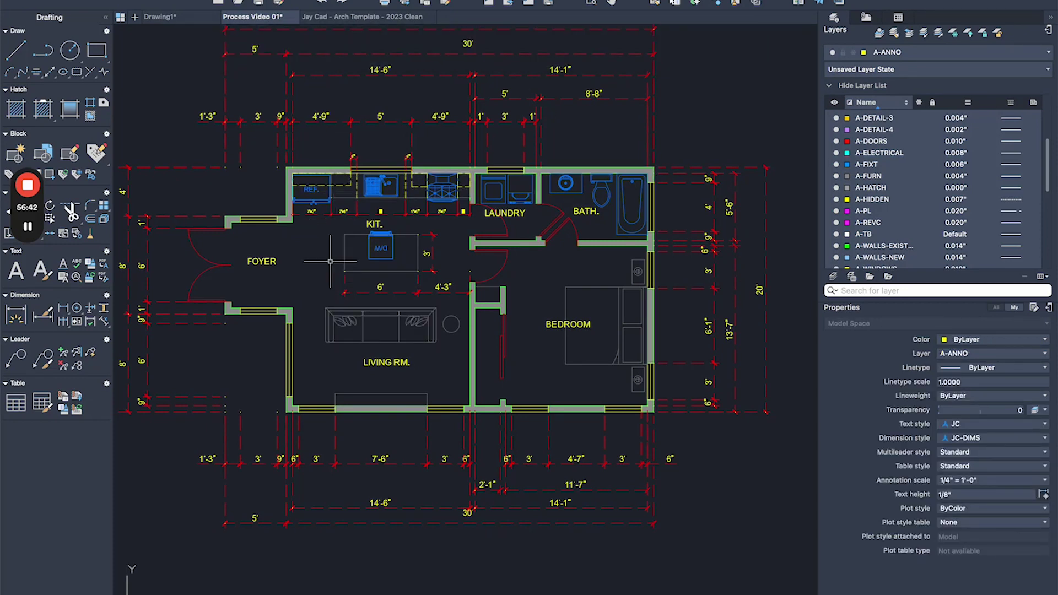
{"action": "scroll", "coordinate": [330, 261], "scroll_direction": "down", "scroll_amount": 2}
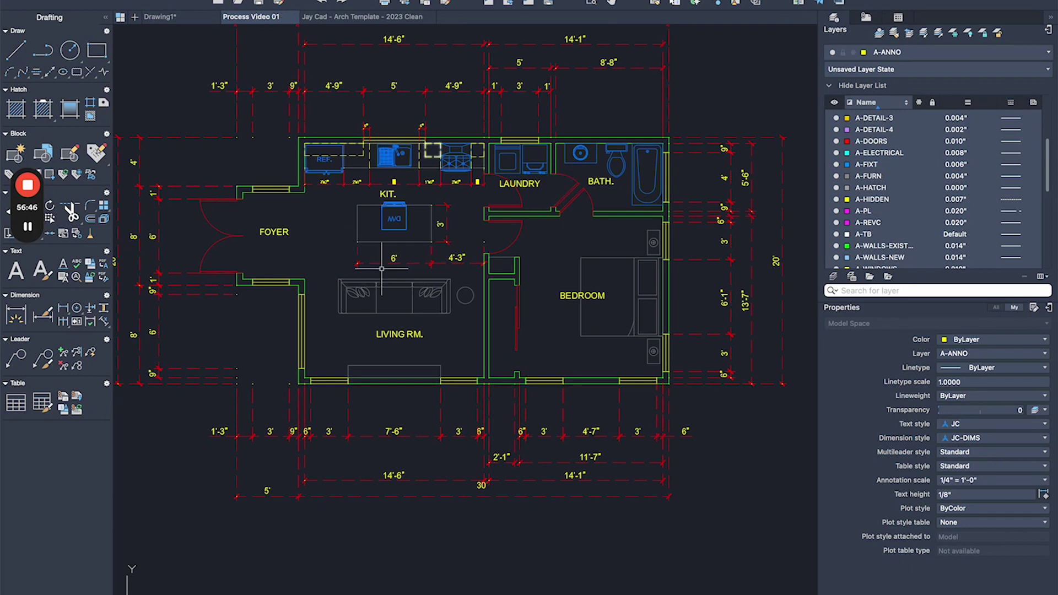
- Freeze the dimension layer A-ANNO-DIMS by picking a dimension with LAYFRZ
{"action": "scroll", "coordinate": [520, 183], "scroll_direction": "up", "scroll_amount": 2}
{"action": "type", "text": "layfrz"}
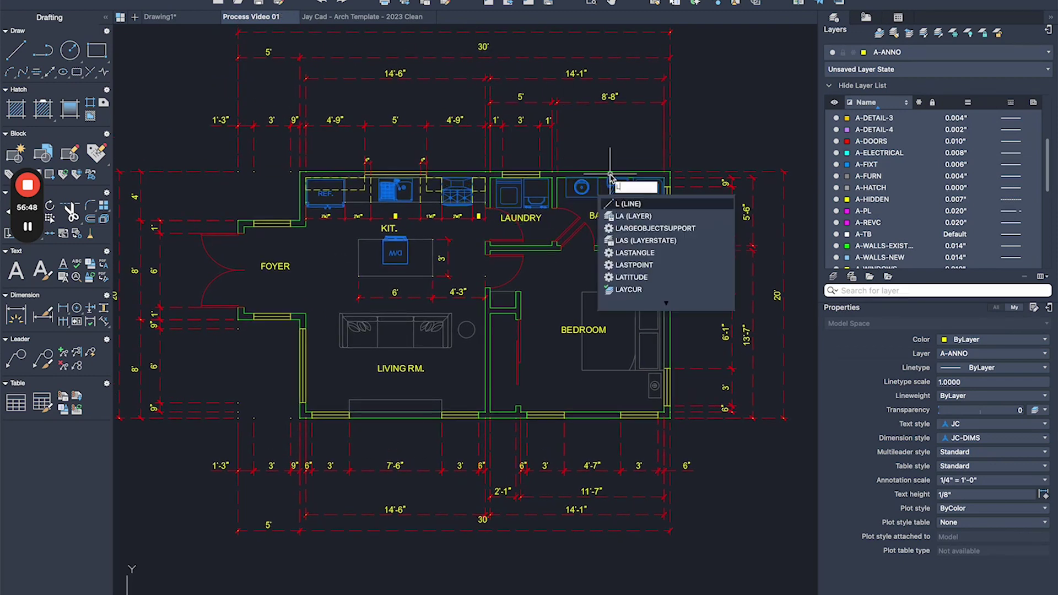
{"action": "key", "text": "Return"}
{"action": "left_click", "coordinate": [611, 102]}
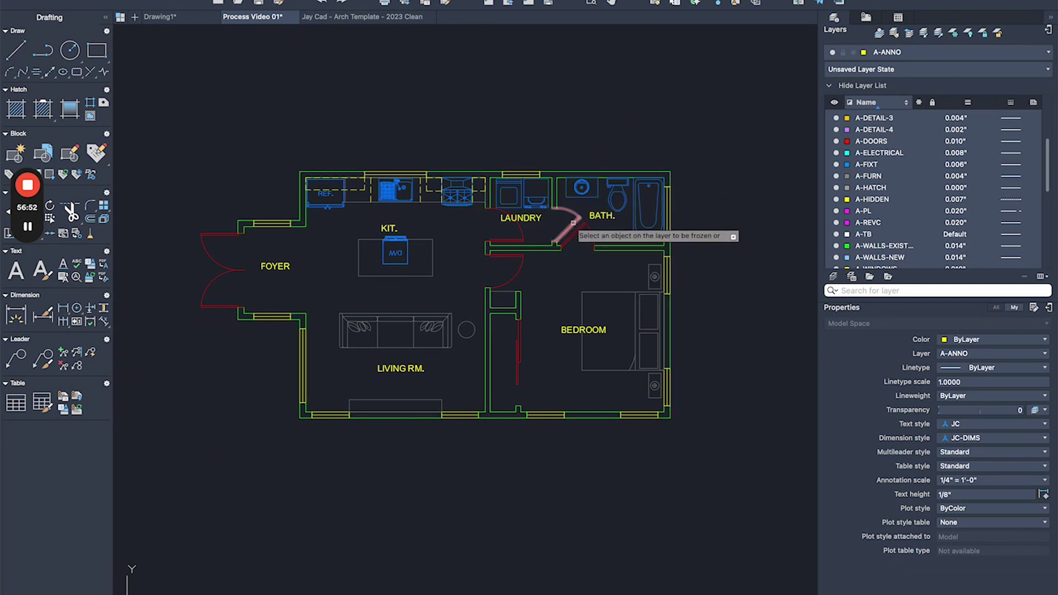
- Make layer 0 current, then freeze the room-label layer A-ANNO and the fixture layer A-FIXT with LAYFRZ
{"action": "scroll", "coordinate": [860, 152], "scroll_direction": "up", "scroll_amount": 4}
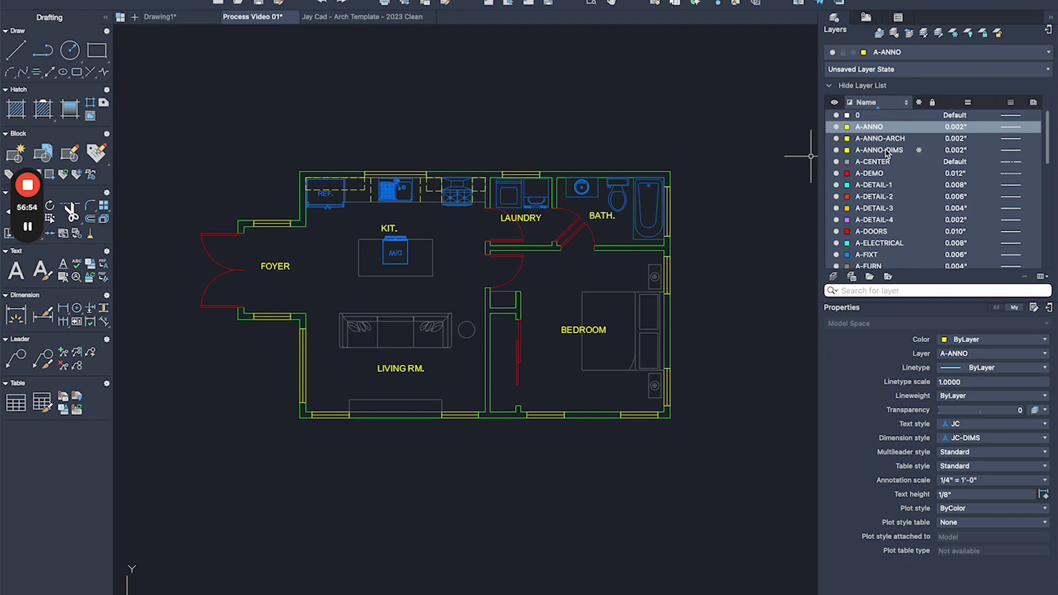
{"action": "double_click", "coordinate": [869, 119]}
{"action": "type", "text": "laf"}
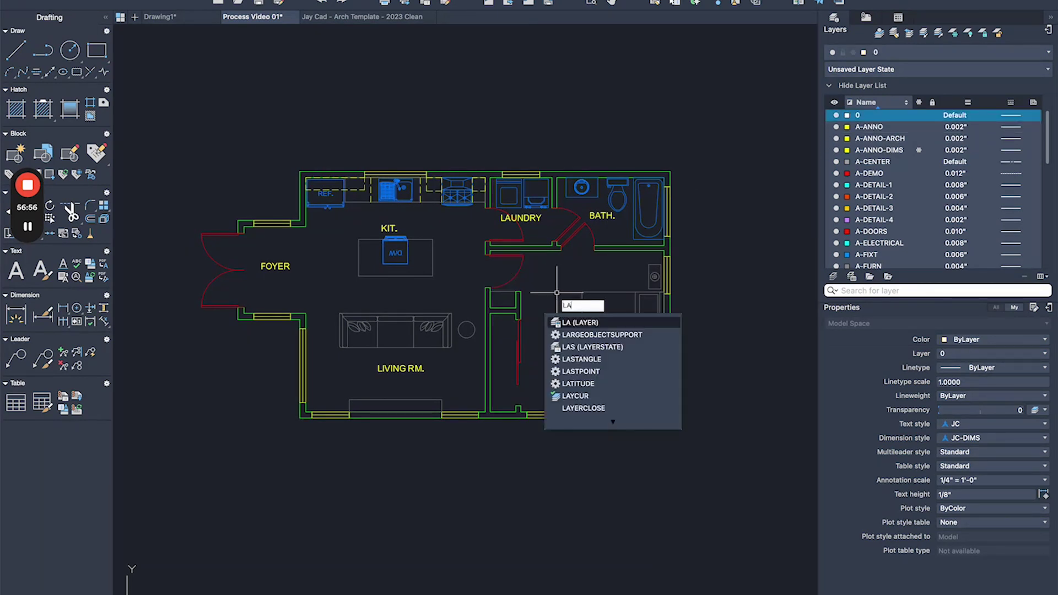
{"action": "key", "text": "Return"}
{"action": "left_click", "coordinate": [538, 217]}
{"action": "left_click", "coordinate": [534, 212]}
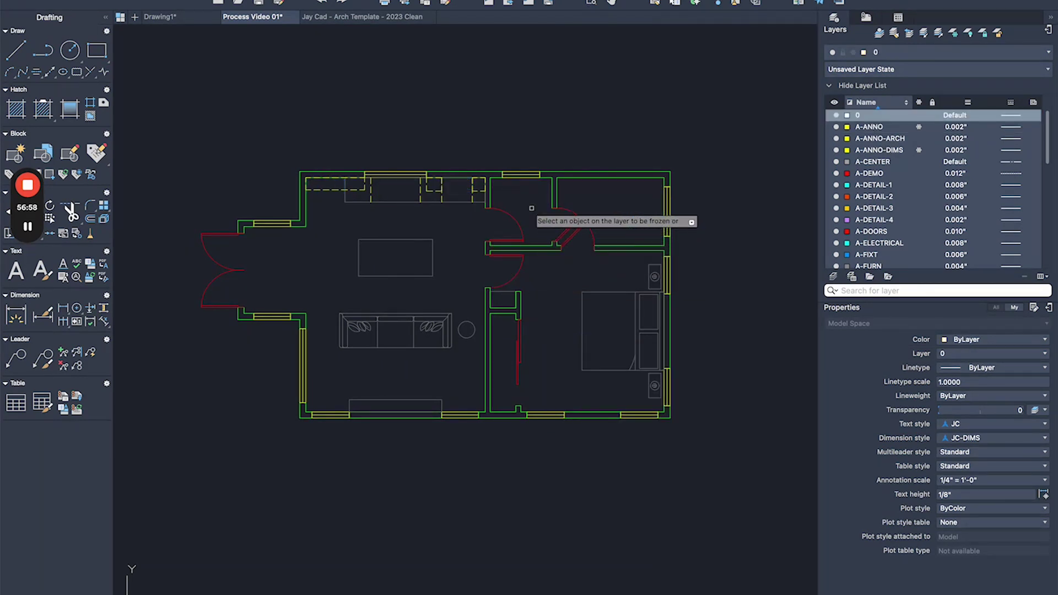
- Freeze the furniture, hidden-line, window and door layers by picking their objects, leaving only the wall outlines
{"action": "left_click", "coordinate": [427, 260]}
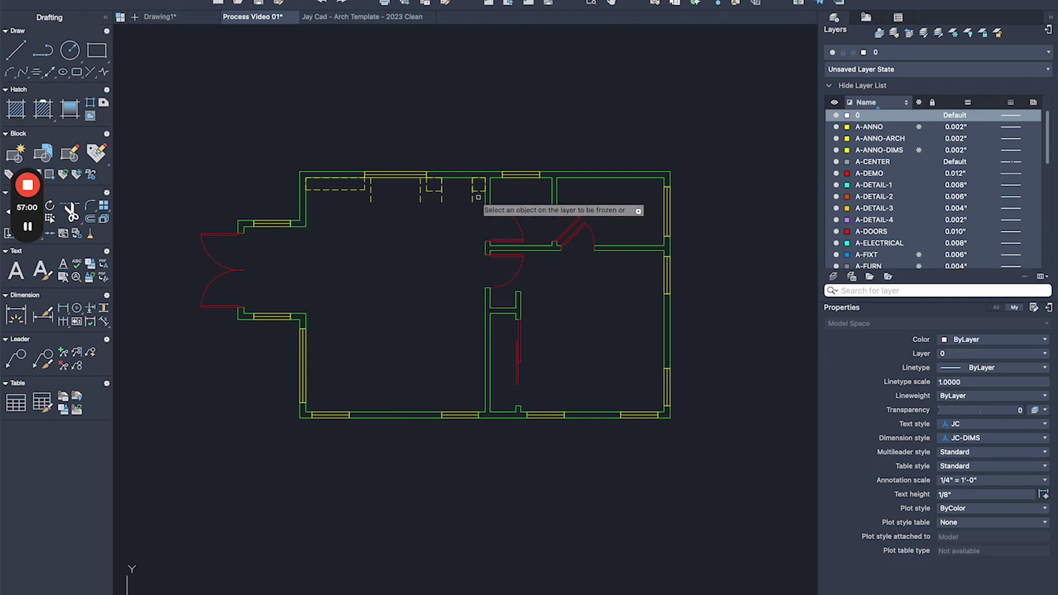
{"action": "left_click", "coordinate": [530, 176]}
{"action": "left_click", "coordinate": [563, 223]}
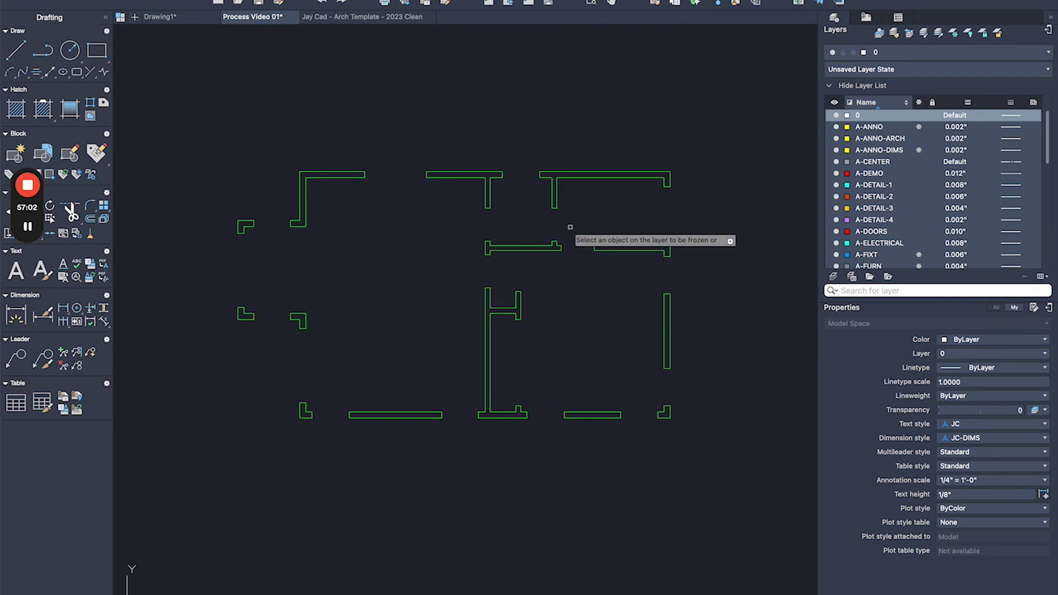
- Hatch all the wall outlines of the floor plan at scale 1.0000 by selecting them together as boundaries
{"action": "key", "text": "Return"}
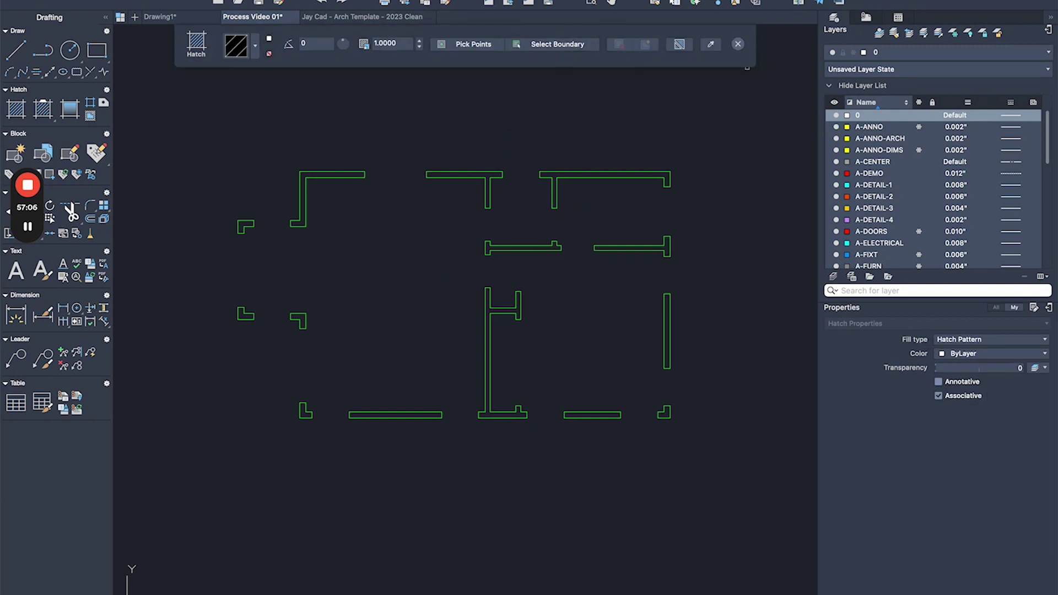
{"action": "mouse_move", "coordinate": [721, 121]}
{"action": "left_mouse_down"}
{"action": "mouse_move", "coordinate": [302, 366]}
{"action": "mouse_move", "coordinate": [209, 474]}
{"action": "mouse_move", "coordinate": [218, 473]}
{"action": "left_mouse_up"}
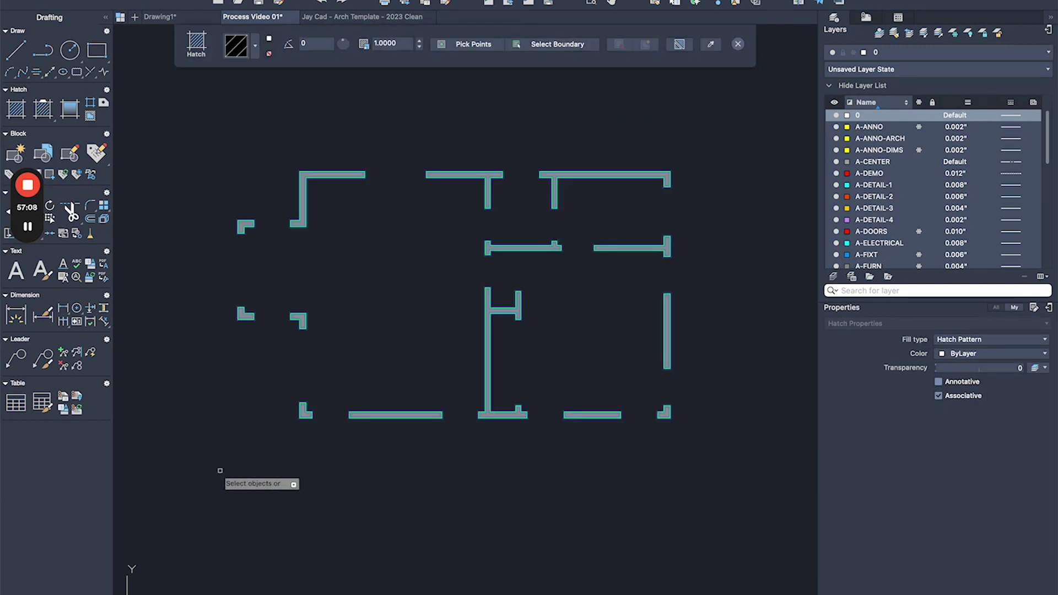
{"action": "key", "text": "Return"}
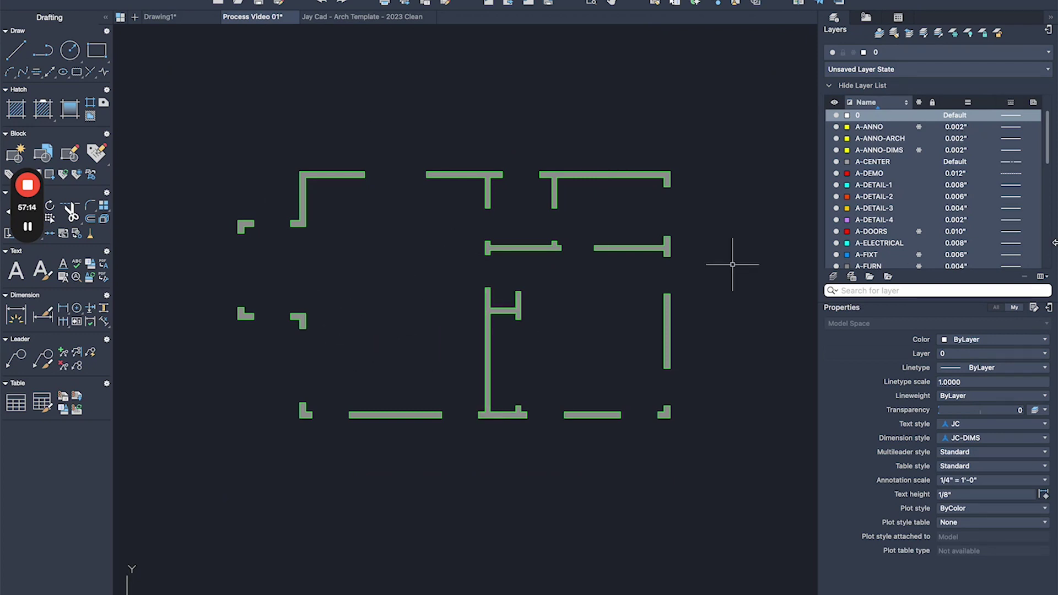
- Thaw the layers A-ANNO, A-ANNO-DIMS, A-DOORS, A-FIXT, A-FURN and A-HIDDEN
{"action": "left_click", "coordinate": [918, 127]}
{"action": "left_click", "coordinate": [918, 150]}
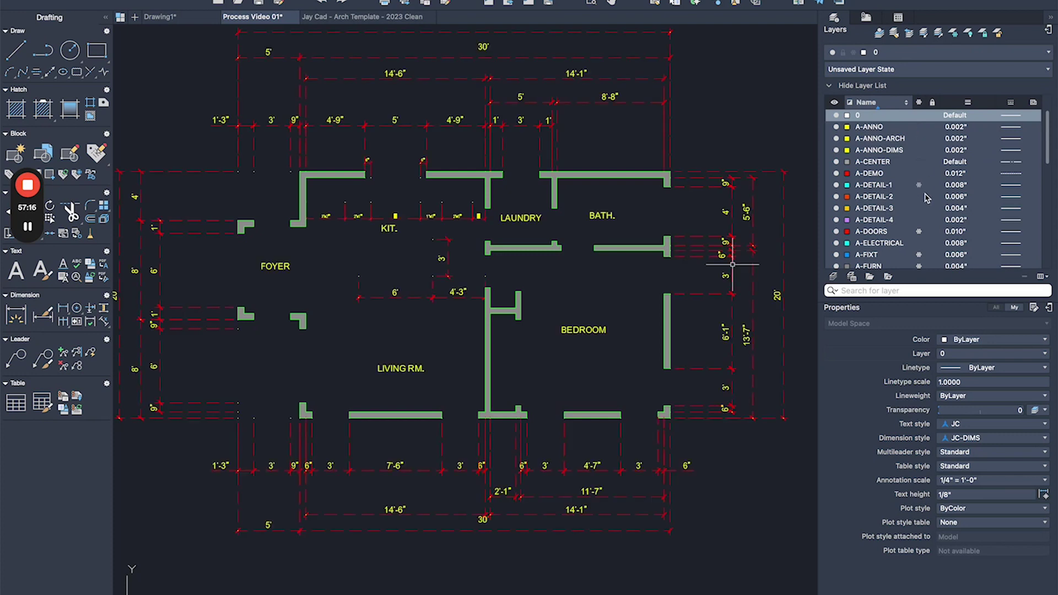
{"action": "left_click", "coordinate": [918, 231]}
{"action": "left_click", "coordinate": [919, 255]}
{"action": "scroll", "coordinate": [919, 256], "scroll_direction": "down", "scroll_amount": 1}
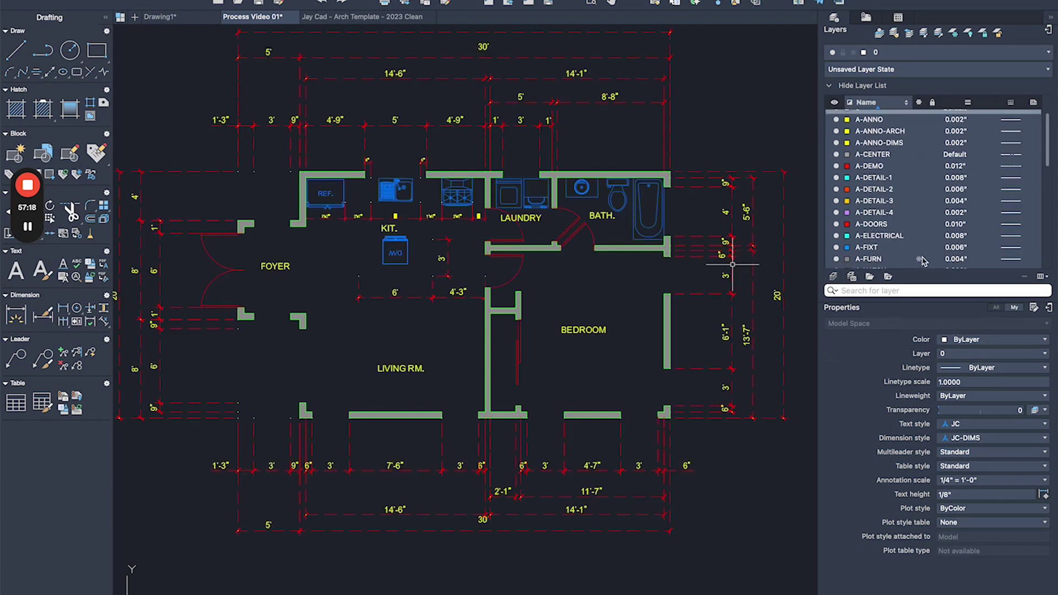
{"action": "left_click", "coordinate": [918, 257]}
{"action": "scroll", "coordinate": [920, 253], "scroll_direction": "down", "scroll_amount": 5}
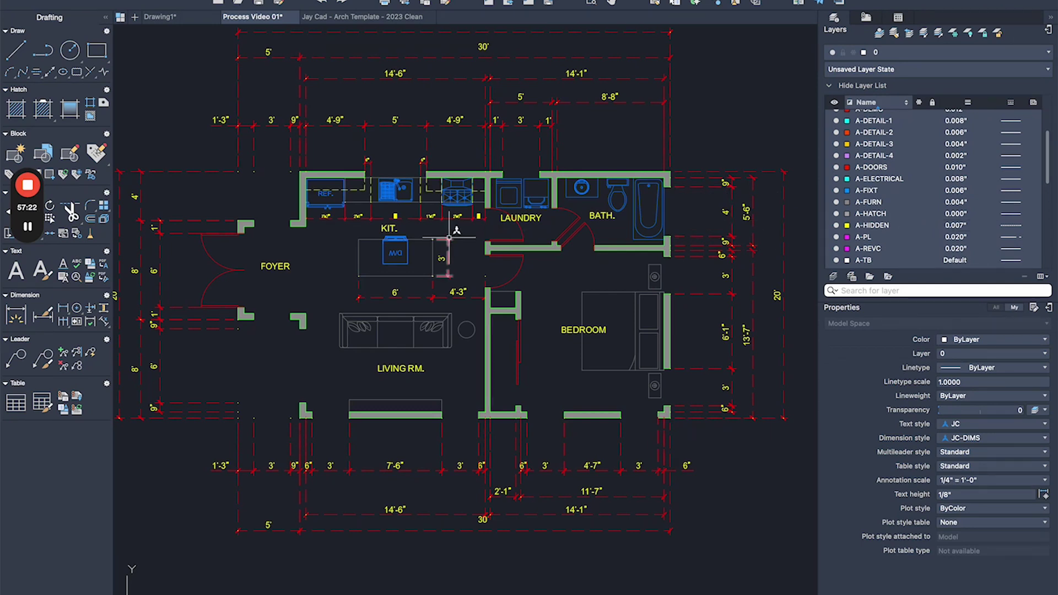
- Check the hatched walls around the kitchen and save the drawing
{"action": "scroll", "coordinate": [410, 172], "scroll_direction": "up", "scroll_amount": 4}
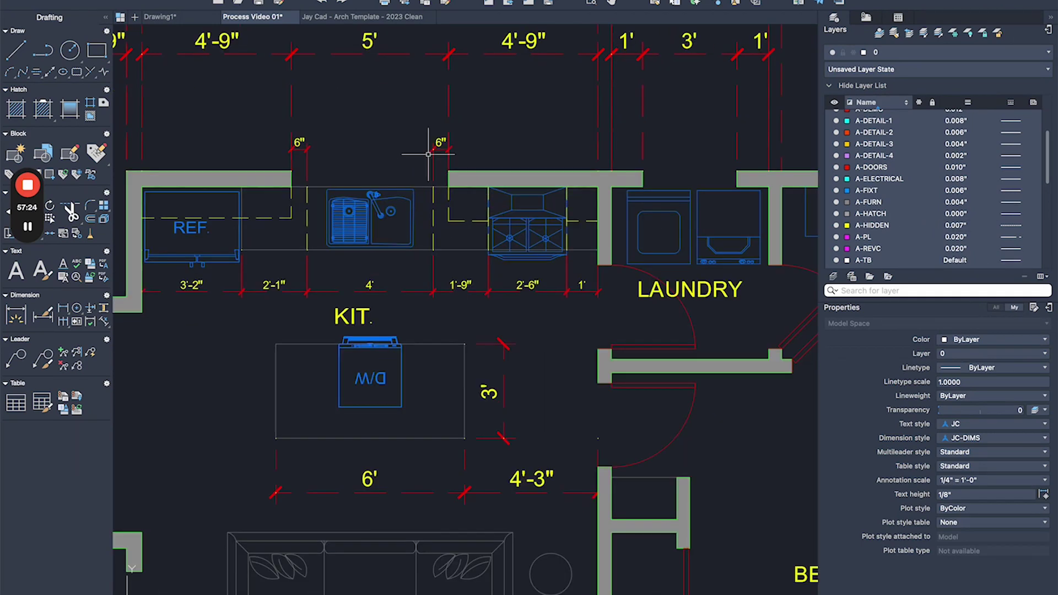
{"action": "scroll", "coordinate": [232, 325], "scroll_direction": "down", "scroll_amount": 6}
{"action": "scroll", "coordinate": [498, 267], "scroll_direction": "up", "scroll_amount": 2}
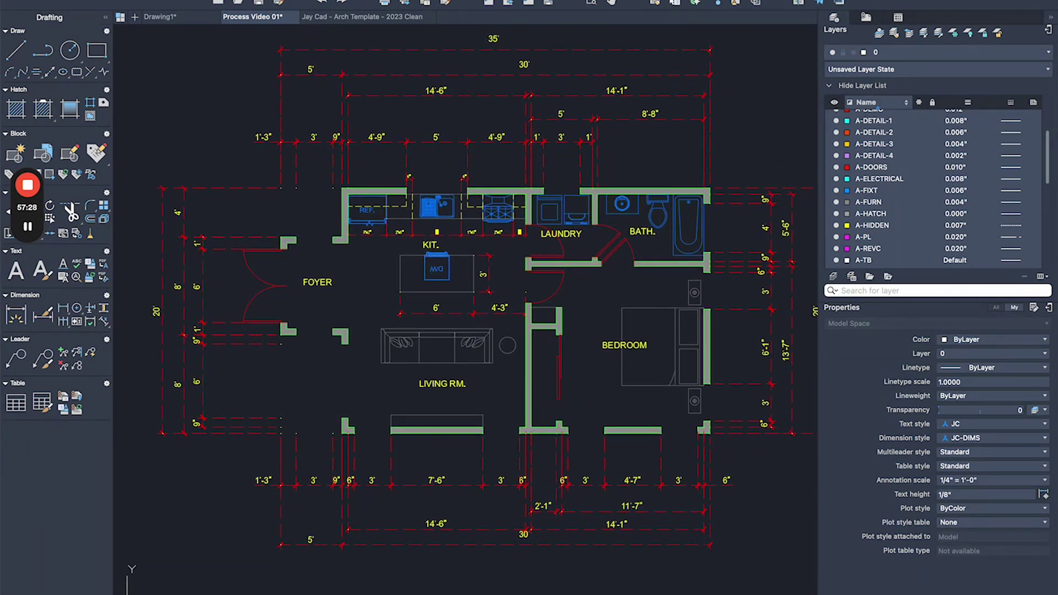
{"action": "key", "text": "super+s"}
{"action": "scroll", "coordinate": [504, 255], "scroll_direction": "down", "scroll_amount": 2}
{"action": "scroll", "coordinate": [521, 255], "scroll_direction": "up", "scroll_amount": 2}
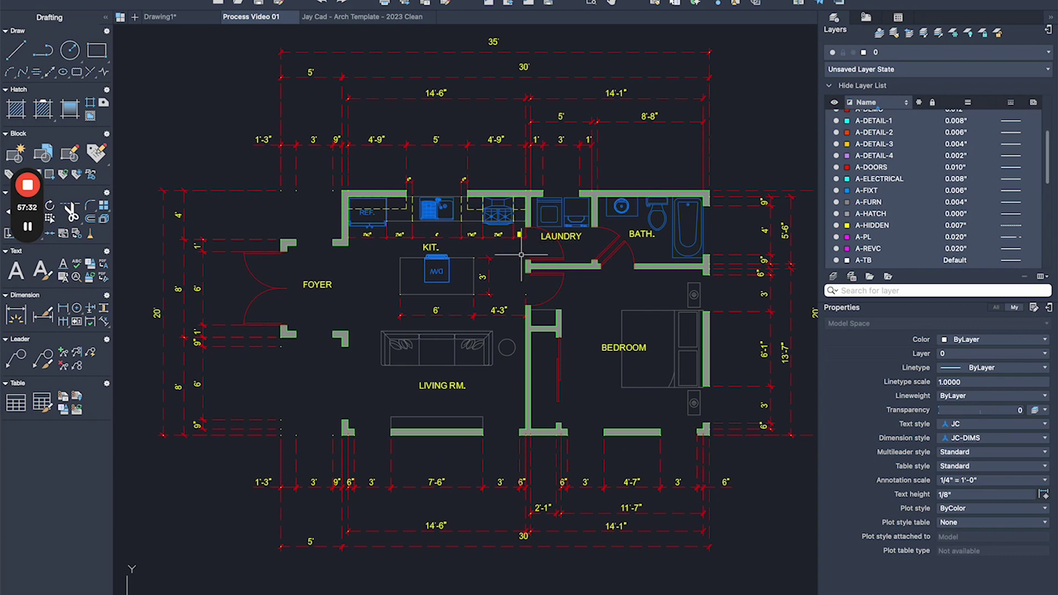
{"action": "scroll", "coordinate": [506, 269], "scroll_direction": "down", "scroll_amount": 2}
{"action": "scroll", "coordinate": [506, 270], "scroll_direction": "up", "scroll_amount": 2}
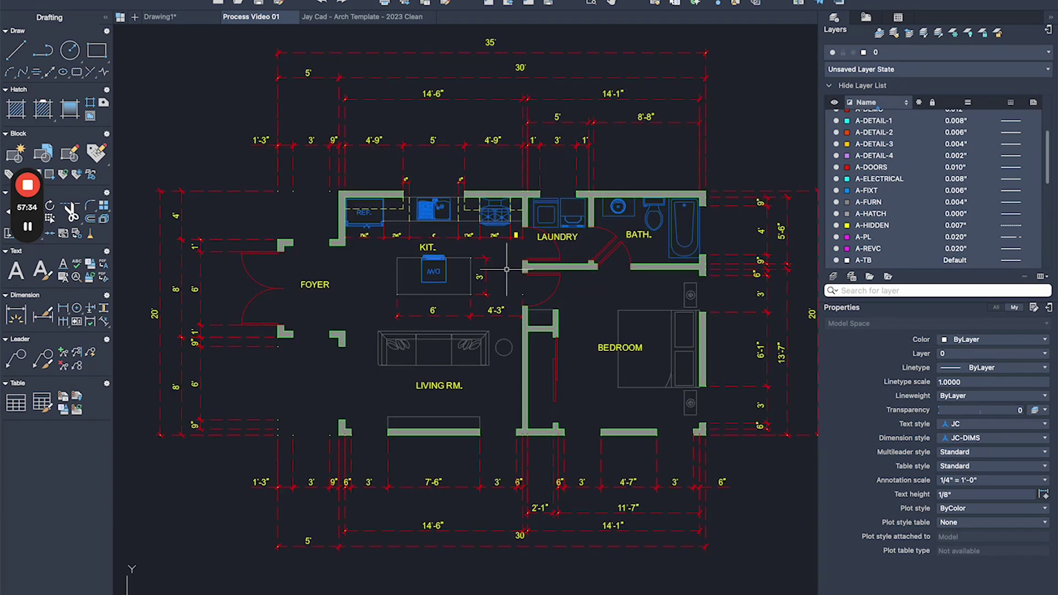